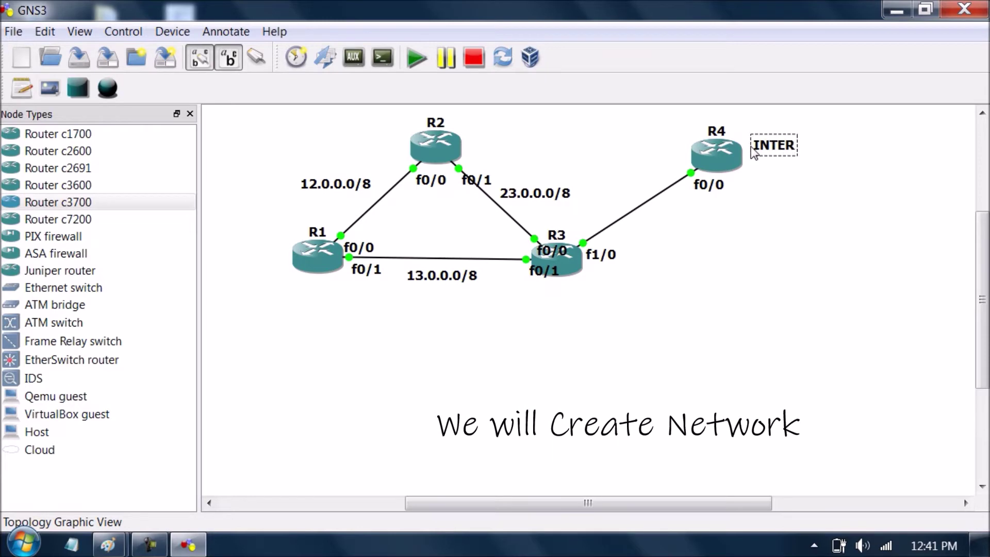
- Complete the note beside router R4 as INTERNET BABA and add a 4.4.4.4/32 note centred beneath it
{"action": "type", "text": "ABA"}
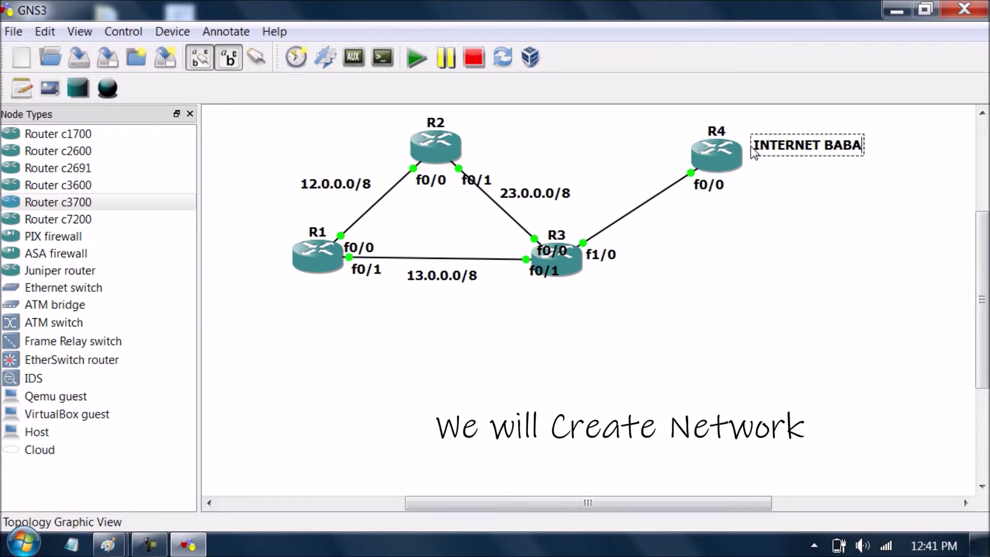
{"action": "left_click", "coordinate": [775, 163]}
{"action": "left_click", "coordinate": [21, 88]}
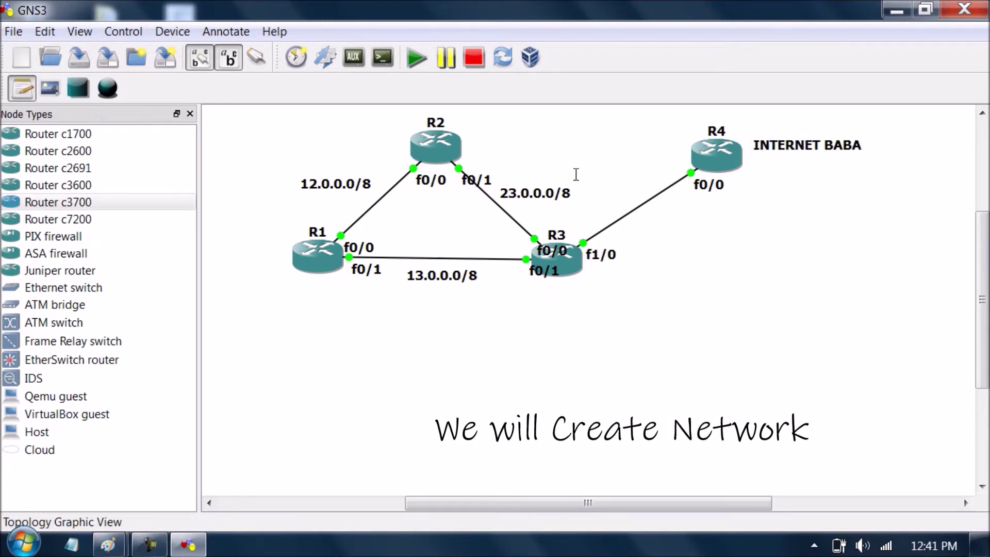
{"action": "left_click", "coordinate": [752, 164]}
{"action": "type", "text": "4"}
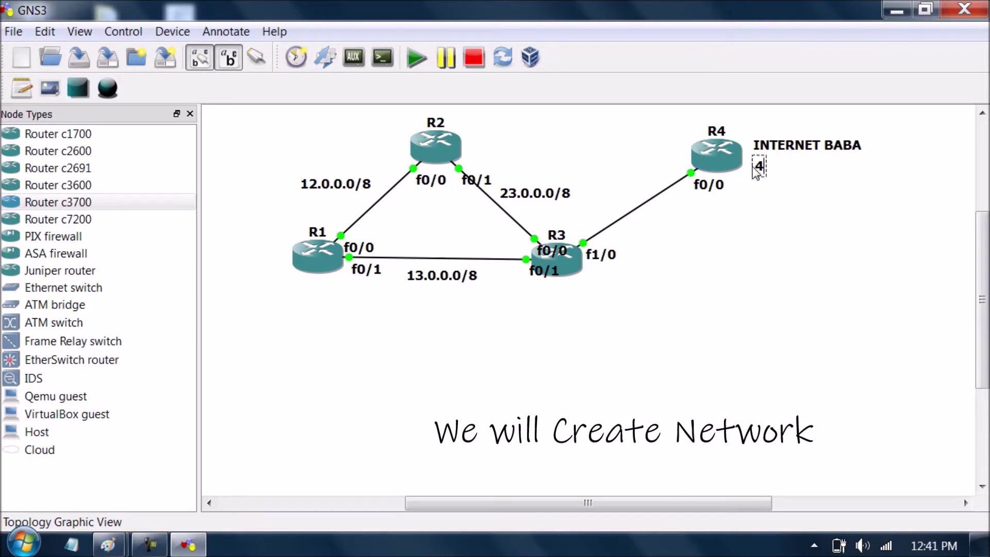
{"action": "type", "text": ".4.4.4"}
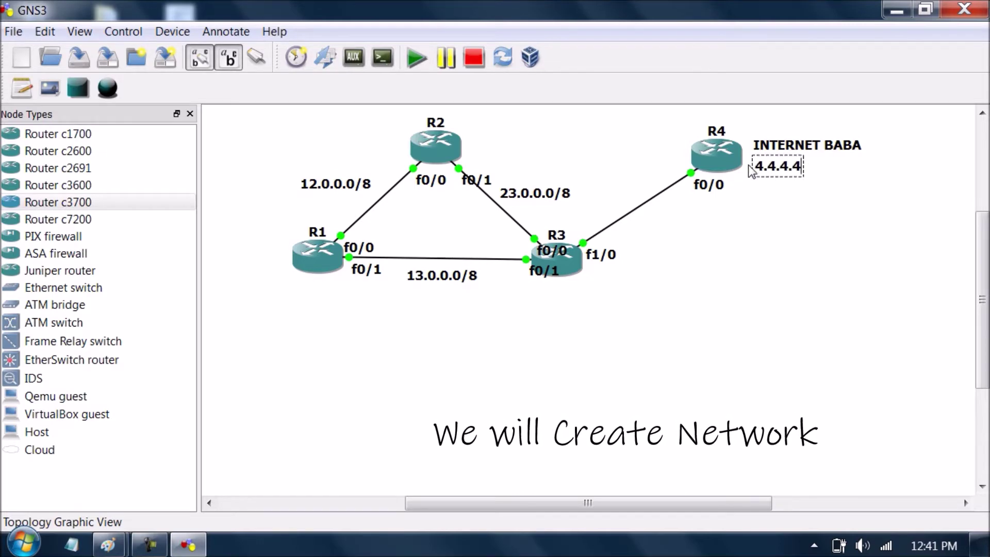
{"action": "type", "text": "/32"}
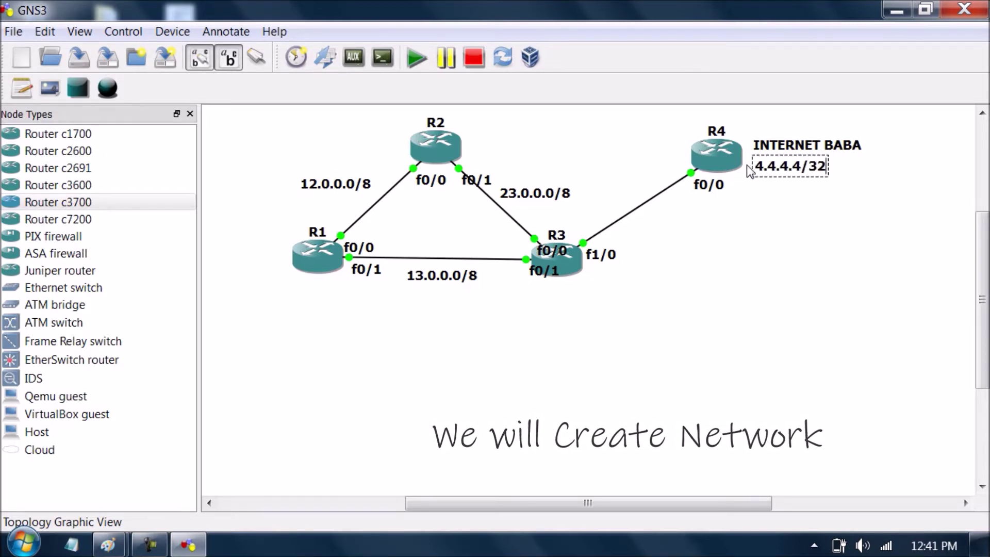
{"action": "left_click", "coordinate": [809, 212]}
{"action": "left_click_drag", "start_coordinate": [792, 175], "coordinate": [809, 173]}
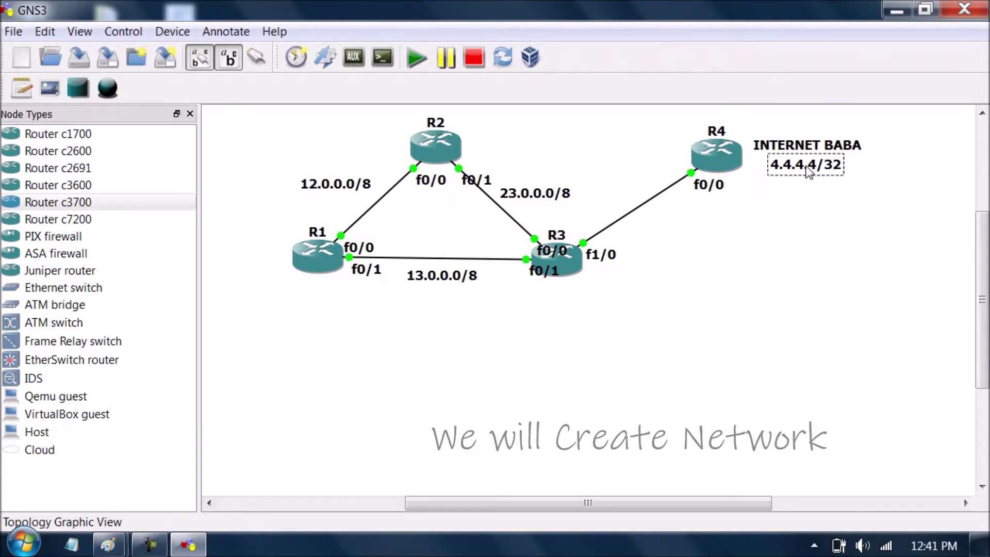
{"action": "left_click", "coordinate": [810, 213]}
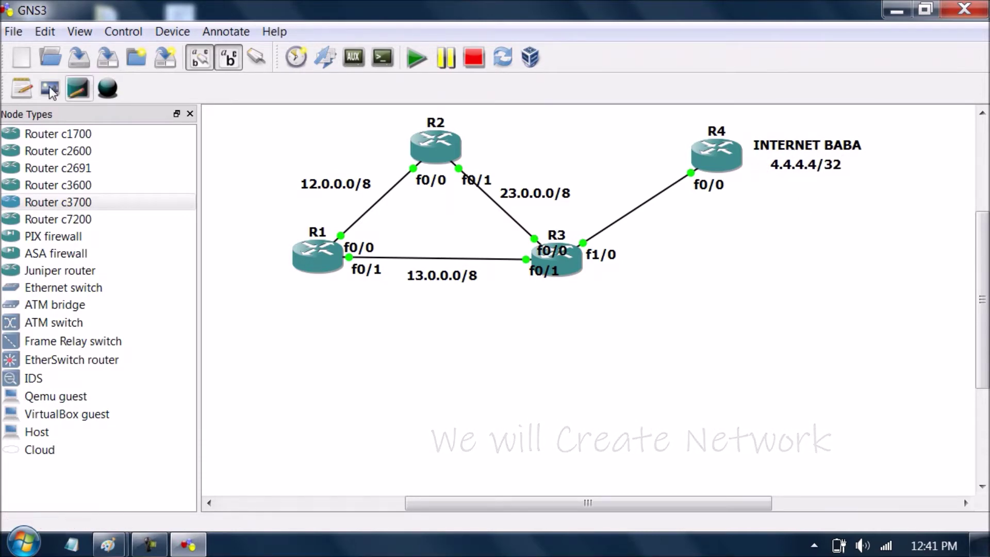
- Add a 1.1.1.1/32 text note on the outer side of router R1
{"action": "left_click", "coordinate": [19, 90]}
{"action": "left_click", "coordinate": [241, 246]}
{"action": "type", "text": "1.1.1.1/32"}
{"action": "left_click_drag", "start_coordinate": [284, 254], "coordinate": [261, 256]}
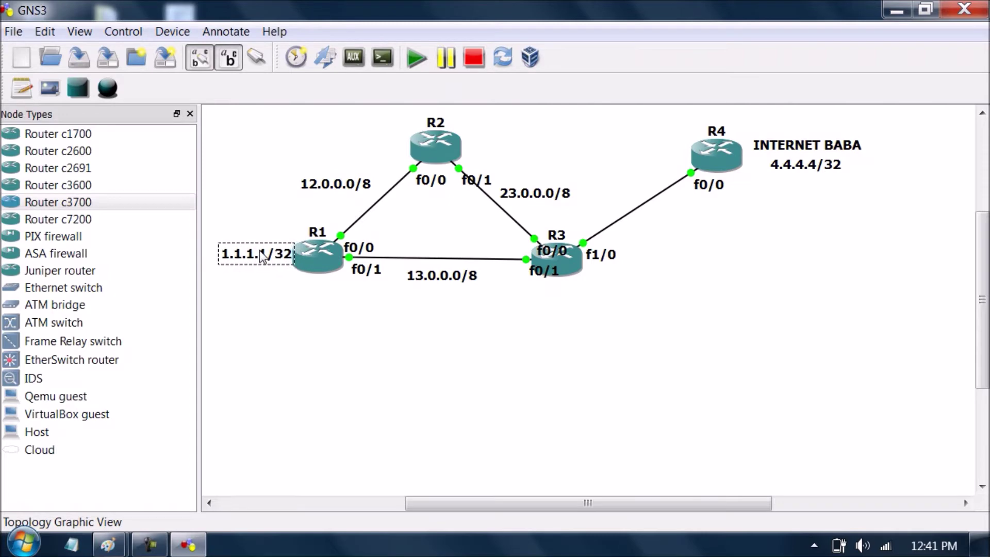
{"action": "left_click", "coordinate": [252, 317]}
- Hide the node types list and add a 2.2.2.2/32 note beside router R2, above the 12.0.0.0/8 label
{"action": "left_click", "coordinate": [190, 114]}
{"action": "left_click", "coordinate": [22, 88]}
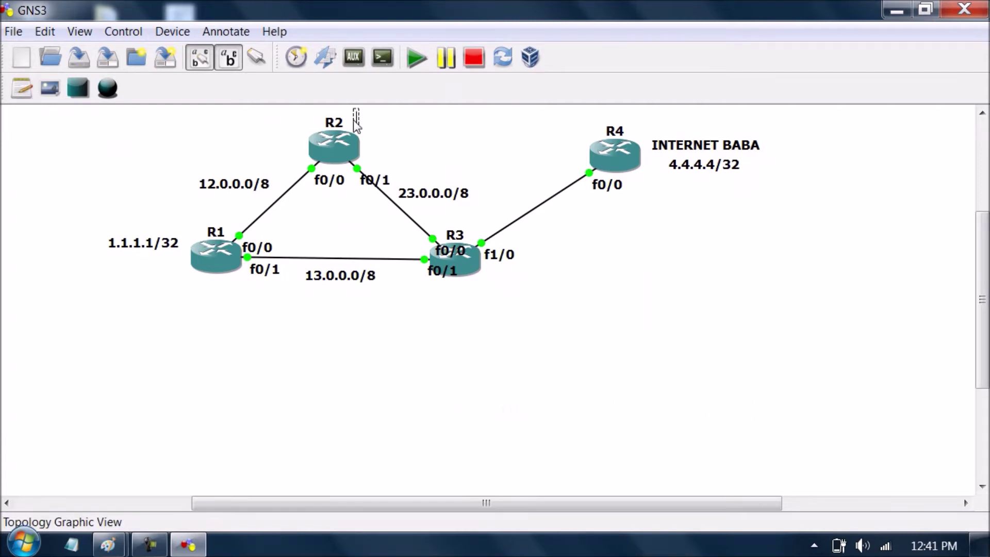
{"action": "type", "text": "2.2.2.2/32"}
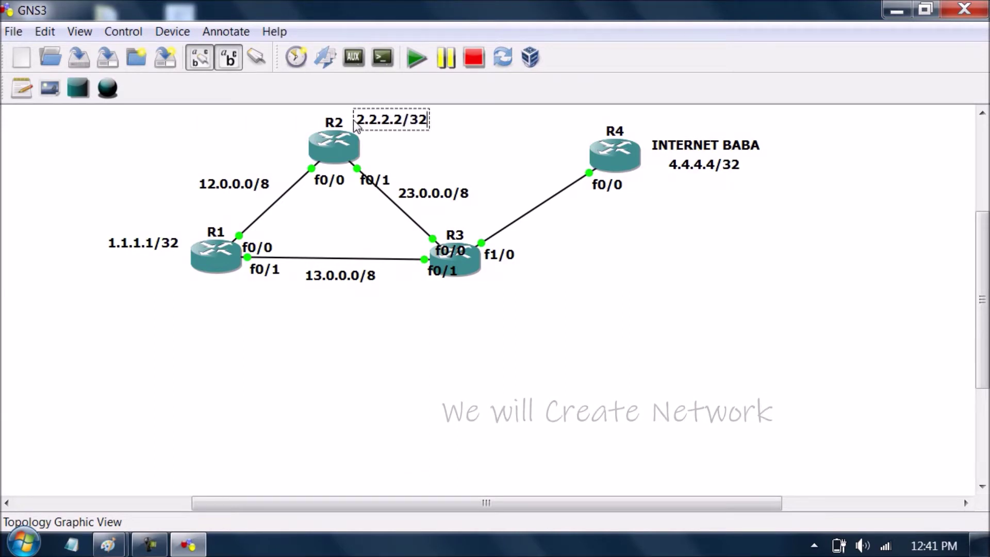
{"action": "left_click", "coordinate": [414, 150]}
{"action": "left_click_drag", "start_coordinate": [377, 126], "coordinate": [270, 130]}
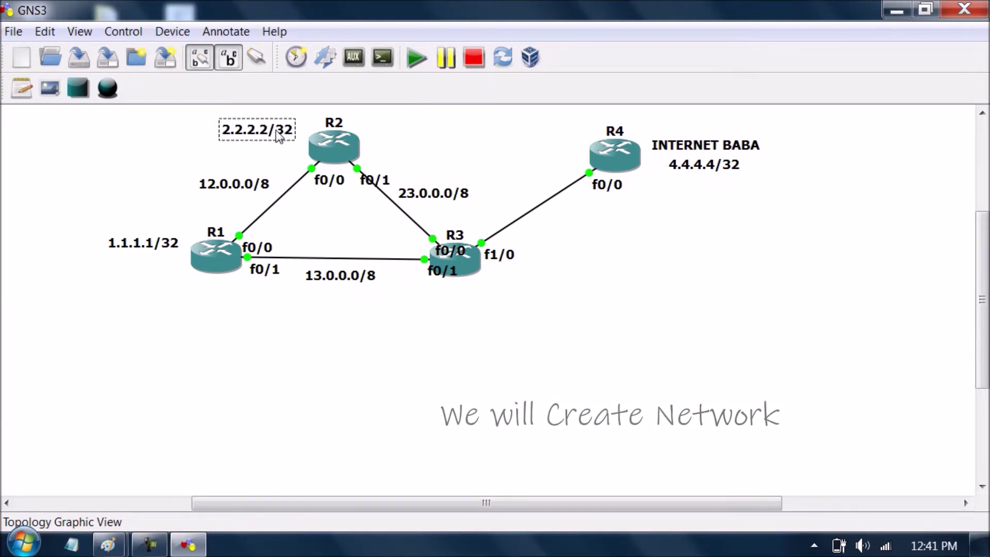
{"action": "left_click", "coordinate": [150, 145]}
- Add a 3.3.3.3/32 text note centred beneath router R3
{"action": "left_click", "coordinate": [12, 92]}
{"action": "left_click", "coordinate": [443, 287]}
{"action": "type", "text": "3.3.3.3/32"}
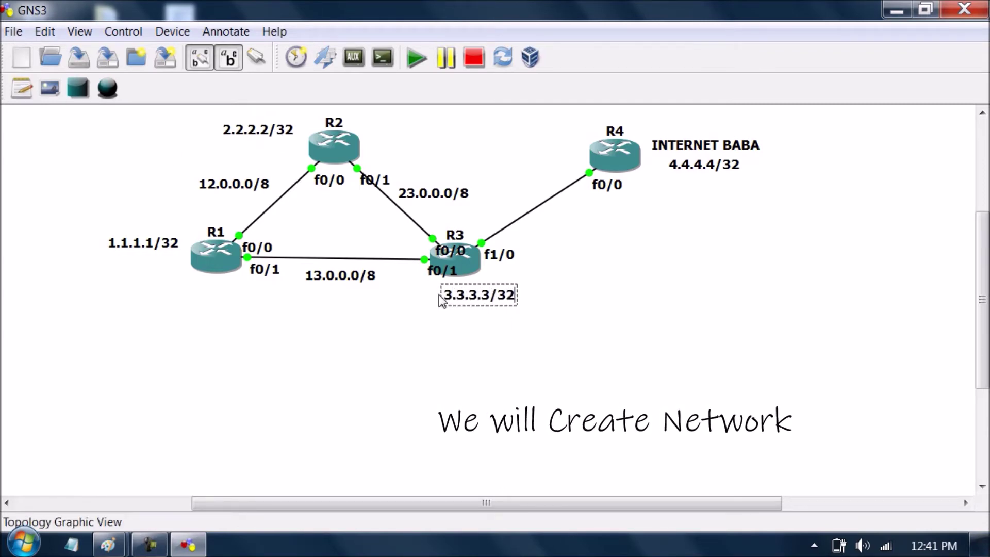
{"action": "left_click", "coordinate": [445, 327]}
{"action": "mouse_move", "coordinate": [465, 296]}
{"action": "left_mouse_down"}
{"action": "mouse_move", "coordinate": [506, 279]}
{"action": "mouse_move", "coordinate": [451, 297]}
{"action": "left_mouse_up"}
{"action": "left_click", "coordinate": [446, 375]}
{"action": "left_click", "coordinate": [437, 344]}
- Label the link between R3 and R4 with a 34.0.0.0/8 note placed just below the line
{"action": "left_click", "coordinate": [21, 88]}
{"action": "left_click", "coordinate": [522, 201]}
{"action": "type", "text": "34.0.0"}
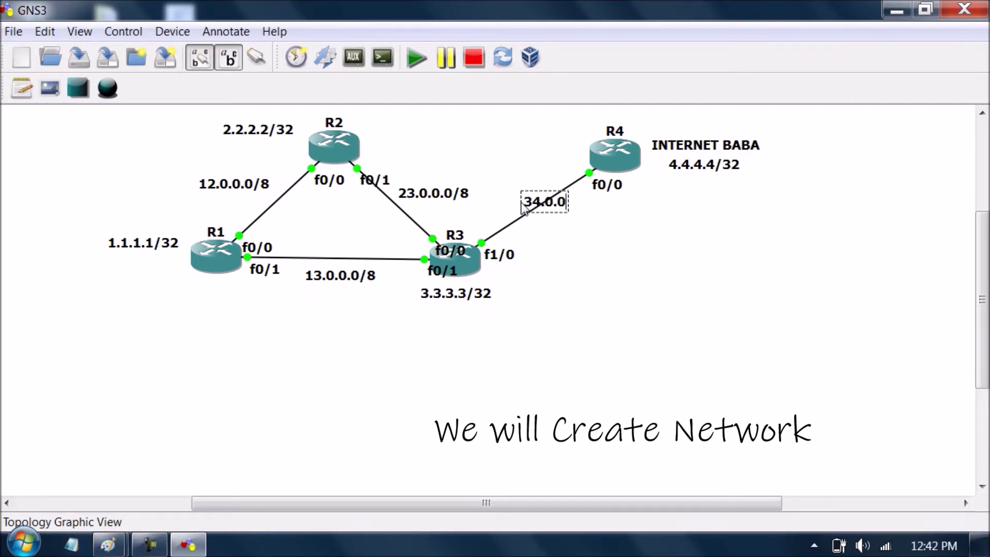
{"action": "type", "text": ".0/8"}
{"action": "left_click", "coordinate": [575, 305]}
{"action": "left_click_drag", "start_coordinate": [590, 215], "coordinate": [596, 216]}
{"action": "left_click", "coordinate": [620, 274]}
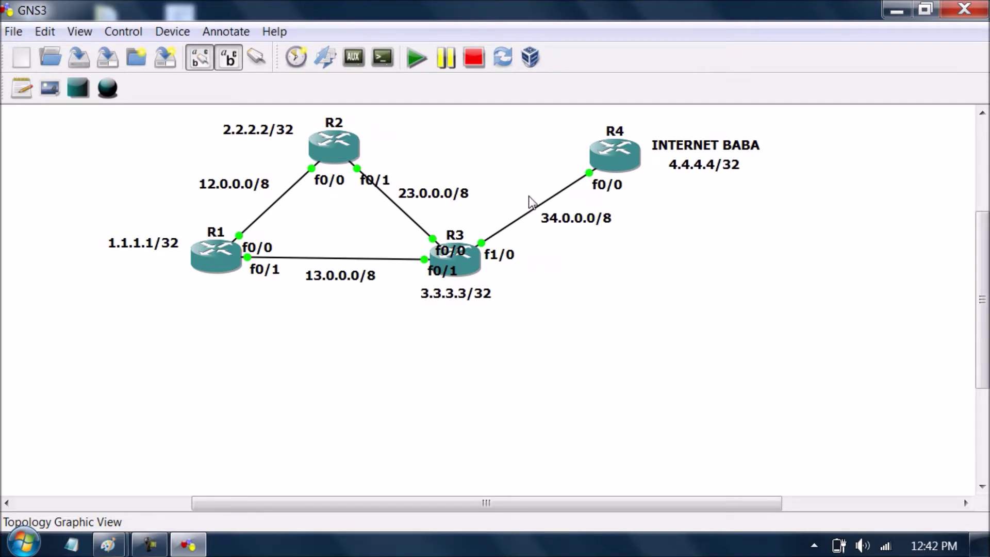
- Move the 2.2.2.2/32 note to the other side of R2 and spread the interface labels of R1, R2 and R3 clear of the routers
{"action": "left_click_drag", "start_coordinate": [274, 133], "coordinate": [405, 126]}
{"action": "left_click", "coordinate": [476, 135]}
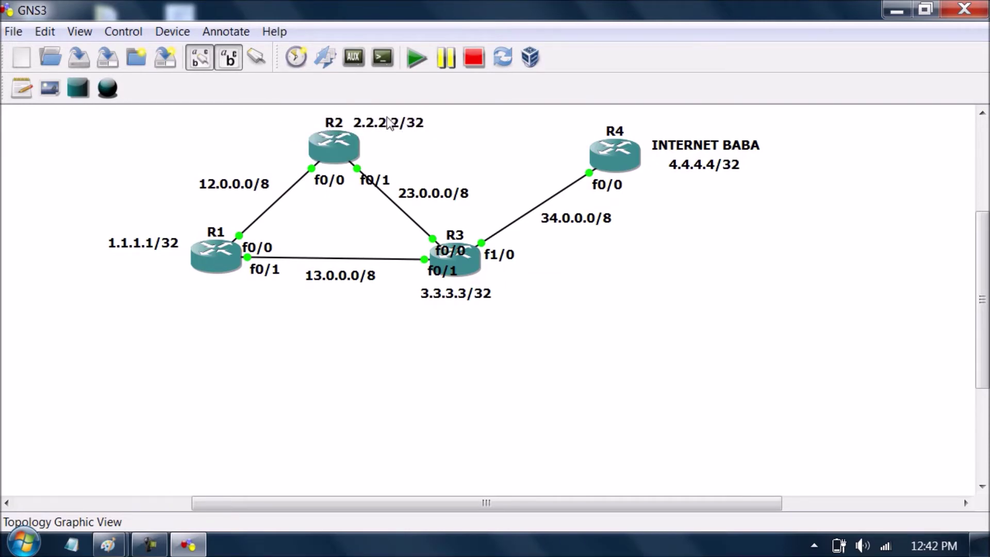
{"action": "left_click_drag", "start_coordinate": [378, 181], "coordinate": [371, 186]}
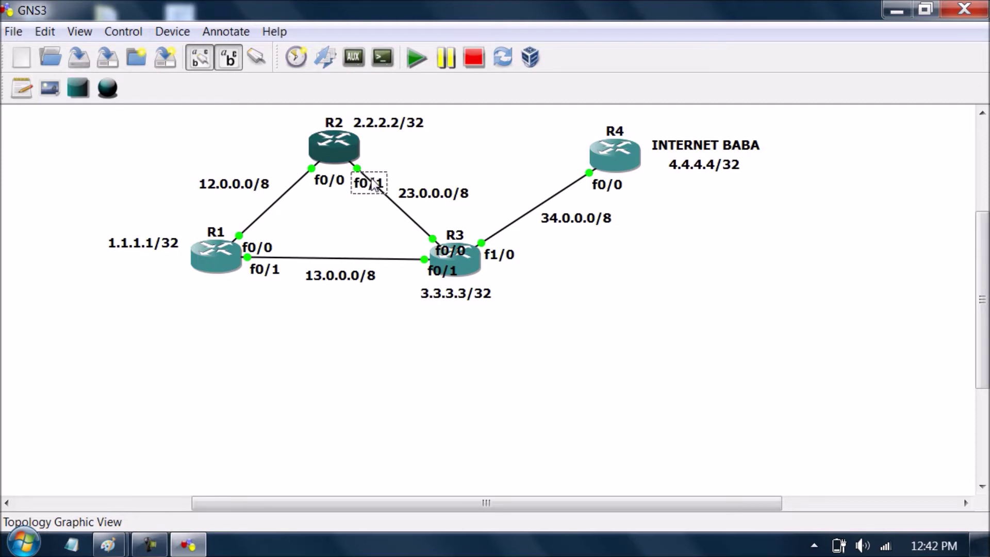
{"action": "left_click", "coordinate": [413, 155]}
{"action": "left_click_drag", "start_coordinate": [263, 253], "coordinate": [271, 239]}
{"action": "left_click", "coordinate": [264, 270]}
{"action": "left_click_drag", "start_coordinate": [447, 254], "coordinate": [405, 236]}
{"action": "left_click_drag", "start_coordinate": [438, 276], "coordinate": [405, 277]}
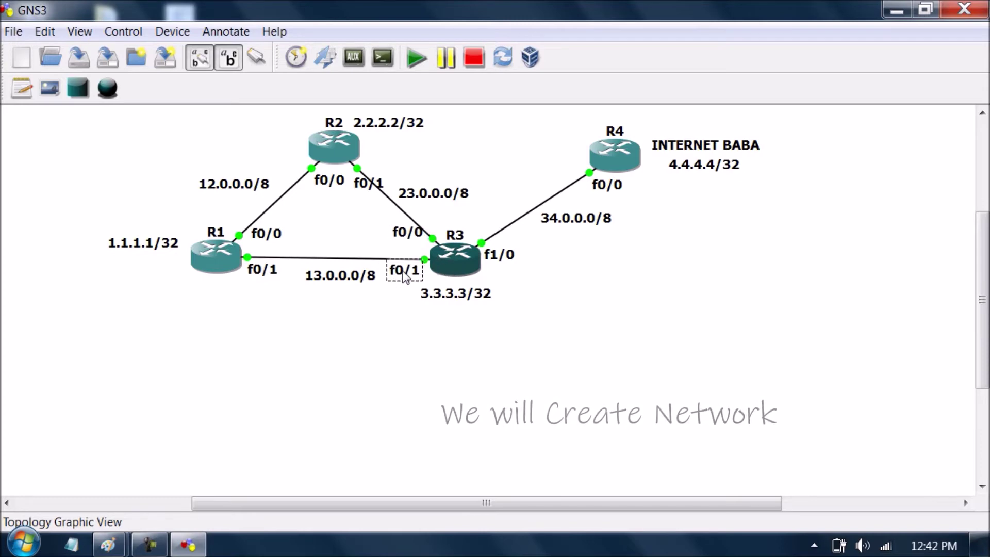
{"action": "left_click", "coordinate": [605, 295]}
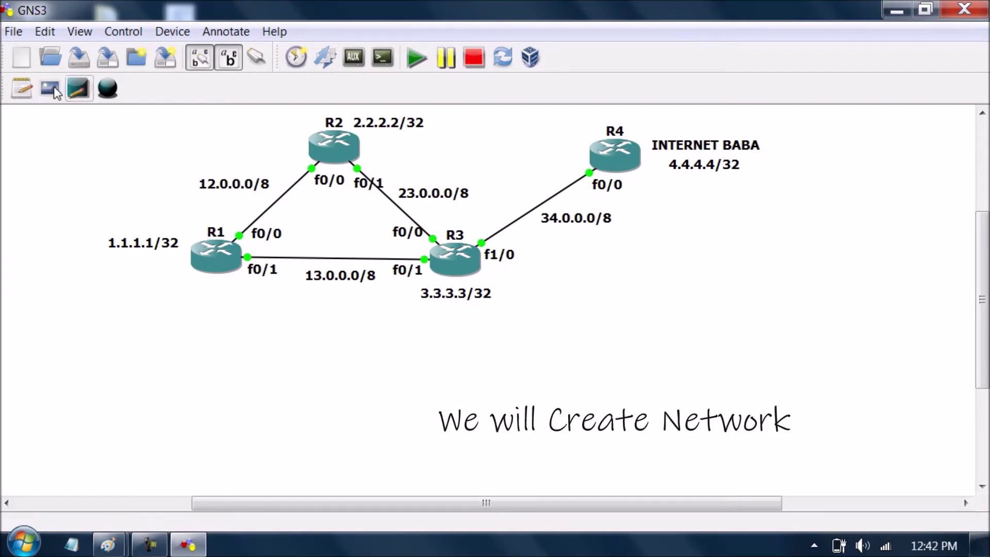
- Draw a dashed ellipse enclosing routers R1, R2 and R3, and move the 1.1.1.1/32 note beneath R1 inside it
{"action": "left_click", "coordinate": [115, 80]}
{"action": "left_click", "coordinate": [161, 164]}
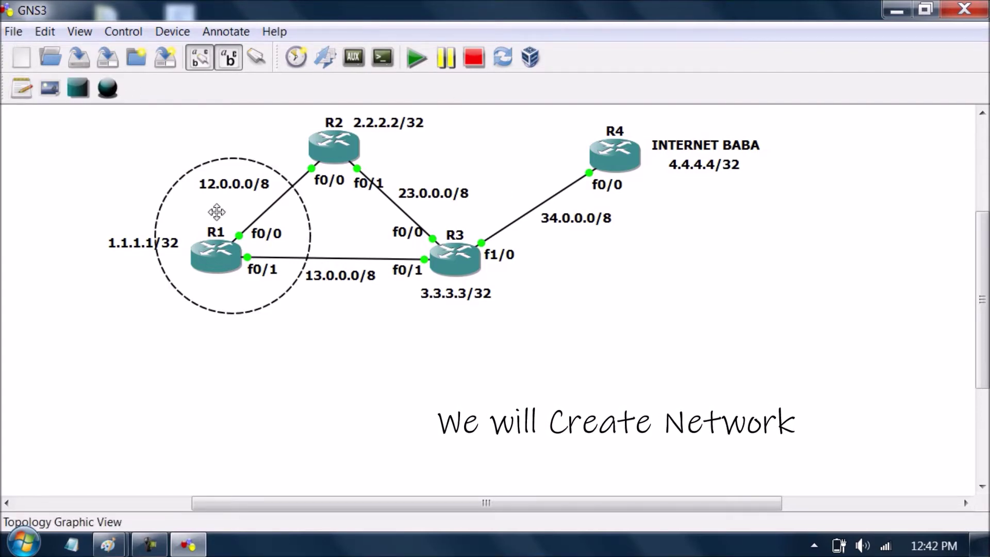
{"action": "left_click_drag", "start_coordinate": [267, 235], "coordinate": [368, 193]}
{"action": "left_click", "coordinate": [275, 205]}
{"action": "left_click_drag", "start_coordinate": [321, 220], "coordinate": [412, 192]}
{"action": "left_click_drag", "start_coordinate": [319, 196], "coordinate": [131, 197]}
{"action": "left_click_drag", "start_coordinate": [301, 262], "coordinate": [319, 325]}
{"action": "left_click", "coordinate": [222, 390]}
{"action": "left_click_drag", "start_coordinate": [148, 243], "coordinate": [225, 287]}
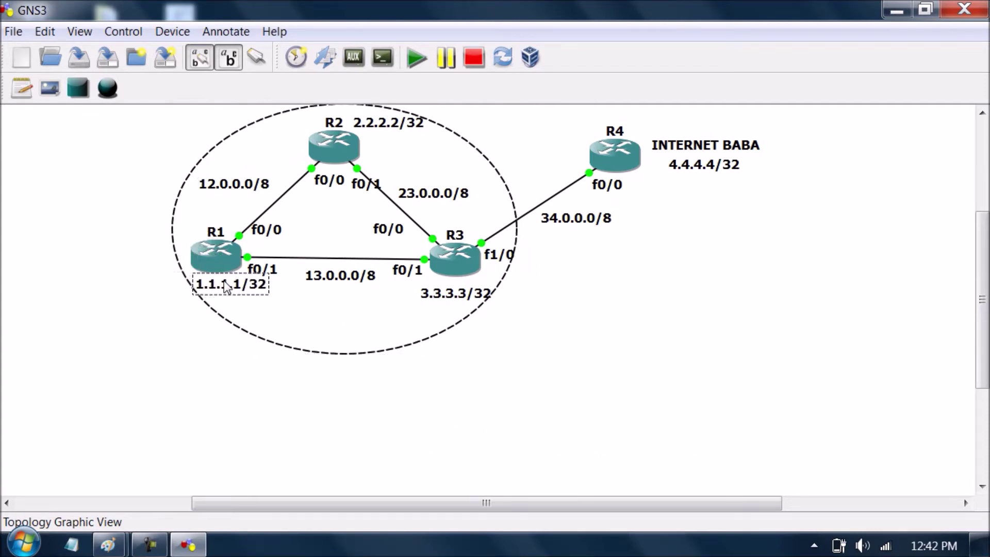
{"action": "left_click", "coordinate": [234, 351]}
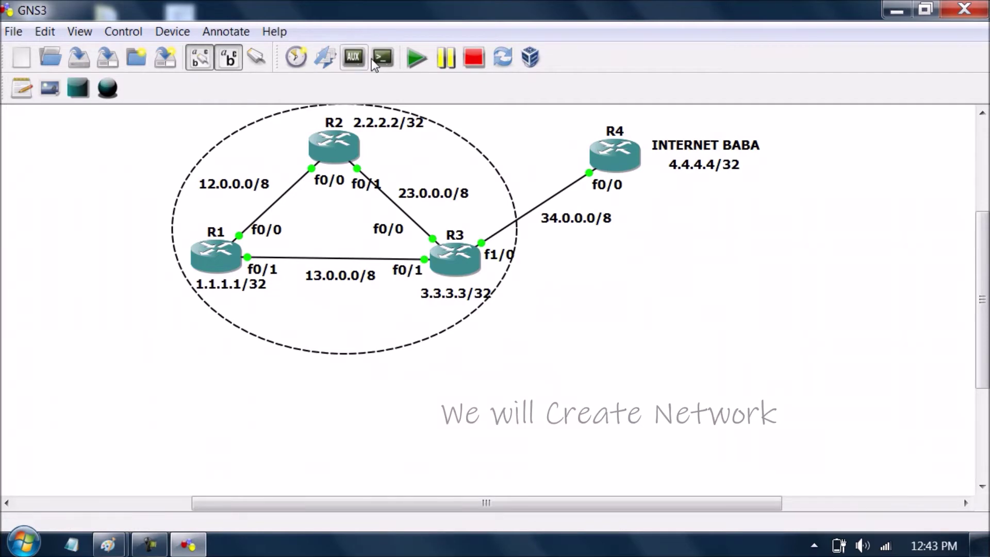
- Add a Customer Premises note inside the ellipse, below the link between R1 and R3
{"action": "left_click", "coordinate": [21, 88]}
{"action": "left_click", "coordinate": [278, 318]}
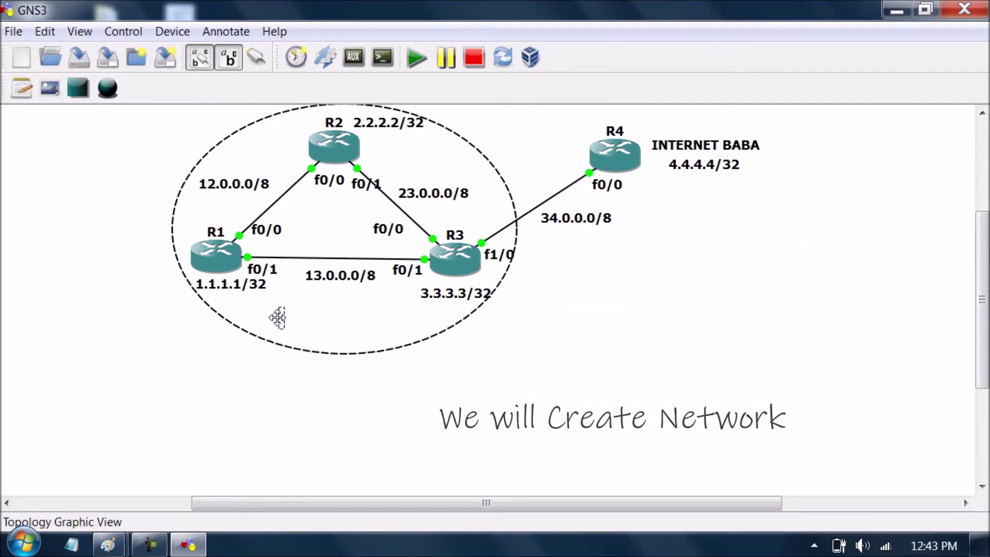
{"action": "type", "text": "Custom"}
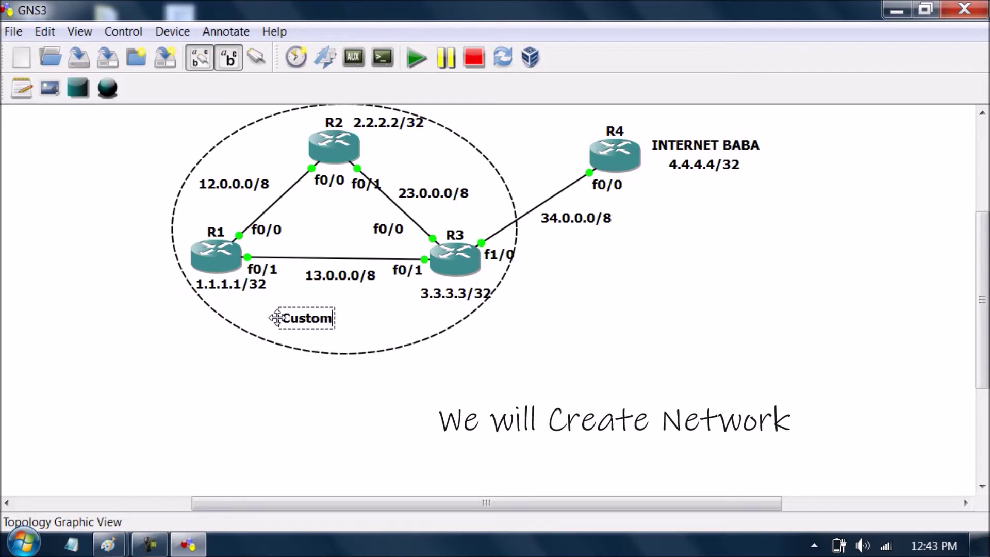
{"action": "type", "text": "er Prem"}
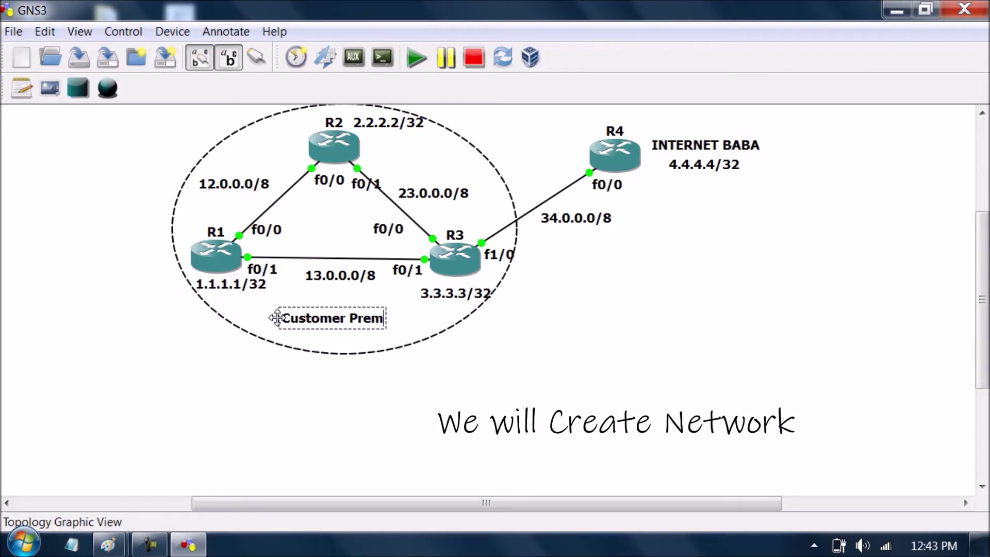
{"action": "type", "text": "ises"}
{"action": "left_click", "coordinate": [394, 386]}
- Add a WAN LINK note and place it above the link between R3 and R4
{"action": "left_click", "coordinate": [21, 87]}
{"action": "left_click", "coordinate": [488, 217]}
{"action": "type", "text": "W"}
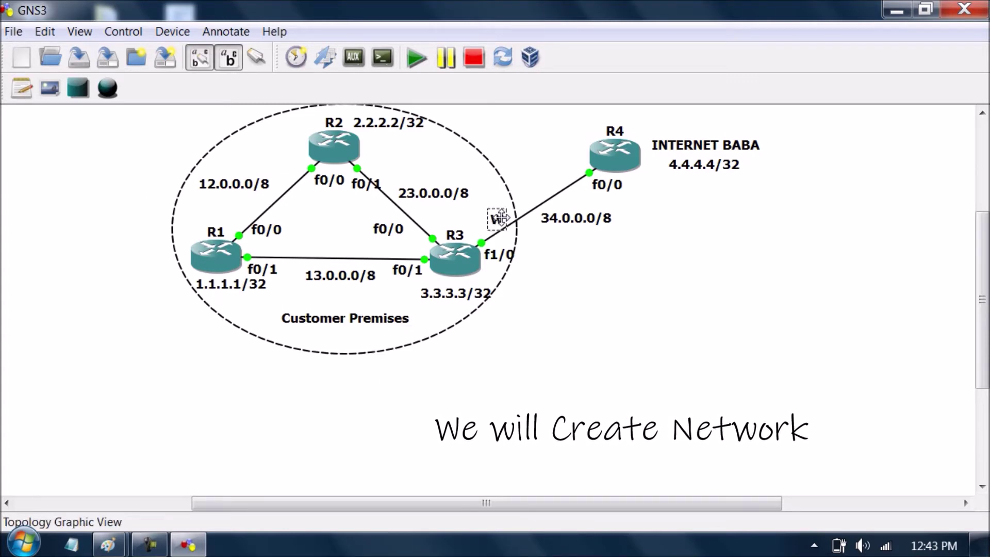
{"action": "type", "text": "AN LINK"}
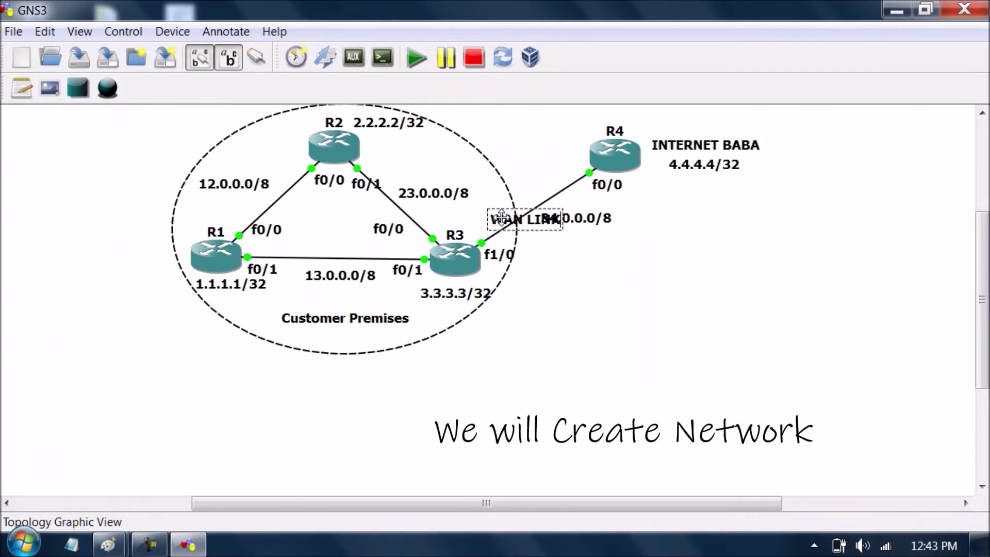
{"action": "left_click_drag", "start_coordinate": [523, 224], "coordinate": [532, 174]}
{"action": "left_click", "coordinate": [673, 251]}
- Add an ISP note directly above router R4's name
{"action": "left_click", "coordinate": [21, 88]}
{"action": "left_click", "coordinate": [597, 118]}
{"action": "type", "text": "ISP"}
{"action": "left_click_drag", "start_coordinate": [612, 118], "coordinate": [624, 118]}
{"action": "left_click", "coordinate": [652, 249]}
- Add a FACEBOOK IP note and align it beneath the 4.4.4.4/32 note near R4
{"action": "left_click", "coordinate": [17, 95]}
{"action": "left_click", "coordinate": [669, 169]}
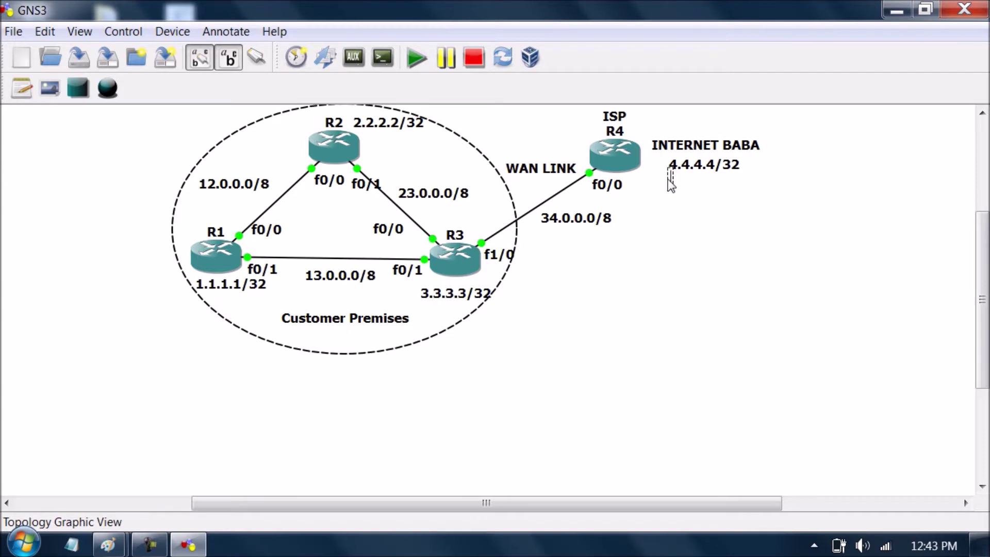
{"action": "type", "text": "FACEBOOK IP"}
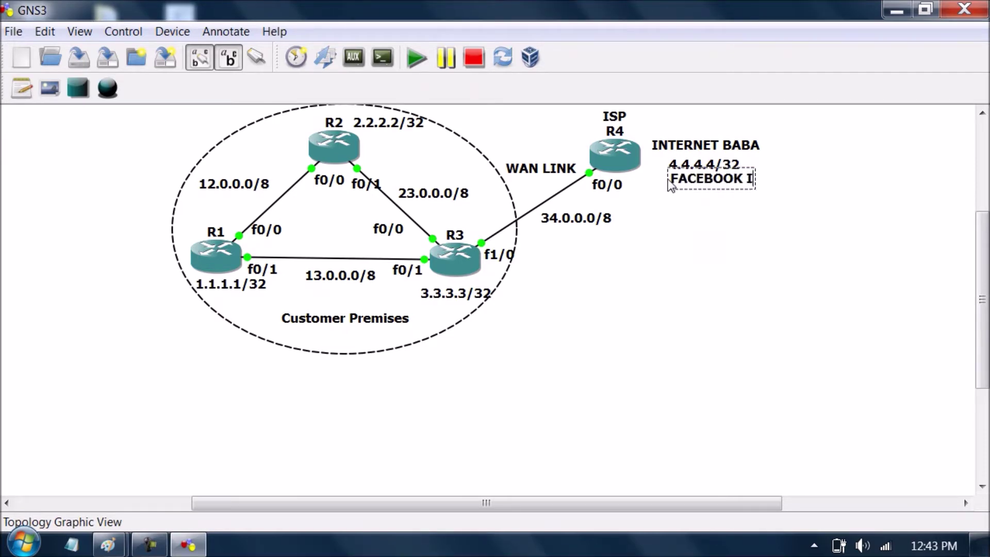
{"action": "left_click", "coordinate": [709, 209]}
{"action": "left_click_drag", "start_coordinate": [719, 181], "coordinate": [708, 186]}
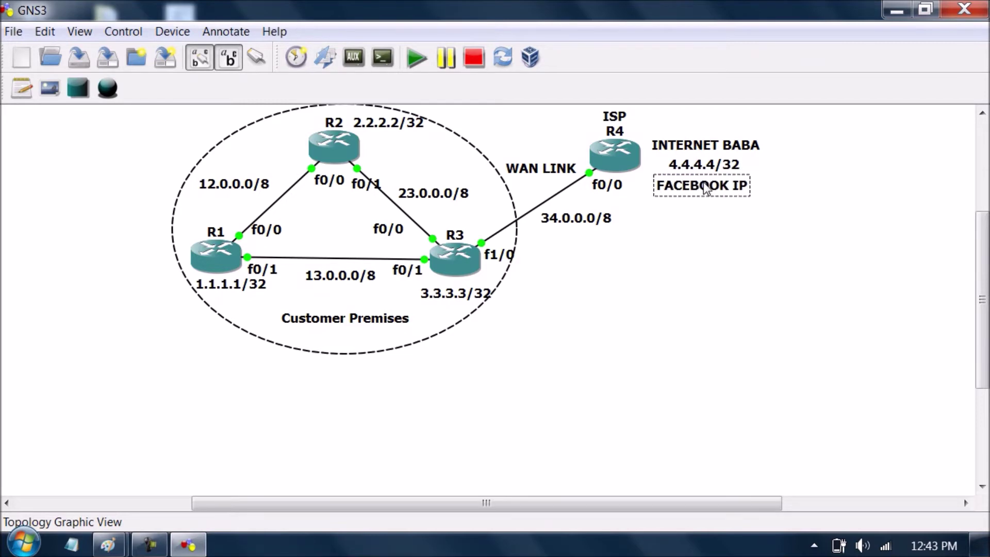
{"action": "left_click", "coordinate": [744, 252]}
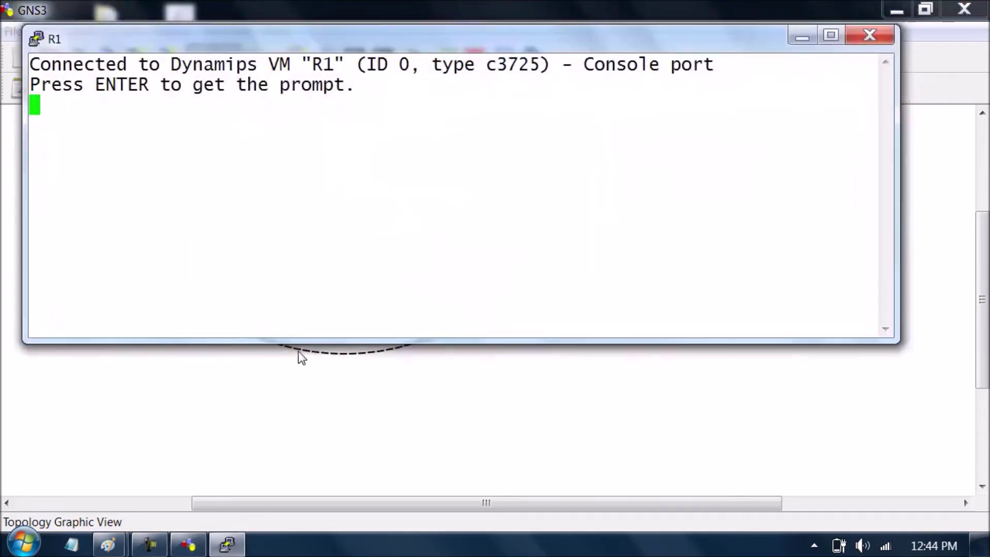
- Bring up the prompt in R1's console, maximize the terminal and make it transparent so the topology shows through
{"action": "key", "text": "Return"}
{"action": "double_click", "coordinate": [736, 44]}
{"action": "right_click", "coordinate": [687, 11]}
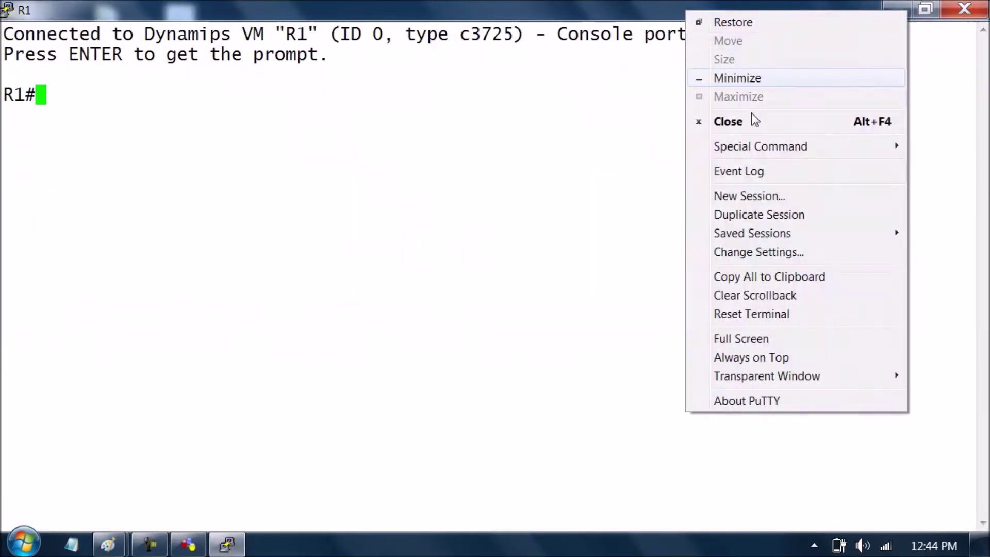
{"action": "mouse_move", "coordinate": [768, 376]}
{"action": "left_click", "coordinate": [641, 394]}
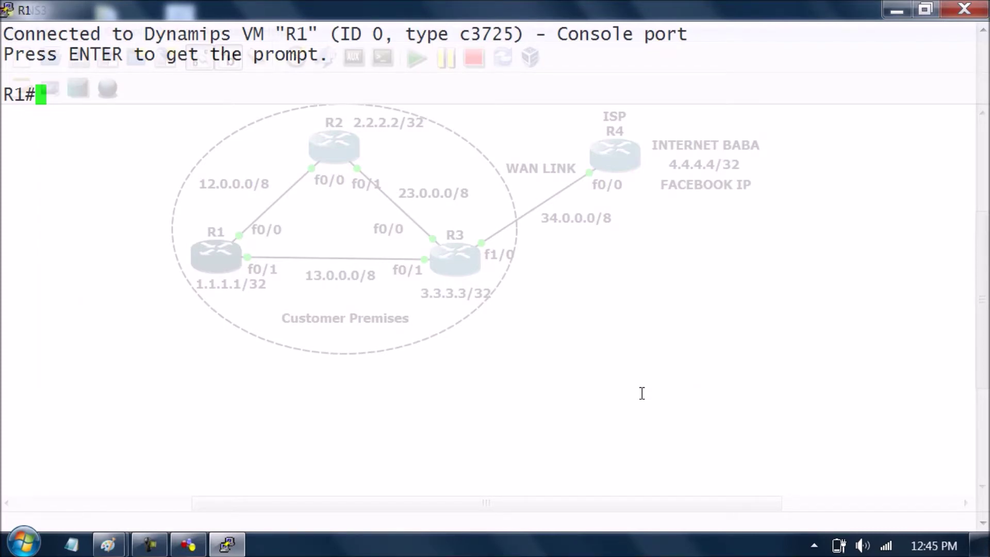
- Enter global configuration mode on R1 and assign 12.0.0.1 255.0.0.0 to interface fa0/0
{"action": "type", "text": "conf t"}
{"action": "key", "text": "Return"}
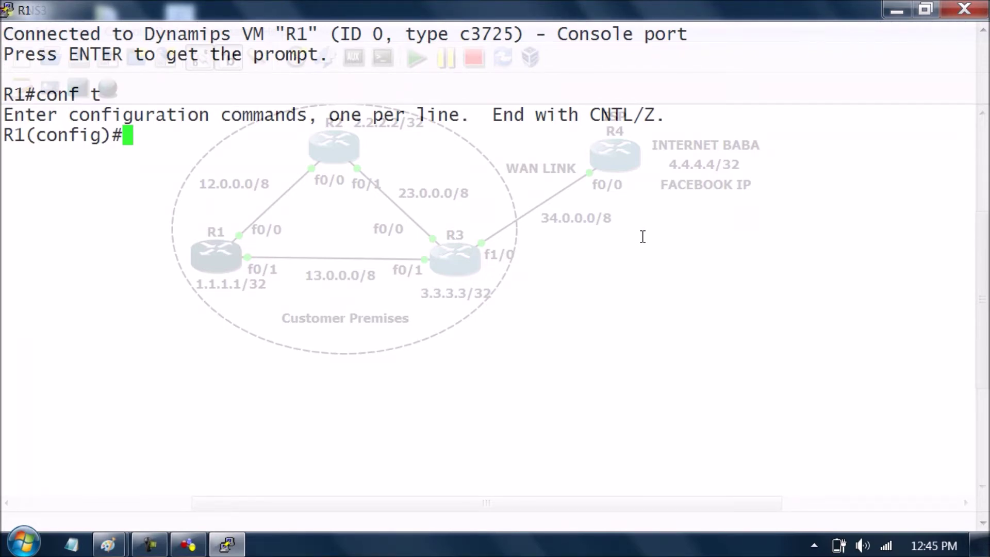
{"action": "type", "text": "int fa0/0"}
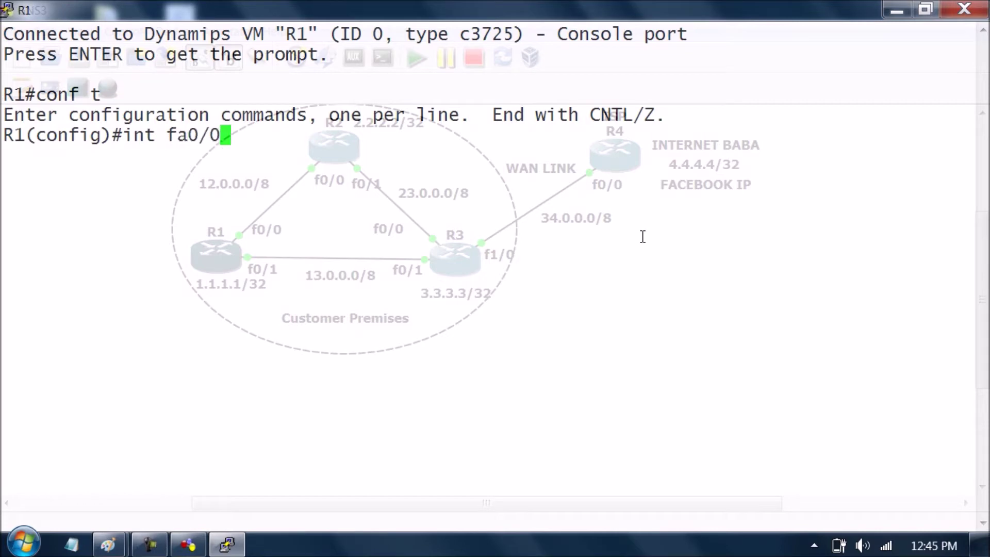
{"action": "key", "text": "Return"}
{"action": "type", "text": "ip add"}
{"action": "key", "text": "Tab"}
{"action": "type", "text": "12.0"}
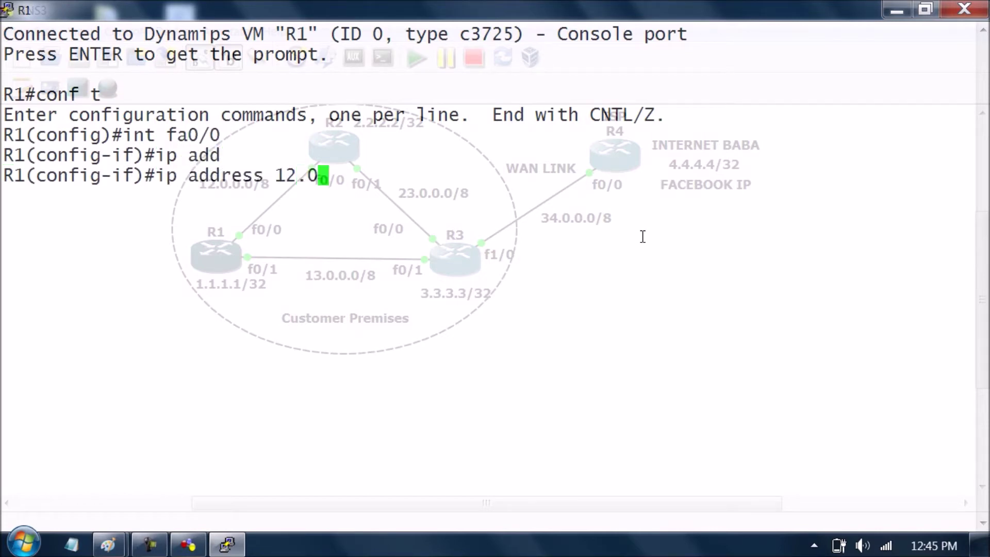
{"action": "type", "text": ".0.1 255.0.0.0"}
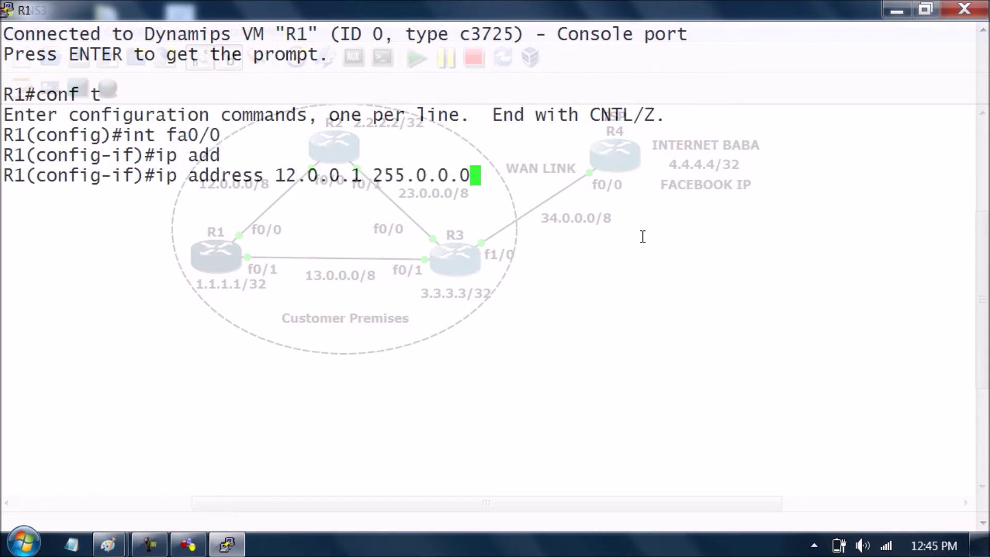
{"action": "key", "text": "Return"}
- Enable R1's fa0/0 interface with no shutdown
{"action": "type", "text": "no sh"}
{"action": "key", "text": "Tab"}
{"action": "key", "text": "Return"}
- Assign IP address 13.0.0.1 with mask 255.0.0.0 to R1's interface fa0/1
{"action": "type", "text": "iont"}
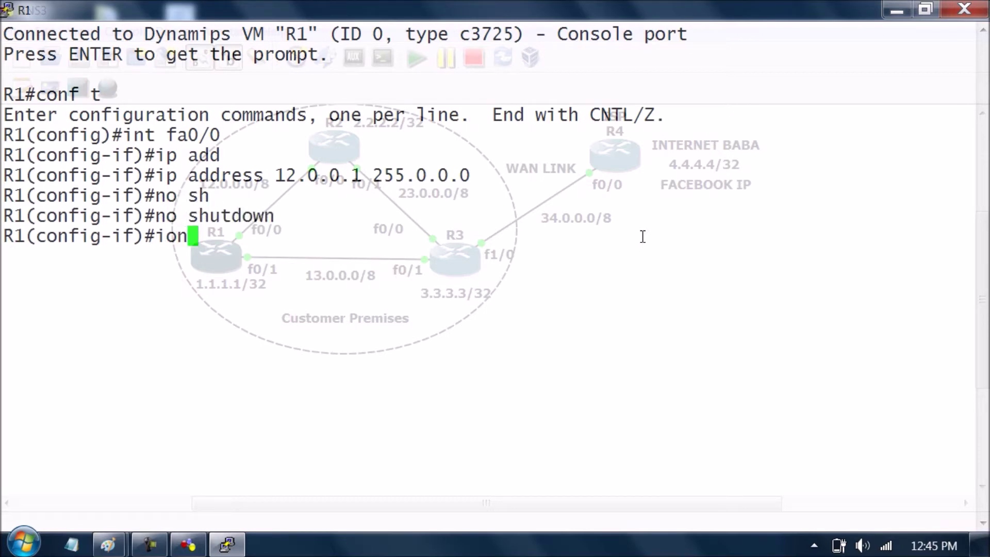
{"action": "key", "text": "BackSpace"}
{"action": "key", "text": "BackSpace"}
{"action": "key", "text": "BackSpace"}
{"action": "type", "text": "nt fa0/1"}
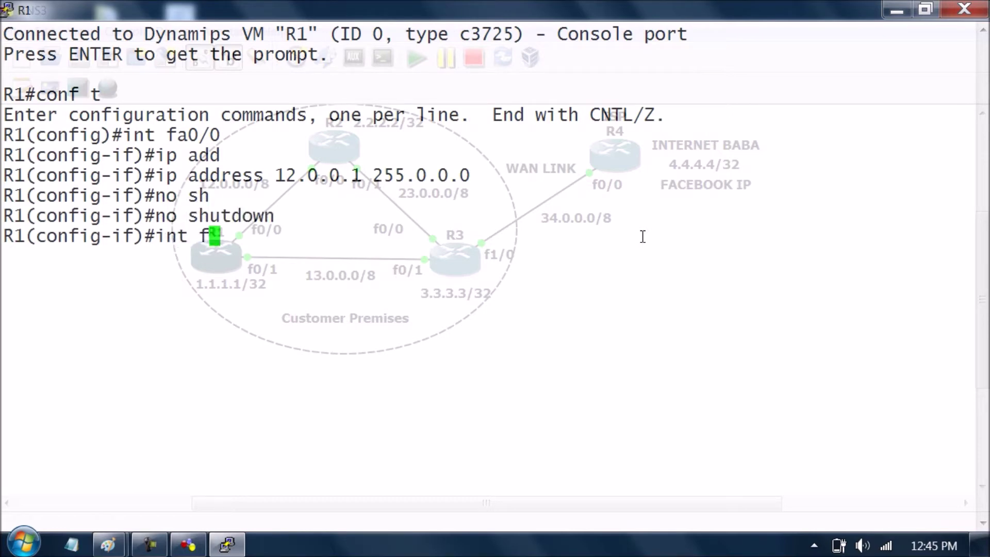
{"action": "key", "text": "Return"}
{"action": "type", "text": "ip add"}
{"action": "key", "text": "Tab"}
{"action": "type", "text": "13.0.0.1 255.0.0.0"}
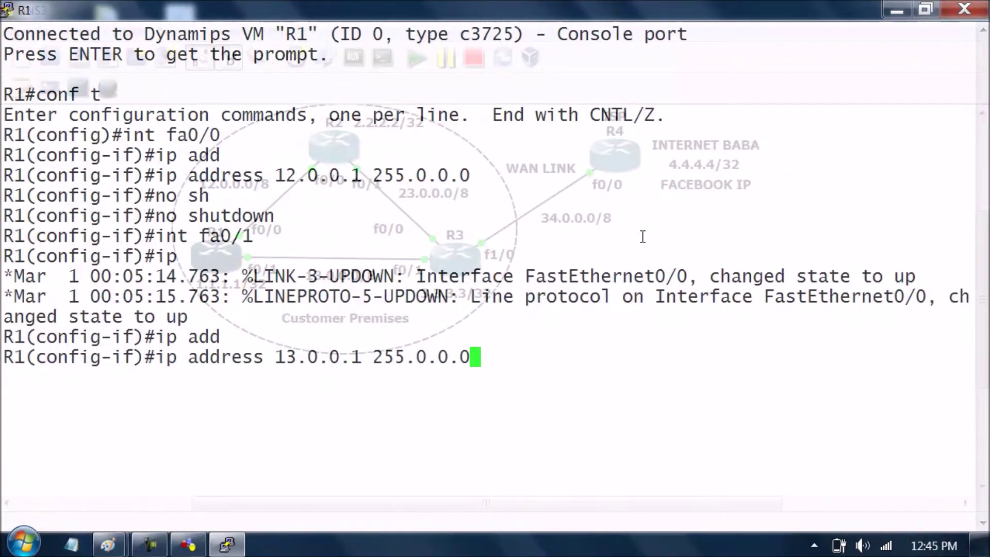
{"action": "key", "text": "Return"}
- Enable R1's fa0/1 interface with no shutdown and return to global configuration mode
{"action": "type", "text": "no sh"}
{"action": "key", "text": "Tab"}
{"action": "key", "text": "Return"}
{"action": "type", "text": "exit"}
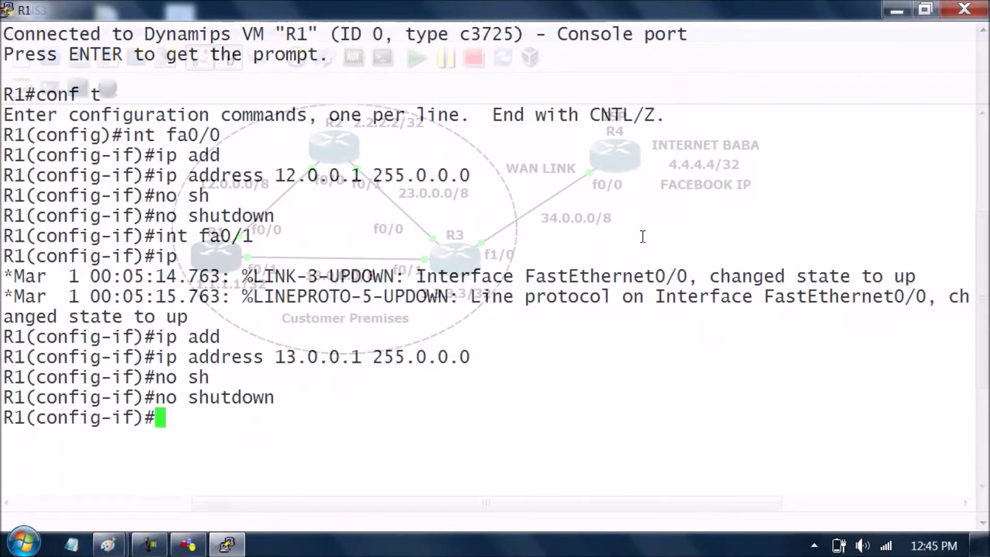
{"action": "key", "text": "Return"}
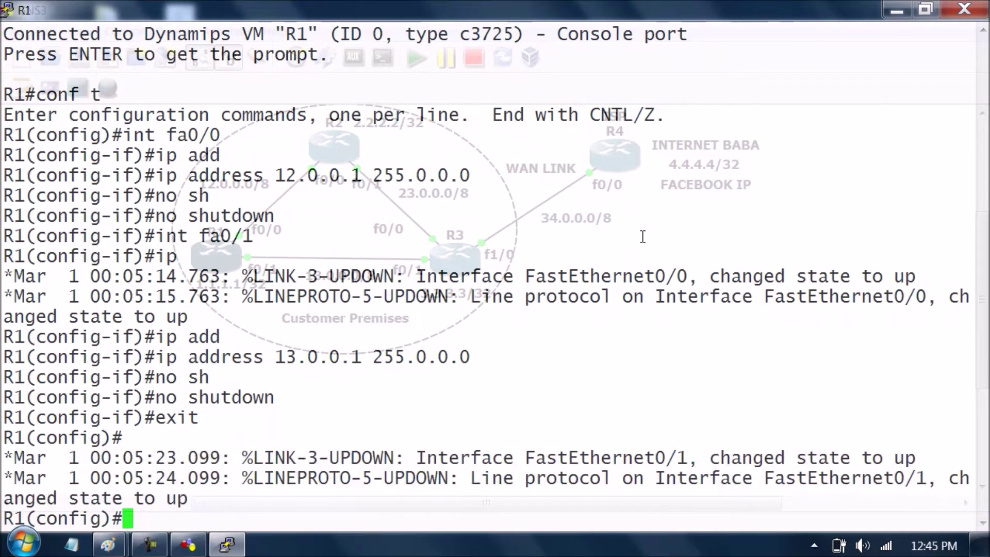
{"action": "key", "text": "Return"}
- Create interface loopback 1 on R1 with IP address 1.1.1.1 and mask 255.255.255.255
{"action": "type", "text": "int "}
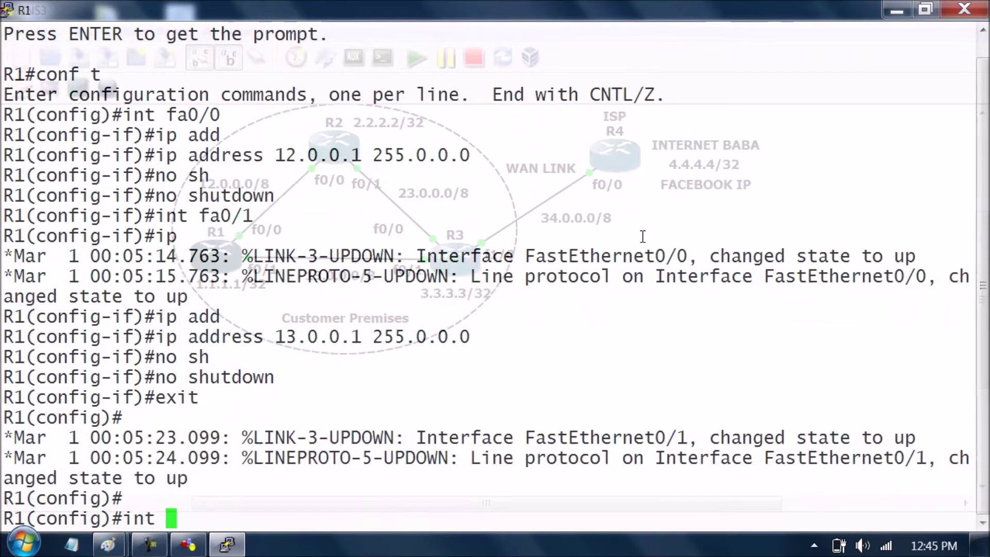
{"action": "type", "text": "lo"}
{"action": "key", "text": "Tab"}
{"action": "type", "text": "1"}
{"action": "key", "text": "Return"}
{"action": "type", "text": "ip ad"}
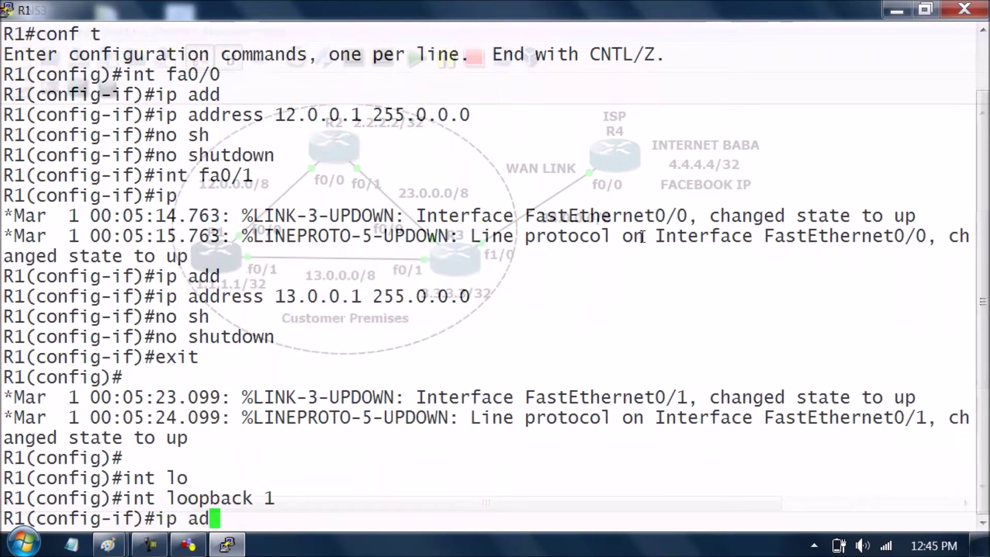
{"action": "type", "text": "d"}
{"action": "key", "text": "Tab"}
{"action": "type", "text": "1.1.1.1 255.255.255.255"}
{"action": "key", "text": "Return"}
- Leave interface and global configuration on R1 to get back to the privileged EXEC prompt
{"action": "type", "text": "exi"}
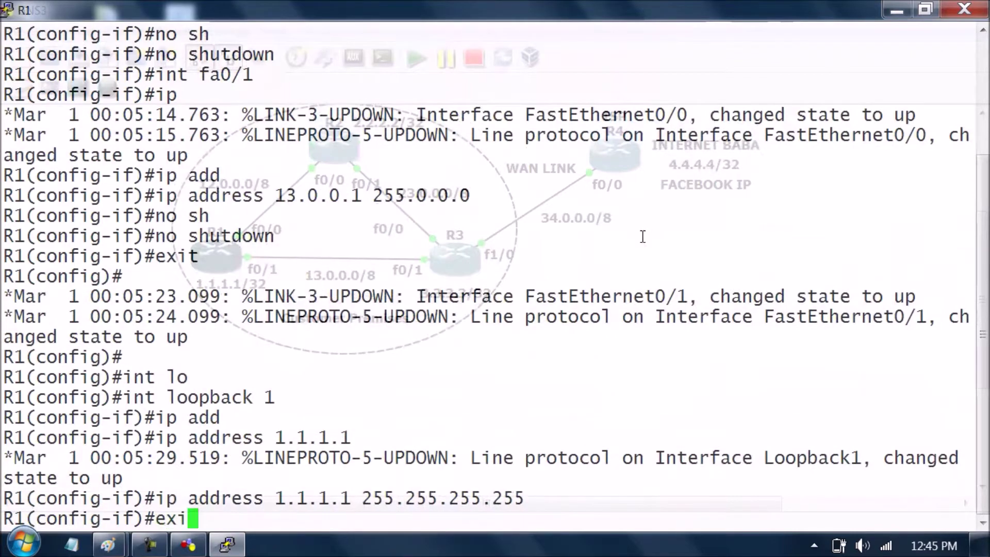
{"action": "type", "text": "t"}
{"action": "key", "text": "Return"}
{"action": "key", "text": "Return"}
{"action": "key", "text": "Return"}
{"action": "key", "text": "Return"}
{"action": "key", "text": "Return"}
{"action": "key", "text": "Return"}
{"action": "key", "text": "Return"}
{"action": "type", "text": "exit"}
{"action": "key", "text": "Return"}
{"action": "key", "text": "Return"}
{"action": "key", "text": "Return"}
{"action": "key", "text": "Return"}
{"action": "key", "text": "Return"}
{"action": "key", "text": "Return"}
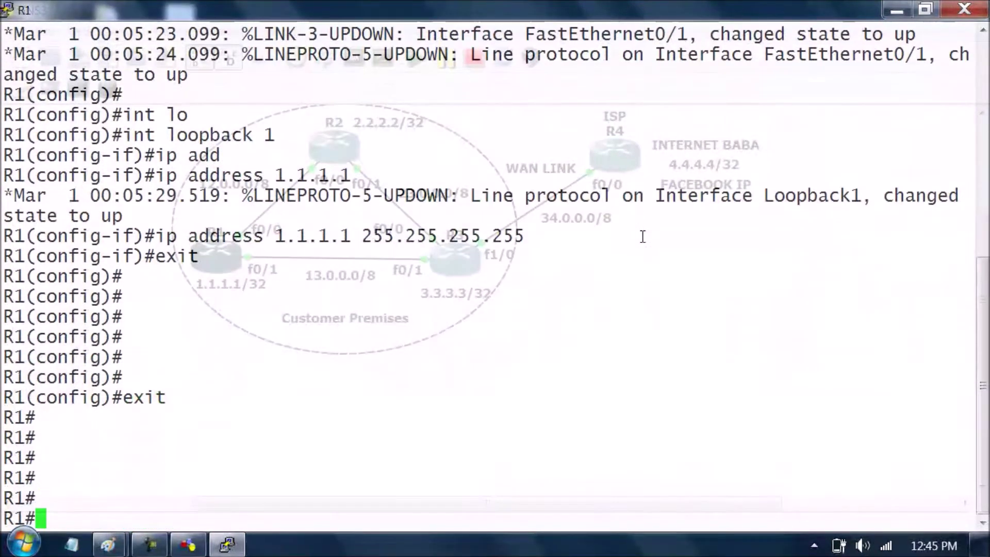
- List R1's interfaces with show ip int brief, excluding the unassigned ones
{"action": "type", "text": "show ip int br"}
{"action": "key", "text": "Tab"}
{"action": "type", "text": "| ex"}
{"action": "key", "text": "Tab"}
{"action": "type", "text": "unadd"}
{"action": "key", "text": "BackSpace"}
{"action": "key", "text": "BackSpace"}
{"action": "type", "text": "ss"}
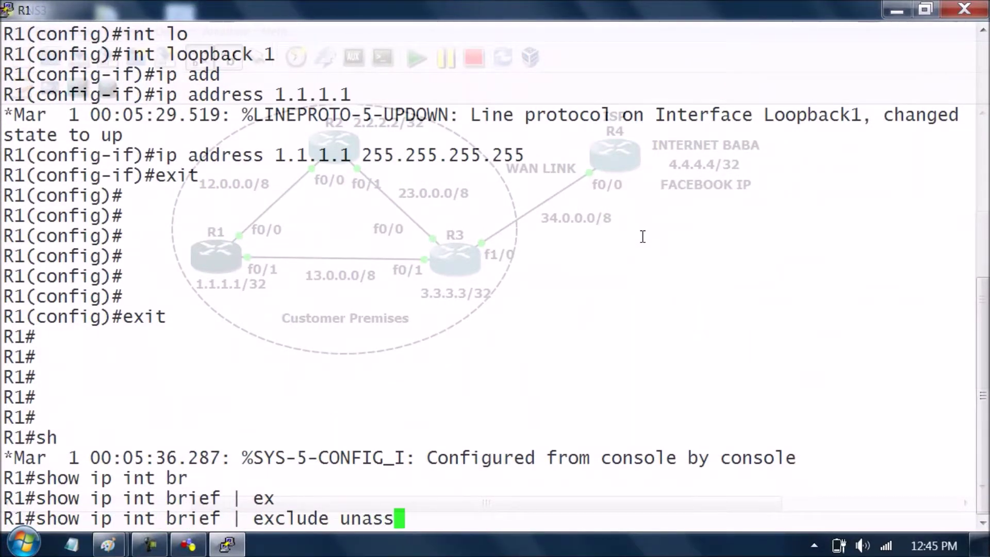
{"action": "key", "text": "Return"}
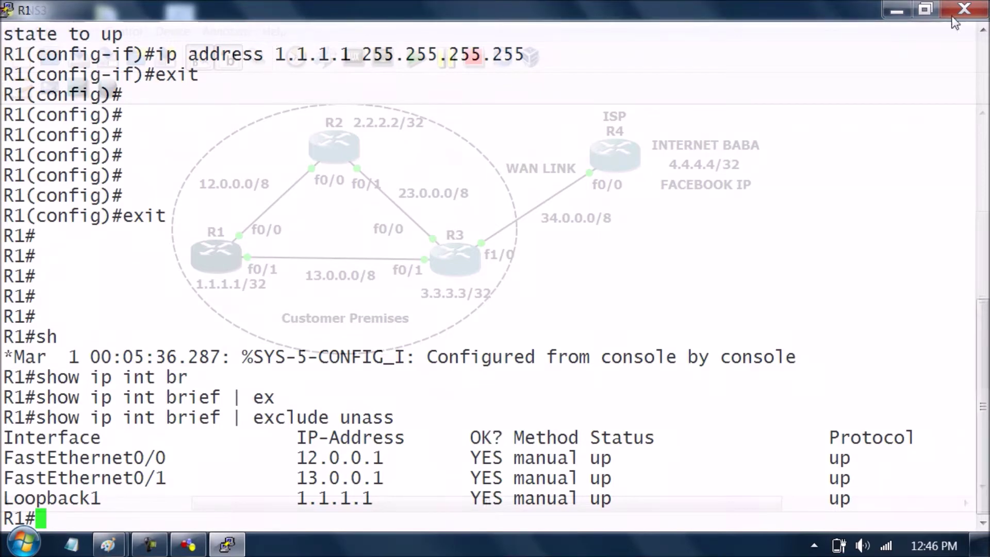
- Minimize R1's terminal, open R2's console from the topology, maximize it and set its window transparency to 40%
{"action": "left_click", "coordinate": [895, 9]}
{"action": "left_click", "coordinate": [344, 158]}
{"action": "double_click", "coordinate": [345, 157]}
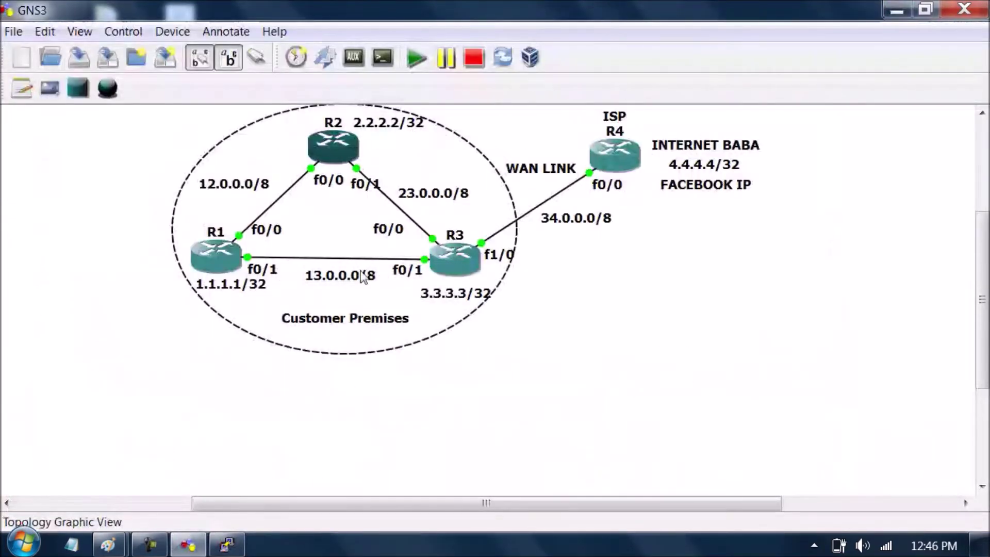
{"action": "double_click", "coordinate": [453, 61]}
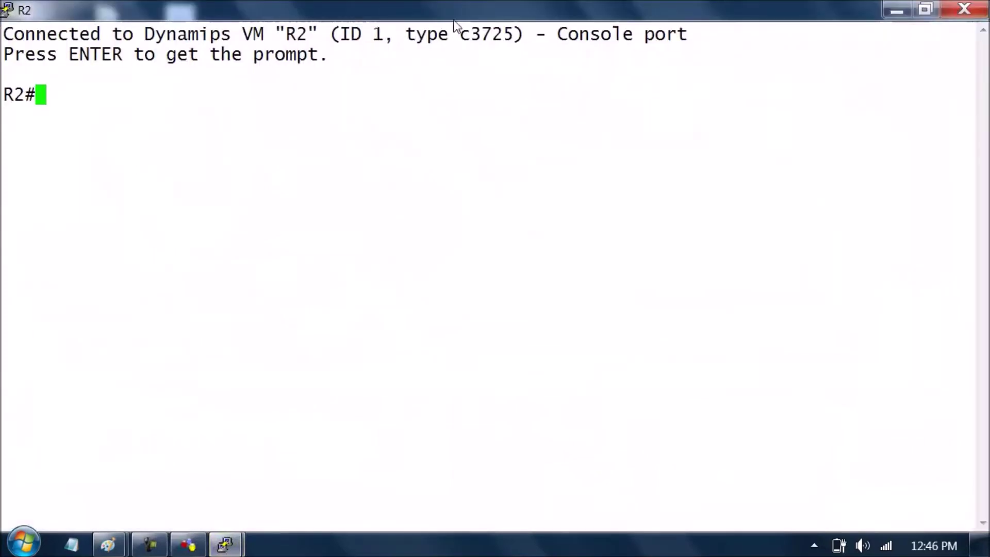
{"action": "right_click", "coordinate": [456, 10]}
{"action": "mouse_move", "coordinate": [658, 384]}
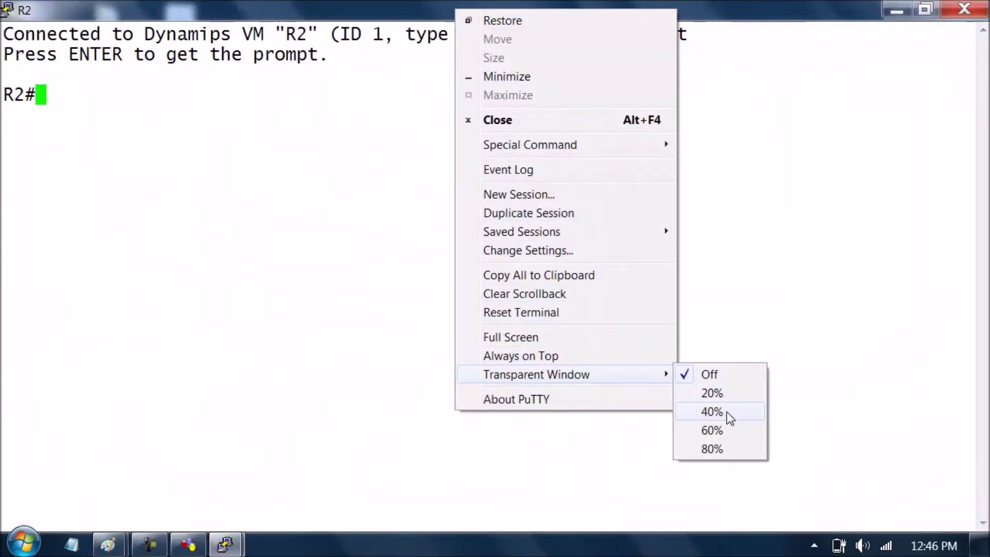
{"action": "left_click", "coordinate": [711, 412]}
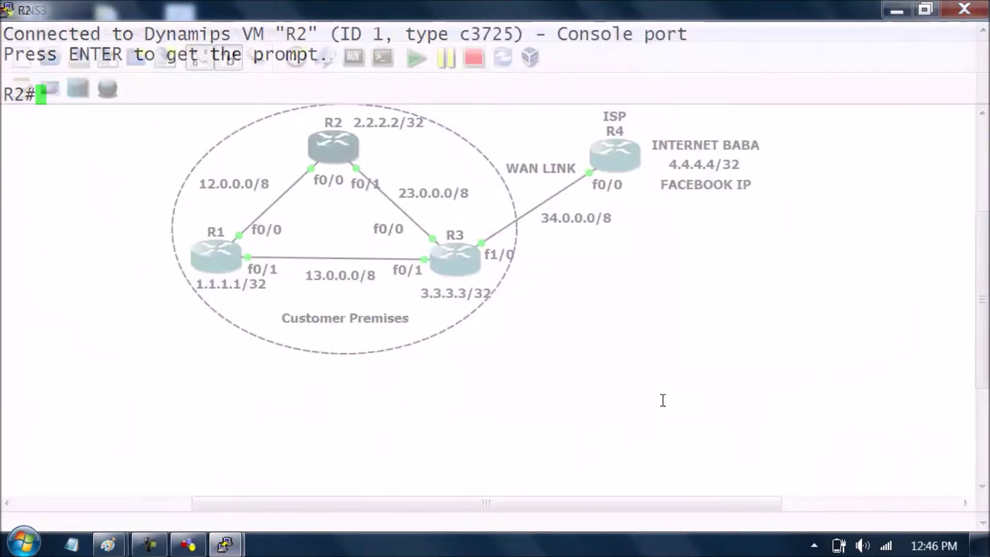
- Enter global configuration mode on R2 and assign 12.0.0.2 255.0.0.0 to interface fa0/0
{"action": "type", "text": "conf t"}
{"action": "key", "text": "Return"}
{"action": "type", "text": "i"}
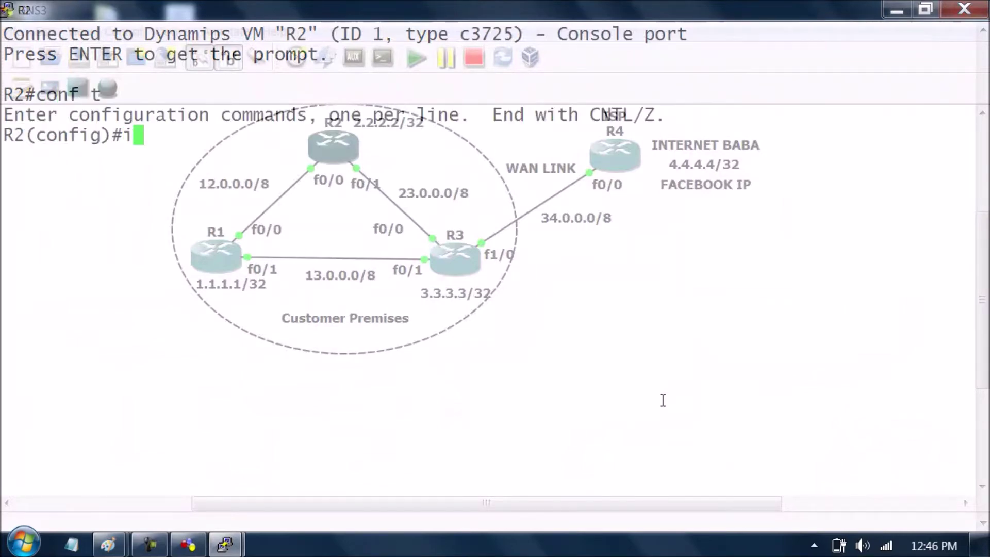
{"action": "type", "text": "nt fa0///0"}
{"action": "key", "text": "Return"}
{"action": "type", "text": "ig)#i"}
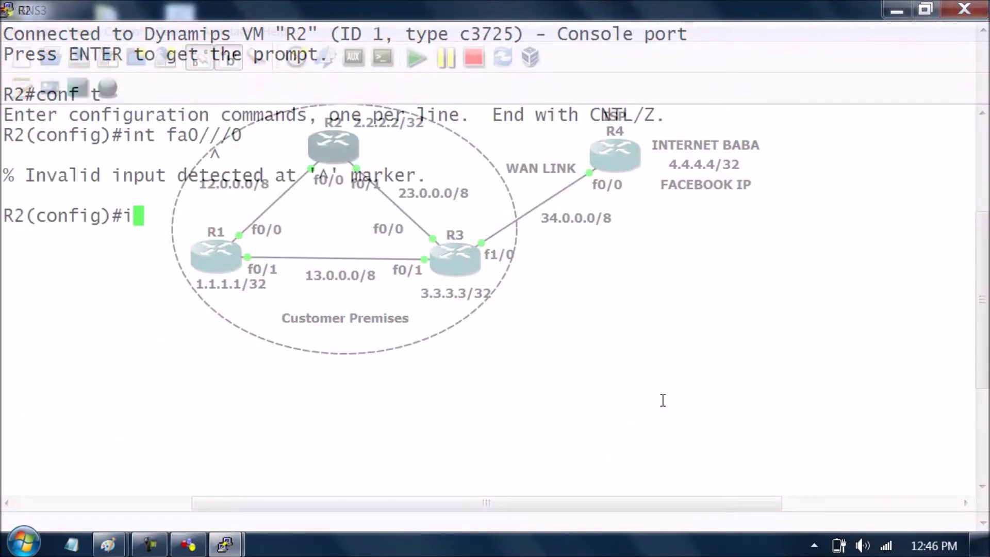
{"action": "type", "text": "nt"}
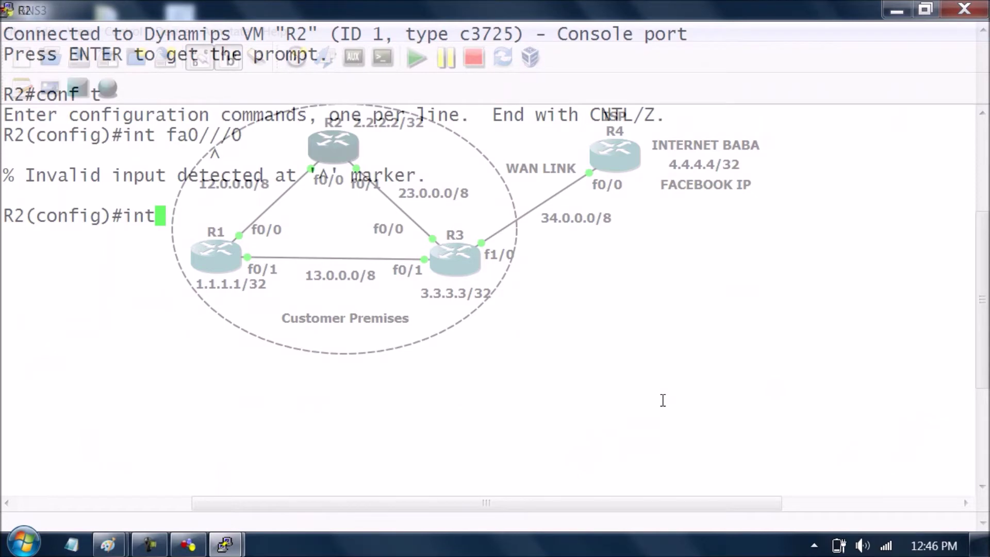
{"action": "type", "text": " fa0/0"}
{"action": "key", "text": "Return"}
{"action": "type", "text": "ip add"}
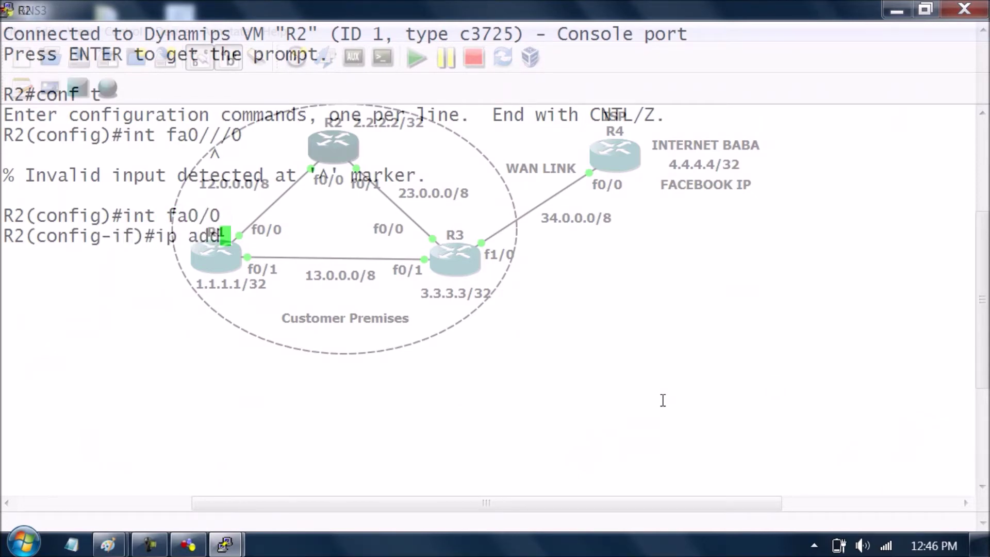
{"action": "key", "text": "Tab"}
{"action": "type", "text": "12.0.0."}
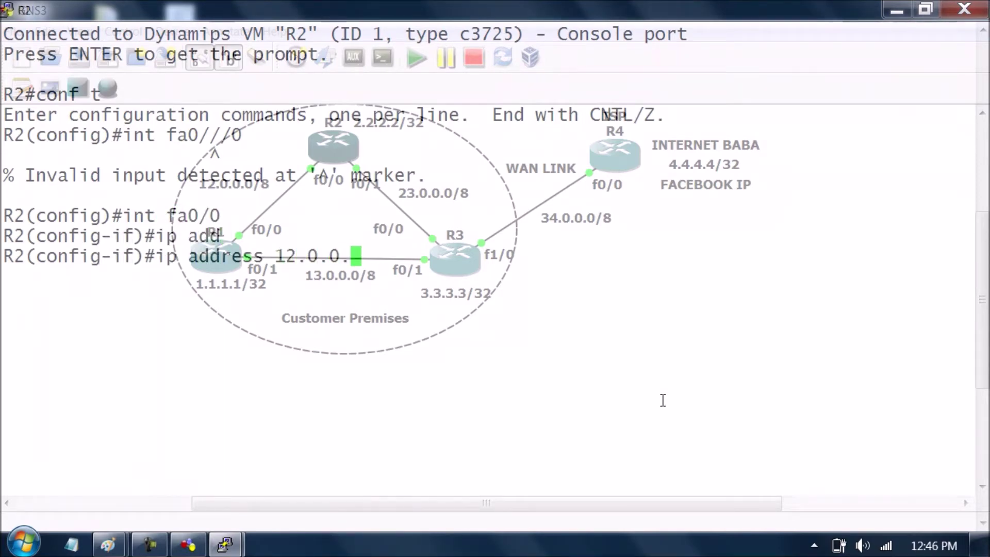
{"action": "type", "text": "2 255.0.0.0"}
{"action": "key", "text": "Return"}
- Enable R2's fa0/0 interface with no shutdown and return to global configuration mode
{"action": "type", "text": "n"}
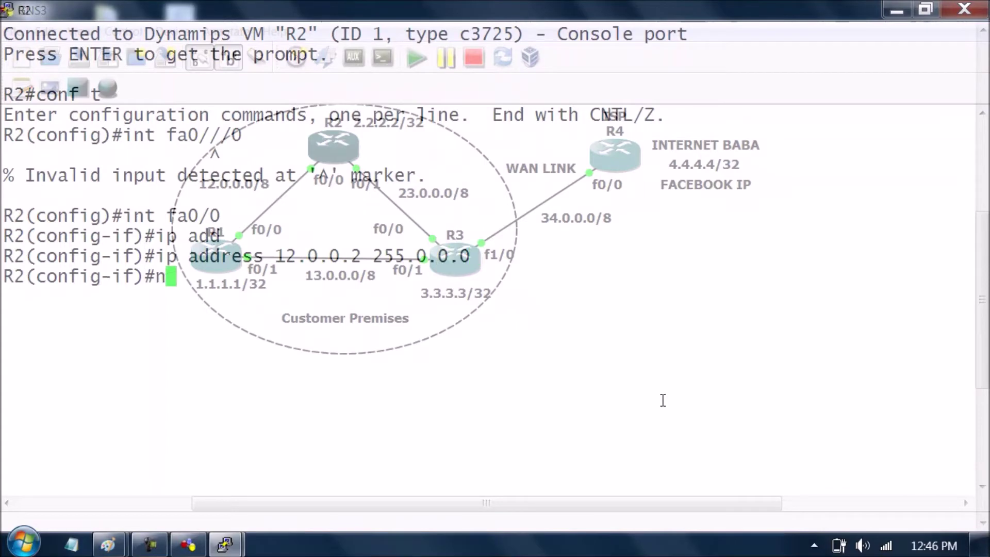
{"action": "type", "text": "o s"}
{"action": "key", "text": "Tab"}
{"action": "type", "text": "h"}
{"action": "key", "text": "Return"}
{"action": "type", "text": "exit"}
{"action": "key", "text": "Return"}
- Assign IP address 23.0.0.2 with mask 255.0.0.0 to R2's interface fa0/1
{"action": "type", "text": "int fa0/"}
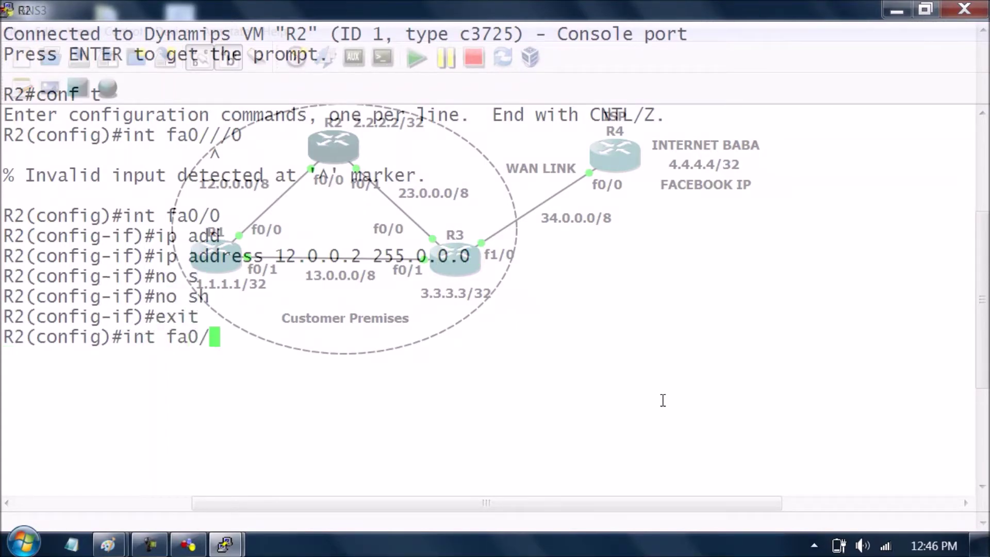
{"action": "type", "text": "1"}
{"action": "key", "text": "Return"}
{"action": "type", "text": "ip add"}
{"action": "key", "text": "Tab"}
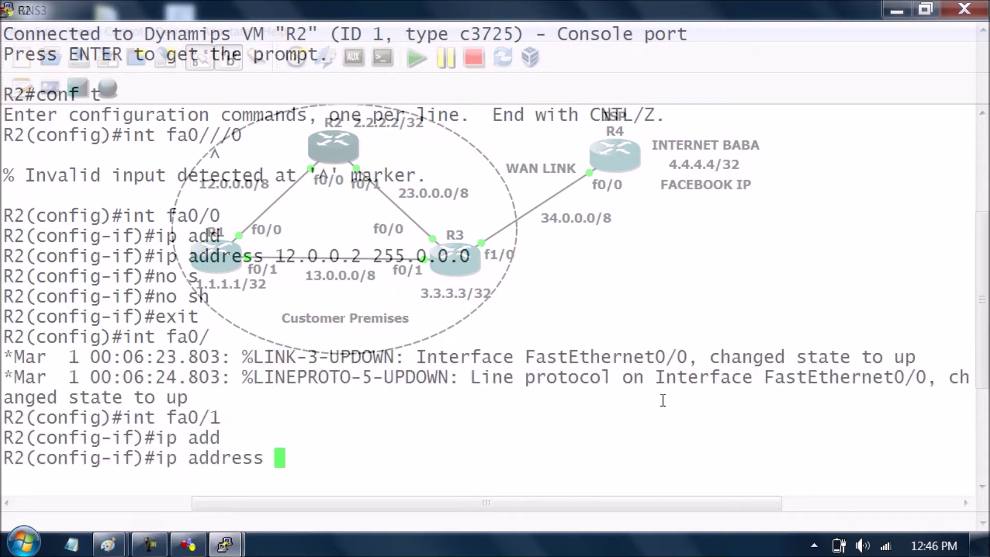
{"action": "type", "text": "23.0.0.2 "}
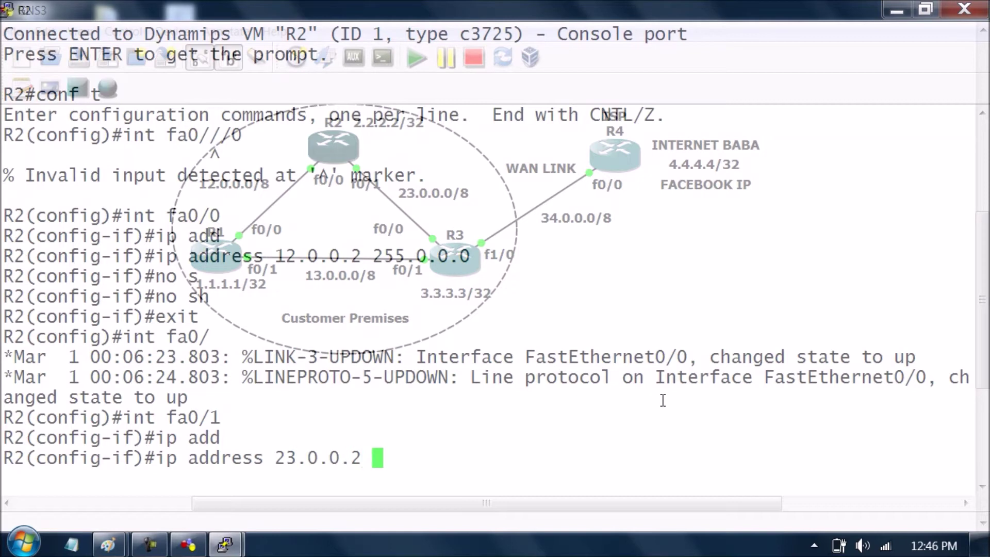
{"action": "type", "text": "255.0.0.0"}
{"action": "key", "text": "Return"}
- Enable R2's fa0/1 interface with no shutdown and return to global configuration mode
{"action": "type", "text": "no "}
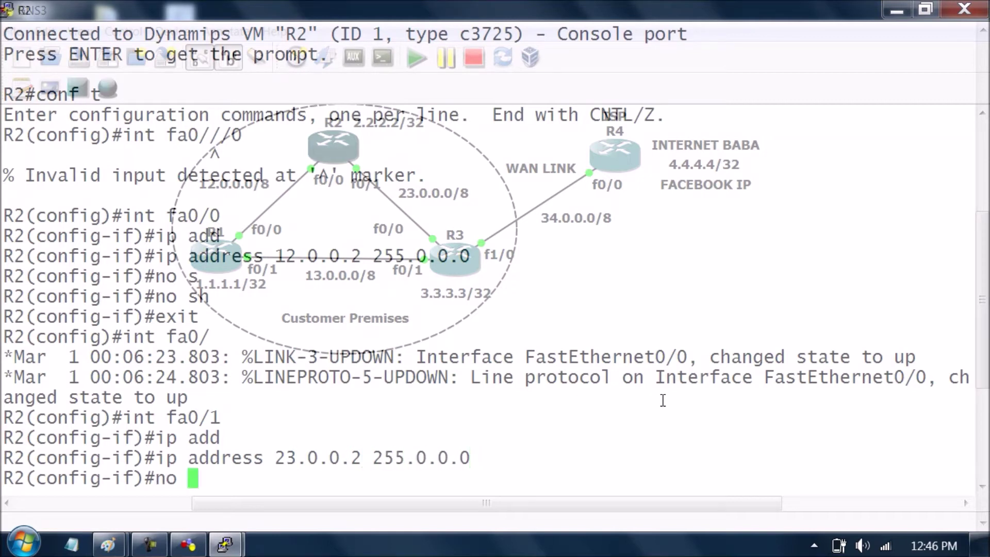
{"action": "type", "text": "sh"}
{"action": "key", "text": "Tab"}
{"action": "key", "text": "Return"}
{"action": "type", "text": "exit"}
{"action": "key", "text": "Return"}
{"action": "key", "text": "Return"}
{"action": "key", "text": "Return"}
- Create interface loopback 1 on R2 with IP address 2.2.2.2 and mask 255.255.255.255
{"action": "type", "text": "int"}
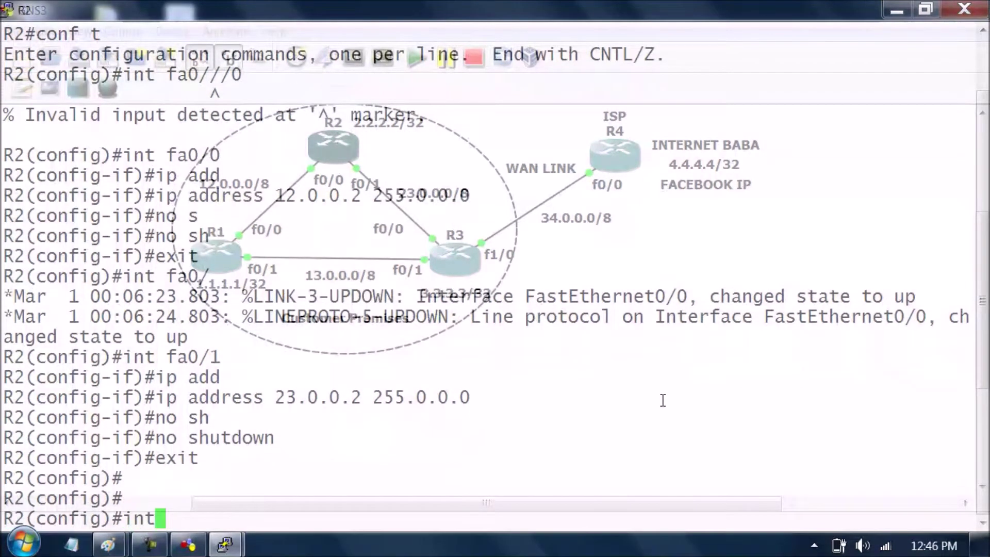
{"action": "type", "text": " lo1"}
{"action": "key", "text": "Return"}
{"action": "type", "text": "ip add"}
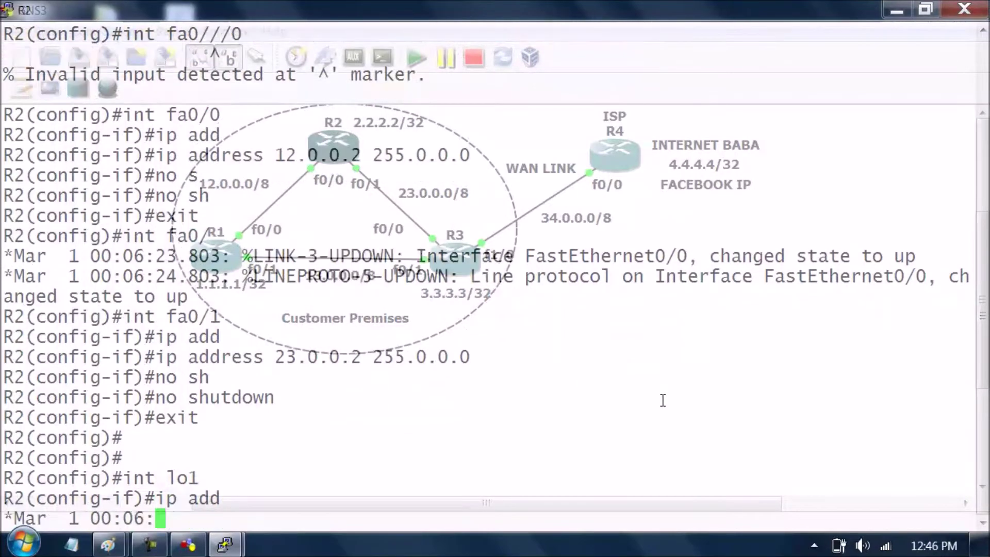
{"action": "key", "text": "Tab"}
{"action": "type", "text": "2.2.2.2 255.255"}
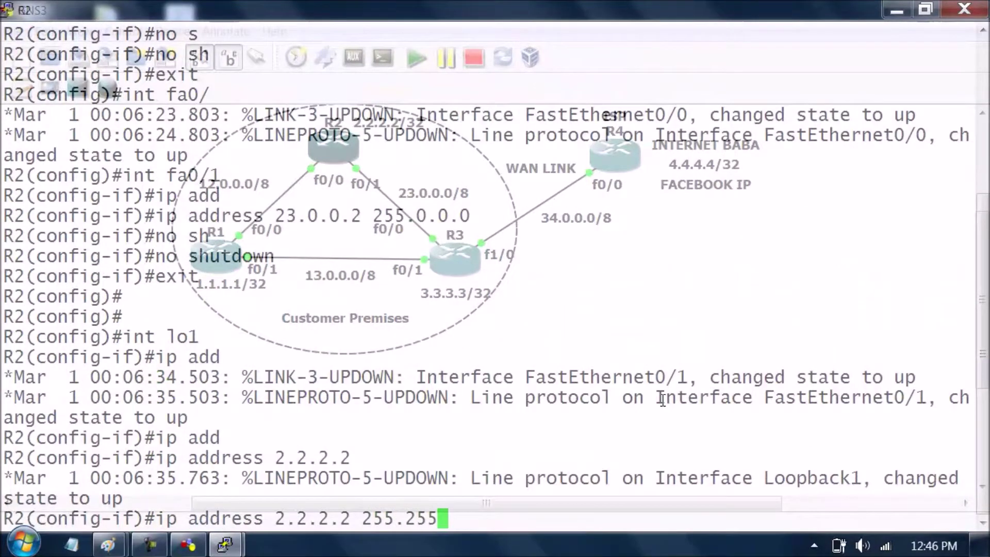
{"action": "type", "text": ".255.255"}
{"action": "key", "text": "Return"}
- Leave interface and global configuration on R2 to get back to the privileged EXEC prompt
{"action": "type", "text": "exit"}
{"action": "key", "text": "Return"}
{"action": "key", "text": "Return"}
{"action": "key", "text": "Return"}
{"action": "key", "text": "Return"}
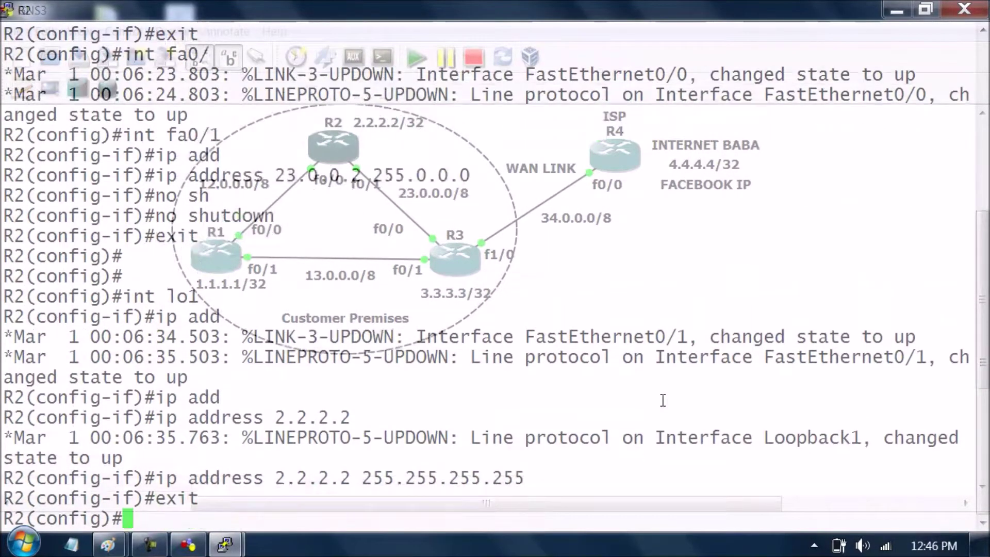
{"action": "key", "text": "Return"}
{"action": "key", "text": "Return"}
{"action": "key", "text": "Return"}
{"action": "type", "text": "exit"}
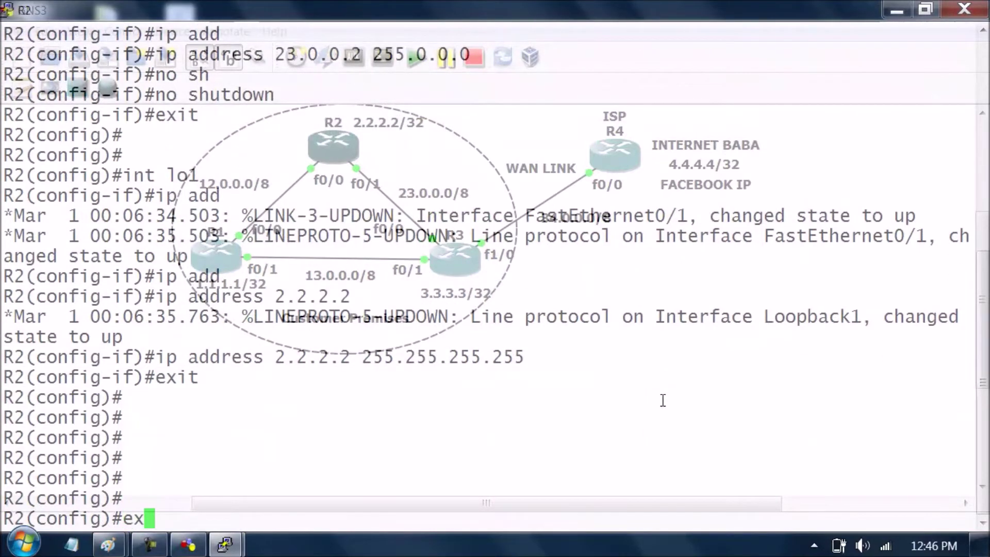
{"action": "key", "text": "Return"}
{"action": "key", "text": "Return"}
- List R2's interfaces in brief form, excluding the unassigned ones, to check their IP addresses and status
{"action": "type", "text": "show ip int br"}
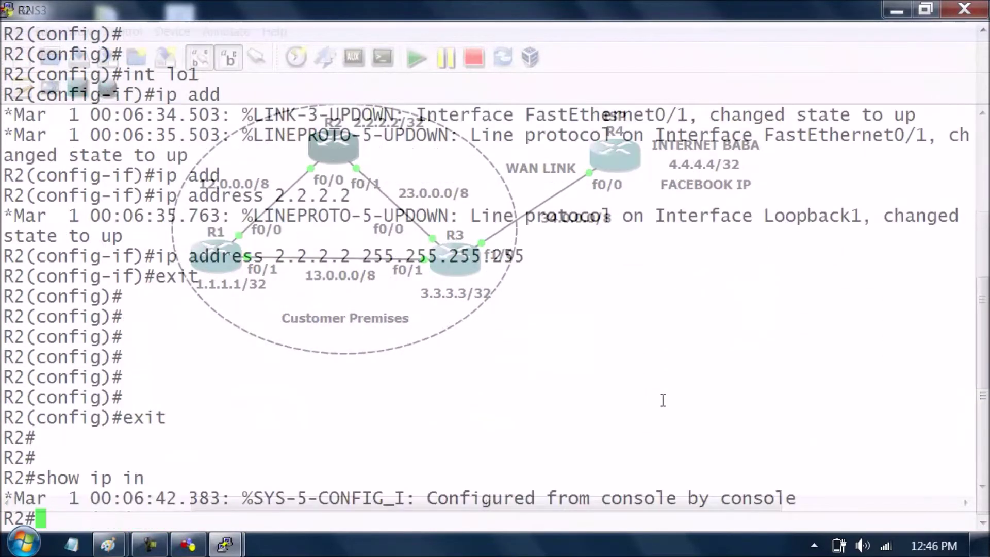
{"action": "key", "text": "Tab"}
{"action": "type", "text": "| ex"}
{"action": "key", "text": "Tab"}
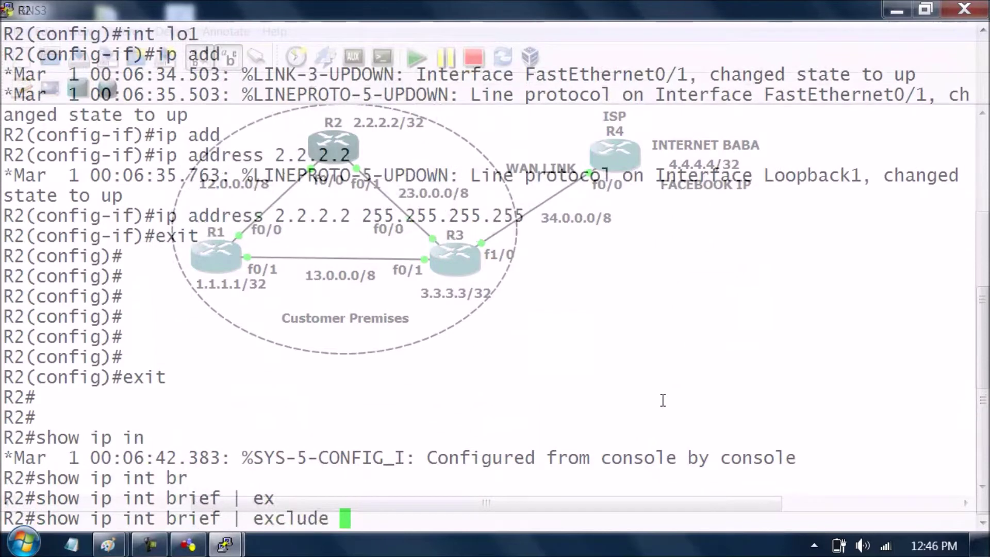
{"action": "type", "text": "i"}
{"action": "key", "text": "BackSpace"}
{"action": "type", "text": "unass"}
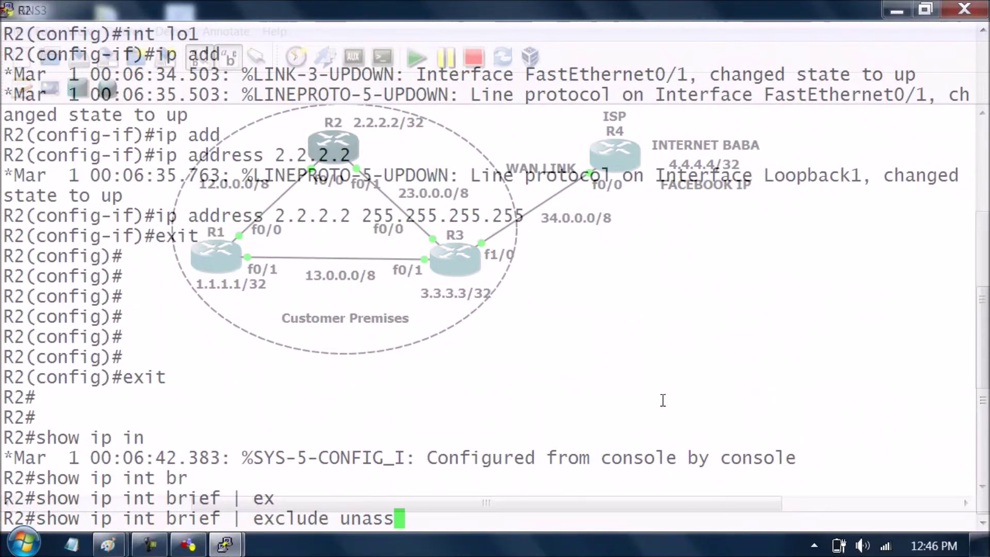
{"action": "key", "text": "Return"}
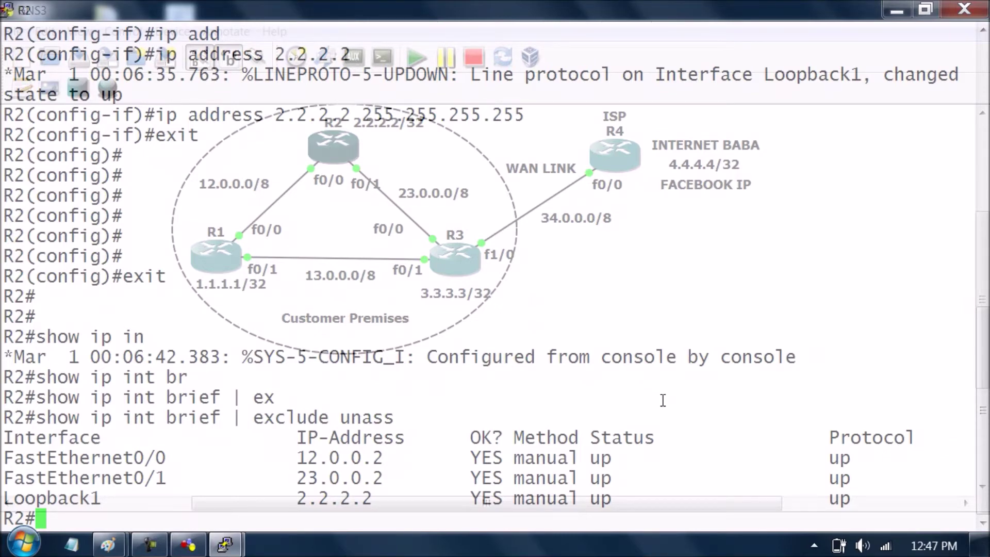
{"action": "key", "text": "Return"}
{"action": "key", "text": "Return"}
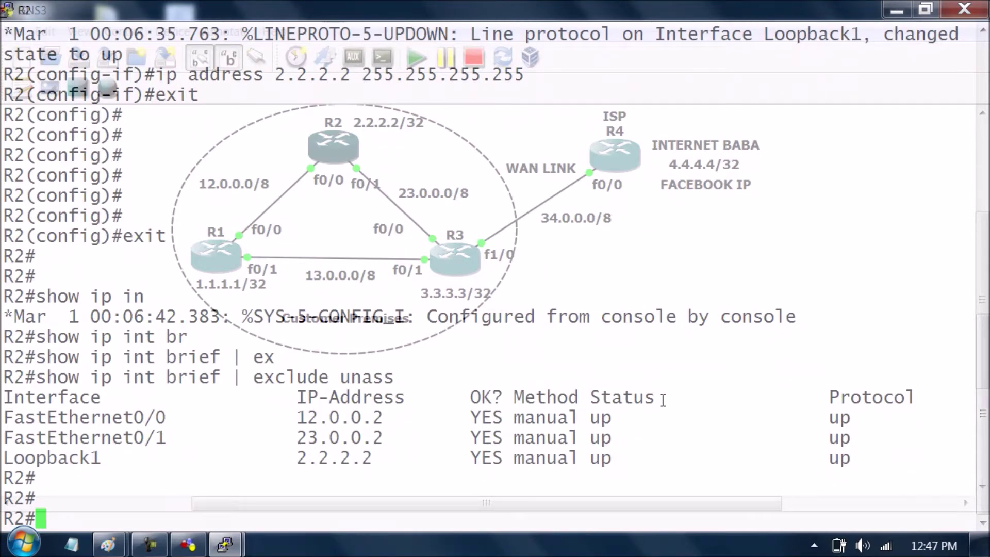
- Enter global configuration mode on R2
{"action": "key", "text": "Return"}
{"action": "key", "text": "Return"}
{"action": "key", "text": "Return"}
{"action": "key", "text": "Return"}
{"action": "type", "text": "conf t"}
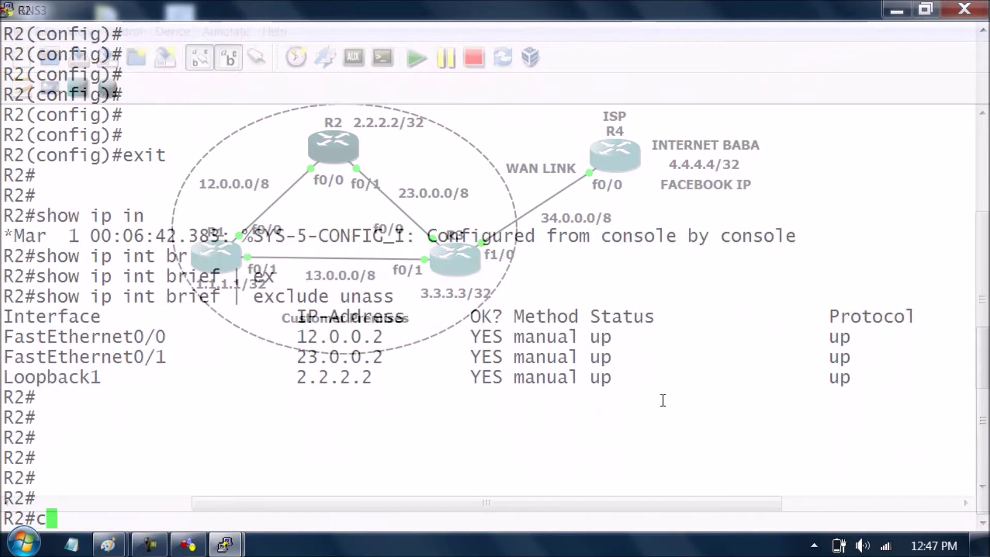
{"action": "key", "text": "Return"}
{"action": "key", "text": "Return"}
{"action": "key", "text": "Return"}
{"action": "key", "text": "Return"}
{"action": "key", "text": "Return"}
{"action": "key", "text": "Return"}
- Start the RIP routing process on R2
{"action": "type", "text": "e"}
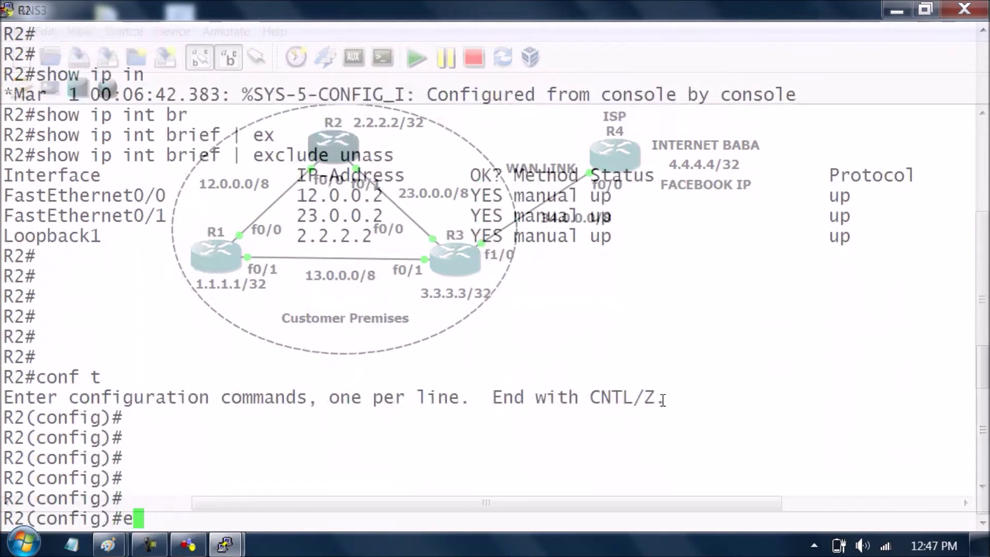
{"action": "key", "text": "BackSpace"}
{"action": "type", "text": "router"}
{"action": "key", "text": "Tab"}
{"action": "type", "text": "r"}
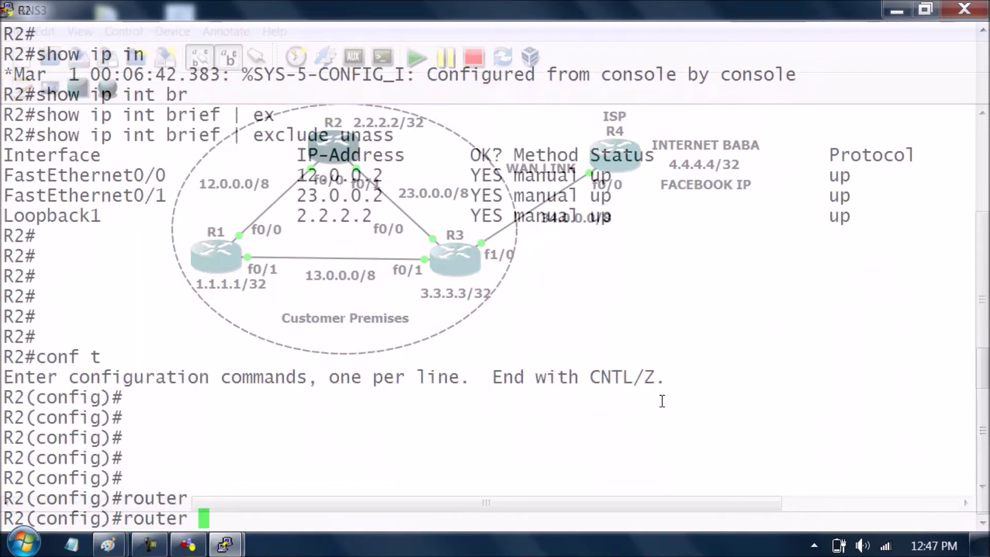
{"action": "type", "text": "i"}
{"action": "key", "text": "Tab"}
{"action": "key", "text": "Return"}
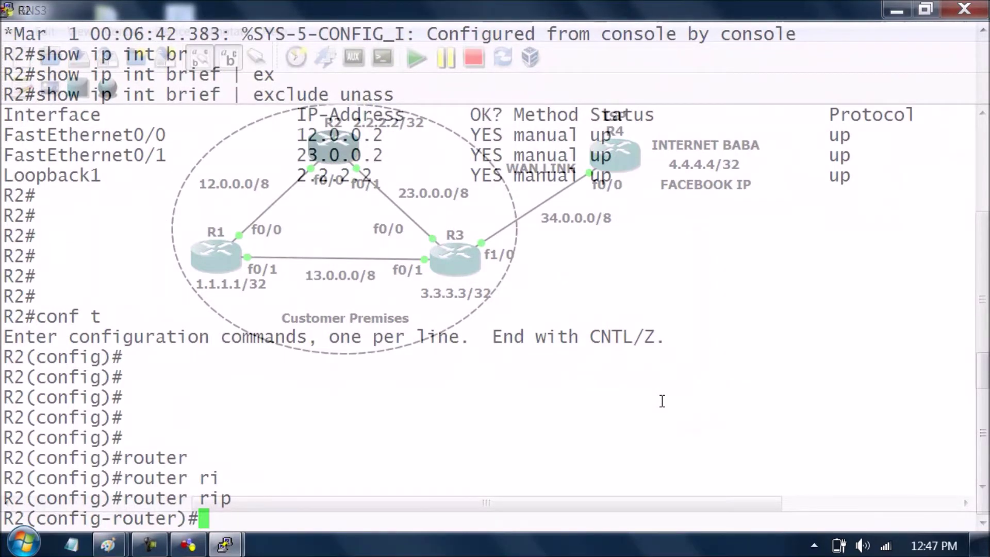
- Add networks 12.0.0.0 and 2.0.0.0 to RIP on R2
{"action": "type", "text": "net"}
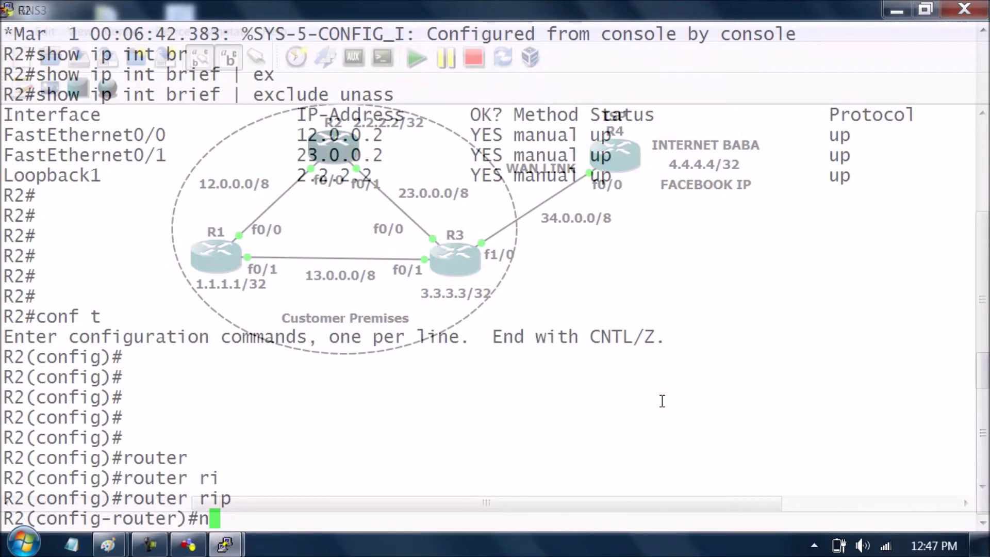
{"action": "key", "text": "Tab"}
{"action": "type", "text": "12.0.0.0"}
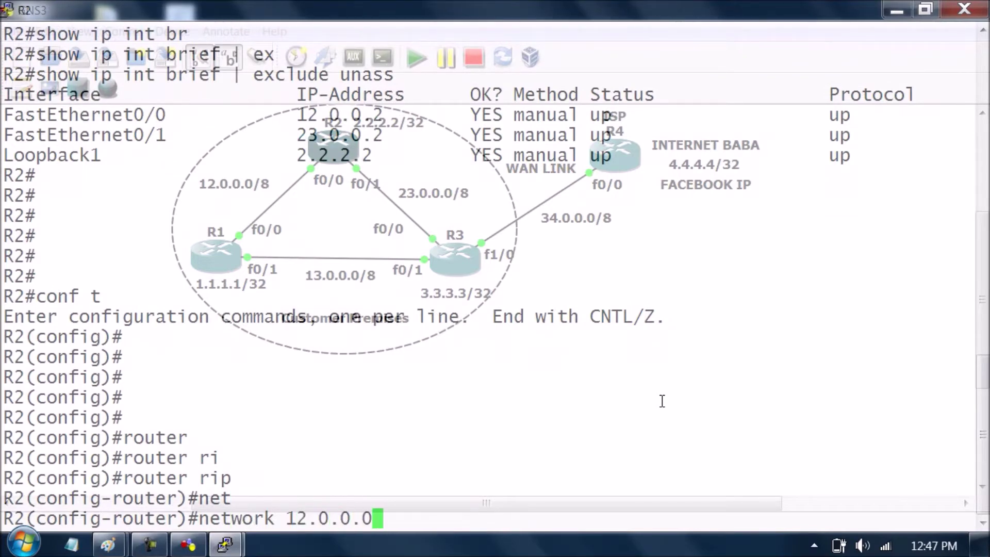
{"action": "key", "text": "Return"}
{"action": "type", "text": "net"}
{"action": "key", "text": "Tab"}
{"action": "type", "text": "2."}
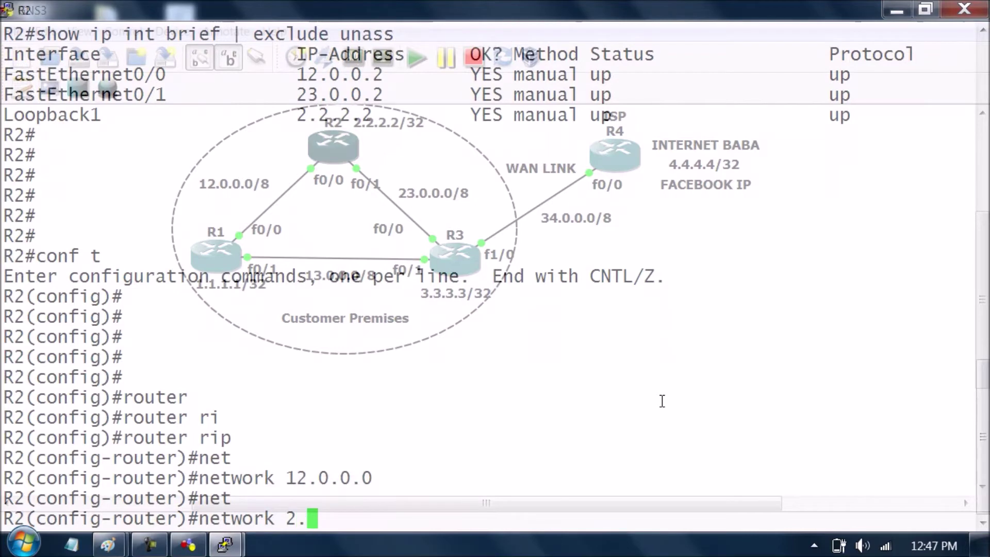
{"action": "type", "text": "0.0.0"}
{"action": "key", "text": "Return"}
- Add network 23.0.0.0 to RIP on R2 and return to global configuration mode
{"action": "type", "text": "net"}
{"action": "key", "text": "Tab"}
{"action": "type", "text": "23.0.0.0"}
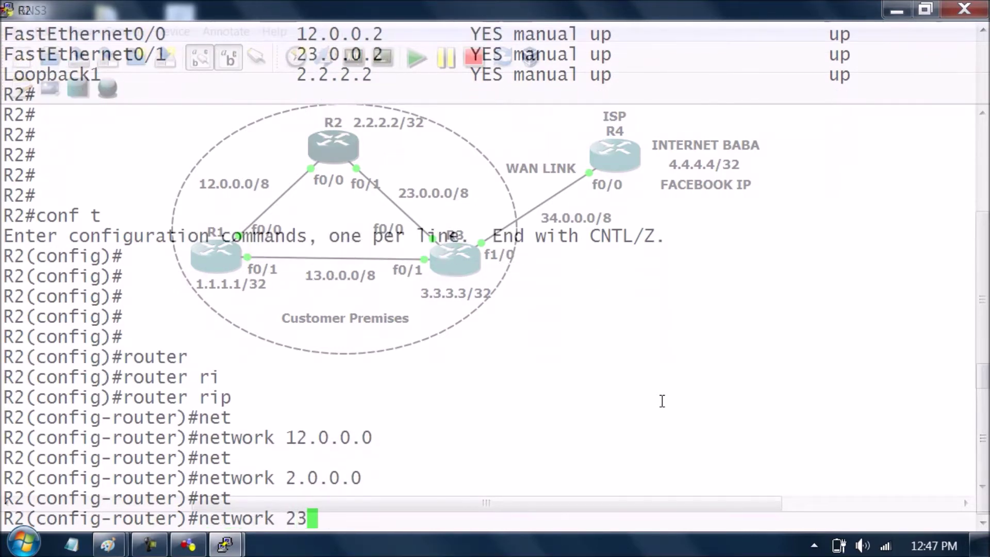
{"action": "key", "text": "Return"}
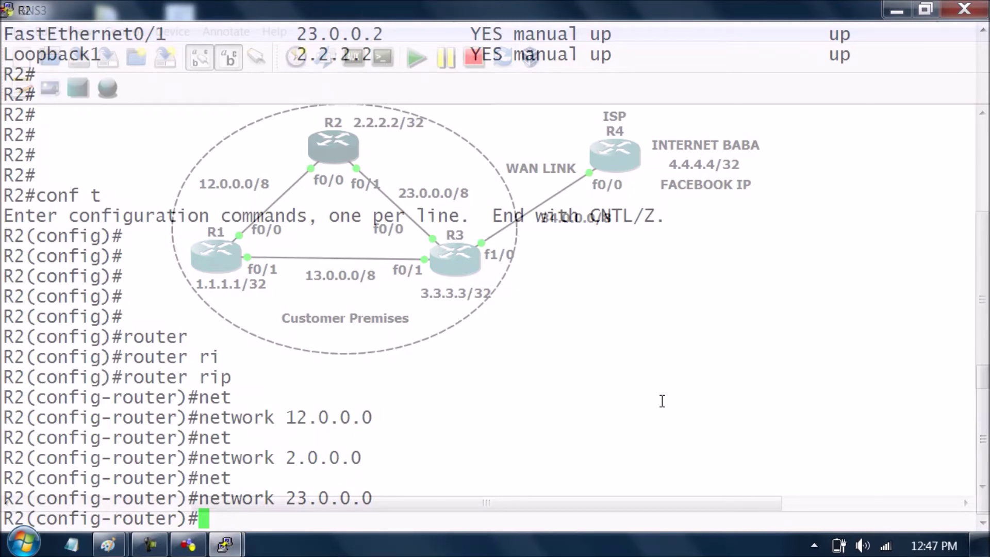
{"action": "type", "text": "exit"}
{"action": "key", "text": "Return"}
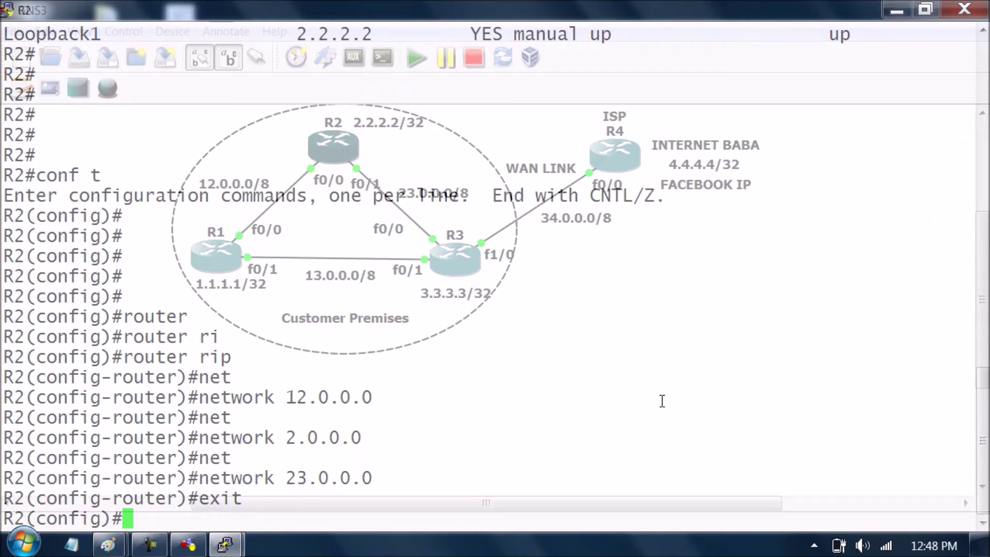
- Switch to R1's console and enter global configuration mode
{"action": "mouse_move", "coordinate": [224, 543]}
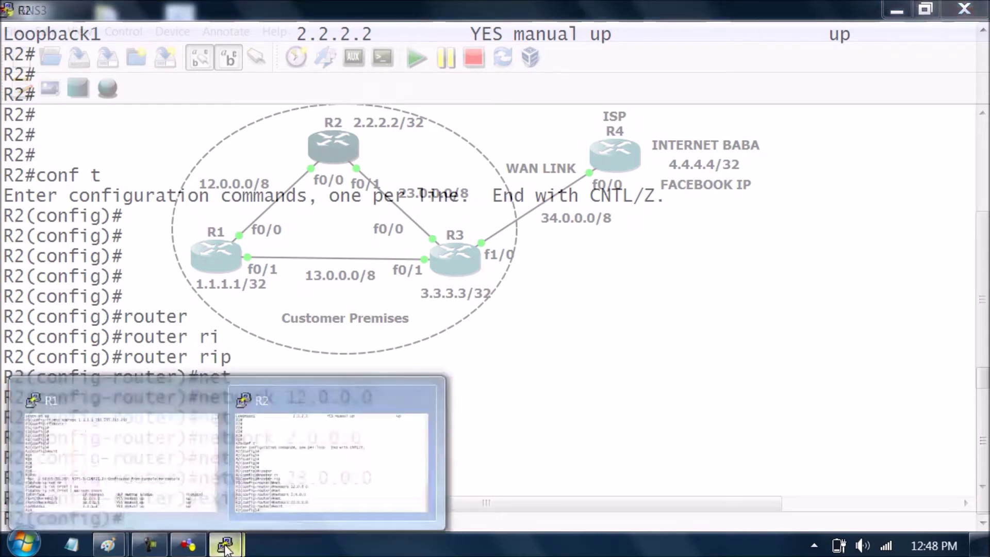
{"action": "left_click", "coordinate": [195, 493]}
{"action": "type", "text": "conbf t"}
{"action": "key", "text": "Return"}
{"action": "type", "text": "conf t"}
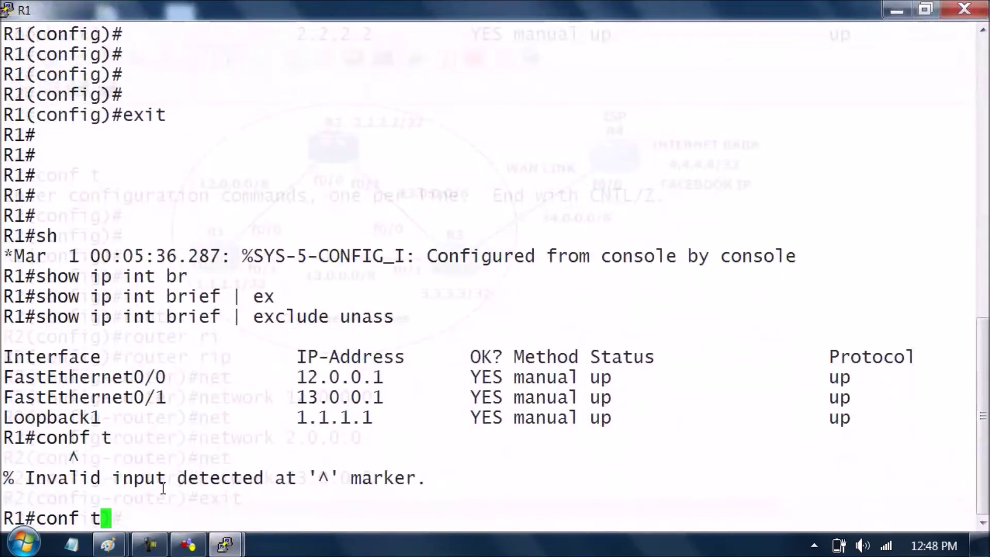
{"action": "key", "text": "Return"}
- Start the RIP routing process on R1 and add network 12.0.0.0 to it
{"action": "type", "text": "router"}
{"action": "key", "text": "Tab"}
{"action": "type", "text": "r"}
{"action": "key", "text": "Return"}
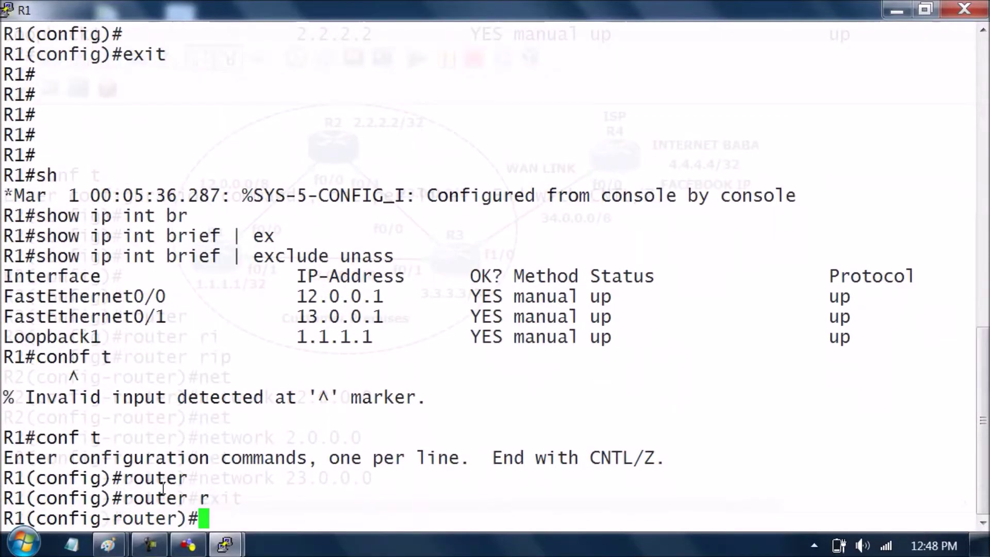
{"action": "type", "text": "net"}
{"action": "key", "text": "Tab"}
{"action": "type", "text": "12.0.0.0"}
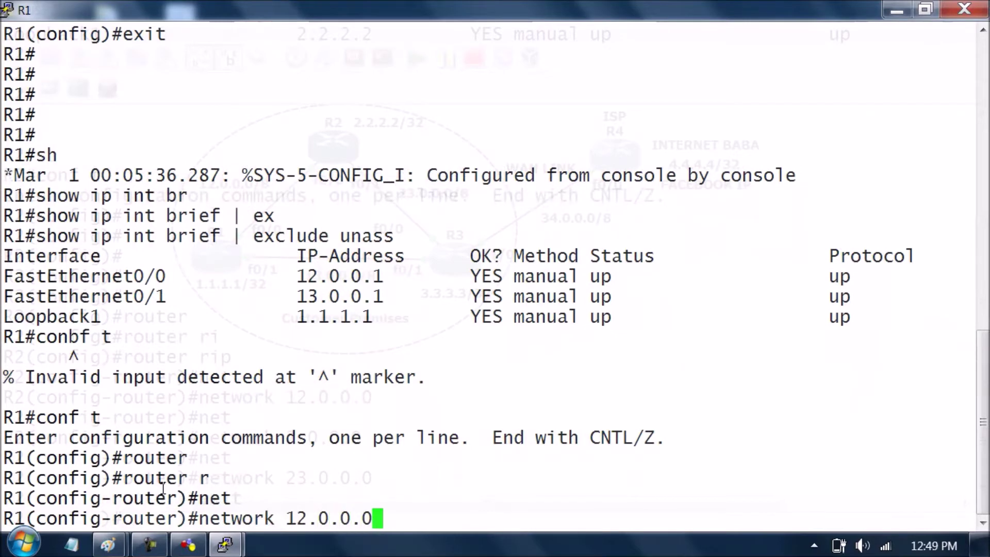
{"action": "key", "text": "Return"}
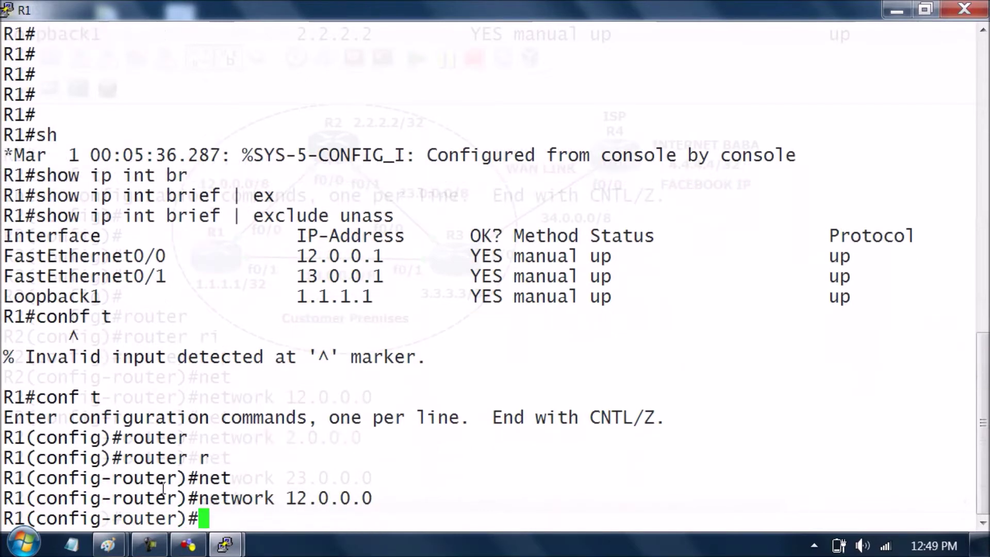
- Add networks 13.0.0.0 and 1.0.0.0 to RIP on R1
{"action": "type", "text": "net"}
{"action": "key", "text": "Tab"}
{"action": "type", "text": "13.0.0.0"}
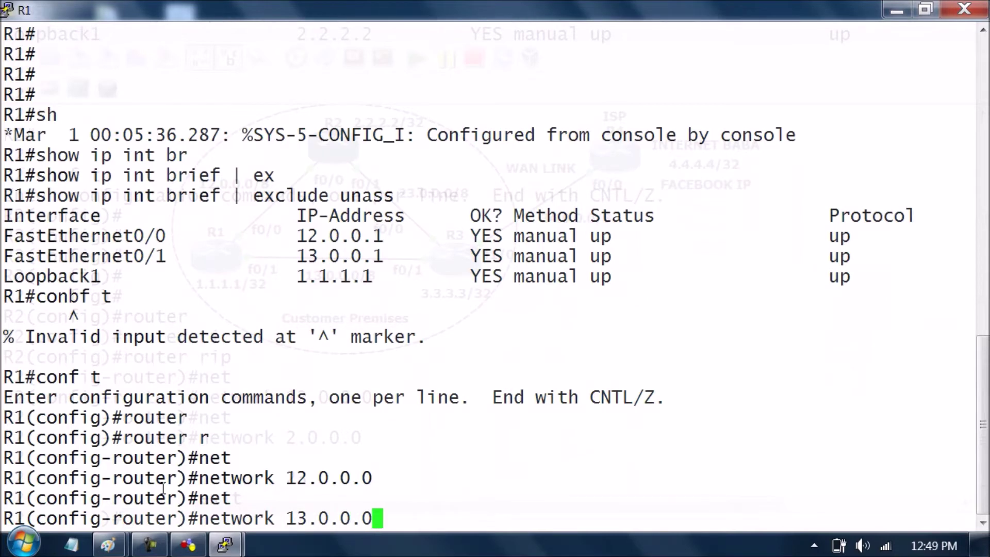
{"action": "key", "text": "Return"}
{"action": "type", "text": "net"}
{"action": "key", "text": "Tab"}
{"action": "type", "text": "1.1.1.1"}
{"action": "key", "text": "BackSpace"}
{"action": "key", "text": "BackSpace"}
{"action": "key", "text": "BackSpace"}
{"action": "key", "text": "BackSpace"}
{"action": "key", "text": "BackSpace"}
{"action": "type", "text": "0.0.0 "}
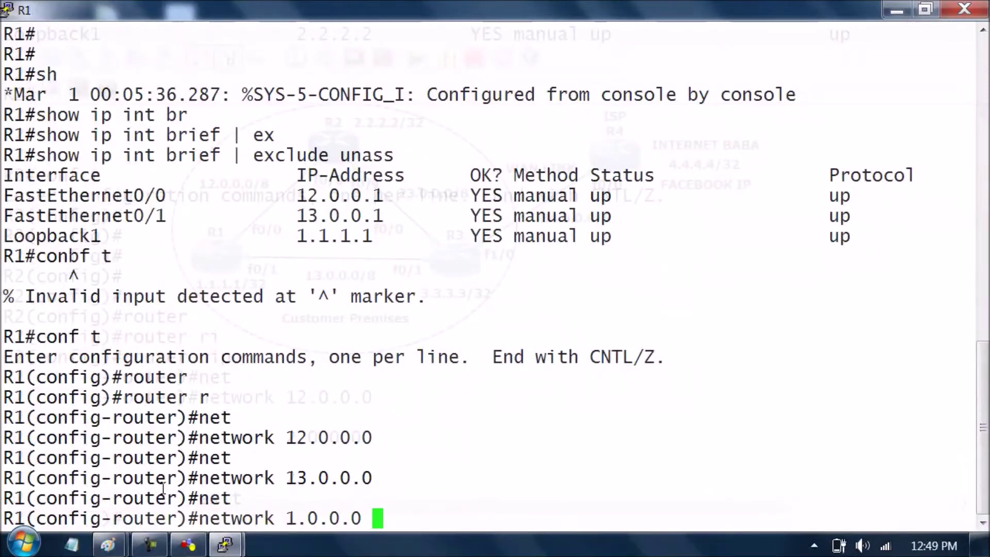
{"action": "type", "text": "?"}
{"action": "key", "text": "Return"}
- Leave router and global configuration on R1 to get back to the privileged EXEC prompt
{"action": "type", "text": "exit"}
{"action": "key", "text": "Return"}
{"action": "type", "text": "exit"}
{"action": "key", "text": "Return"}
{"action": "key", "text": "Return"}
{"action": "key", "text": "Return"}
{"action": "key", "text": "Return"}
{"action": "key", "text": "Return"}
{"action": "key", "text": "Return"}
{"action": "key", "text": "Return"}
{"action": "key", "text": "Return"}
{"action": "key", "text": "Return"}
{"action": "key", "text": "Return"}
- Display R1's IP routing protocol details to check the RIP timers, versions and advertised networks
{"action": "type", "text": "show ip pro"}
{"action": "key", "text": "Tab"}
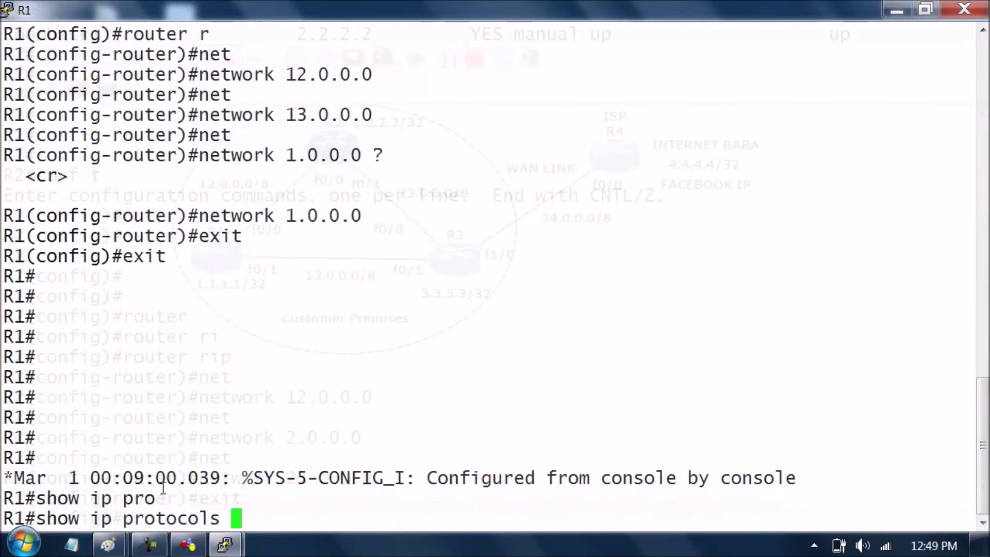
{"action": "key", "text": "Return"}
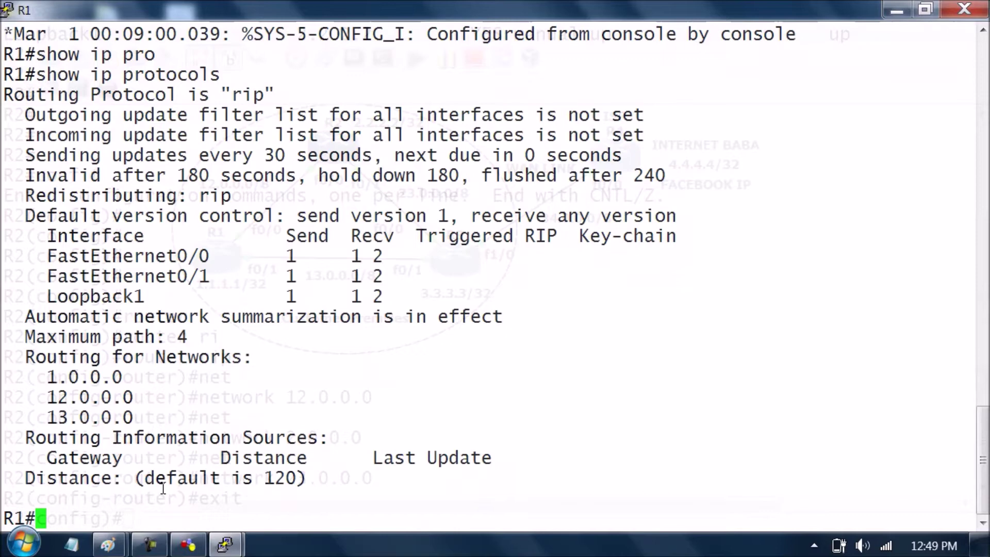
- Close all open router console windows and minimize GNS3 to reach the desktop
{"action": "right_click", "coordinate": [472, 4]}
{"action": "mouse_move", "coordinate": [618, 365]}
{"action": "left_click", "coordinate": [736, 366]}
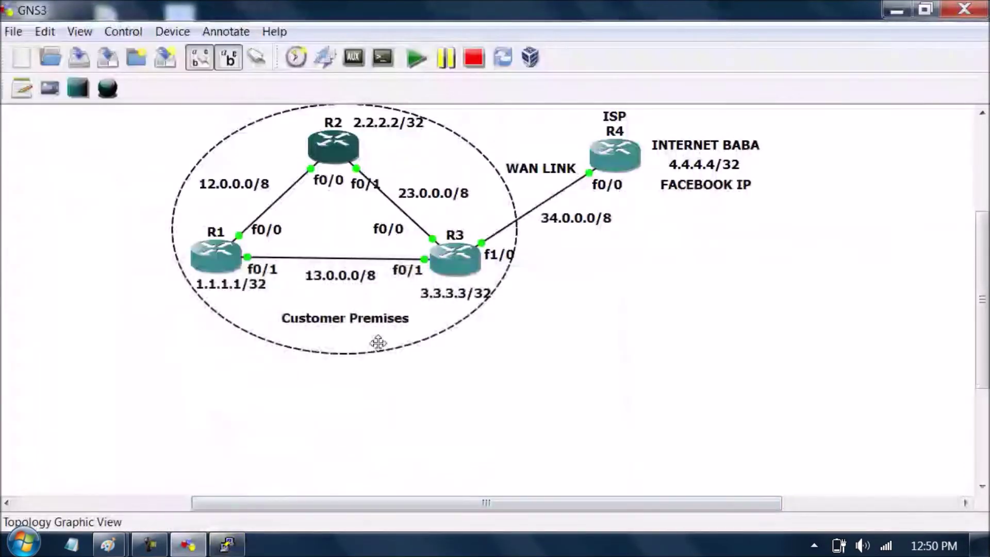
{"action": "right_click", "coordinate": [241, 543]}
{"action": "left_click", "coordinate": [236, 510]}
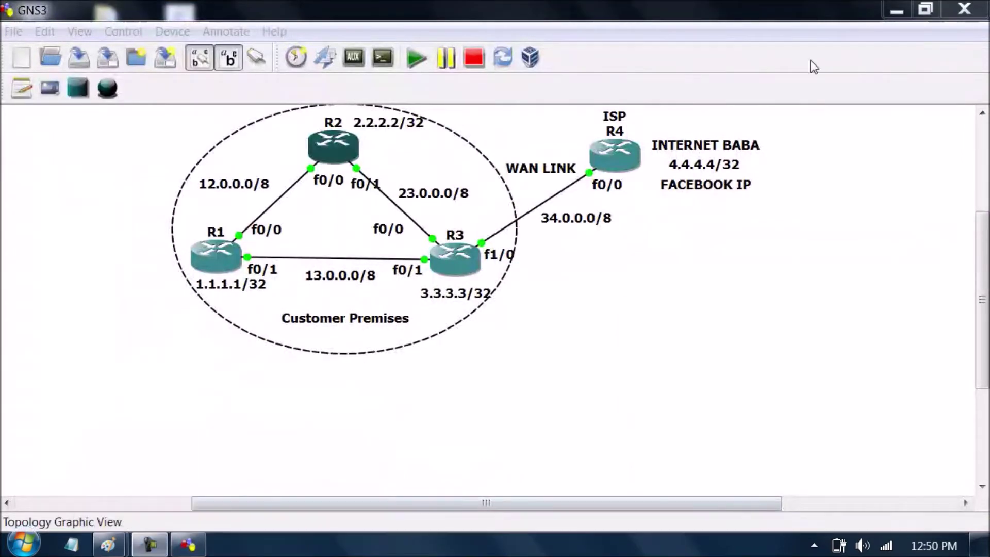
{"action": "left_click", "coordinate": [897, 9]}
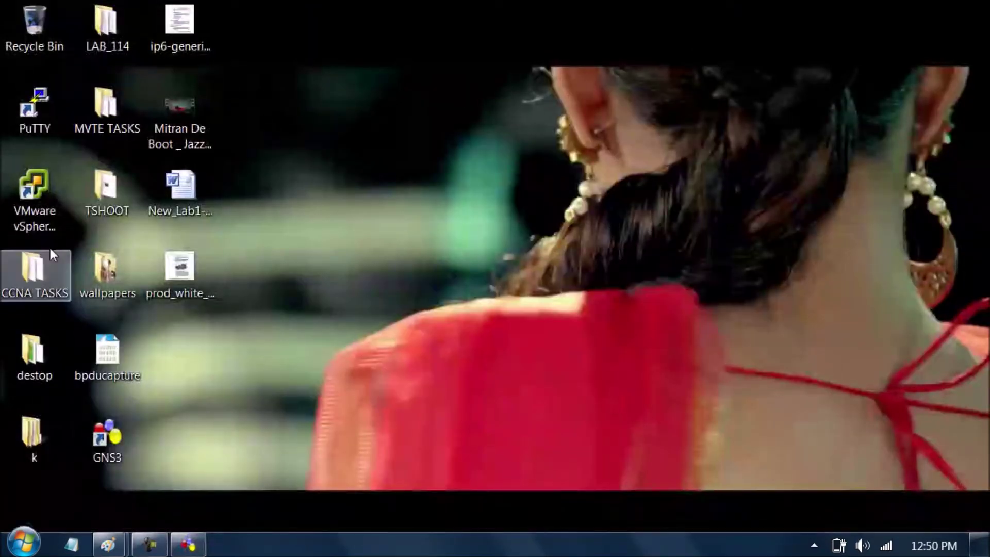
- Open PuTTY and set its terminal font to Lucida Sans Typewriter, Bold Oblique, size 16
{"action": "double_click", "coordinate": [26, 116]}
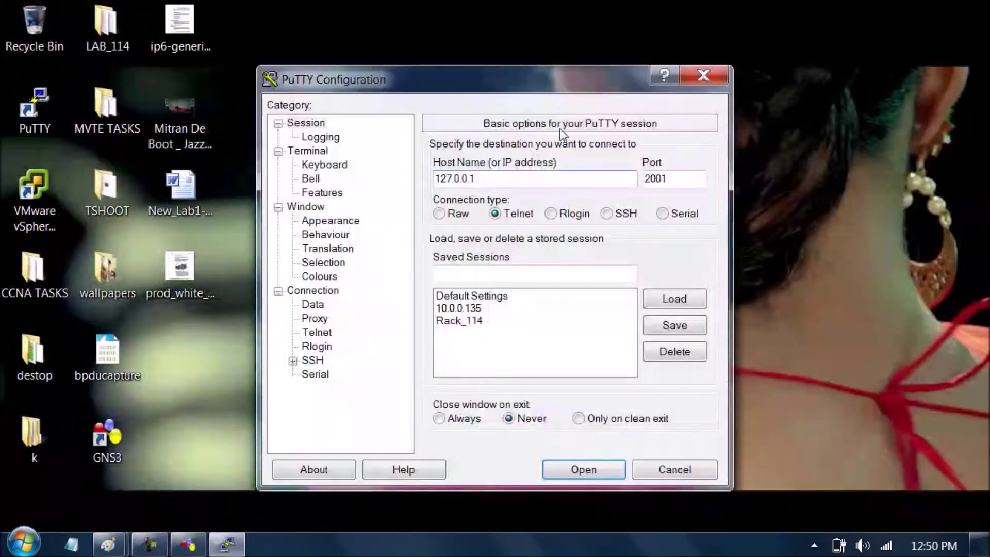
{"action": "left_click", "coordinate": [340, 221]}
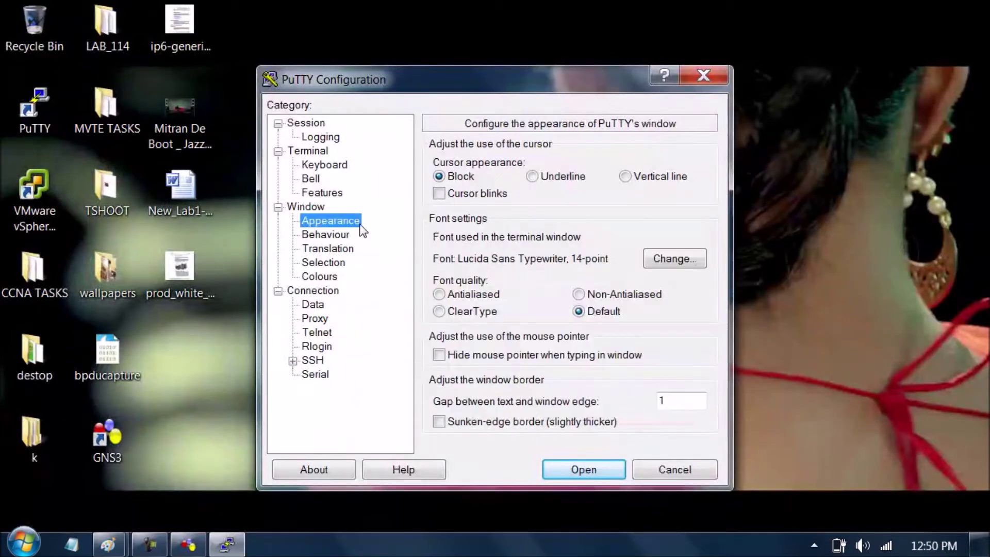
{"action": "left_click", "coordinate": [675, 259]}
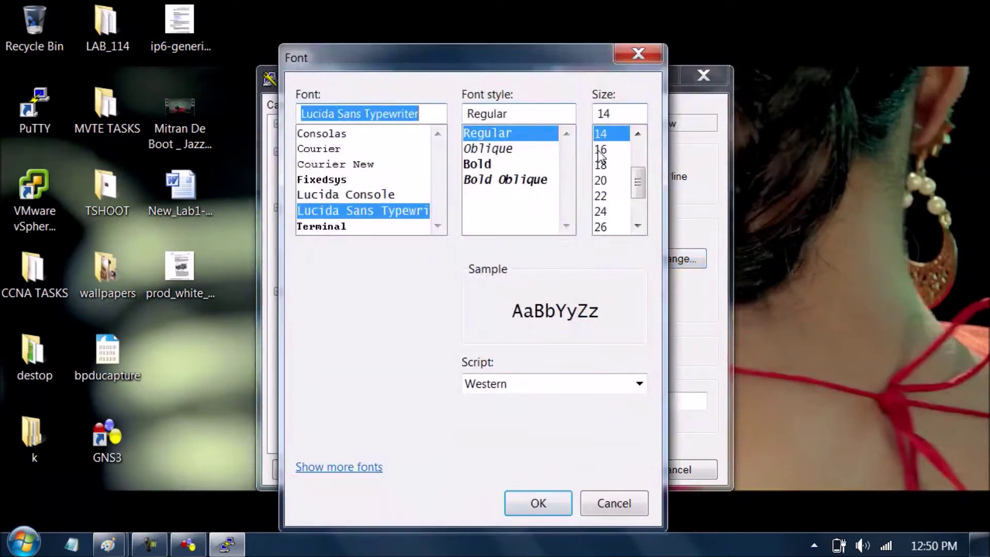
{"action": "left_click", "coordinate": [602, 149]}
{"action": "left_click", "coordinate": [491, 149]}
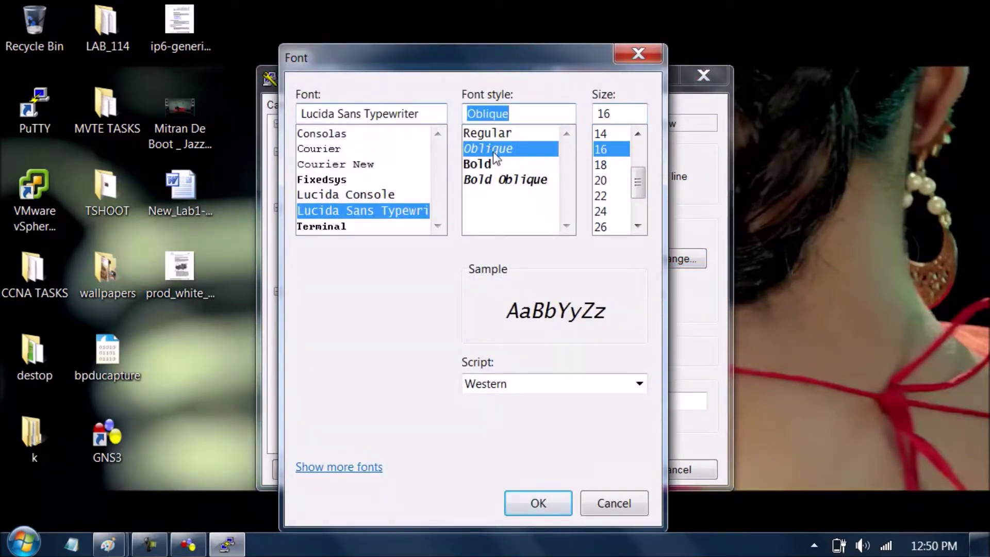
{"action": "left_click", "coordinate": [497, 180]}
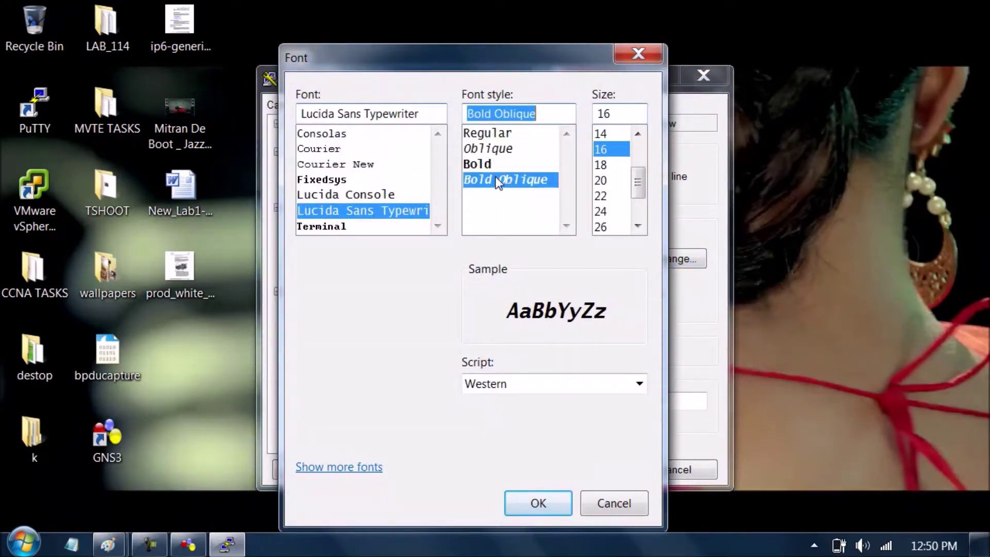
{"action": "left_click", "coordinate": [536, 504]}
- Save the options to PuTTY's Default Settings and open the Telnet session to 127.0.0.1 port 2001 in a maximized window
{"action": "left_click", "coordinate": [309, 124]}
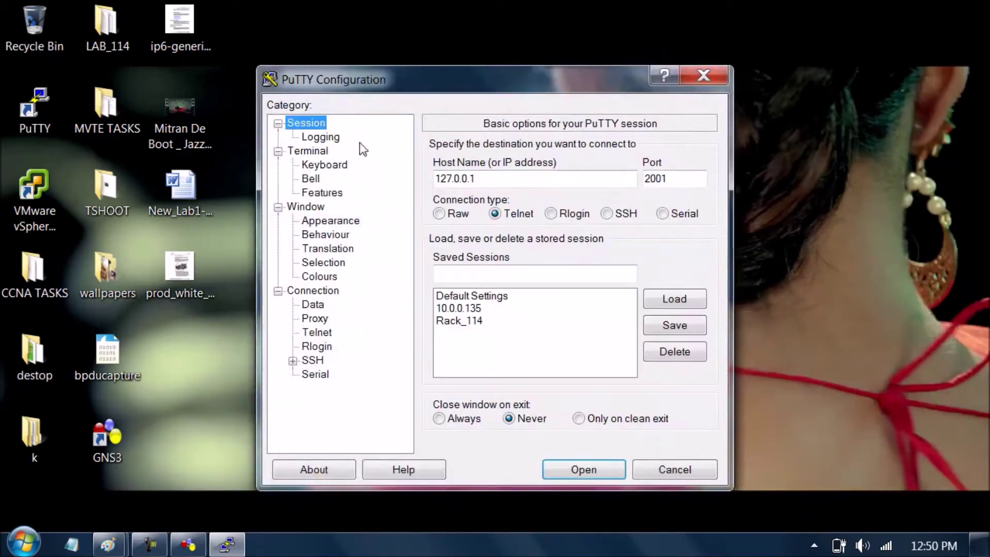
{"action": "left_click", "coordinate": [506, 294]}
{"action": "left_click", "coordinate": [675, 326]}
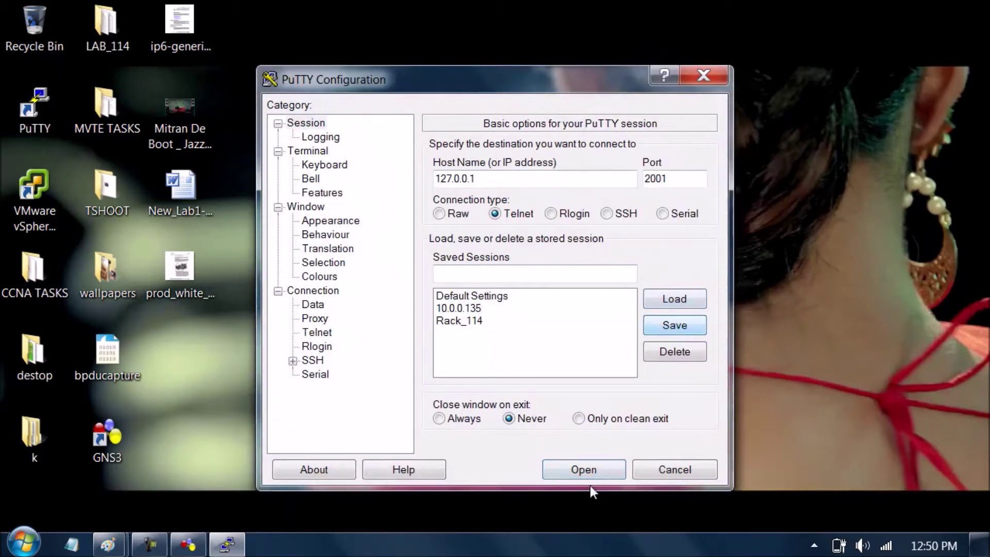
{"action": "left_click", "coordinate": [583, 469]}
{"action": "double_click", "coordinate": [750, 72]}
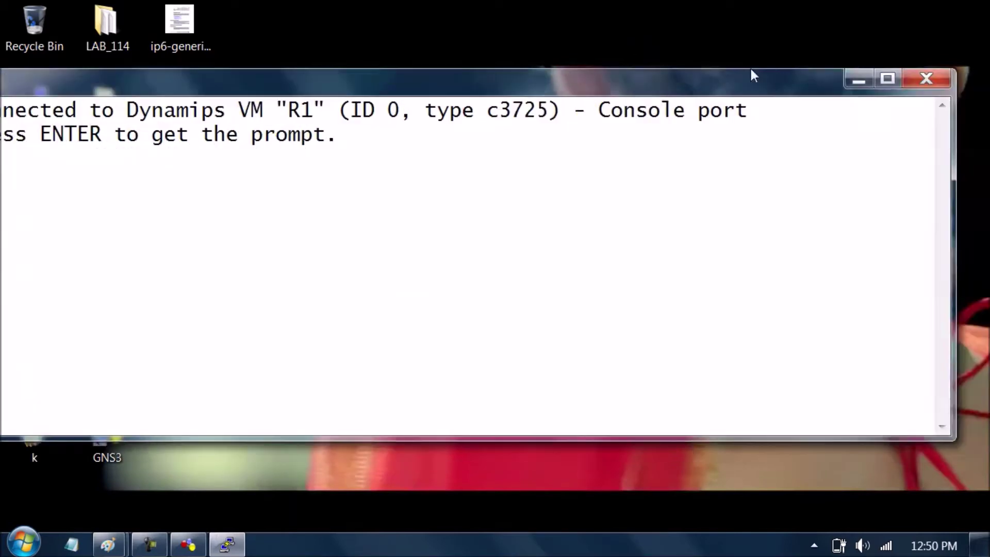
- Close the PuTTY session and reopen R1's console from the GNS3 topology in a maximized window
{"action": "left_click", "coordinate": [872, 72]}
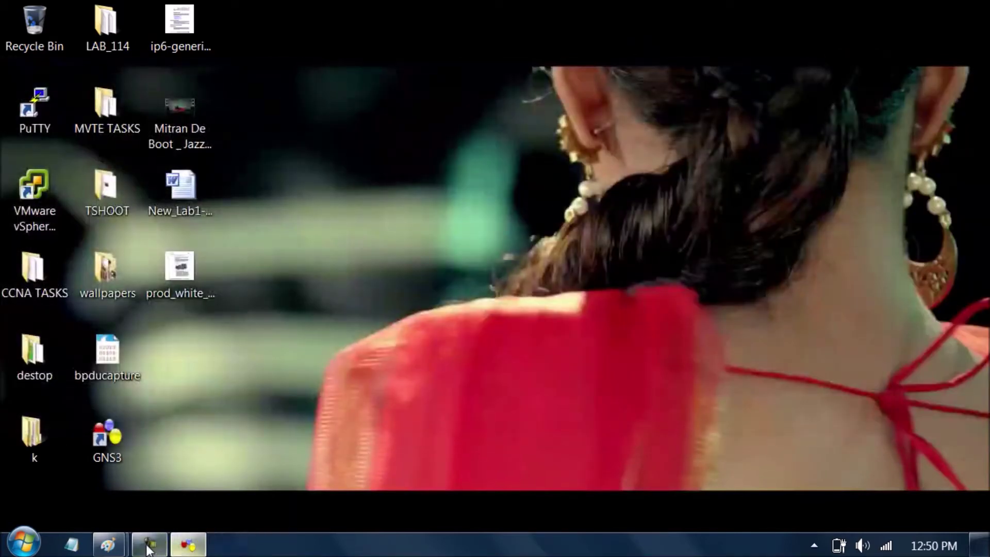
{"action": "left_click", "coordinate": [188, 545]}
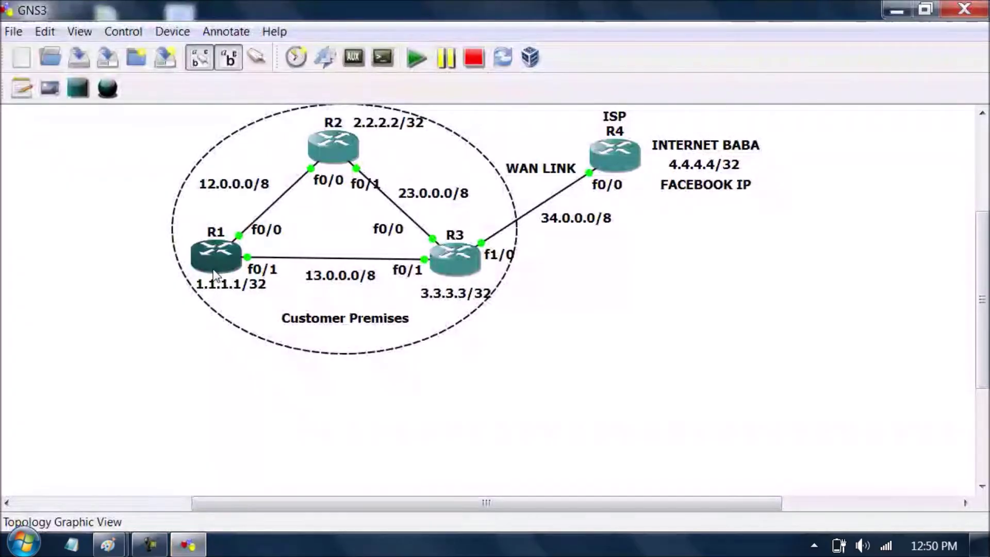
{"action": "double_click", "coordinate": [215, 275]}
{"action": "double_click", "coordinate": [330, 112]}
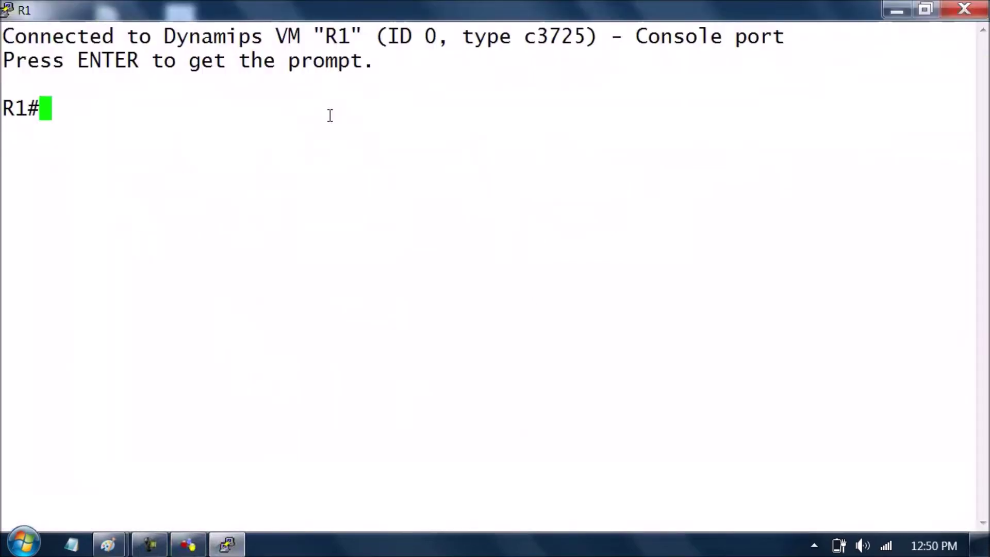
- Display R1's IP routing protocol details with show ip protocols, including the interface versions and advertised networks
{"action": "type", "text": "show ip pr"}
{"action": "key", "text": "Tab"}
{"action": "type", "text": "o"}
{"action": "key", "text": "Tab"}
{"action": "key", "text": "Return"}
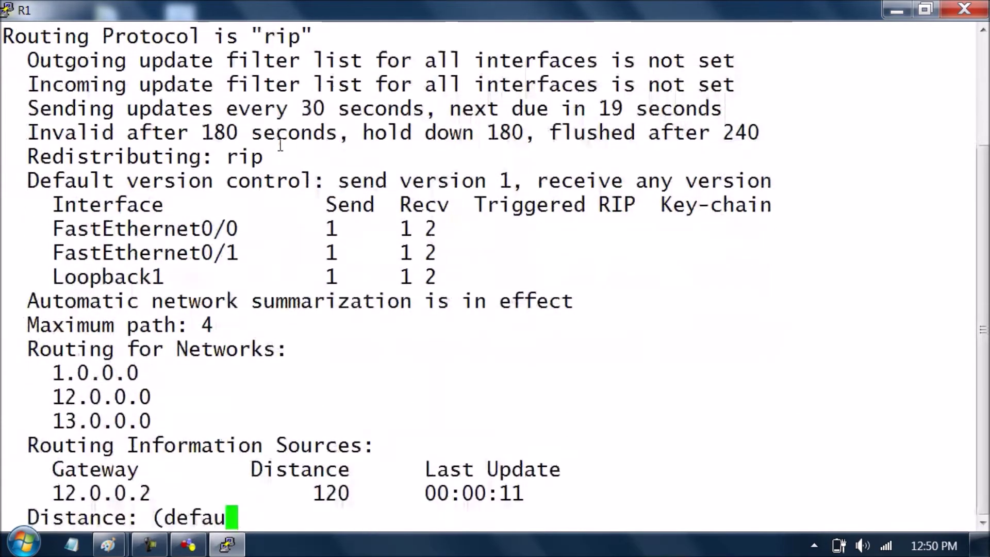
{"action": "scroll", "coordinate": [279, 145], "scroll_direction": "up", "scroll_amount": 3}
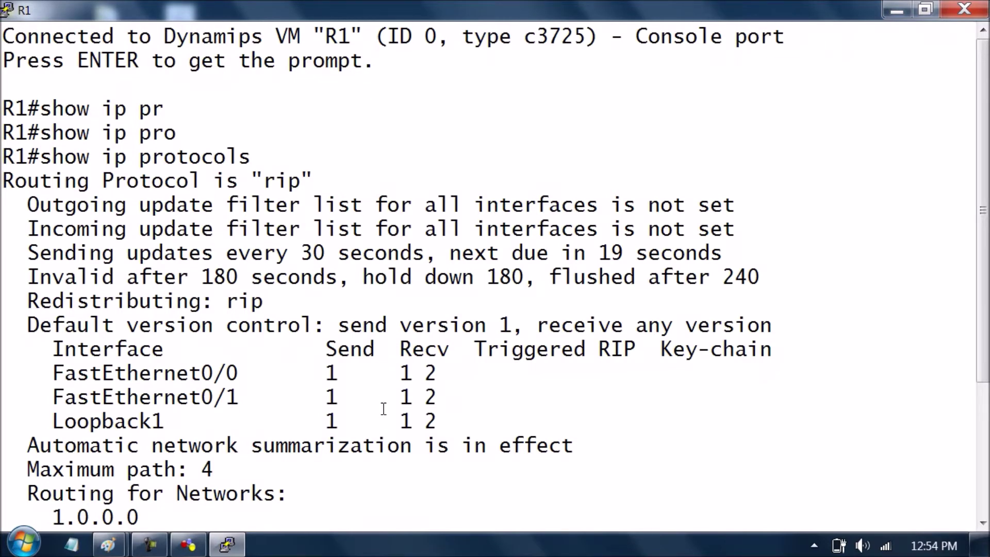
- List R1's IP interfaces in brief form, excluding the unassigned ones
{"action": "key", "text": "Return"}
{"action": "key", "text": "Return"}
{"action": "key", "text": "Return"}
{"action": "type", "text": "show ip int br"}
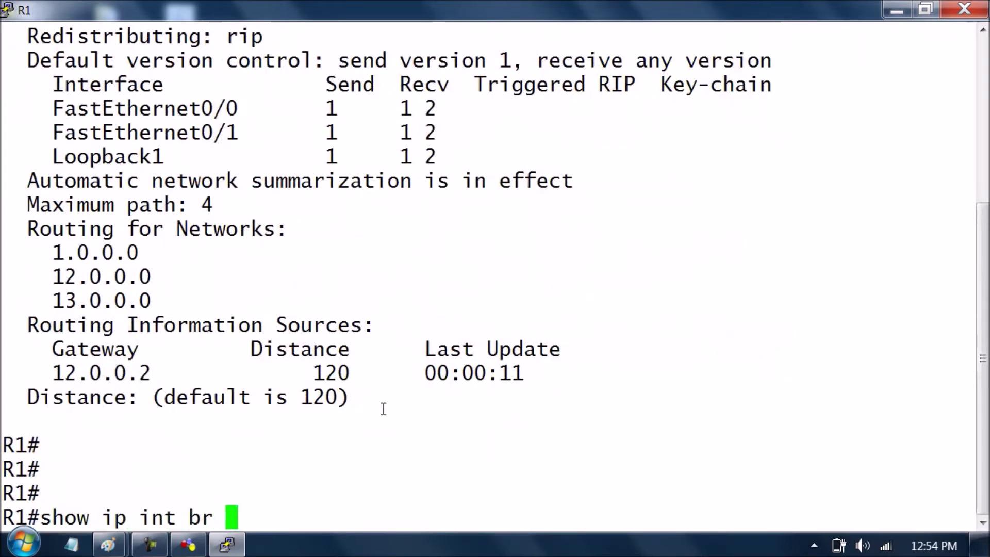
{"action": "type", "text": " | ex"}
{"action": "key", "text": "Tab"}
{"action": "type", "text": "unass"}
{"action": "key", "text": "Return"}
- Compare R1's interface address with the advertised network 12.0.0.0 and the RIP-enabled interface FastEthernet0/0
{"action": "left_click_drag", "start_coordinate": [213, 373], "coordinate": [3, 373]}
{"action": "left_click_drag", "start_coordinate": [333, 382], "coordinate": [439, 376]}
{"action": "scroll", "coordinate": [439, 375], "scroll_direction": "up", "scroll_amount": 3}
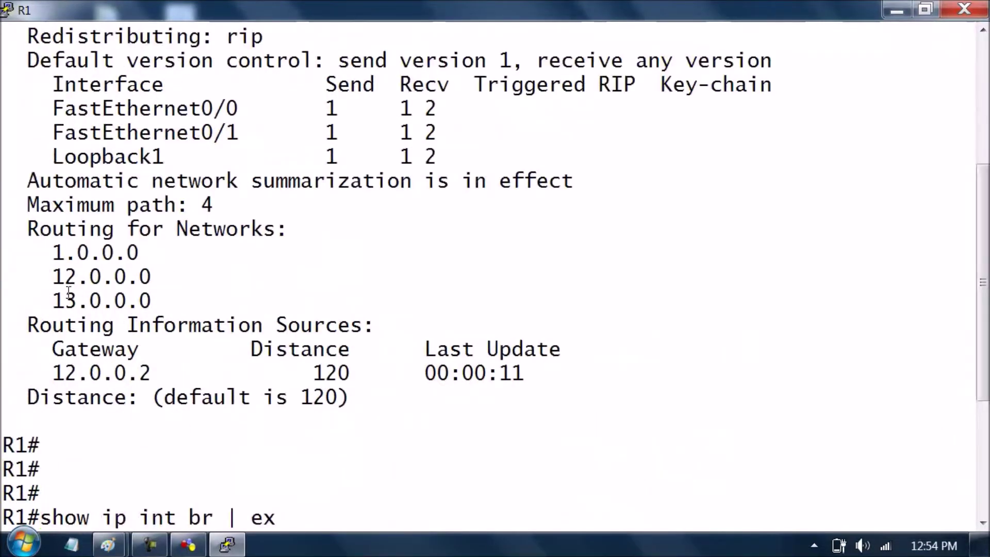
{"action": "left_click_drag", "start_coordinate": [44, 277], "coordinate": [152, 277]}
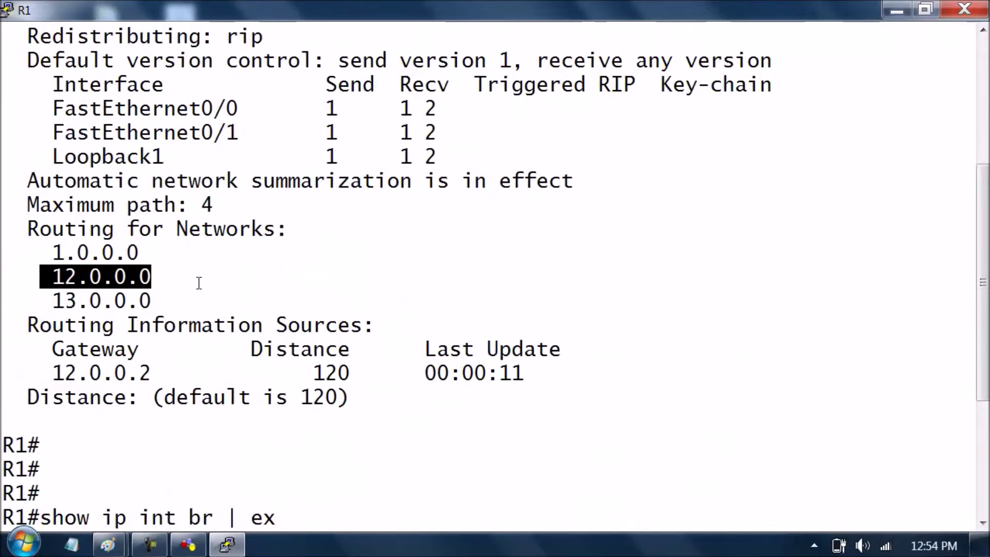
{"action": "scroll", "coordinate": [198, 283], "scroll_direction": "up", "scroll_amount": 3}
{"action": "left_click_drag", "start_coordinate": [52, 349], "coordinate": [232, 350]}
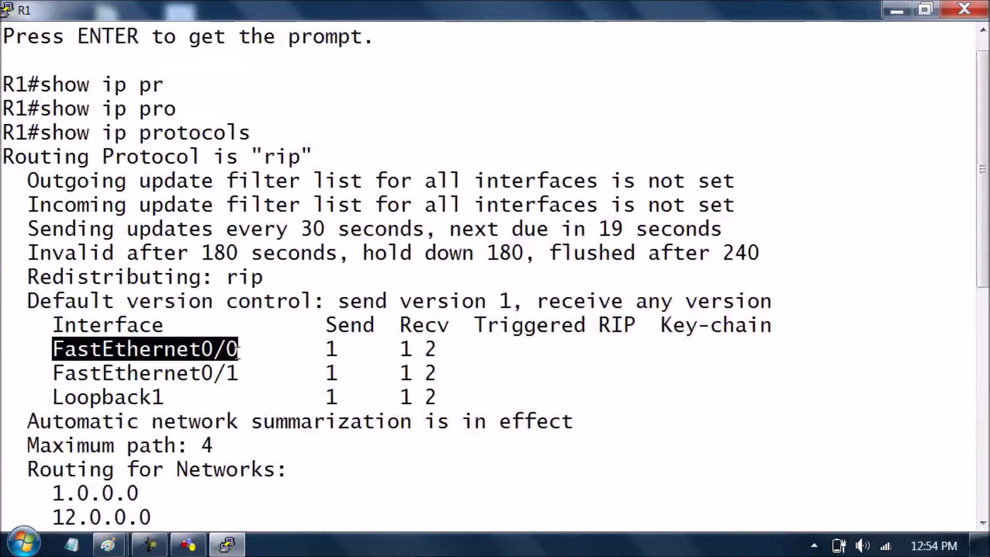
{"action": "left_click", "coordinate": [299, 372]}
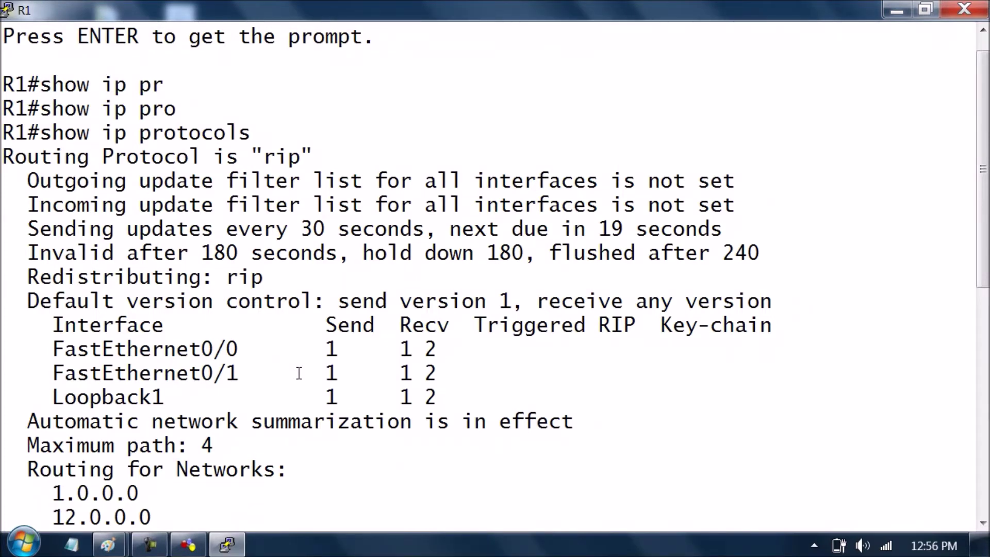
- Review R1's advertised networks 1.0.0.0, 12.0.0.0 and 13.0.0.0 and check them against the GNS3 topology
{"action": "scroll", "coordinate": [286, 400], "scroll_direction": "down", "scroll_amount": 3}
{"action": "left_click_drag", "start_coordinate": [40, 252], "coordinate": [140, 252]}
{"action": "left_click_drag", "start_coordinate": [53, 276], "coordinate": [177, 305]}
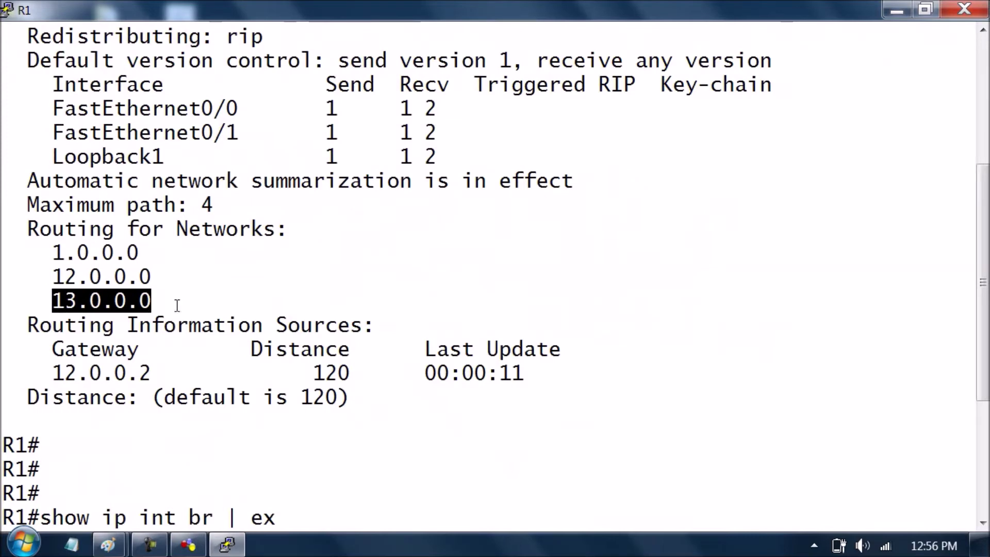
{"action": "left_click", "coordinate": [193, 305]}
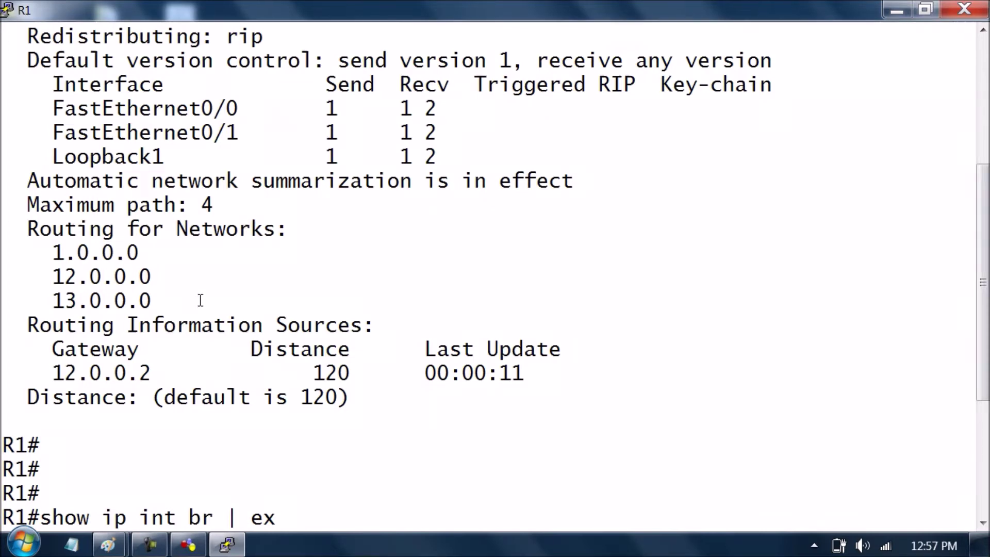
{"action": "left_click", "coordinate": [903, 8]}
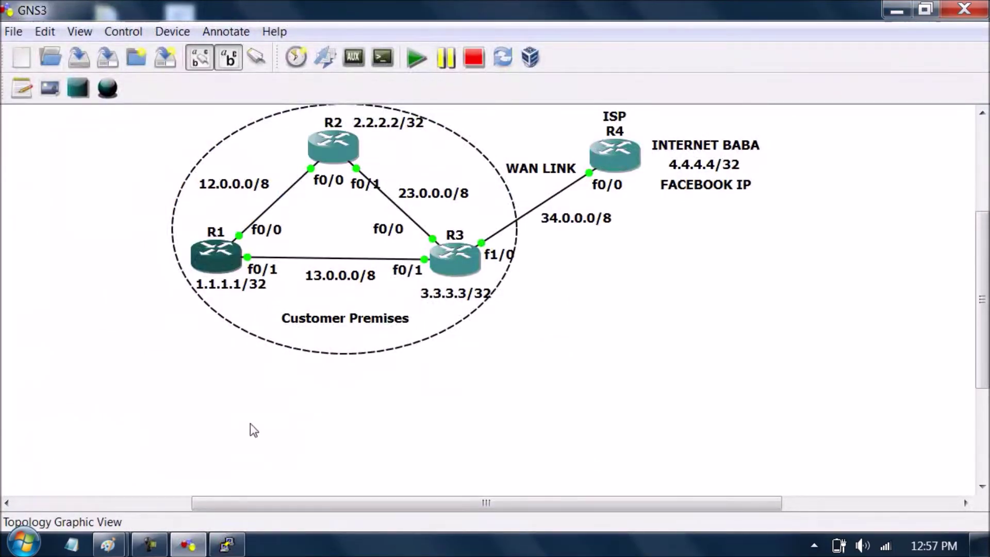
{"action": "left_click", "coordinate": [227, 544]}
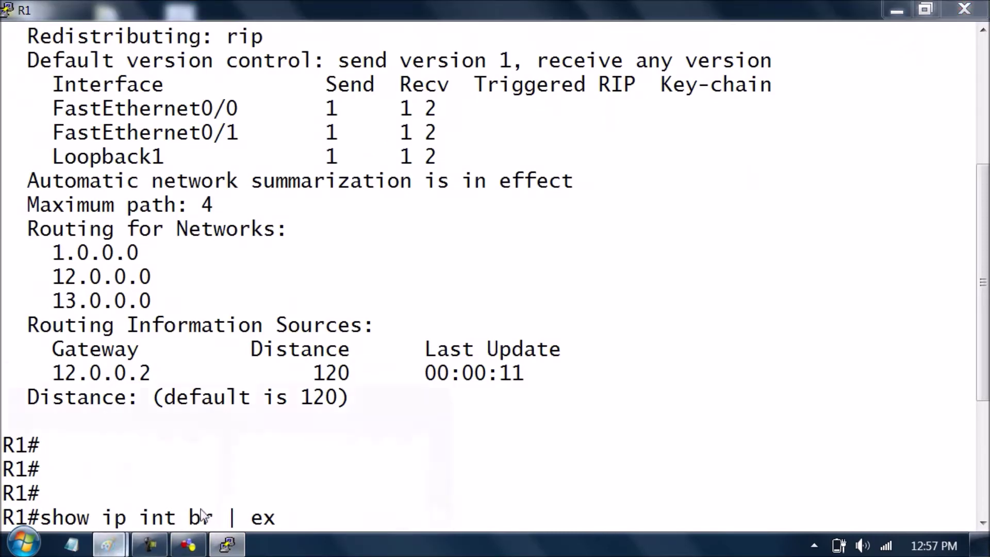
- Switch to Paint and try to write a circled class network note and sketch router R1 with four links
{"action": "left_click", "coordinate": [395, 465]}
{"action": "mouse_move", "coordinate": [455, 286]}
{"action": "left_mouse_down"}
{"action": "mouse_move", "coordinate": [469, 280]}
{"action": "mouse_move", "coordinate": [508, 320]}
{"action": "mouse_move", "coordinate": [457, 273]}
{"action": "left_mouse_up"}
{"action": "mouse_move", "coordinate": [194, 252]}
{"action": "left_mouse_down"}
{"action": "mouse_move", "coordinate": [199, 259]}
{"action": "mouse_move", "coordinate": [287, 216]}
{"action": "mouse_move", "coordinate": [304, 232]}
{"action": "mouse_move", "coordinate": [326, 195]}
{"action": "left_mouse_up"}
{"action": "mouse_move", "coordinate": [170, 281]}
{"action": "left_mouse_down"}
{"action": "mouse_move", "coordinate": [195, 288]}
{"action": "mouse_move", "coordinate": [228, 257]}
{"action": "mouse_move", "coordinate": [337, 236]}
{"action": "left_mouse_up"}
{"action": "mouse_move", "coordinate": [367, 200]}
{"action": "left_mouse_down"}
{"action": "mouse_move", "coordinate": [337, 185]}
{"action": "mouse_move", "coordinate": [222, 212]}
{"action": "left_mouse_up"}
{"action": "left_click_drag", "start_coordinate": [479, 272], "coordinate": [503, 298]}
{"action": "left_click", "coordinate": [533, 281]}
{"action": "mouse_move", "coordinate": [507, 273]}
{"action": "left_mouse_down"}
{"action": "mouse_move", "coordinate": [509, 298]}
{"action": "mouse_move", "coordinate": [694, 274]}
{"action": "left_mouse_up"}
{"action": "left_click_drag", "start_coordinate": [446, 295], "coordinate": [348, 302]}
{"action": "left_click_drag", "start_coordinate": [489, 314], "coordinate": [483, 376]}
{"action": "left_click_drag", "start_coordinate": [496, 265], "coordinate": [510, 186]}
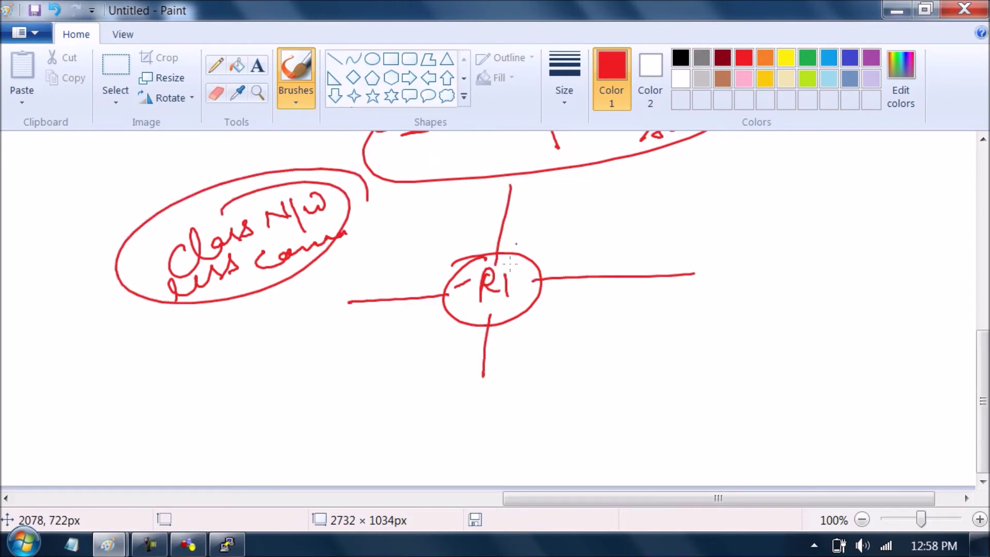
- Undo the R1 sketch and the circled class network note
{"action": "key", "text": "ctrl+z"}
{"action": "key", "text": "ctrl+z"}
{"action": "key", "text": "ctrl+z"}
{"action": "key", "text": "ctrl+z"}
{"action": "key", "text": "ctrl+z"}
{"action": "key", "text": "ctrl+z"}
{"action": "key", "text": "ctrl+z"}
{"action": "key", "text": "ctrl+z"}
{"action": "key", "text": "ctrl+z"}
{"action": "key", "text": "ctrl+z"}
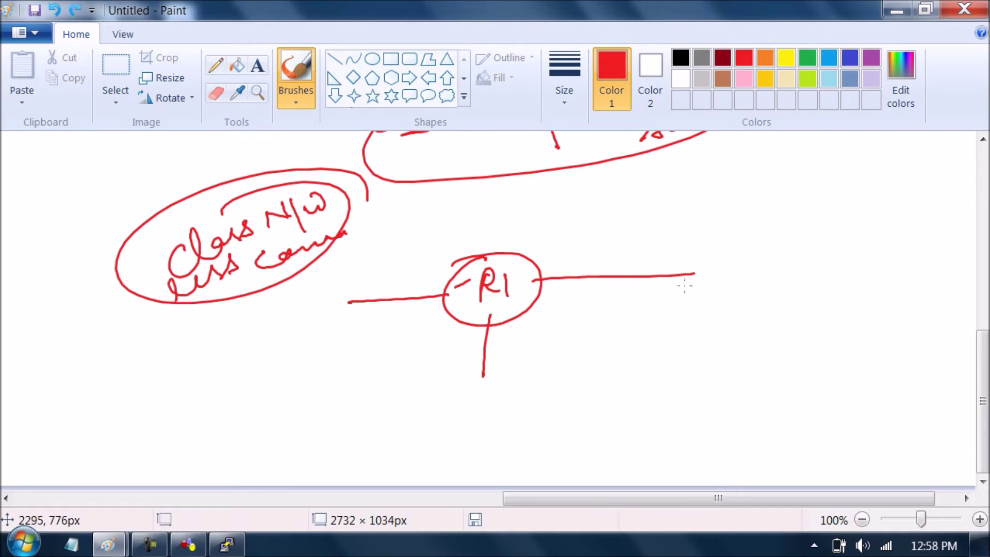
{"action": "key", "text": "ctrl+z"}
{"action": "key", "text": "ctrl+z"}
{"action": "key", "text": "ctrl+z"}
{"action": "key", "text": "ctrl+z"}
{"action": "key", "text": "ctrl+z"}
{"action": "key", "text": "ctrl+z"}
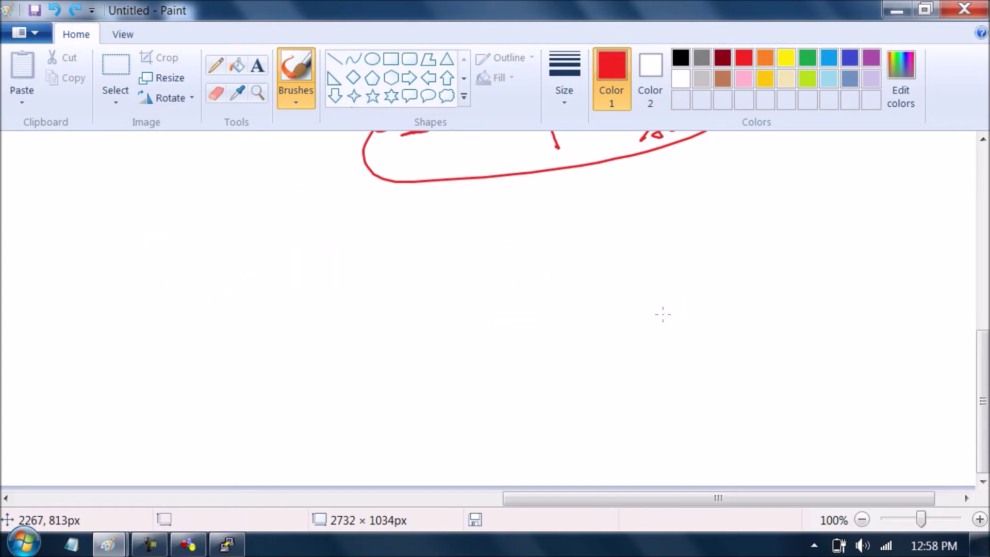
- Sketch circled routers R1, R2 and R3 in a row in red, with R1 linked to R2 and R3
{"action": "mouse_move", "coordinate": [378, 295]}
{"action": "left_mouse_down"}
{"action": "mouse_move", "coordinate": [431, 349]}
{"action": "mouse_move", "coordinate": [437, 303]}
{"action": "left_mouse_up"}
{"action": "mouse_move", "coordinate": [380, 311]}
{"action": "left_mouse_down"}
{"action": "mouse_move", "coordinate": [381, 335]}
{"action": "mouse_move", "coordinate": [397, 332]}
{"action": "left_mouse_up"}
{"action": "mouse_move", "coordinate": [406, 311]}
{"action": "left_mouse_down"}
{"action": "mouse_move", "coordinate": [410, 328]}
{"action": "mouse_move", "coordinate": [637, 307]}
{"action": "left_mouse_up"}
{"action": "mouse_move", "coordinate": [656, 292]}
{"action": "left_mouse_down"}
{"action": "mouse_move", "coordinate": [654, 301]}
{"action": "mouse_move", "coordinate": [701, 326]}
{"action": "left_mouse_up"}
{"action": "mouse_move", "coordinate": [363, 319]}
{"action": "left_mouse_down"}
{"action": "mouse_move", "coordinate": [172, 326]}
{"action": "mouse_move", "coordinate": [158, 351]}
{"action": "mouse_move", "coordinate": [134, 293]}
{"action": "left_mouse_up"}
{"action": "mouse_move", "coordinate": [112, 312]}
{"action": "left_mouse_down"}
{"action": "mouse_move", "coordinate": [113, 336]}
{"action": "mouse_move", "coordinate": [127, 332]}
{"action": "left_mouse_up"}
{"action": "left_click_drag", "start_coordinate": [132, 311], "coordinate": [150, 328]}
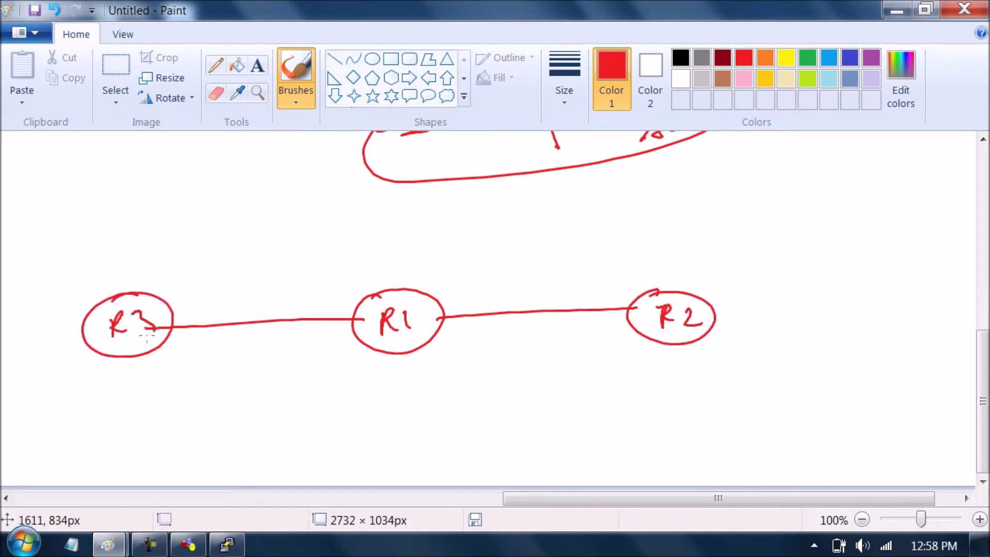
- Add circled routers R4 above and R5 below R1, each linked to R1
{"action": "left_click_drag", "start_coordinate": [409, 276], "coordinate": [408, 225]}
{"action": "mouse_move", "coordinate": [410, 181]}
{"action": "left_mouse_down"}
{"action": "mouse_move", "coordinate": [376, 215]}
{"action": "mouse_move", "coordinate": [437, 178]}
{"action": "left_mouse_up"}
{"action": "mouse_move", "coordinate": [405, 196]}
{"action": "left_mouse_down"}
{"action": "mouse_move", "coordinate": [407, 218]}
{"action": "mouse_move", "coordinate": [416, 212]}
{"action": "left_mouse_up"}
{"action": "left_click_drag", "start_coordinate": [421, 197], "coordinate": [436, 220]}
{"action": "mouse_move", "coordinate": [396, 359]}
{"action": "left_mouse_down"}
{"action": "mouse_move", "coordinate": [404, 416]}
{"action": "mouse_move", "coordinate": [413, 416]}
{"action": "left_mouse_up"}
{"action": "mouse_move", "coordinate": [390, 430]}
{"action": "left_mouse_down"}
{"action": "mouse_move", "coordinate": [393, 453]}
{"action": "mouse_move", "coordinate": [404, 453]}
{"action": "left_mouse_up"}
- Write "Subnetted N/W" in dark blue above R2 and circle it
{"action": "left_click", "coordinate": [849, 58]}
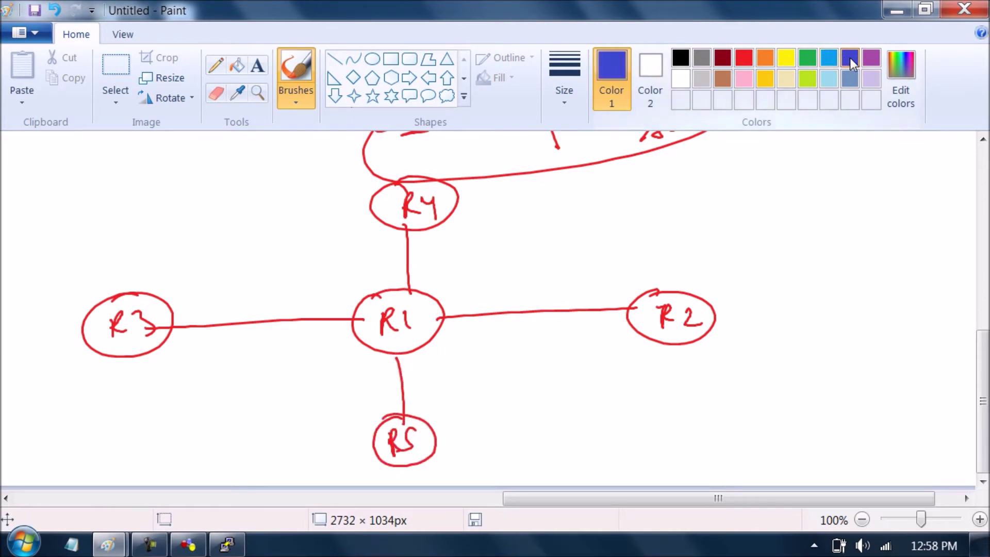
{"action": "mouse_move", "coordinate": [701, 170]}
{"action": "left_mouse_down"}
{"action": "mouse_move", "coordinate": [679, 193]}
{"action": "mouse_move", "coordinate": [697, 190]}
{"action": "left_mouse_up"}
{"action": "left_click_drag", "start_coordinate": [706, 178], "coordinate": [737, 190]}
{"action": "left_click_drag", "start_coordinate": [743, 186], "coordinate": [894, 171]}
{"action": "mouse_move", "coordinate": [895, 156]}
{"action": "left_mouse_down"}
{"action": "mouse_move", "coordinate": [895, 189]}
{"action": "mouse_move", "coordinate": [920, 164]}
{"action": "mouse_move", "coordinate": [823, 141]}
{"action": "left_mouse_up"}
- Try to enclose R1, R2, R4 and R5 in a blue oval labelled RIP
{"action": "mouse_move", "coordinate": [481, 197]}
{"action": "left_mouse_down"}
{"action": "mouse_move", "coordinate": [413, 274]}
{"action": "mouse_move", "coordinate": [411, 418]}
{"action": "left_mouse_up"}
{"action": "key", "text": "ctrl+z"}
{"action": "mouse_move", "coordinate": [482, 189]}
{"action": "left_mouse_down"}
{"action": "mouse_move", "coordinate": [404, 246]}
{"action": "mouse_move", "coordinate": [387, 289]}
{"action": "mouse_move", "coordinate": [377, 350]}
{"action": "mouse_move", "coordinate": [415, 431]}
{"action": "mouse_move", "coordinate": [663, 361]}
{"action": "mouse_move", "coordinate": [541, 205]}
{"action": "mouse_move", "coordinate": [428, 192]}
{"action": "left_mouse_up"}
{"action": "left_click_drag", "start_coordinate": [468, 237], "coordinate": [469, 263]}
{"action": "mouse_move", "coordinate": [469, 236]}
{"action": "left_mouse_down"}
{"action": "mouse_move", "coordinate": [483, 256]}
{"action": "mouse_move", "coordinate": [499, 258]}
{"action": "left_mouse_up"}
{"action": "left_click_drag", "start_coordinate": [514, 230], "coordinate": [518, 247]}
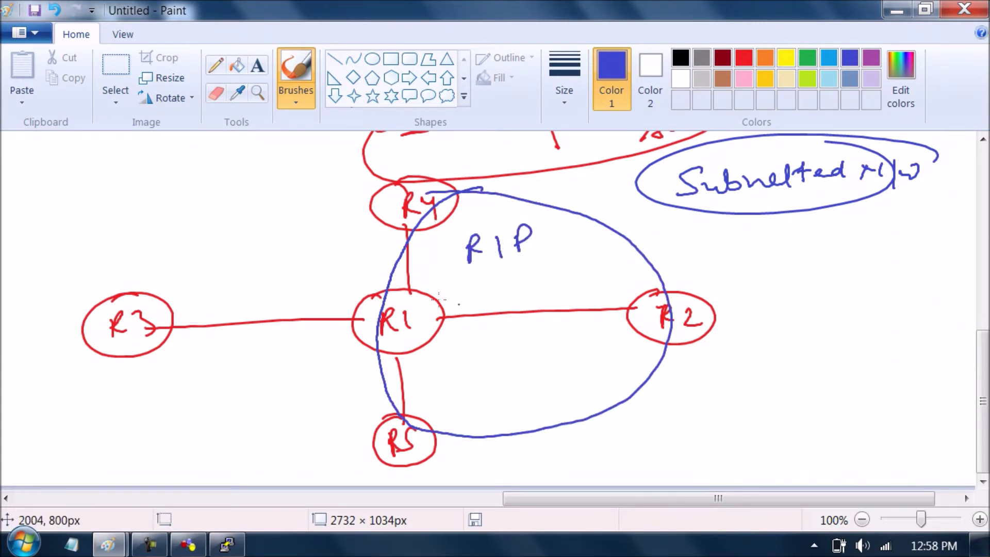
- Try to enclose the link between R3 and R1 in a blue oval with an underlined EIGRP label
{"action": "mouse_move", "coordinate": [363, 303]}
{"action": "left_mouse_down"}
{"action": "mouse_move", "coordinate": [239, 285]}
{"action": "mouse_move", "coordinate": [320, 345]}
{"action": "mouse_move", "coordinate": [361, 299]}
{"action": "left_mouse_up"}
{"action": "mouse_move", "coordinate": [225, 245]}
{"action": "left_mouse_down"}
{"action": "mouse_move", "coordinate": [226, 262]}
{"action": "mouse_move", "coordinate": [318, 238]}
{"action": "left_mouse_up"}
{"action": "left_click_drag", "start_coordinate": [235, 271], "coordinate": [309, 267]}
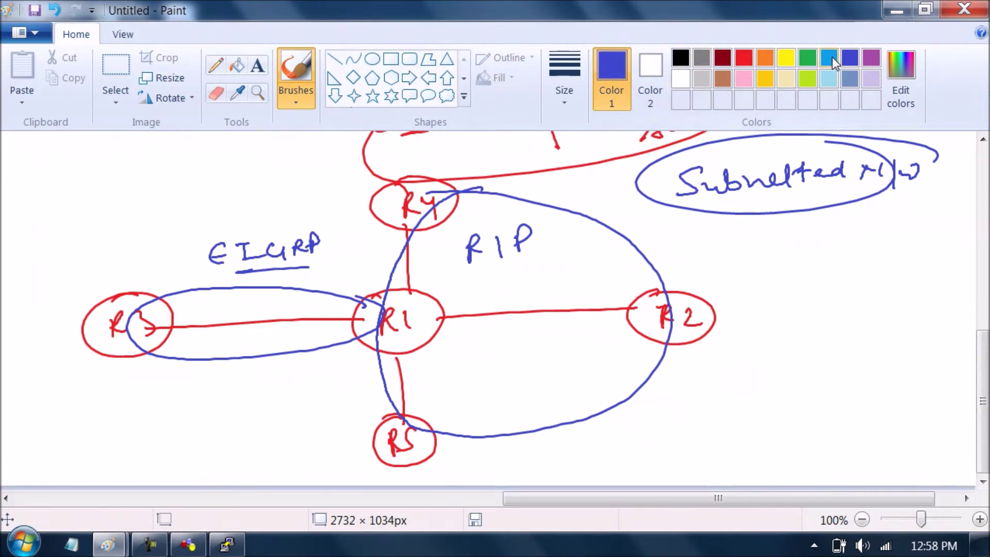
- Undo the EIGRP and RIP ovals and their labels
{"action": "key", "text": "ctrl+z"}
{"action": "key", "text": "ctrl+z"}
{"action": "key", "text": "ctrl+z"}
{"action": "key", "text": "ctrl+z"}
{"action": "key", "text": "ctrl+z"}
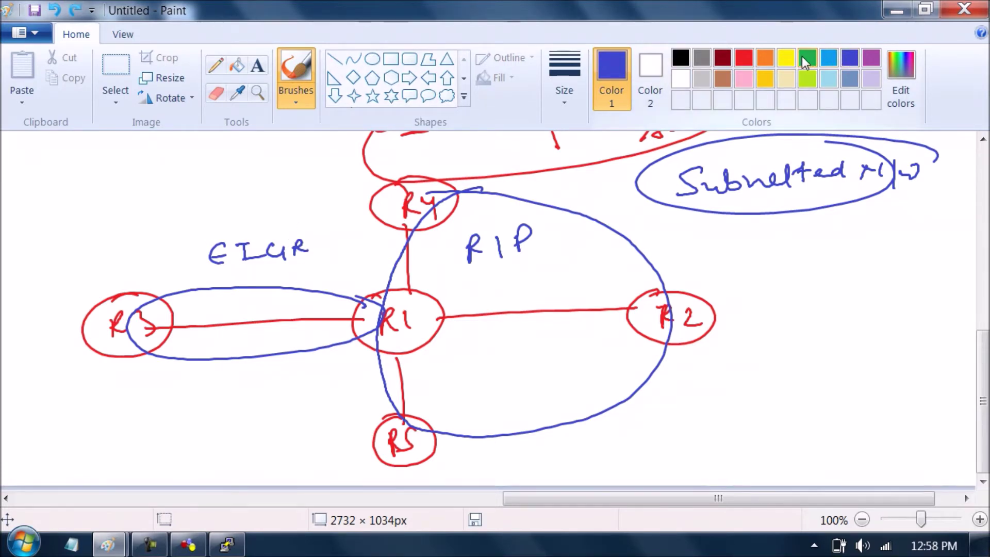
{"action": "key", "text": "ctrl+z"}
{"action": "key", "text": "ctrl+z"}
{"action": "key", "text": "ctrl+z"}
{"action": "key", "text": "ctrl+z"}
{"action": "key", "text": "ctrl+z"}
{"action": "key", "text": "ctrl+z"}
{"action": "key", "text": "ctrl+z"}
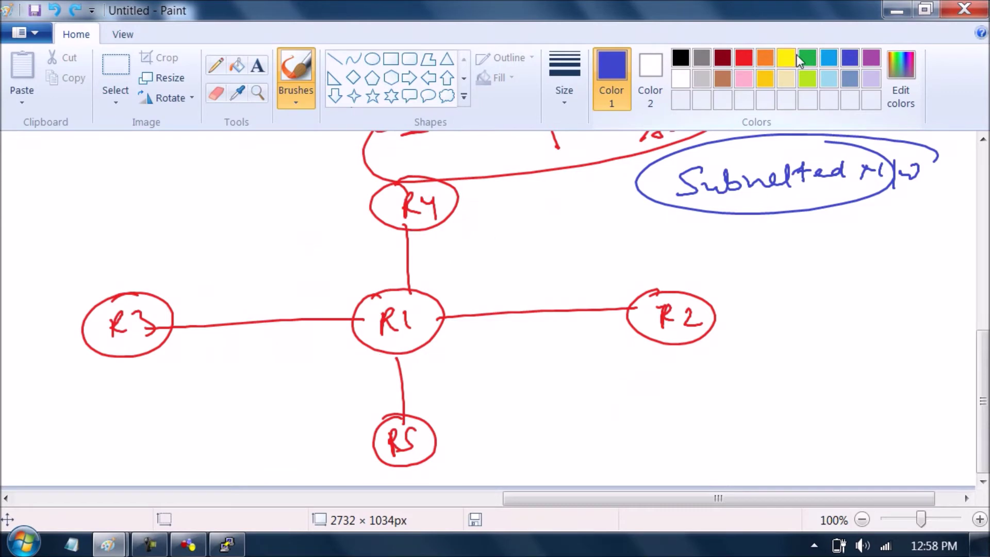
{"action": "left_click", "coordinate": [763, 58]}
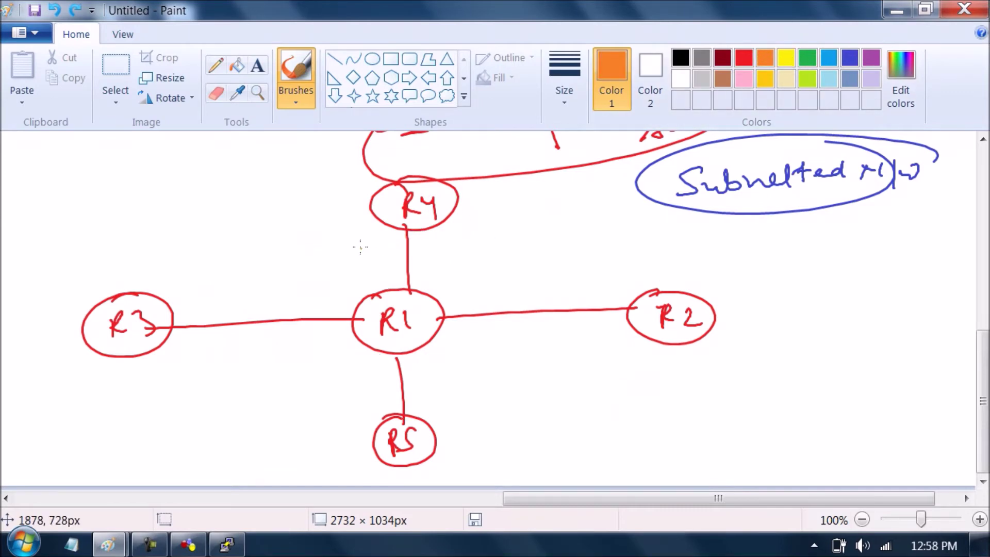
{"action": "left_click_drag", "start_coordinate": [450, 241], "coordinate": [449, 263]}
{"action": "mouse_move", "coordinate": [469, 246]}
{"action": "left_mouse_down"}
{"action": "mouse_move", "coordinate": [461, 254]}
{"action": "mouse_move", "coordinate": [473, 247]}
{"action": "left_mouse_up"}
{"action": "key", "text": "ctrl+z"}
{"action": "key", "text": "ctrl+z"}
- Write a subnet address in black beside the link between R1 and R4
{"action": "left_click", "coordinate": [681, 58]}
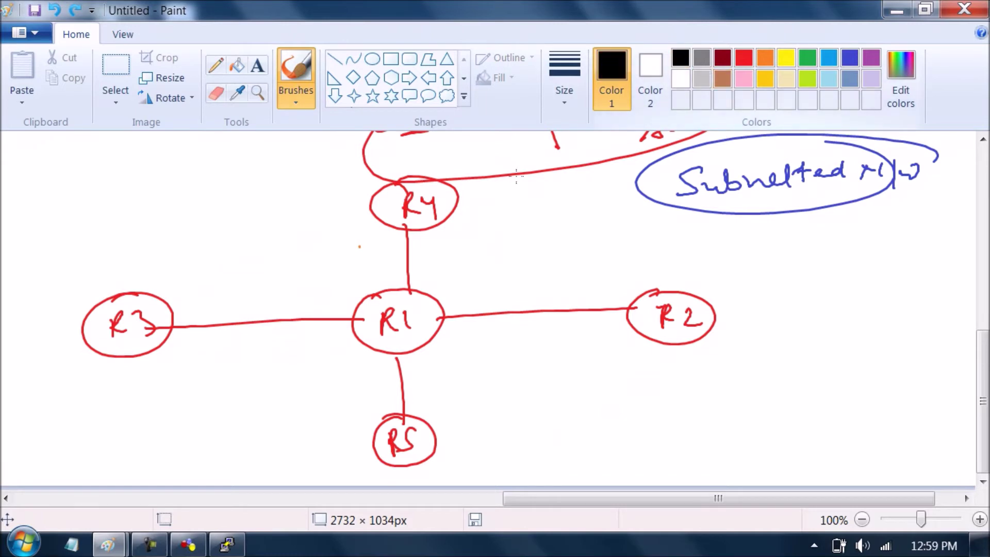
{"action": "left_click_drag", "start_coordinate": [426, 238], "coordinate": [428, 260]}
{"action": "mouse_move", "coordinate": [444, 239]}
{"action": "left_mouse_down"}
{"action": "mouse_move", "coordinate": [438, 249]}
{"action": "mouse_move", "coordinate": [495, 247]}
{"action": "left_mouse_up"}
{"action": "left_click_drag", "start_coordinate": [508, 236], "coordinate": [517, 261]}
{"action": "left_click_drag", "start_coordinate": [526, 236], "coordinate": [545, 247]}
{"action": "left_click_drag", "start_coordinate": [550, 233], "coordinate": [556, 252]}
{"action": "left_click_drag", "start_coordinate": [469, 268], "coordinate": [545, 261]}
{"action": "left_click_drag", "start_coordinate": [444, 302], "coordinate": [534, 303]}
- Undo the last black strokes and complete the subnet on the R1–R4 link as 10.1.14.0/24
{"action": "key", "text": "ctrl+z"}
{"action": "key", "text": "ctrl+z"}
{"action": "key", "text": "ctrl+z"}
{"action": "key", "text": "ctrl+z"}
{"action": "key", "text": "ctrl+z"}
{"action": "key", "text": "ctrl+z"}
{"action": "key", "text": "ctrl+z"}
{"action": "key", "text": "ctrl+z"}
{"action": "left_click_drag", "start_coordinate": [509, 238], "coordinate": [511, 241]}
{"action": "mouse_move", "coordinate": [524, 231]}
{"action": "left_mouse_down"}
{"action": "mouse_move", "coordinate": [542, 254]}
{"action": "mouse_move", "coordinate": [568, 242]}
{"action": "left_mouse_up"}
{"action": "left_click_drag", "start_coordinate": [577, 222], "coordinate": [583, 243]}
- Write the subnet 10.1.12.0/24 above the link between R1 and R2
{"action": "mouse_move", "coordinate": [480, 282]}
{"action": "left_mouse_down"}
{"action": "mouse_move", "coordinate": [483, 305]}
{"action": "mouse_move", "coordinate": [495, 287]}
{"action": "left_mouse_up"}
{"action": "left_click_drag", "start_coordinate": [504, 291], "coordinate": [539, 299]}
{"action": "left_click_drag", "start_coordinate": [548, 284], "coordinate": [567, 293]}
{"action": "left_click_drag", "start_coordinate": [578, 279], "coordinate": [591, 305]}
{"action": "left_click_drag", "start_coordinate": [600, 285], "coordinate": [622, 293]}
{"action": "left_click_drag", "start_coordinate": [624, 281], "coordinate": [626, 300]}
- Write the subnet 10.1.15.0/24 beside the link between R1 and R5
{"action": "left_click_drag", "start_coordinate": [430, 367], "coordinate": [436, 394]}
{"action": "left_click_drag", "start_coordinate": [446, 374], "coordinate": [467, 378]}
{"action": "mouse_move", "coordinate": [473, 368]}
{"action": "left_mouse_down"}
{"action": "mouse_move", "coordinate": [481, 386]}
{"action": "mouse_move", "coordinate": [509, 381]}
{"action": "left_mouse_up"}
{"action": "left_click_drag", "start_coordinate": [520, 359], "coordinate": [534, 372]}
{"action": "mouse_move", "coordinate": [547, 361]}
{"action": "left_mouse_down"}
{"action": "mouse_move", "coordinate": [564, 387]}
{"action": "mouse_move", "coordinate": [592, 377]}
{"action": "left_mouse_up"}
{"action": "left_click_drag", "start_coordinate": [598, 375], "coordinate": [598, 376]}
{"action": "left_click_drag", "start_coordinate": [602, 358], "coordinate": [613, 379]}
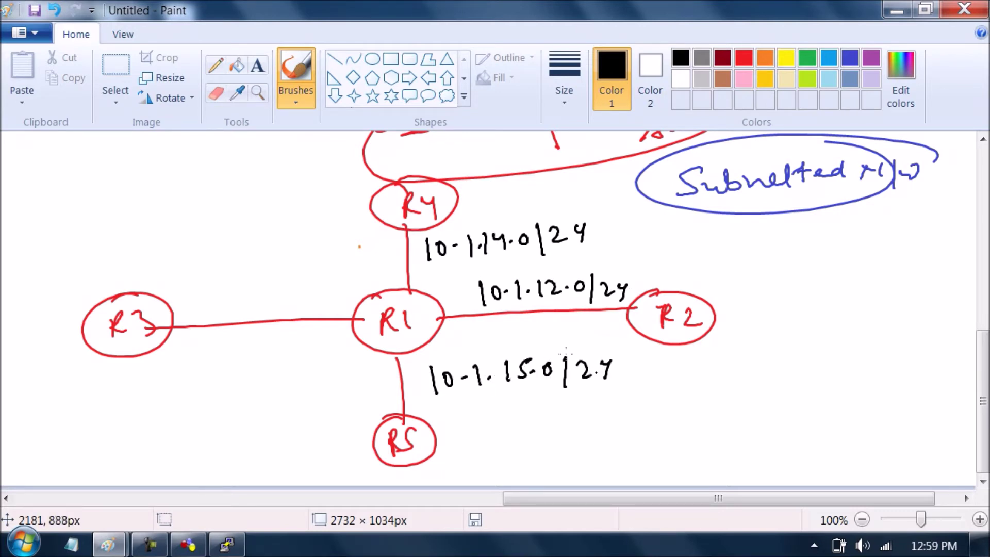
- Write the subnet 10.1.13.0/24 above the link between R3 and R1
{"action": "left_click_drag", "start_coordinate": [211, 290], "coordinate": [213, 315]}
{"action": "left_click_drag", "start_coordinate": [228, 295], "coordinate": [246, 304]}
{"action": "mouse_move", "coordinate": [253, 291]}
{"action": "left_mouse_down"}
{"action": "mouse_move", "coordinate": [257, 313]}
{"action": "mouse_move", "coordinate": [283, 308]}
{"action": "left_mouse_up"}
{"action": "left_click_drag", "start_coordinate": [292, 289], "coordinate": [292, 308]}
{"action": "mouse_move", "coordinate": [319, 292]}
{"action": "left_mouse_down"}
{"action": "mouse_move", "coordinate": [311, 304]}
{"action": "mouse_move", "coordinate": [318, 294]}
{"action": "left_mouse_up"}
{"action": "mouse_move", "coordinate": [329, 284]}
{"action": "left_mouse_down"}
{"action": "mouse_move", "coordinate": [326, 315]}
{"action": "mouse_move", "coordinate": [353, 305]}
{"action": "left_mouse_up"}
{"action": "left_click_drag", "start_coordinate": [358, 285], "coordinate": [363, 308]}
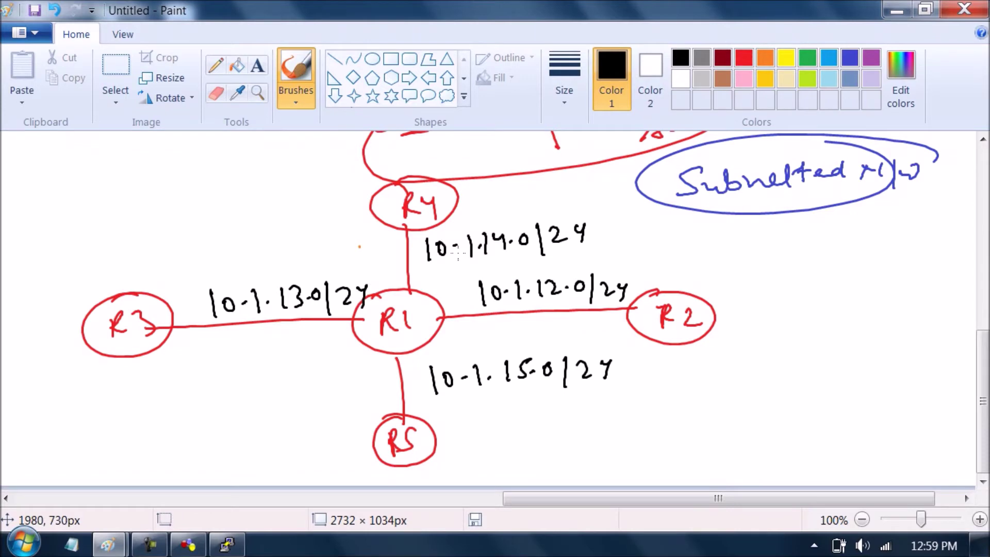
- Underline the distinguishing subnet octets in the link addresses around R1
{"action": "left_click_drag", "start_coordinate": [475, 261], "coordinate": [541, 253]}
{"action": "left_click_drag", "start_coordinate": [503, 408], "coordinate": [535, 403]}
{"action": "left_click_drag", "start_coordinate": [249, 333], "coordinate": [291, 326]}
- Write the classful network 10.0.0.0/8 below the Subnetted N/W note and circle it
{"action": "mouse_move", "coordinate": [796, 242]}
{"action": "left_mouse_down"}
{"action": "mouse_move", "coordinate": [798, 276]}
{"action": "mouse_move", "coordinate": [810, 253]}
{"action": "left_mouse_up"}
{"action": "left_click_drag", "start_coordinate": [821, 261], "coordinate": [830, 261]}
{"action": "mouse_move", "coordinate": [834, 252]}
{"action": "left_mouse_down"}
{"action": "mouse_move", "coordinate": [838, 265]}
{"action": "mouse_move", "coordinate": [841, 254]}
{"action": "mouse_move", "coordinate": [853, 261]}
{"action": "left_mouse_up"}
{"action": "left_click_drag", "start_coordinate": [863, 249], "coordinate": [885, 246]}
{"action": "mouse_move", "coordinate": [901, 236]}
{"action": "left_mouse_down"}
{"action": "mouse_move", "coordinate": [898, 272]}
{"action": "mouse_move", "coordinate": [912, 266]}
{"action": "mouse_move", "coordinate": [838, 240]}
{"action": "mouse_move", "coordinate": [759, 267]}
{"action": "left_mouse_up"}
- Write the Router RIP heading and a net 10.1.14.0 statement below the circled 10.0.0.0/8
{"action": "mouse_move", "coordinate": [761, 315]}
{"action": "left_mouse_down"}
{"action": "mouse_move", "coordinate": [763, 338]}
{"action": "mouse_move", "coordinate": [786, 345]}
{"action": "mouse_move", "coordinate": [838, 324]}
{"action": "mouse_move", "coordinate": [871, 335]}
{"action": "mouse_move", "coordinate": [892, 324]}
{"action": "mouse_move", "coordinate": [902, 334]}
{"action": "left_mouse_up"}
{"action": "left_click_drag", "start_coordinate": [919, 316], "coordinate": [919, 338]}
{"action": "mouse_move", "coordinate": [931, 336]}
{"action": "left_mouse_down"}
{"action": "mouse_move", "coordinate": [943, 315]}
{"action": "mouse_move", "coordinate": [946, 325]}
{"action": "left_mouse_up"}
{"action": "left_click_drag", "start_coordinate": [747, 384], "coordinate": [798, 397]}
{"action": "left_click_drag", "start_coordinate": [798, 368], "coordinate": [815, 396]}
{"action": "left_click_drag", "start_coordinate": [797, 380], "coordinate": [853, 377]}
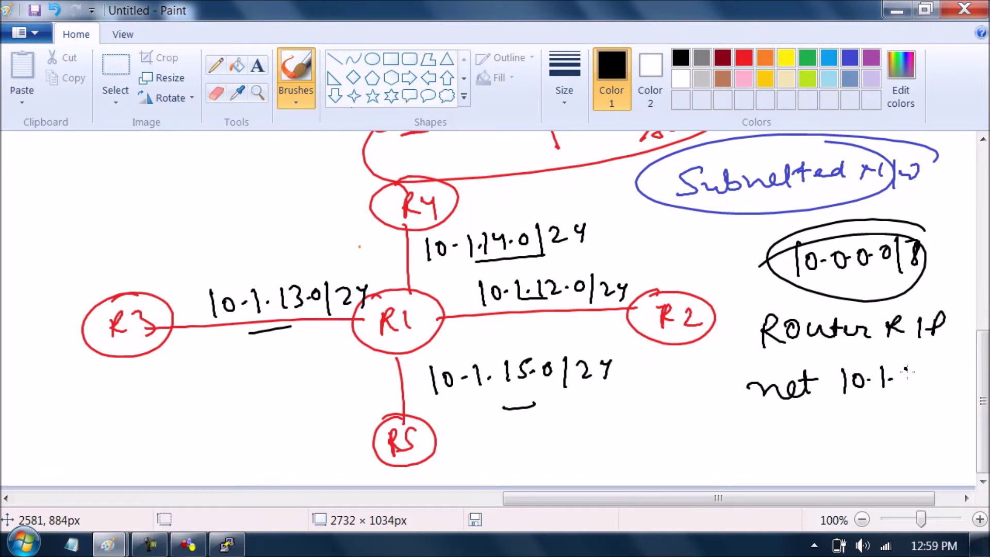
{"action": "left_click_drag", "start_coordinate": [925, 368], "coordinate": [927, 383]}
{"action": "left_click_drag", "start_coordinate": [937, 375], "coordinate": [937, 375]}
{"action": "left_click_drag", "start_coordinate": [948, 365], "coordinate": [948, 366]}
- Add the networks 10.1.12.0 and 10.1.15.0 beneath 10.1.14.0 in the net statement
{"action": "left_click_drag", "start_coordinate": [836, 409], "coordinate": [843, 430]}
{"action": "mouse_move", "coordinate": [858, 407]}
{"action": "left_mouse_down"}
{"action": "mouse_move", "coordinate": [855, 421]}
{"action": "mouse_move", "coordinate": [860, 409]}
{"action": "left_mouse_up"}
{"action": "left_click_drag", "start_coordinate": [870, 415], "coordinate": [938, 415]}
{"action": "left_click_drag", "start_coordinate": [947, 403], "coordinate": [945, 404]}
{"action": "left_click_drag", "start_coordinate": [835, 433], "coordinate": [842, 458]}
{"action": "left_click_drag", "start_coordinate": [860, 441], "coordinate": [859, 442]}
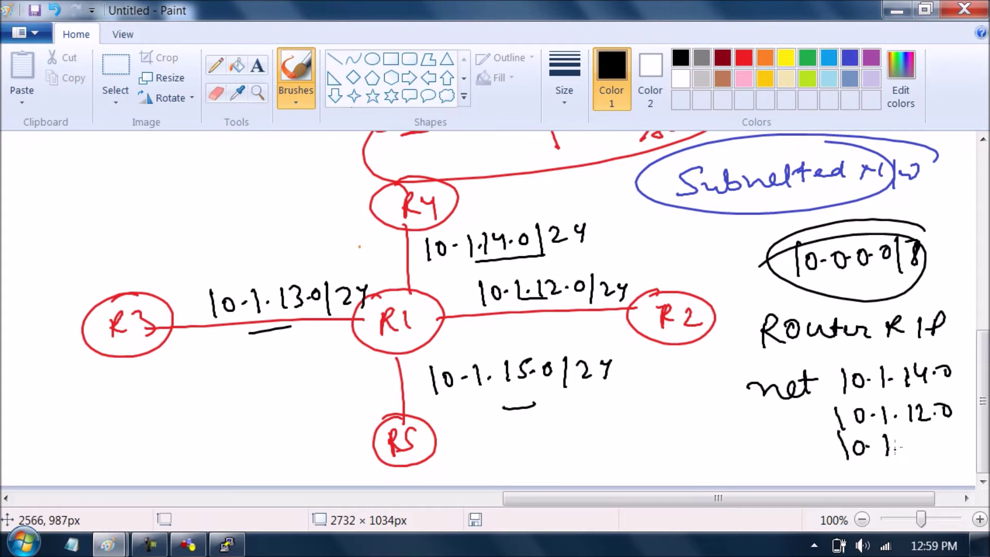
{"action": "mouse_move", "coordinate": [928, 433]}
{"action": "left_mouse_down"}
{"action": "mouse_move", "coordinate": [924, 455]}
{"action": "mouse_move", "coordinate": [944, 435]}
{"action": "left_mouse_up"}
- Write 10.1.13 separately beside the list of network statements
{"action": "left_click_drag", "start_coordinate": [670, 432], "coordinate": [674, 458]}
{"action": "left_click_drag", "start_coordinate": [686, 438], "coordinate": [685, 439]}
{"action": "left_click_drag", "start_coordinate": [696, 445], "coordinate": [736, 436]}
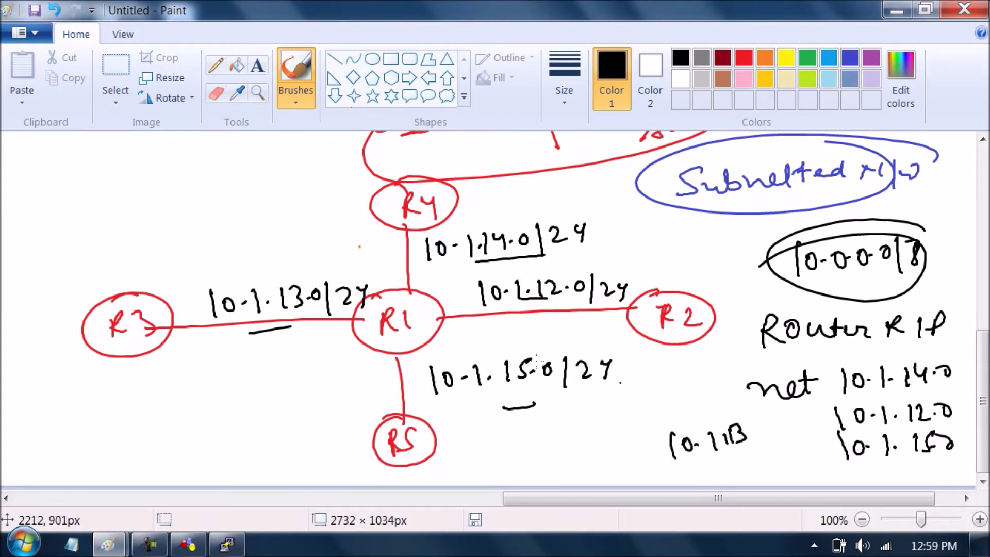
- Circle the 10.1.13.0/24 link with a circled RIP note above it, and scribble out the separate 10.1.13 entry
{"action": "mouse_move", "coordinate": [367, 284]}
{"action": "left_mouse_down"}
{"action": "mouse_move", "coordinate": [268, 259]}
{"action": "mouse_move", "coordinate": [371, 289]}
{"action": "mouse_move", "coordinate": [291, 264]}
{"action": "left_mouse_up"}
{"action": "mouse_move", "coordinate": [167, 215]}
{"action": "left_mouse_down"}
{"action": "mouse_move", "coordinate": [170, 244]}
{"action": "mouse_move", "coordinate": [186, 227]}
{"action": "left_mouse_up"}
{"action": "left_click_drag", "start_coordinate": [195, 215], "coordinate": [196, 238]}
{"action": "mouse_move", "coordinate": [205, 227]}
{"action": "left_mouse_down"}
{"action": "mouse_move", "coordinate": [208, 206]}
{"action": "mouse_move", "coordinate": [145, 219]}
{"action": "left_mouse_up"}
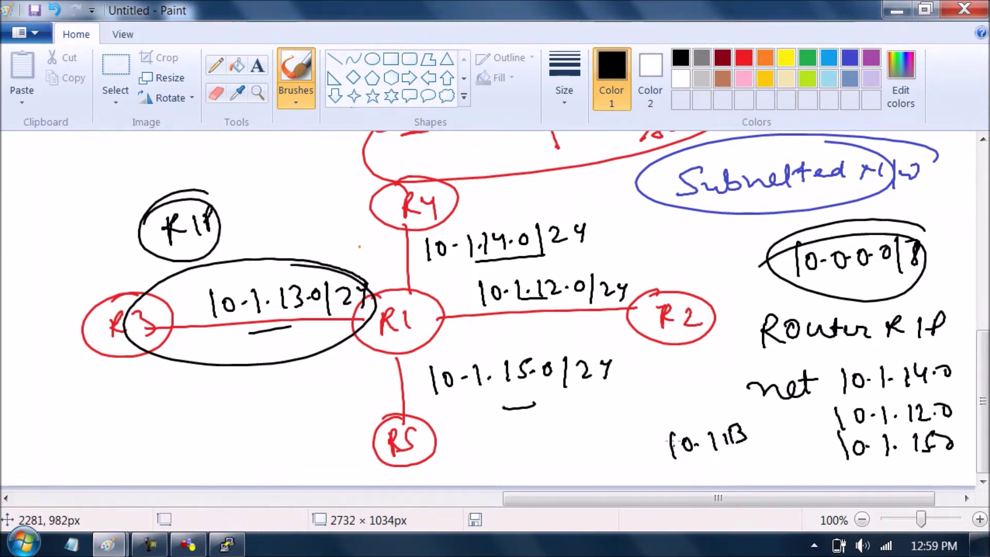
{"action": "left_click_drag", "start_coordinate": [673, 438], "coordinate": [712, 451]}
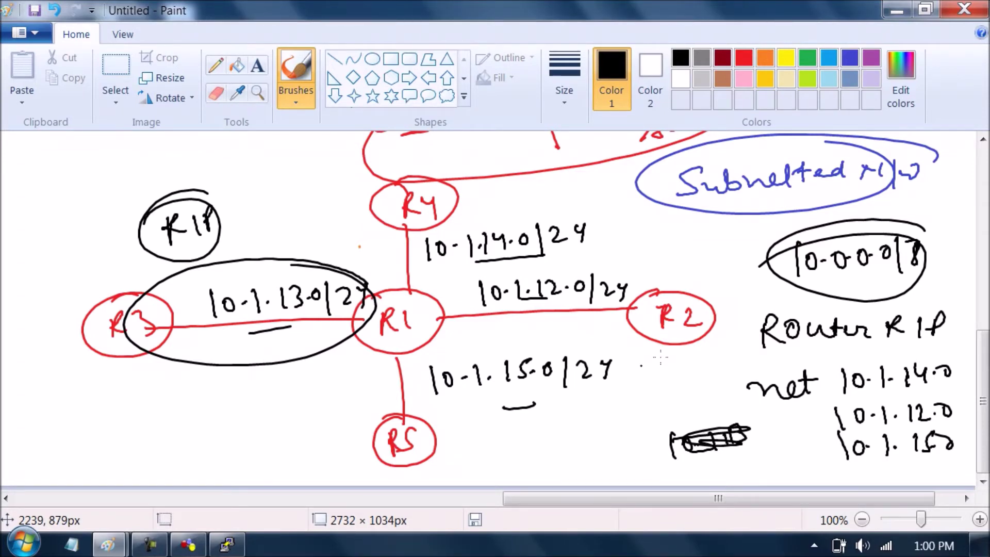
- Circle the network statements and connect them with an arrow to a circled, underlined Classfull note beside R5
{"action": "mouse_move", "coordinate": [857, 353]}
{"action": "left_mouse_down"}
{"action": "mouse_move", "coordinate": [741, 365]}
{"action": "mouse_move", "coordinate": [767, 441]}
{"action": "mouse_move", "coordinate": [964, 417]}
{"action": "mouse_move", "coordinate": [831, 349]}
{"action": "left_mouse_up"}
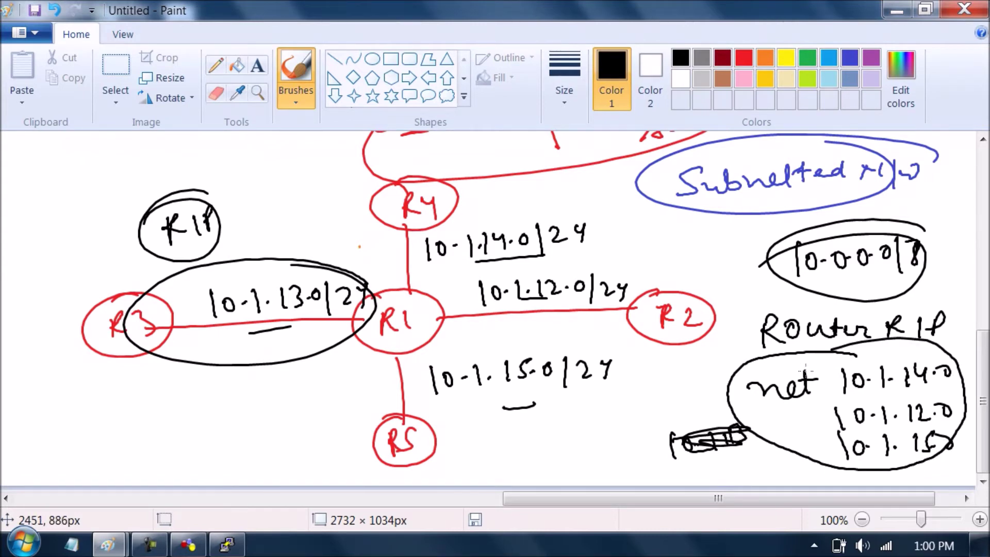
{"action": "mouse_move", "coordinate": [768, 379]}
{"action": "left_mouse_down"}
{"action": "mouse_move", "coordinate": [618, 405]}
{"action": "mouse_move", "coordinate": [612, 427]}
{"action": "left_mouse_up"}
{"action": "mouse_move", "coordinate": [482, 446]}
{"action": "left_mouse_down"}
{"action": "mouse_move", "coordinate": [476, 461]}
{"action": "mouse_move", "coordinate": [552, 446]}
{"action": "mouse_move", "coordinate": [572, 426]}
{"action": "mouse_move", "coordinate": [504, 481]}
{"action": "mouse_move", "coordinate": [621, 432]}
{"action": "left_mouse_up"}
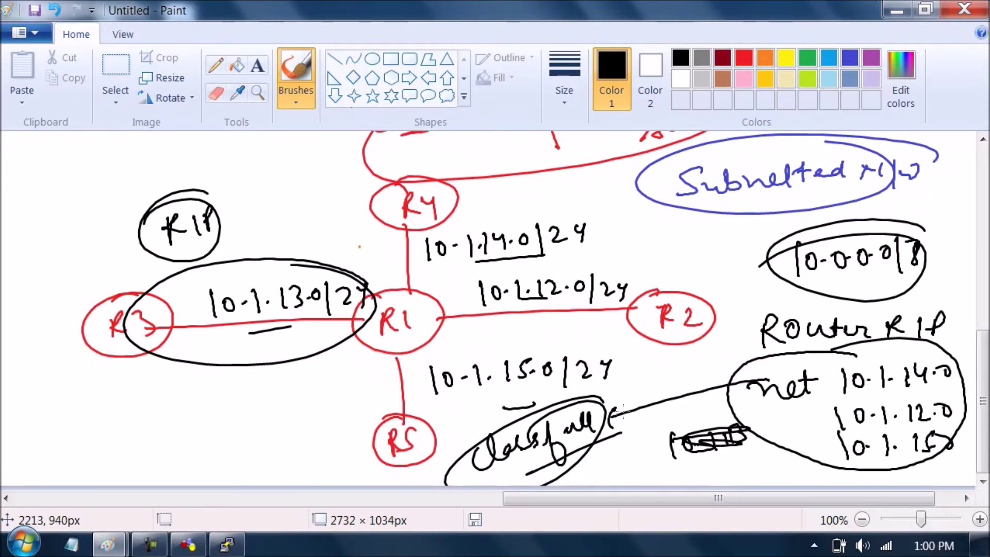
- Write 10.0.0.0 above the circled RIP note and circle it
{"action": "mouse_move", "coordinate": [83, 164]}
{"action": "left_mouse_down"}
{"action": "mouse_move", "coordinate": [87, 196]}
{"action": "mouse_move", "coordinate": [107, 170]}
{"action": "mouse_move", "coordinate": [165, 159]}
{"action": "mouse_move", "coordinate": [200, 169]}
{"action": "mouse_move", "coordinate": [192, 154]}
{"action": "left_mouse_up"}
{"action": "left_click", "coordinate": [119, 178]}
{"action": "left_click", "coordinate": [149, 177]}
{"action": "left_click", "coordinate": [175, 170]}
{"action": "mouse_move", "coordinate": [51, 176]}
{"action": "left_mouse_down"}
{"action": "mouse_move", "coordinate": [144, 218]}
{"action": "mouse_move", "coordinate": [33, 205]}
{"action": "left_mouse_up"}
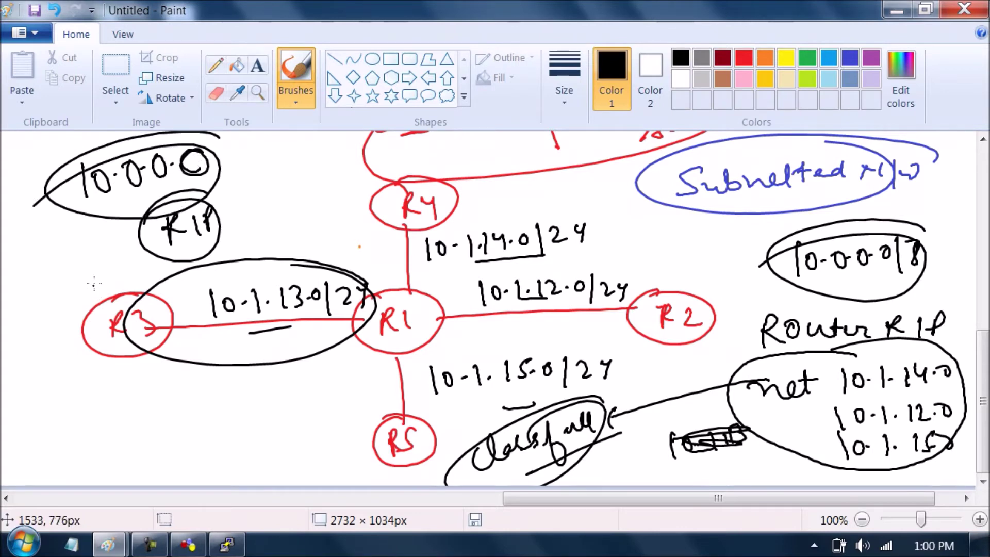
- In blue, draw an arrow from R1 towards R4 and circle the leading 10 in all four link addresses
{"action": "left_click", "coordinate": [850, 57]}
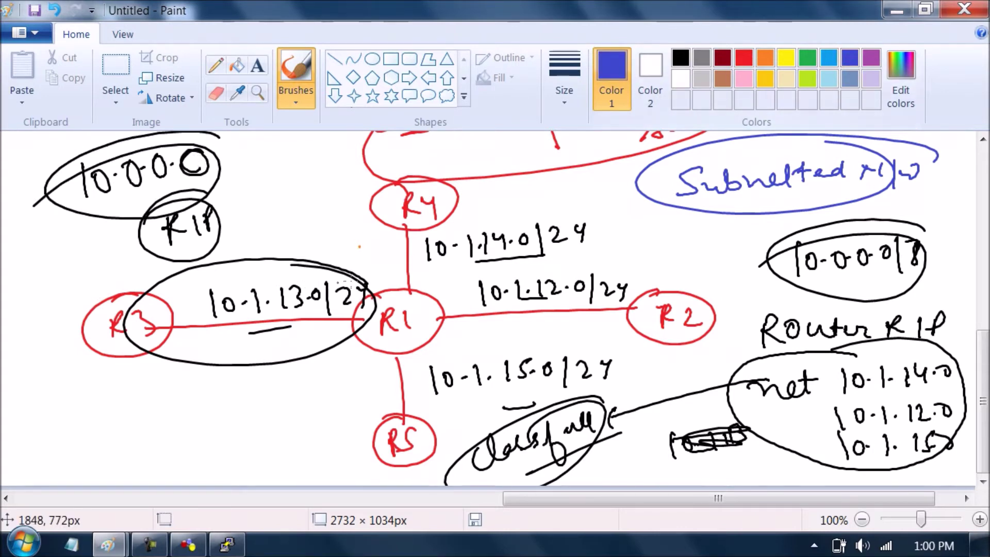
{"action": "left_click_drag", "start_coordinate": [388, 290], "coordinate": [394, 269]}
{"action": "mouse_move", "coordinate": [440, 233]}
{"action": "left_mouse_down"}
{"action": "mouse_move", "coordinate": [441, 265]}
{"action": "mouse_move", "coordinate": [433, 231]}
{"action": "left_mouse_up"}
{"action": "mouse_move", "coordinate": [492, 278]}
{"action": "left_mouse_down"}
{"action": "mouse_move", "coordinate": [473, 278]}
{"action": "mouse_move", "coordinate": [486, 309]}
{"action": "mouse_move", "coordinate": [505, 289]}
{"action": "mouse_move", "coordinate": [498, 264]}
{"action": "left_mouse_up"}
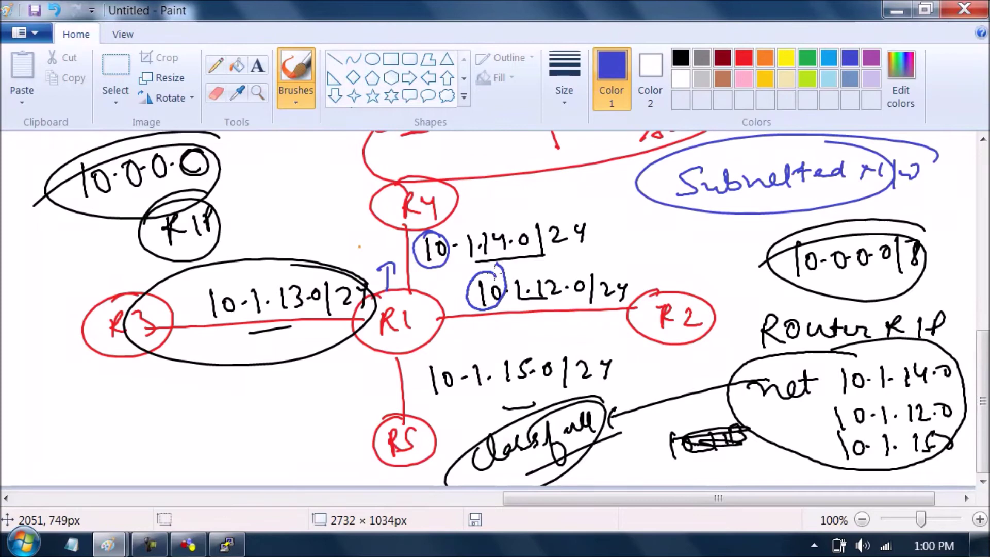
{"action": "mouse_move", "coordinate": [439, 363]}
{"action": "left_mouse_down"}
{"action": "mouse_move", "coordinate": [420, 380]}
{"action": "mouse_move", "coordinate": [444, 400]}
{"action": "mouse_move", "coordinate": [451, 363]}
{"action": "left_mouse_up"}
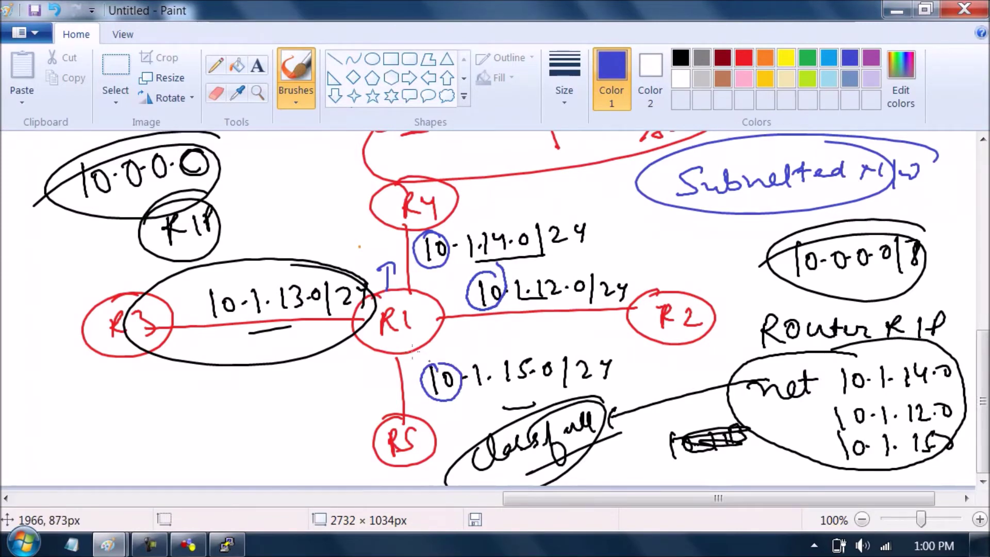
{"action": "mouse_move", "coordinate": [226, 282]}
{"action": "left_mouse_down"}
{"action": "mouse_move", "coordinate": [208, 322]}
{"action": "mouse_move", "coordinate": [190, 290]}
{"action": "left_mouse_up"}
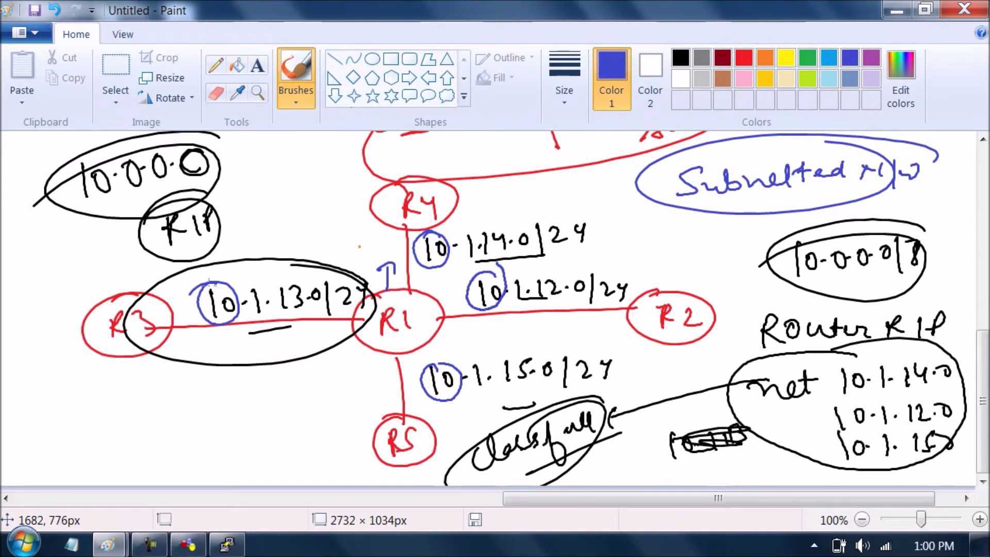
- Highlight the link between R1 and R3 in blue and write an underlined, circled passive note below it
{"action": "left_click_drag", "start_coordinate": [362, 320], "coordinate": [204, 327]}
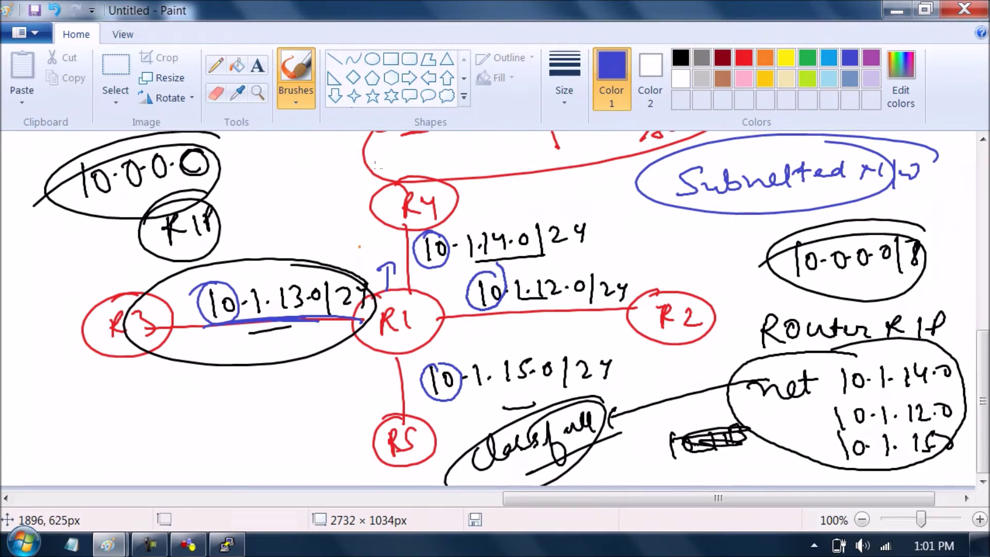
{"action": "left_click_drag", "start_coordinate": [384, 309], "coordinate": [199, 336]}
{"action": "mouse_move", "coordinate": [141, 405]}
{"action": "left_mouse_down"}
{"action": "mouse_move", "coordinate": [175, 418]}
{"action": "mouse_move", "coordinate": [290, 382]}
{"action": "left_mouse_up"}
{"action": "mouse_move", "coordinate": [242, 367]}
{"action": "left_mouse_down"}
{"action": "mouse_move", "coordinate": [163, 411]}
{"action": "mouse_move", "coordinate": [201, 397]}
{"action": "left_mouse_up"}
{"action": "left_click_drag", "start_coordinate": [196, 441], "coordinate": [285, 396]}
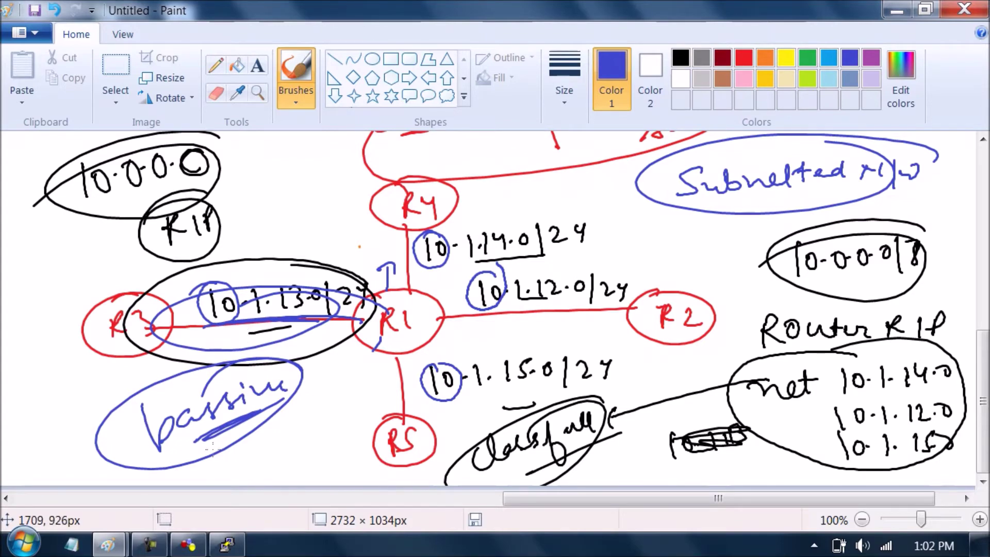
- Switch to the R1 console and enable RIP event debugging with debug ip rip events
{"action": "left_click", "coordinate": [227, 544]}
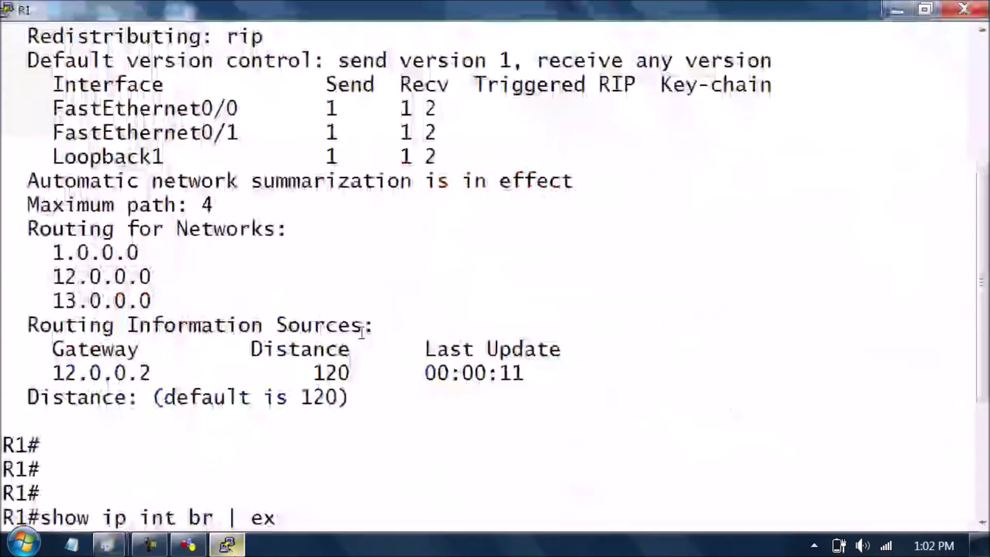
{"action": "right_click", "coordinate": [321, 514]}
{"action": "key", "text": "Return"}
{"action": "key", "text": "Return"}
{"action": "key", "text": "Return"}
{"action": "key", "text": "Return"}
{"action": "key", "text": "Return"}
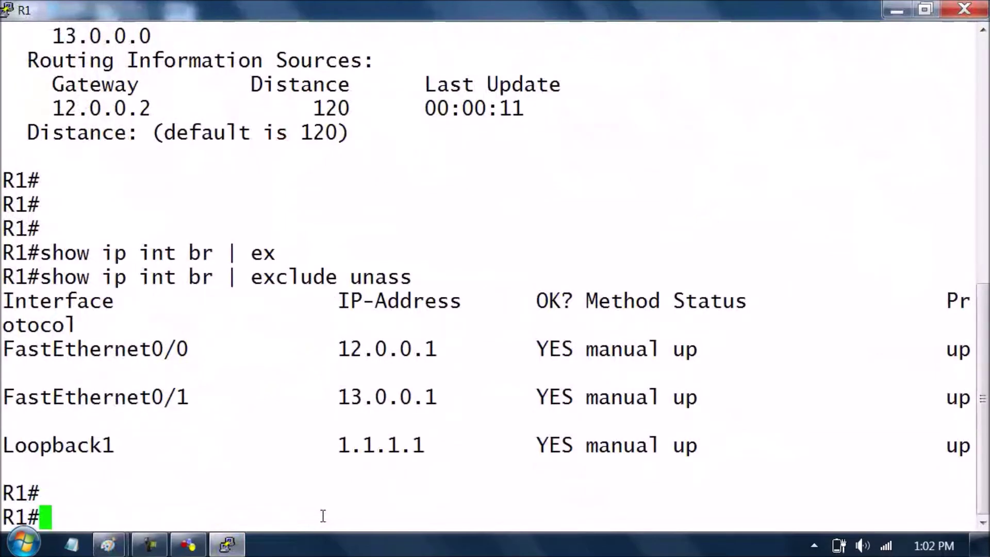
{"action": "type", "text": "deb"}
{"action": "key", "text": "Tab"}
{"action": "type", "text": "ip ri"}
{"action": "key", "text": "Tab"}
{"action": "type", "text": "ev"}
{"action": "key", "text": "Tab"}
{"action": "key", "text": "Return"}
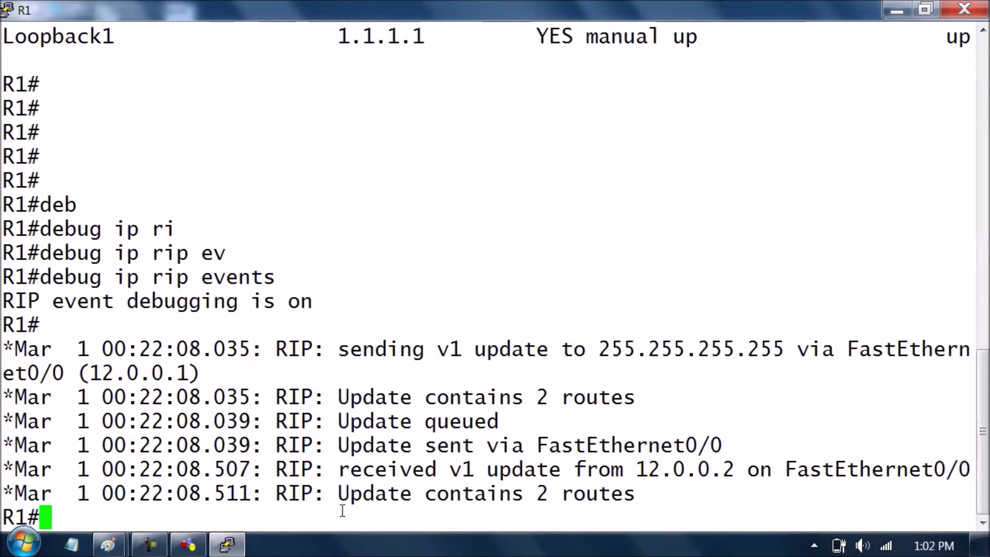
- Highlight the destination address of the first RIP update and turn off all debugging with un all
{"action": "left_click_drag", "start_coordinate": [344, 354], "coordinate": [780, 351]}
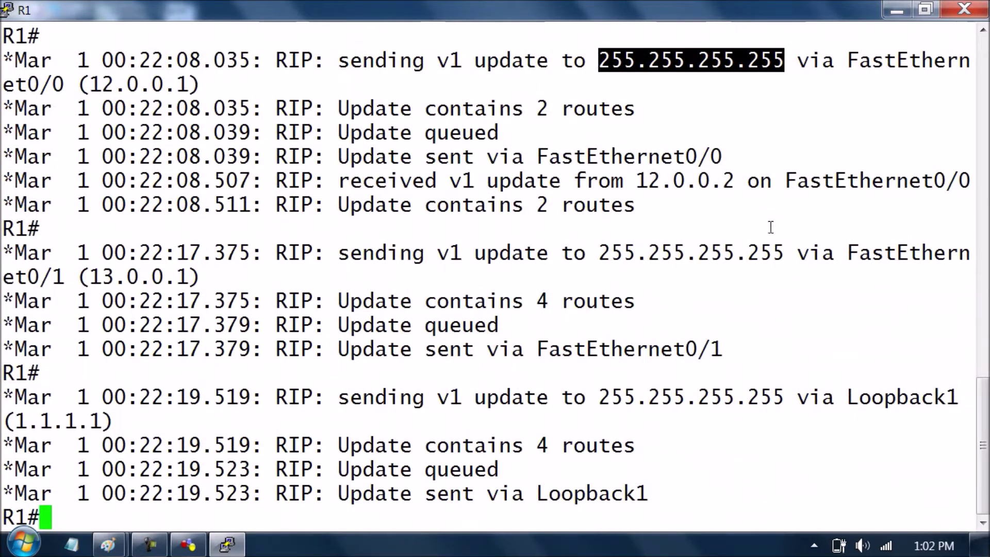
{"action": "type", "text": "un all"}
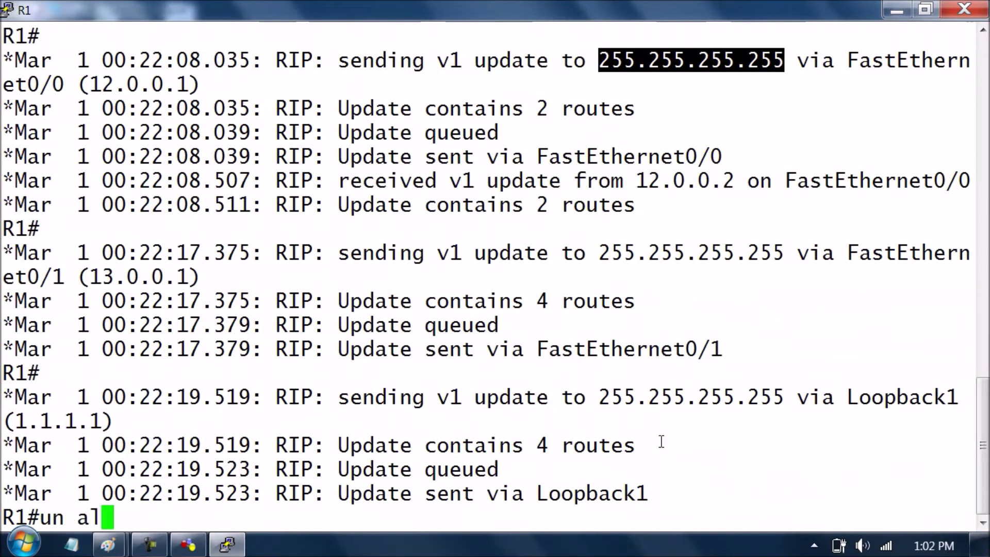
{"action": "key", "text": "Return"}
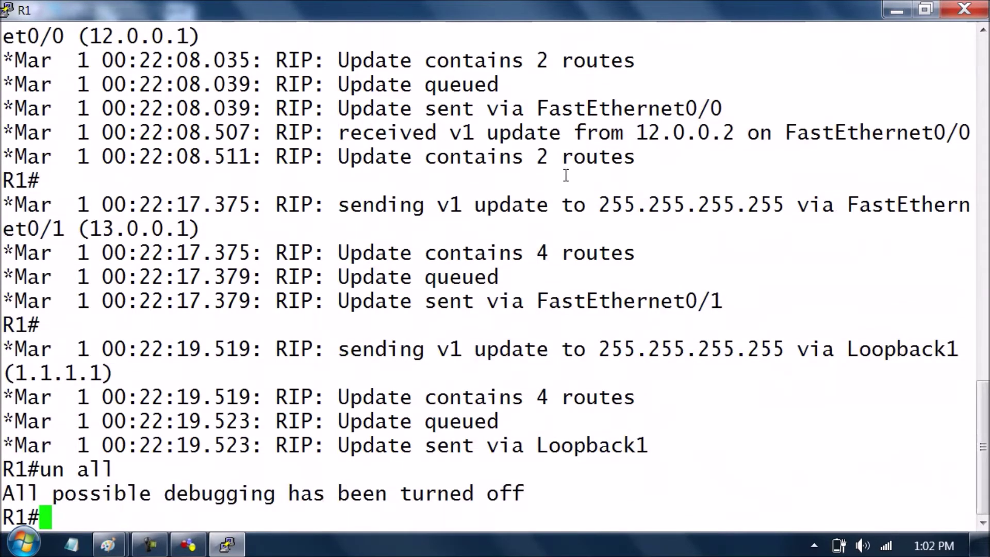
- Compare the route count in the first RIP update with the entries under Routing for Networks
{"action": "scroll", "coordinate": [763, 89], "scroll_direction": "up", "scroll_amount": 3}
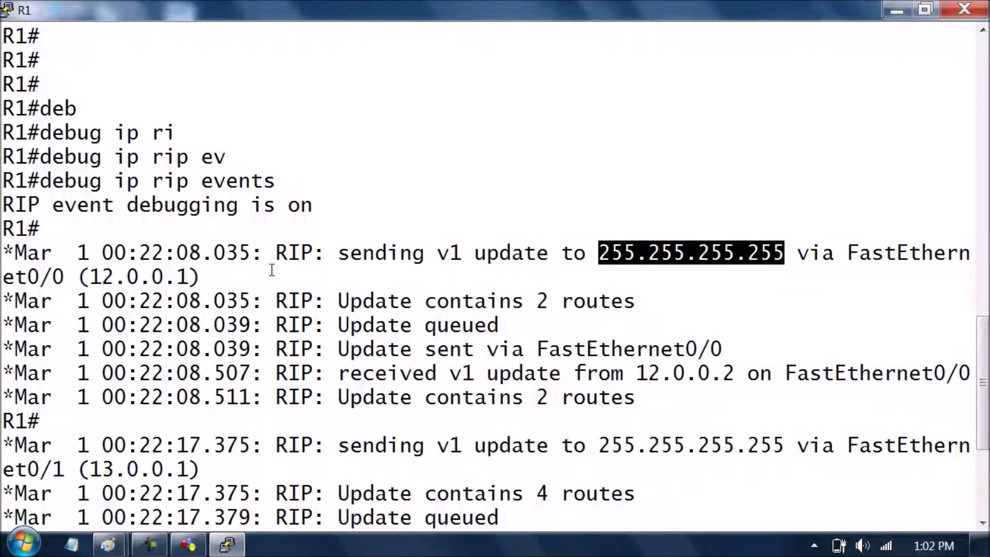
{"action": "left_click_drag", "start_coordinate": [341, 301], "coordinate": [635, 301]}
{"action": "left_click", "coordinate": [548, 304]}
{"action": "scroll", "coordinate": [548, 305], "scroll_direction": "up", "scroll_amount": 5}
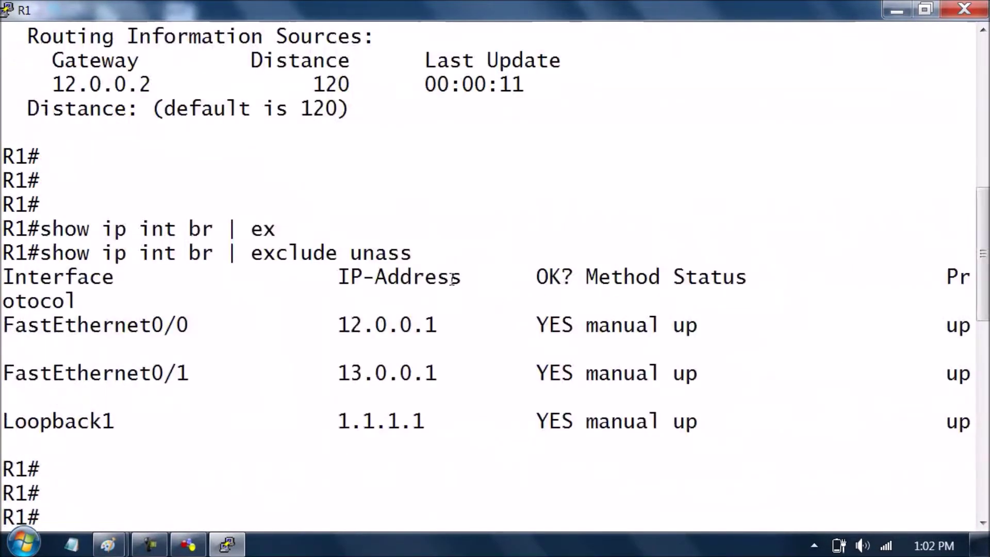
{"action": "scroll", "coordinate": [452, 279], "scroll_direction": "up", "scroll_amount": 3}
{"action": "left_click_drag", "start_coordinate": [49, 209], "coordinate": [150, 205]}
{"action": "left_click_drag", "start_coordinate": [60, 226], "coordinate": [133, 227]}
{"action": "left_click_drag", "start_coordinate": [44, 253], "coordinate": [161, 248]}
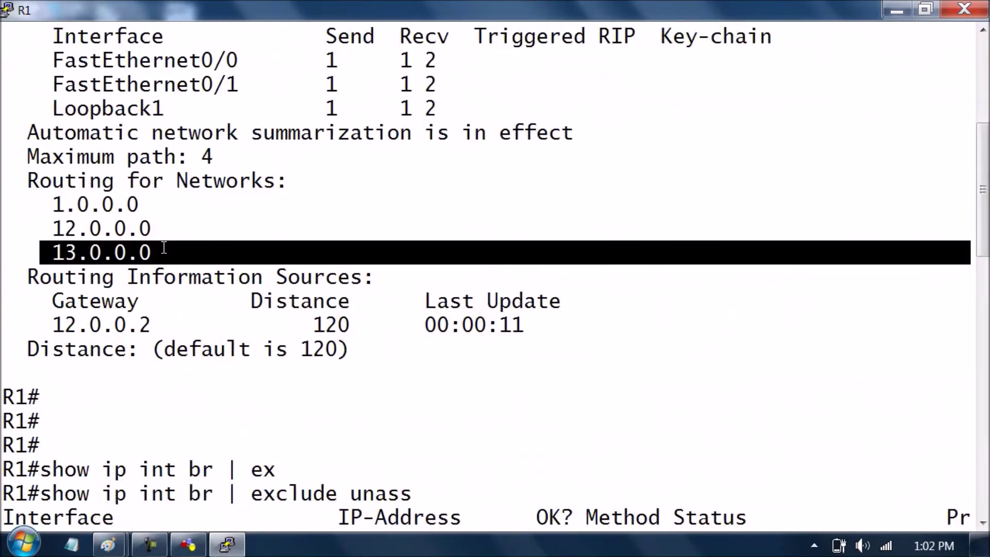
{"action": "left_click_drag", "start_coordinate": [52, 229], "coordinate": [148, 229]}
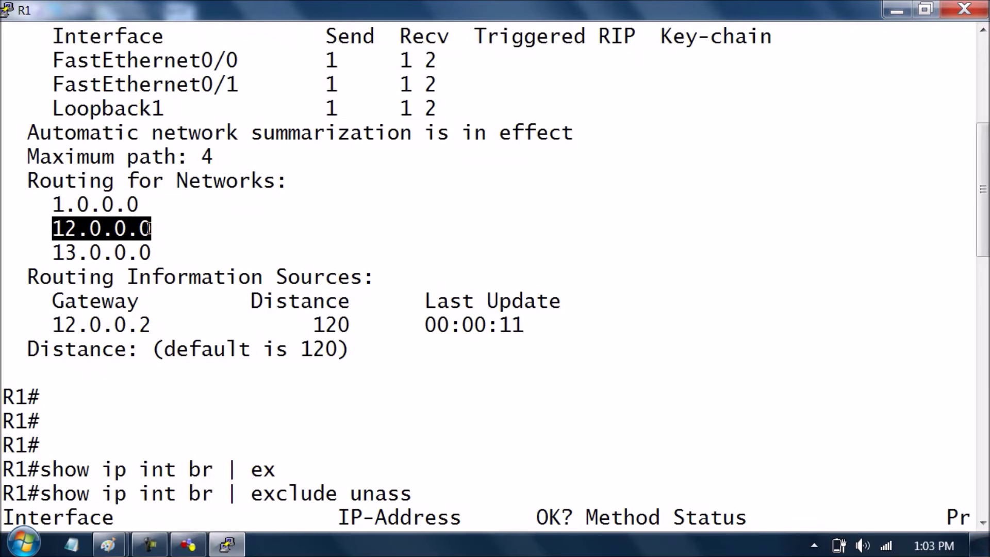
- Examine the debug lines for the RIP updates sent and received on FastEthernet0/0
{"action": "scroll", "coordinate": [148, 227], "scroll_direction": "down", "scroll_amount": 4}
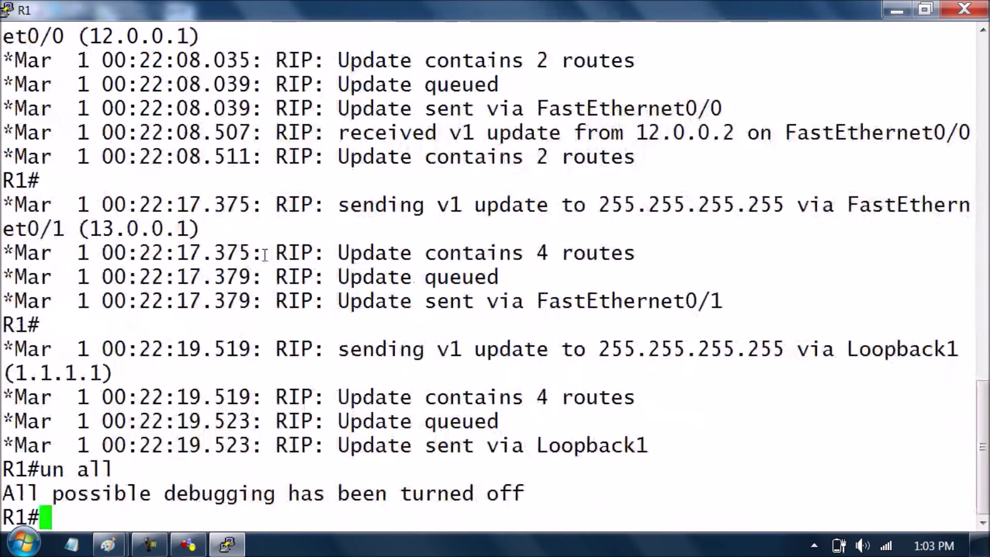
{"action": "left_click_drag", "start_coordinate": [326, 60], "coordinate": [636, 59]}
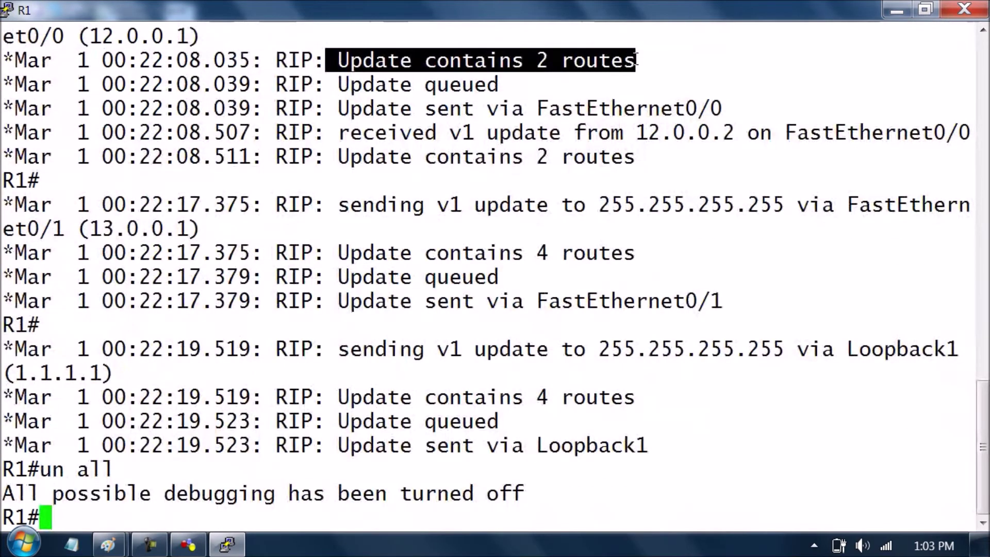
{"action": "left_click", "coordinate": [609, 83]}
{"action": "left_click_drag", "start_coordinate": [325, 108], "coordinate": [725, 112]}
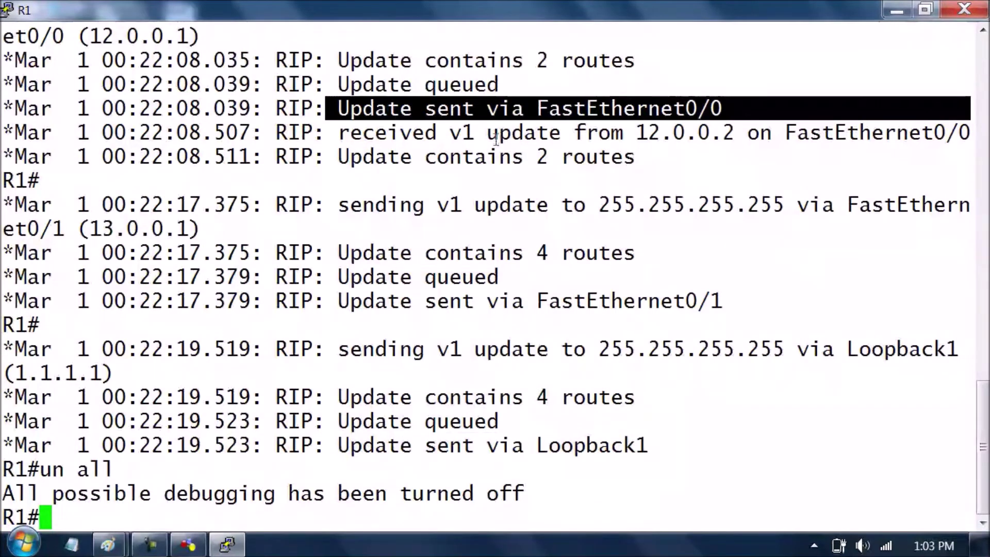
{"action": "left_click_drag", "start_coordinate": [350, 135], "coordinate": [727, 132]}
{"action": "double_click", "coordinate": [731, 133]}
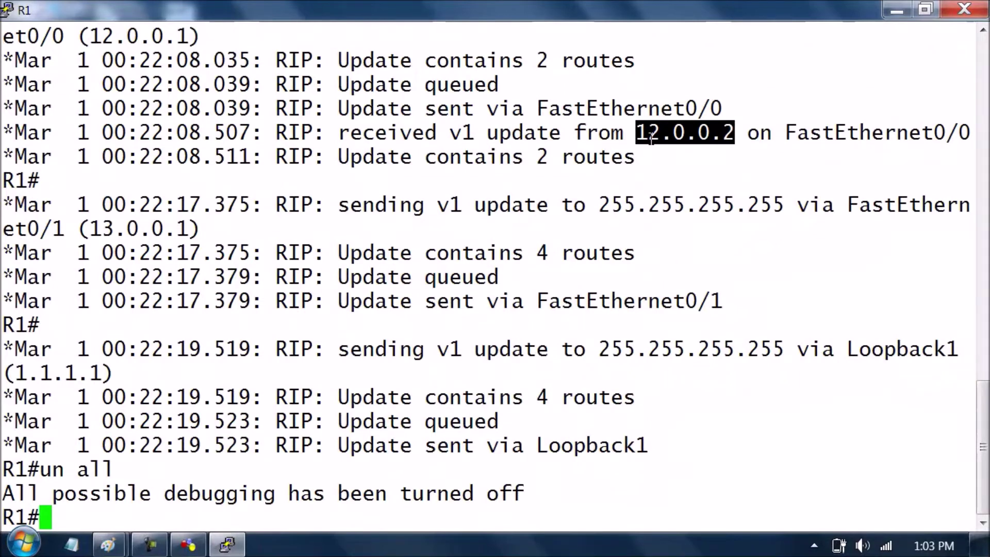
{"action": "left_click_drag", "start_coordinate": [787, 135], "coordinate": [930, 149]}
{"action": "left_click", "coordinate": [920, 154]}
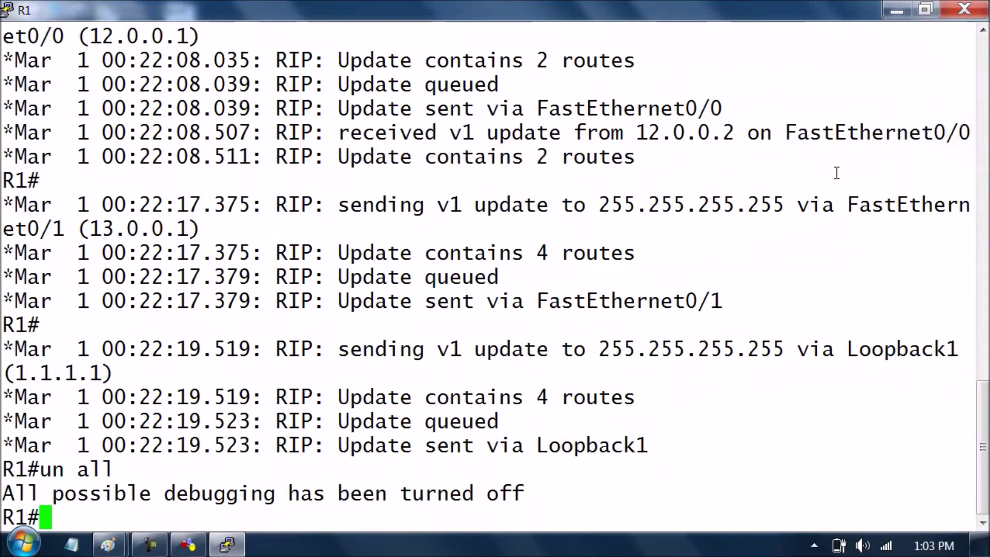
- Examine the destination, source address and route count of the RIP update sent via FastEthernet0/1
{"action": "left_click_drag", "start_coordinate": [334, 206], "coordinate": [773, 209]}
{"action": "left_click", "coordinate": [62, 228]}
{"action": "left_click_drag", "start_coordinate": [63, 228], "coordinate": [5, 229]}
{"action": "left_click_drag", "start_coordinate": [89, 228], "coordinate": [188, 222]}
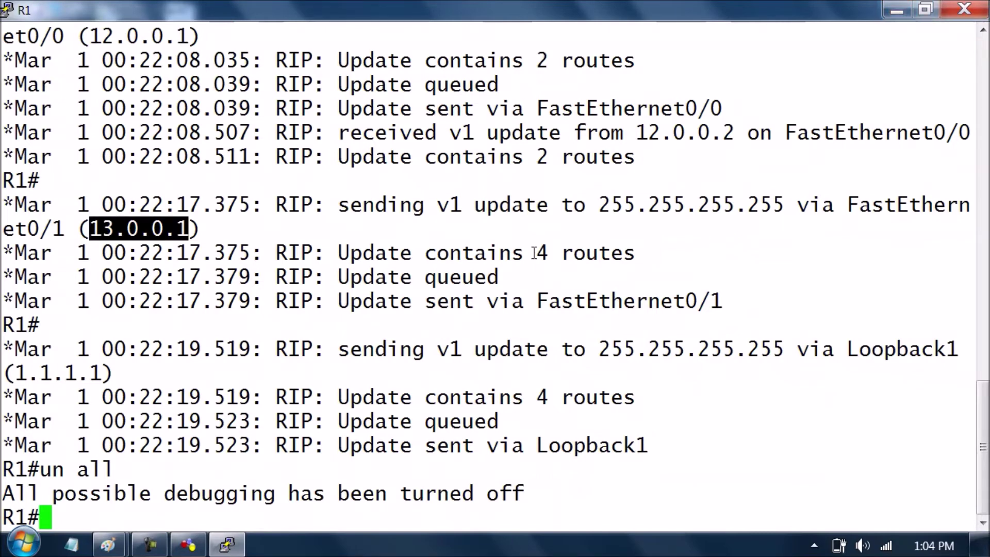
{"action": "left_click_drag", "start_coordinate": [329, 253], "coordinate": [633, 252]}
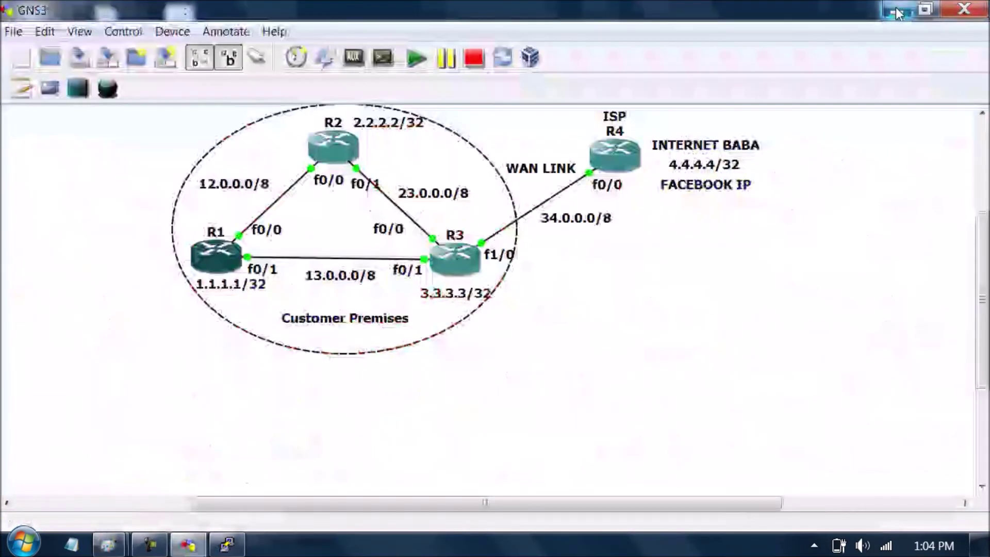
- Switch to Paint, review the existing sketches and open a second, blank Paint window
{"action": "left_click", "coordinate": [108, 543]}
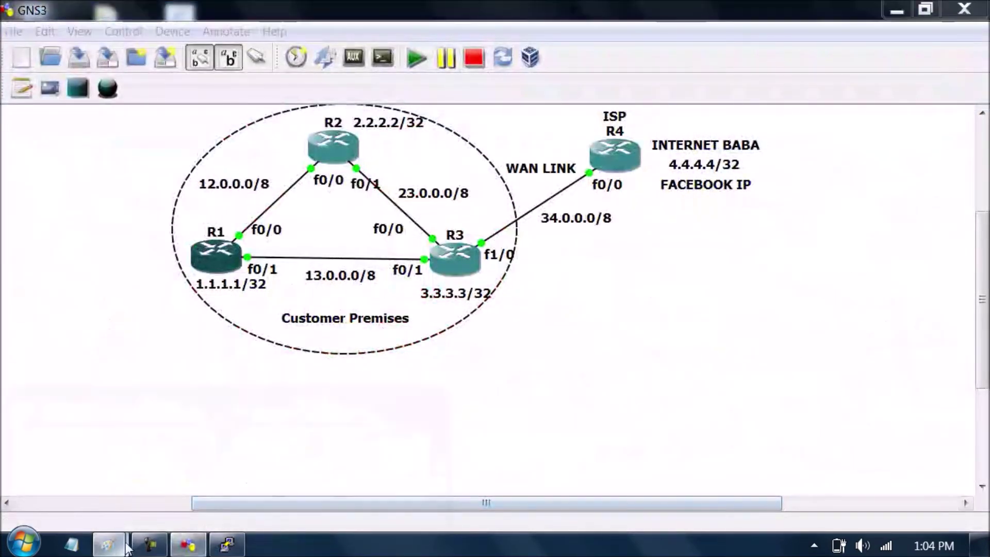
{"action": "left_click", "coordinate": [369, 441]}
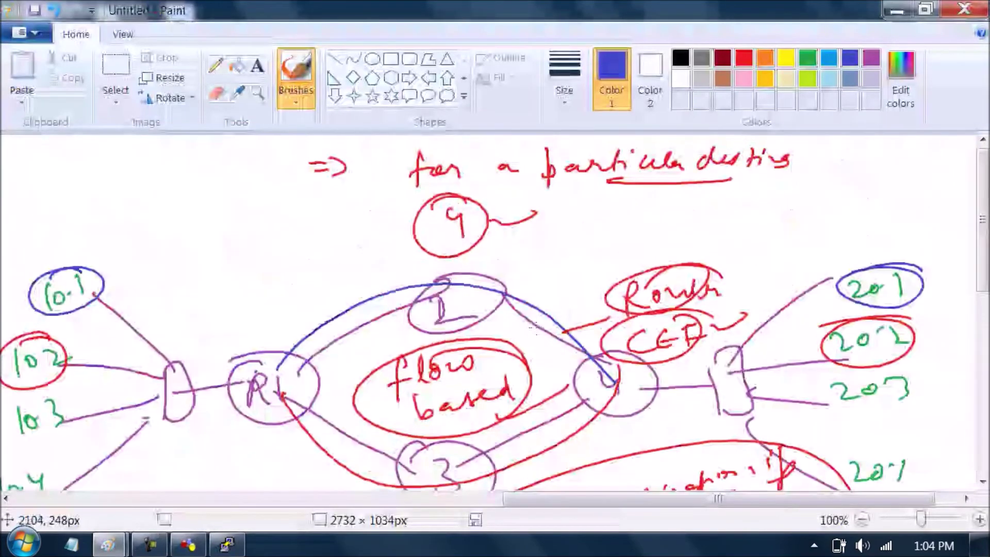
{"action": "scroll", "coordinate": [536, 328], "scroll_direction": "down", "scroll_amount": 3}
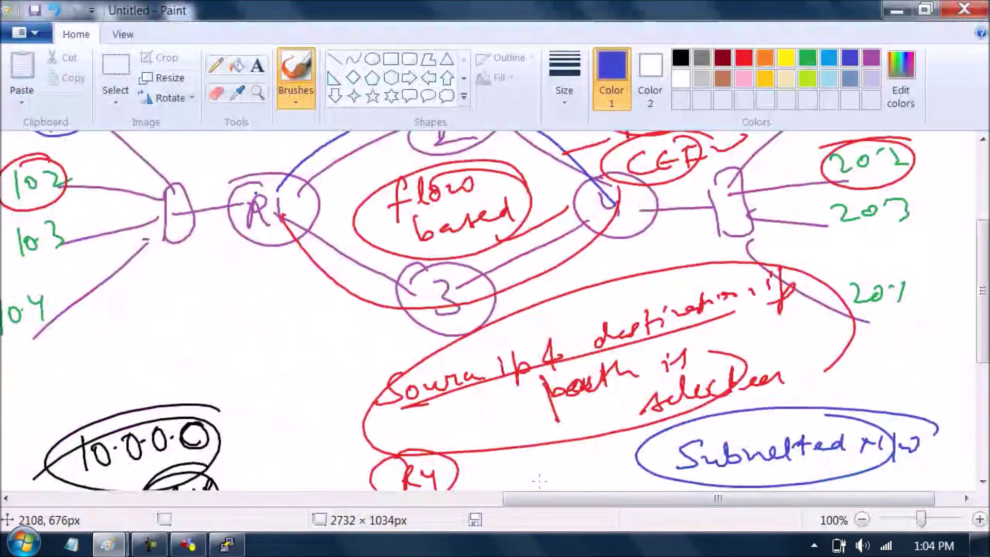
{"action": "key", "text": "super+r"}
{"action": "key", "text": "Return"}
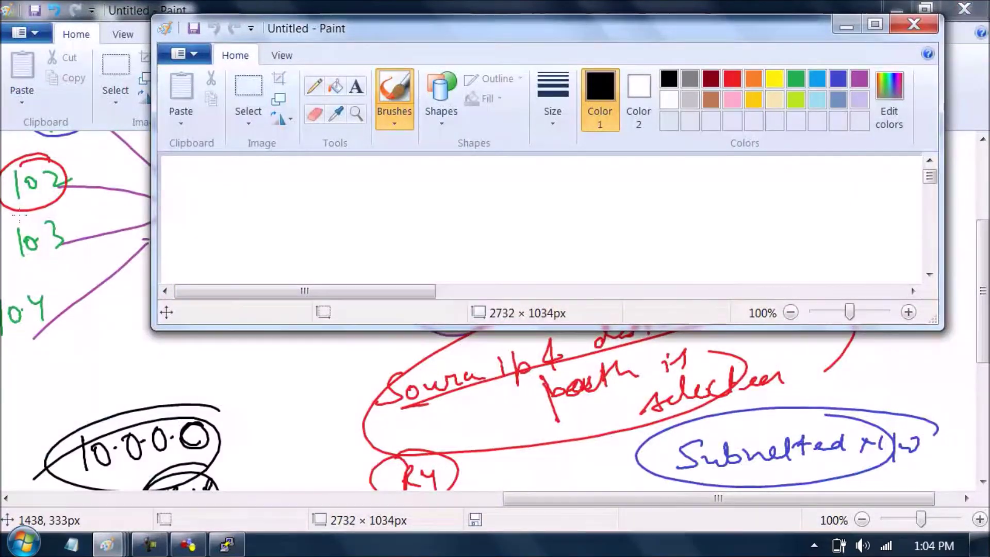
- Maximize the blank Paint window and sketch circled routers R1, R2 and R3 in black, joined by lines into a triangle
{"action": "left_click", "coordinate": [875, 24]}
{"action": "left_click_drag", "start_coordinate": [402, 179], "coordinate": [420, 207]}
{"action": "left_click_drag", "start_coordinate": [366, 227], "coordinate": [266, 266]}
{"action": "key", "text": "ctrl+z"}
{"action": "key", "text": "ctrl+z"}
{"action": "left_click_drag", "start_coordinate": [418, 187], "coordinate": [445, 203]}
{"action": "left_click_drag", "start_coordinate": [369, 222], "coordinate": [211, 317]}
{"action": "left_click_drag", "start_coordinate": [213, 305], "coordinate": [269, 324]}
{"action": "mouse_move", "coordinate": [206, 356]}
{"action": "left_mouse_down"}
{"action": "mouse_move", "coordinate": [209, 342]}
{"action": "mouse_move", "coordinate": [227, 351]}
{"action": "left_mouse_up"}
{"action": "mouse_move", "coordinate": [234, 330]}
{"action": "left_mouse_down"}
{"action": "mouse_move", "coordinate": [238, 349]}
{"action": "mouse_move", "coordinate": [490, 335]}
{"action": "left_mouse_up"}
{"action": "left_click_drag", "start_coordinate": [533, 310], "coordinate": [513, 300]}
{"action": "mouse_move", "coordinate": [527, 322]}
{"action": "left_mouse_down"}
{"action": "mouse_move", "coordinate": [528, 346]}
{"action": "mouse_move", "coordinate": [547, 340]}
{"action": "left_mouse_up"}
{"action": "left_click_drag", "start_coordinate": [564, 319], "coordinate": [567, 328]}
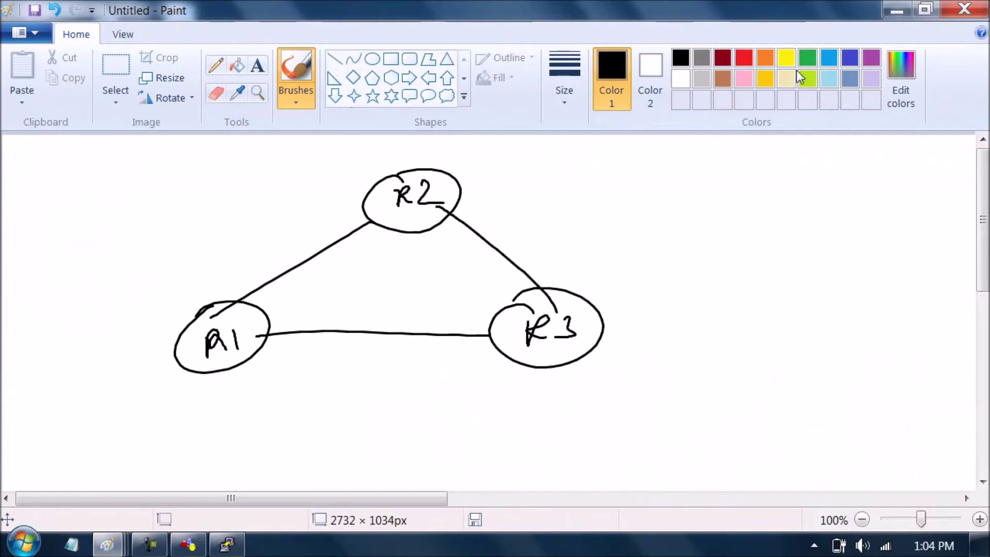
- In blue, loop the three router links, draw loopback stubs on R1 and R2, and write a 2 above the R1–R2 link
{"action": "left_click", "coordinate": [850, 57]}
{"action": "mouse_move", "coordinate": [374, 182]}
{"action": "left_mouse_down"}
{"action": "mouse_move", "coordinate": [303, 205]}
{"action": "mouse_move", "coordinate": [364, 261]}
{"action": "mouse_move", "coordinate": [406, 192]}
{"action": "left_mouse_up"}
{"action": "left_click_drag", "start_coordinate": [231, 164], "coordinate": [268, 166]}
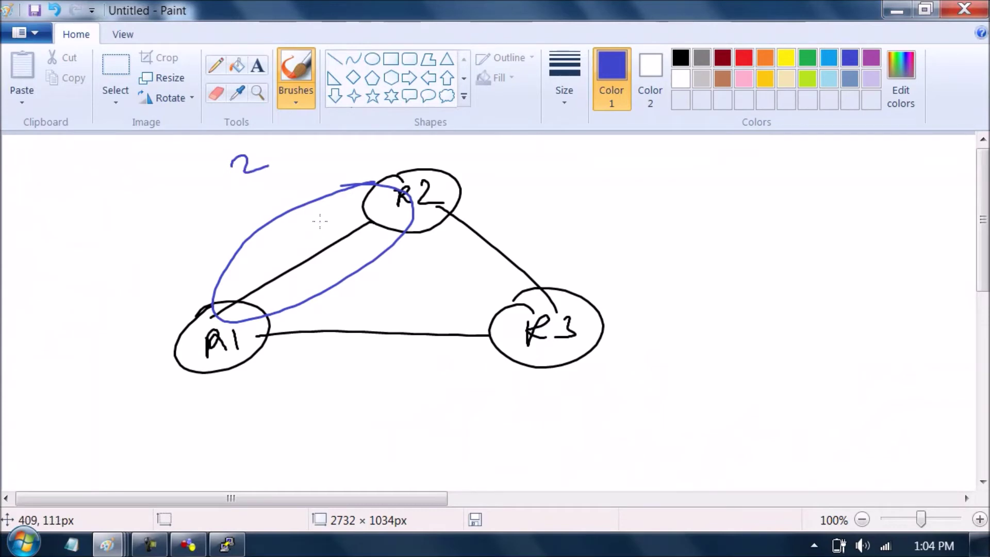
{"action": "left_click_drag", "start_coordinate": [177, 353], "coordinate": [138, 386]}
{"action": "mouse_move", "coordinate": [453, 178]}
{"action": "left_mouse_down"}
{"action": "mouse_move", "coordinate": [487, 155]}
{"action": "mouse_move", "coordinate": [494, 175]}
{"action": "left_mouse_up"}
{"action": "mouse_move", "coordinate": [468, 210]}
{"action": "left_mouse_down"}
{"action": "mouse_move", "coordinate": [453, 202]}
{"action": "mouse_move", "coordinate": [469, 272]}
{"action": "mouse_move", "coordinate": [562, 271]}
{"action": "mouse_move", "coordinate": [425, 197]}
{"action": "left_mouse_up"}
{"action": "mouse_move", "coordinate": [363, 211]}
{"action": "left_mouse_down"}
{"action": "mouse_move", "coordinate": [272, 250]}
{"action": "mouse_move", "coordinate": [300, 291]}
{"action": "mouse_move", "coordinate": [296, 224]}
{"action": "left_mouse_up"}
{"action": "mouse_move", "coordinate": [284, 320]}
{"action": "left_mouse_down"}
{"action": "mouse_move", "coordinate": [252, 353]}
{"action": "mouse_move", "coordinate": [512, 335]}
{"action": "mouse_move", "coordinate": [216, 348]}
{"action": "left_mouse_up"}
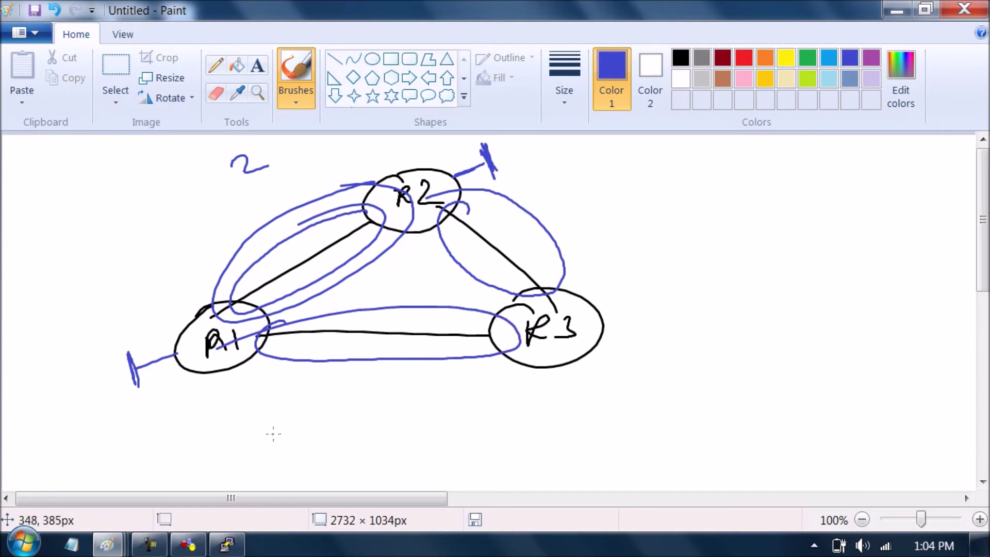
- Write a circled 3 below R1 and a 3 beside R2, and draw an arrow from R1 towards R3
{"action": "mouse_move", "coordinate": [161, 397]}
{"action": "left_mouse_down"}
{"action": "mouse_move", "coordinate": [167, 422]}
{"action": "mouse_move", "coordinate": [109, 439]}
{"action": "left_mouse_up"}
{"action": "left_click_drag", "start_coordinate": [538, 156], "coordinate": [572, 160]}
{"action": "mouse_move", "coordinate": [567, 145]}
{"action": "left_mouse_down"}
{"action": "mouse_move", "coordinate": [507, 169]}
{"action": "mouse_move", "coordinate": [577, 173]}
{"action": "mouse_move", "coordinate": [537, 187]}
{"action": "left_mouse_up"}
{"action": "key", "text": "ctrl+z"}
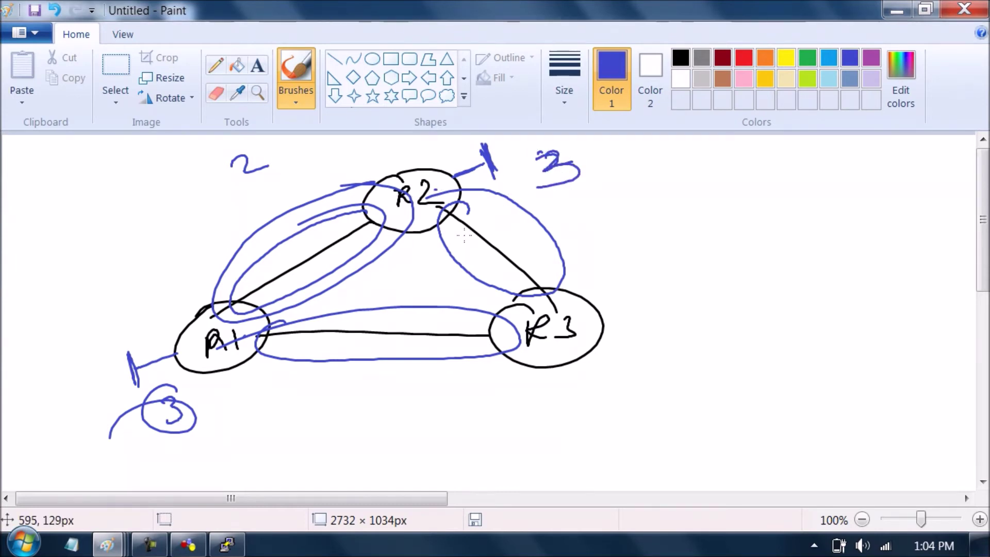
{"action": "left_click_drag", "start_coordinate": [259, 397], "coordinate": [356, 394]}
{"action": "left_click_drag", "start_coordinate": [346, 382], "coordinate": [340, 410]}
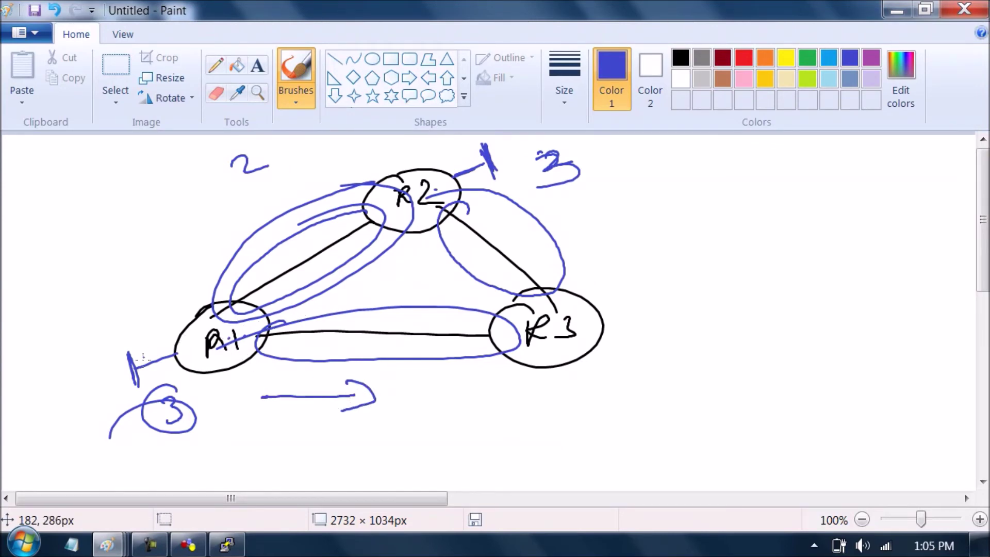
- Add circled network numbers on R1's loopback, the R1–R2 link, R2's loopback and the R2–R3 link
{"action": "left_click_drag", "start_coordinate": [147, 333], "coordinate": [148, 353]}
{"action": "mouse_move", "coordinate": [153, 323]}
{"action": "left_mouse_down"}
{"action": "mouse_move", "coordinate": [137, 328]}
{"action": "mouse_move", "coordinate": [143, 352]}
{"action": "mouse_move", "coordinate": [158, 323]}
{"action": "left_mouse_up"}
{"action": "mouse_move", "coordinate": [300, 247]}
{"action": "left_mouse_down"}
{"action": "mouse_move", "coordinate": [309, 262]}
{"action": "mouse_move", "coordinate": [308, 241]}
{"action": "mouse_move", "coordinate": [310, 249]}
{"action": "left_mouse_up"}
{"action": "mouse_move", "coordinate": [459, 153]}
{"action": "left_mouse_down"}
{"action": "mouse_move", "coordinate": [440, 160]}
{"action": "mouse_move", "coordinate": [454, 165]}
{"action": "left_mouse_up"}
{"action": "left_click_drag", "start_coordinate": [471, 223], "coordinate": [490, 244]}
{"action": "mouse_move", "coordinate": [493, 211]}
{"action": "left_mouse_down"}
{"action": "mouse_move", "coordinate": [494, 242]}
{"action": "mouse_move", "coordinate": [473, 216]}
{"action": "left_mouse_up"}
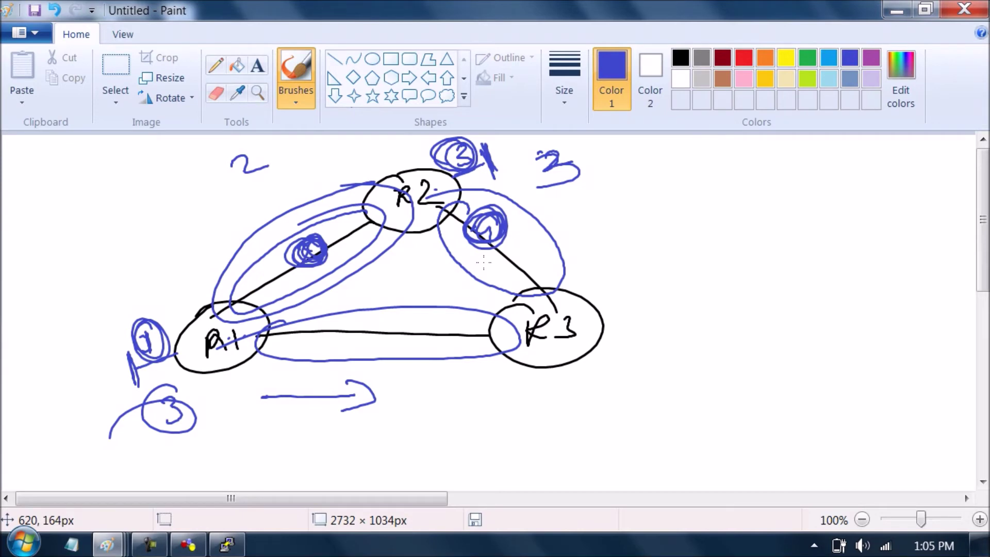
- Sketch a separate R1–R2 pair with a looped link and a label above it, and retrace the triangle's R1–R3 link in blue
{"action": "mouse_move", "coordinate": [714, 225]}
{"action": "left_mouse_down"}
{"action": "mouse_move", "coordinate": [727, 287]}
{"action": "mouse_move", "coordinate": [706, 222]}
{"action": "left_mouse_up"}
{"action": "mouse_move", "coordinate": [688, 255]}
{"action": "left_mouse_down"}
{"action": "mouse_move", "coordinate": [704, 257]}
{"action": "mouse_move", "coordinate": [705, 279]}
{"action": "left_mouse_up"}
{"action": "mouse_move", "coordinate": [711, 259]}
{"action": "left_mouse_down"}
{"action": "mouse_move", "coordinate": [717, 269]}
{"action": "mouse_move", "coordinate": [854, 248]}
{"action": "left_mouse_up"}
{"action": "mouse_move", "coordinate": [887, 223]}
{"action": "left_mouse_down"}
{"action": "mouse_move", "coordinate": [923, 271]}
{"action": "mouse_move", "coordinate": [879, 223]}
{"action": "left_mouse_up"}
{"action": "mouse_move", "coordinate": [882, 239]}
{"action": "left_mouse_down"}
{"action": "mouse_move", "coordinate": [883, 260]}
{"action": "mouse_move", "coordinate": [896, 255]}
{"action": "left_mouse_up"}
{"action": "mouse_move", "coordinate": [907, 239]}
{"action": "left_mouse_down"}
{"action": "mouse_move", "coordinate": [917, 253]}
{"action": "mouse_move", "coordinate": [758, 232]}
{"action": "mouse_move", "coordinate": [877, 265]}
{"action": "left_mouse_up"}
{"action": "left_click_drag", "start_coordinate": [805, 227], "coordinate": [845, 227]}
{"action": "mouse_move", "coordinate": [773, 200]}
{"action": "left_mouse_down"}
{"action": "mouse_move", "coordinate": [763, 221]}
{"action": "mouse_move", "coordinate": [812, 204]}
{"action": "mouse_move", "coordinate": [840, 206]}
{"action": "left_mouse_up"}
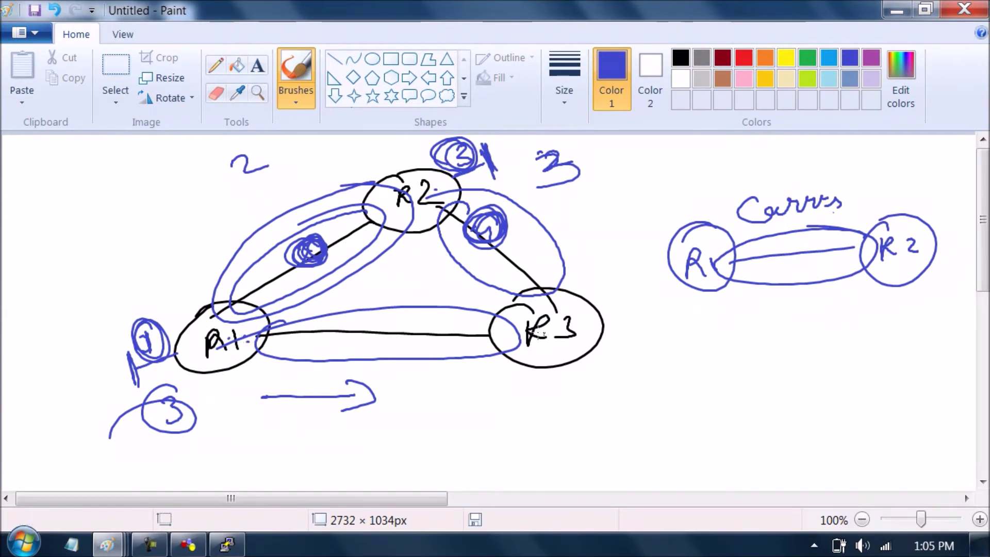
{"action": "mouse_move", "coordinate": [308, 333]}
{"action": "left_mouse_down"}
{"action": "mouse_move", "coordinate": [463, 336]}
{"action": "mouse_move", "coordinate": [252, 340]}
{"action": "mouse_move", "coordinate": [438, 332]}
{"action": "left_mouse_up"}
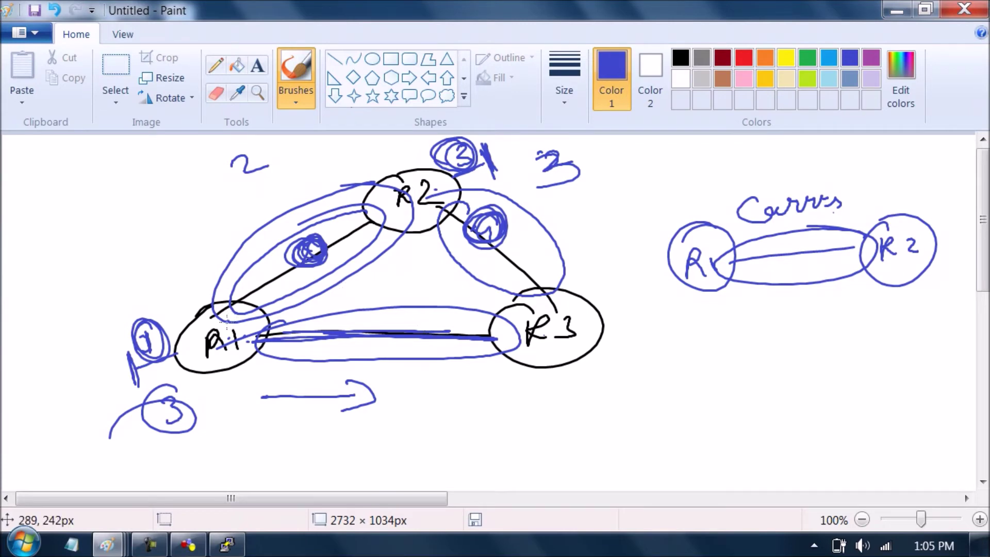
- In dark red, draw R2's update arrow to R1, mark R2's two networks, note a circled 2 → R2, and draw R1's outgoing arrow
{"action": "left_click", "coordinate": [722, 57]}
{"action": "mouse_move", "coordinate": [411, 168]}
{"action": "left_mouse_down"}
{"action": "mouse_move", "coordinate": [281, 184]}
{"action": "mouse_move", "coordinate": [220, 238]}
{"action": "mouse_move", "coordinate": [236, 238]}
{"action": "left_mouse_up"}
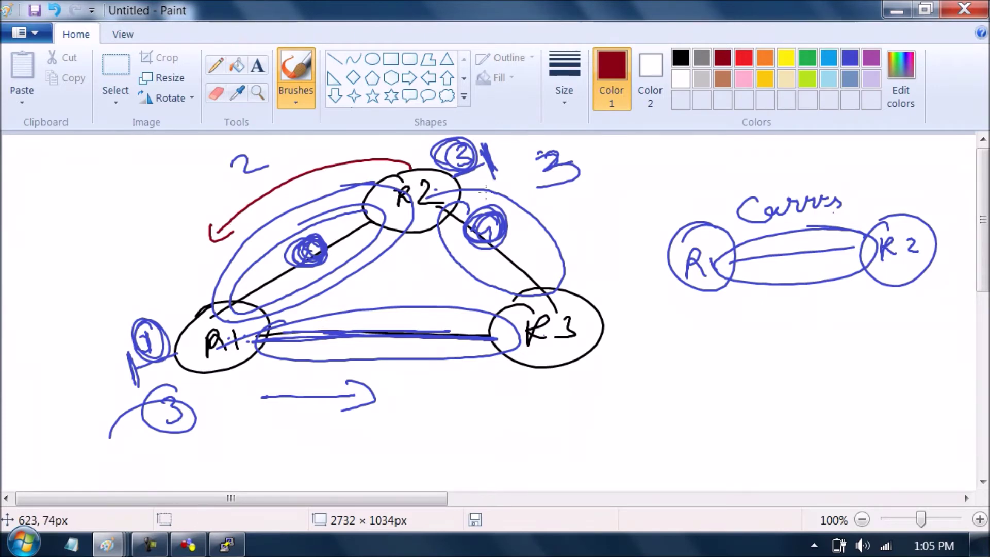
{"action": "left_click_drag", "start_coordinate": [477, 219], "coordinate": [466, 240]}
{"action": "mouse_move", "coordinate": [478, 177]}
{"action": "left_mouse_down"}
{"action": "mouse_move", "coordinate": [473, 153]}
{"action": "mouse_move", "coordinate": [476, 176]}
{"action": "left_mouse_up"}
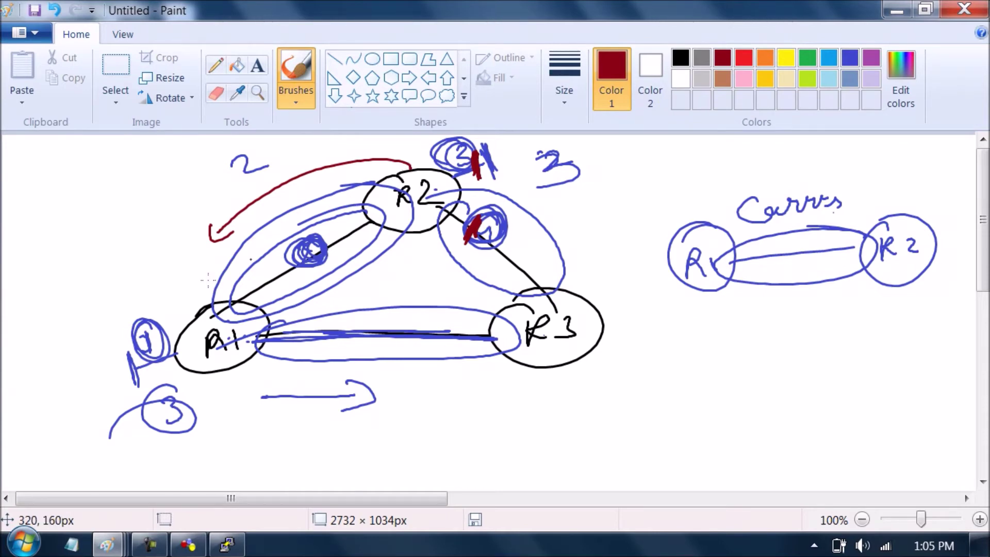
{"action": "mouse_move", "coordinate": [240, 304]}
{"action": "left_mouse_down"}
{"action": "mouse_move", "coordinate": [232, 301]}
{"action": "mouse_move", "coordinate": [265, 327]}
{"action": "mouse_move", "coordinate": [237, 301]}
{"action": "left_mouse_up"}
{"action": "mouse_move", "coordinate": [213, 372]}
{"action": "left_mouse_down"}
{"action": "mouse_move", "coordinate": [270, 410]}
{"action": "mouse_move", "coordinate": [266, 429]}
{"action": "left_mouse_up"}
{"action": "mouse_move", "coordinate": [58, 273]}
{"action": "left_mouse_down"}
{"action": "mouse_move", "coordinate": [98, 279]}
{"action": "mouse_move", "coordinate": [104, 261]}
{"action": "mouse_move", "coordinate": [178, 238]}
{"action": "left_mouse_up"}
{"action": "left_click_drag", "start_coordinate": [181, 220], "coordinate": [204, 230]}
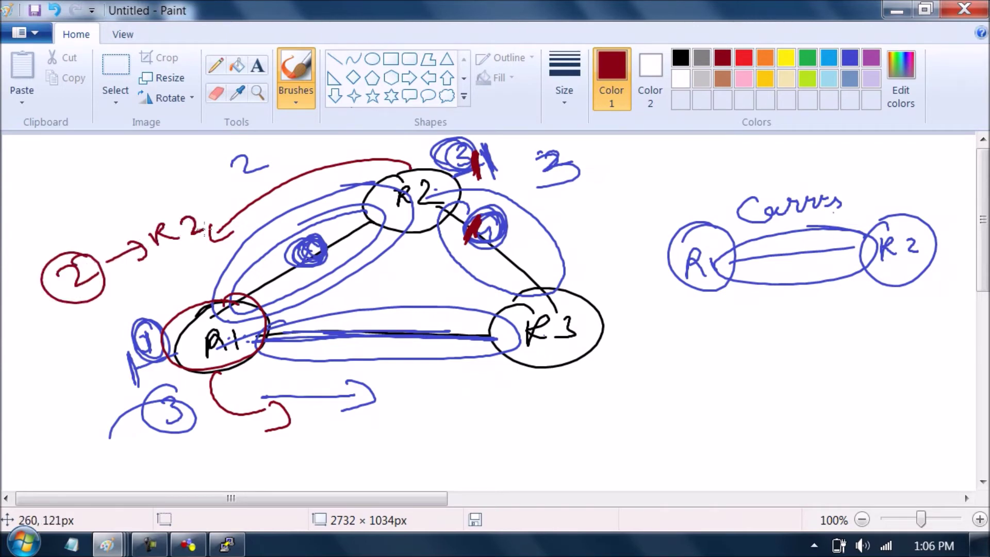
- Mark the R1–R2 network and R1's loopback in dark red, redraw R1's arrow towards R3, and write a circled 4 below their link
{"action": "left_click_drag", "start_coordinate": [293, 281], "coordinate": [297, 241]}
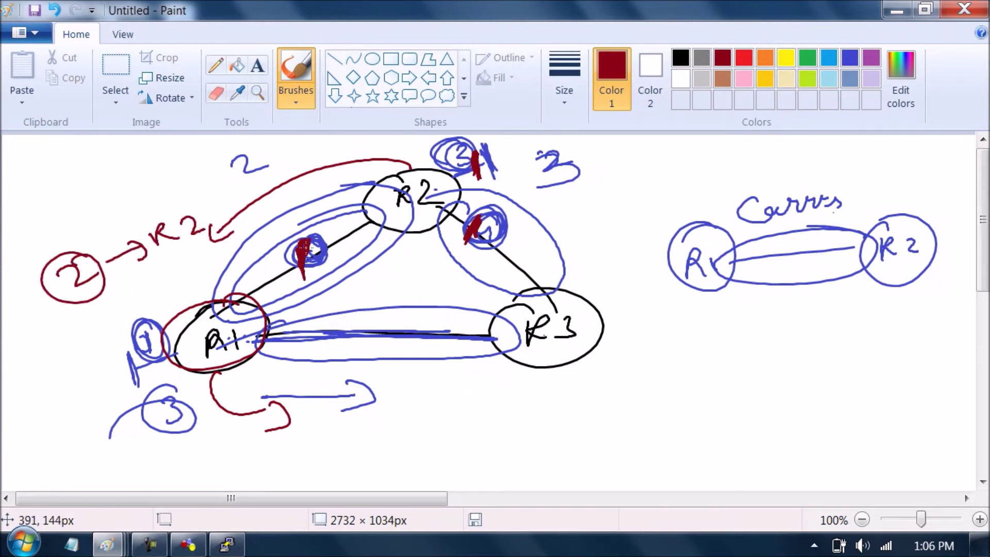
{"action": "mouse_move", "coordinate": [150, 330]}
{"action": "left_mouse_down"}
{"action": "mouse_move", "coordinate": [160, 364]}
{"action": "mouse_move", "coordinate": [148, 359]}
{"action": "left_mouse_up"}
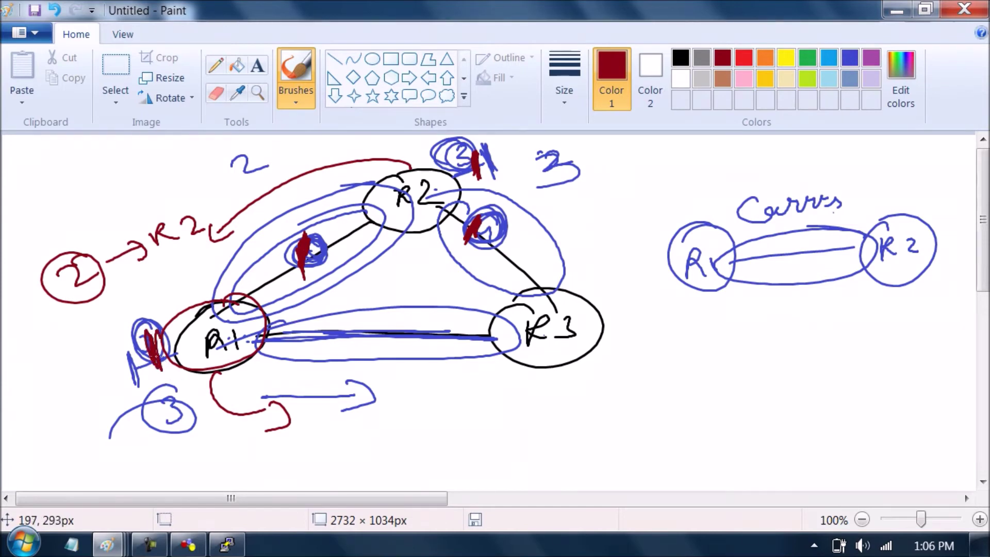
{"action": "mouse_move", "coordinate": [217, 370]}
{"action": "left_mouse_down"}
{"action": "mouse_move", "coordinate": [230, 415]}
{"action": "mouse_move", "coordinate": [284, 407]}
{"action": "mouse_move", "coordinate": [256, 438]}
{"action": "left_mouse_up"}
{"action": "mouse_move", "coordinate": [322, 343]}
{"action": "left_mouse_down"}
{"action": "mouse_move", "coordinate": [489, 340]}
{"action": "mouse_move", "coordinate": [343, 341]}
{"action": "left_mouse_up"}
{"action": "mouse_move", "coordinate": [471, 379]}
{"action": "left_mouse_down"}
{"action": "mouse_move", "coordinate": [485, 421]}
{"action": "mouse_move", "coordinate": [429, 426]}
{"action": "left_mouse_up"}
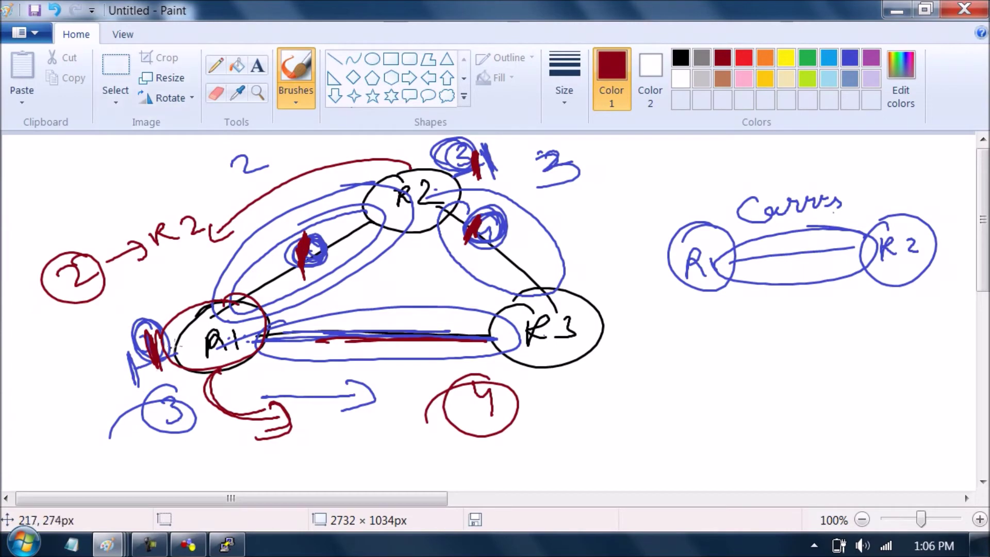
- Switch to R1's console and examine the destination, interface and route count of the RIP update sent via Loopback1
{"action": "left_click", "coordinate": [227, 543]}
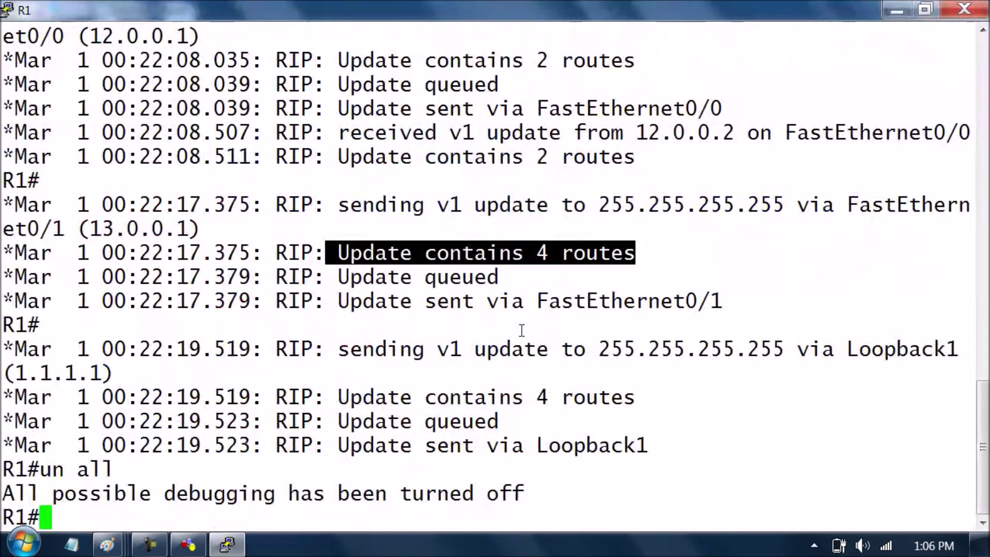
{"action": "left_click", "coordinate": [521, 330]}
{"action": "left_click_drag", "start_coordinate": [333, 350], "coordinate": [781, 348]}
{"action": "left_click_drag", "start_coordinate": [846, 348], "coordinate": [936, 361]}
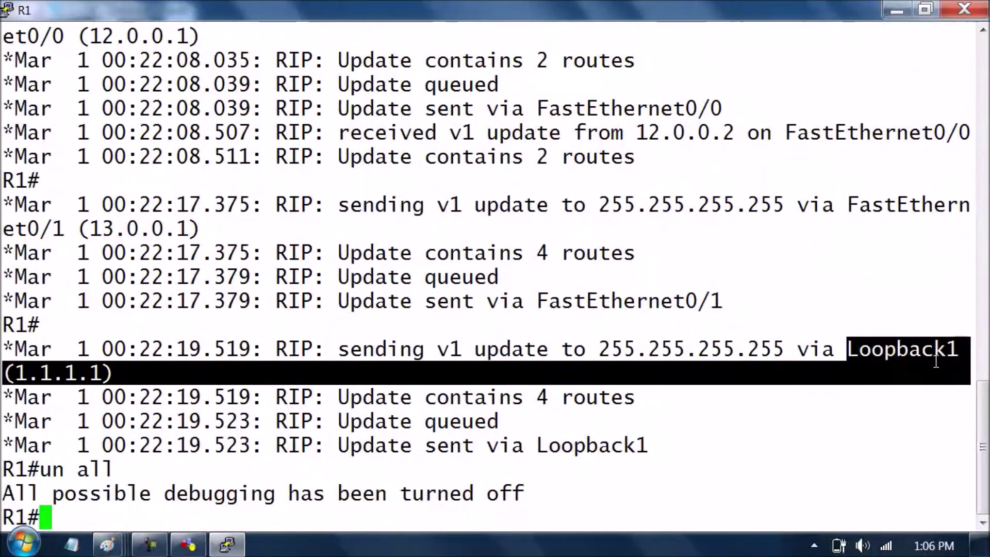
{"action": "left_click", "coordinate": [936, 362]}
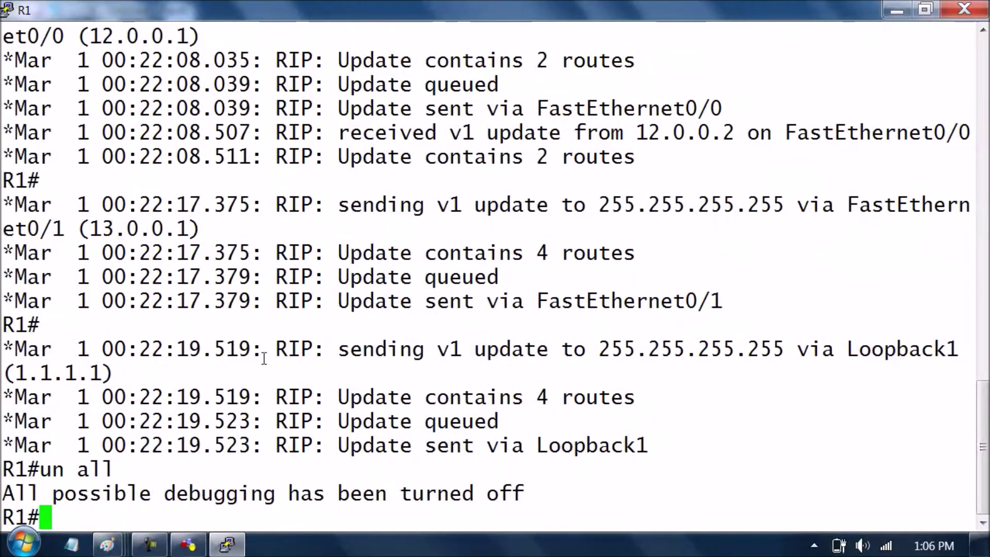
{"action": "left_click_drag", "start_coordinate": [835, 349], "coordinate": [954, 355]}
{"action": "left_click", "coordinate": [777, 386]}
{"action": "left_click_drag", "start_coordinate": [450, 396], "coordinate": [650, 399]}
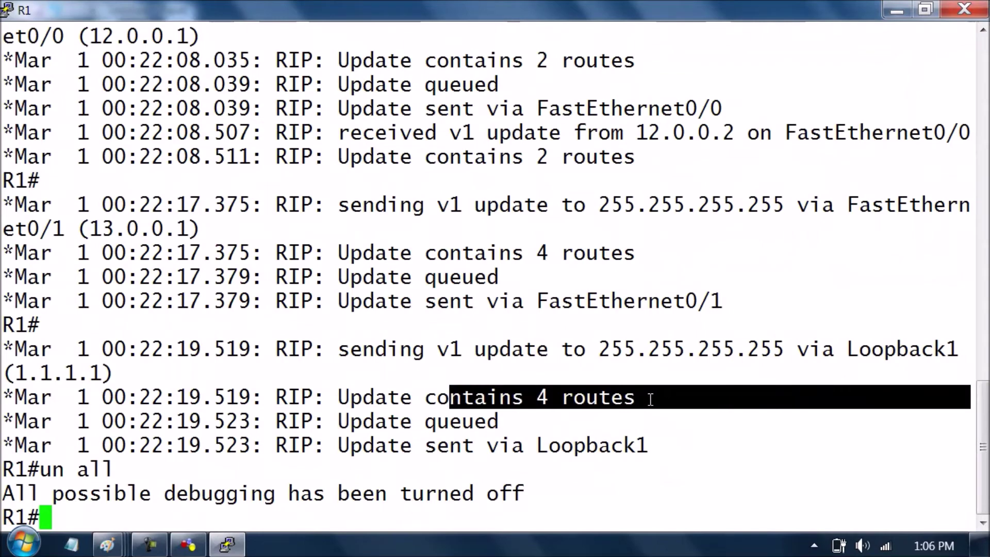
{"action": "left_click", "coordinate": [667, 457]}
- Return to the Paint sketch and, in red, draw R1's loopback update arrow, loop the loopback stub, and mark the four advertised networks
{"action": "left_click", "coordinate": [897, 10]}
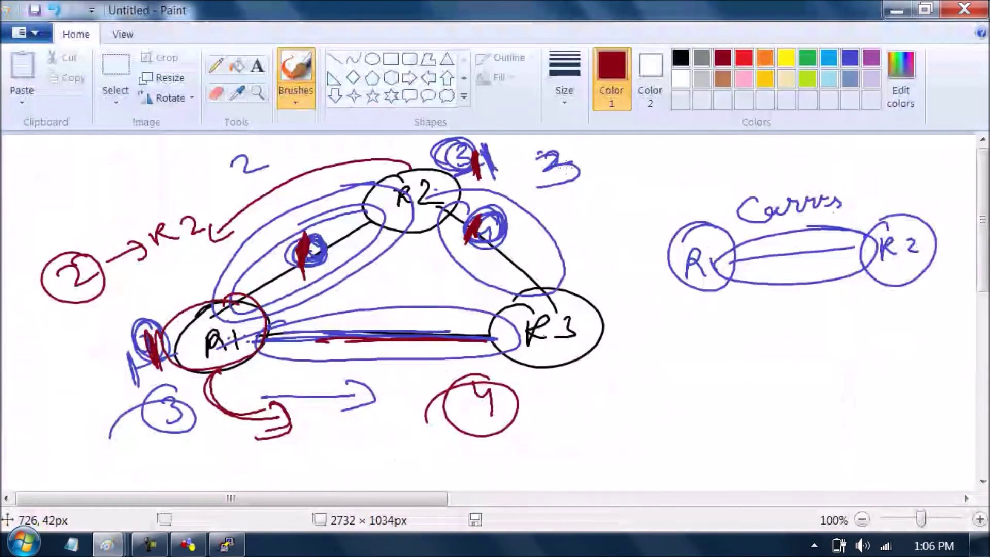
{"action": "left_click", "coordinate": [738, 58]}
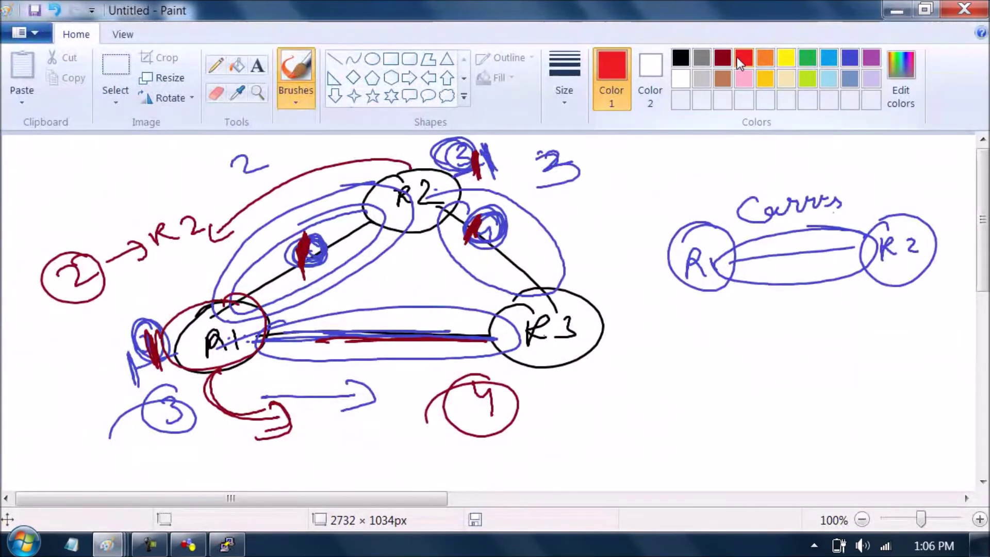
{"action": "mouse_move", "coordinate": [197, 323]}
{"action": "left_mouse_down"}
{"action": "mouse_move", "coordinate": [91, 344]}
{"action": "mouse_move", "coordinate": [95, 356]}
{"action": "left_mouse_up"}
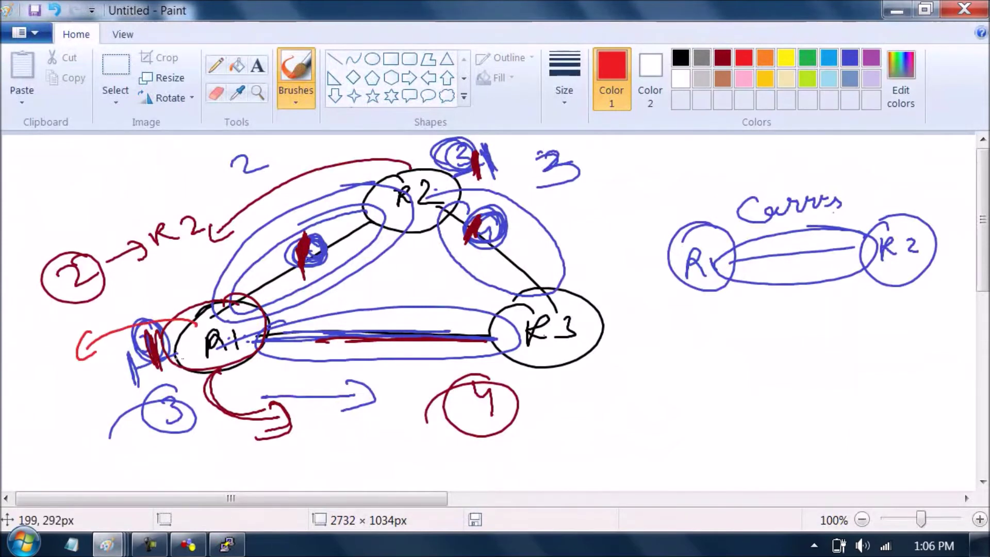
{"action": "mouse_move", "coordinate": [173, 350]}
{"action": "left_mouse_down"}
{"action": "mouse_move", "coordinate": [59, 402]}
{"action": "mouse_move", "coordinate": [175, 356]}
{"action": "mouse_move", "coordinate": [161, 384]}
{"action": "mouse_move", "coordinate": [179, 344]}
{"action": "left_mouse_up"}
{"action": "left_click_drag", "start_coordinate": [330, 233], "coordinate": [335, 261]}
{"action": "left_click_drag", "start_coordinate": [340, 357], "coordinate": [341, 330]}
{"action": "left_click_drag", "start_coordinate": [447, 147], "coordinate": [470, 140]}
{"action": "mouse_move", "coordinate": [483, 224]}
{"action": "left_mouse_down"}
{"action": "mouse_move", "coordinate": [494, 203]}
{"action": "mouse_move", "coordinate": [485, 232]}
{"action": "left_mouse_up"}
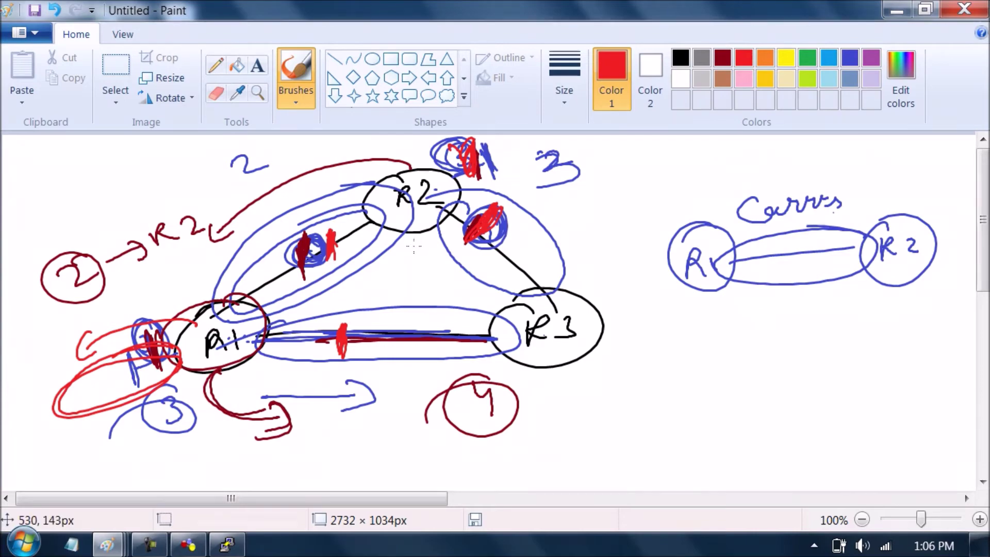
- Switch to R1's console and display its routing table with show ip route
{"action": "key", "text": "alt+Tab"}
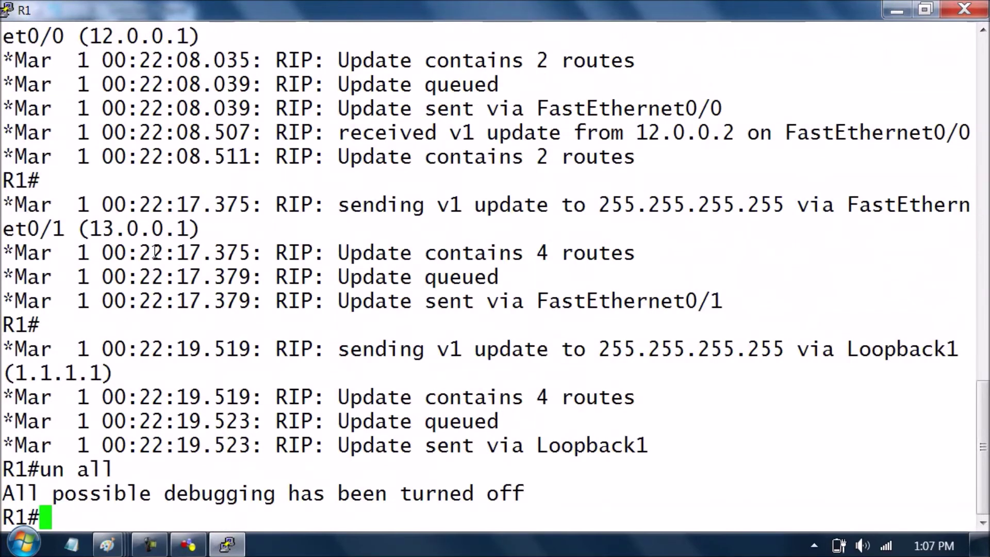
{"action": "type", "text": "show ip ro"}
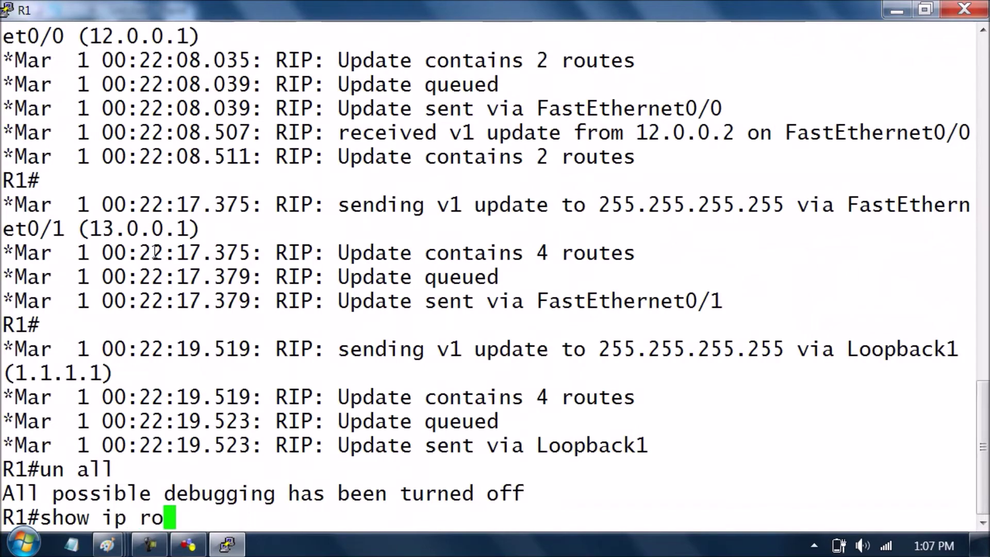
{"action": "key", "text": "Tab"}
{"action": "key", "text": "Return"}
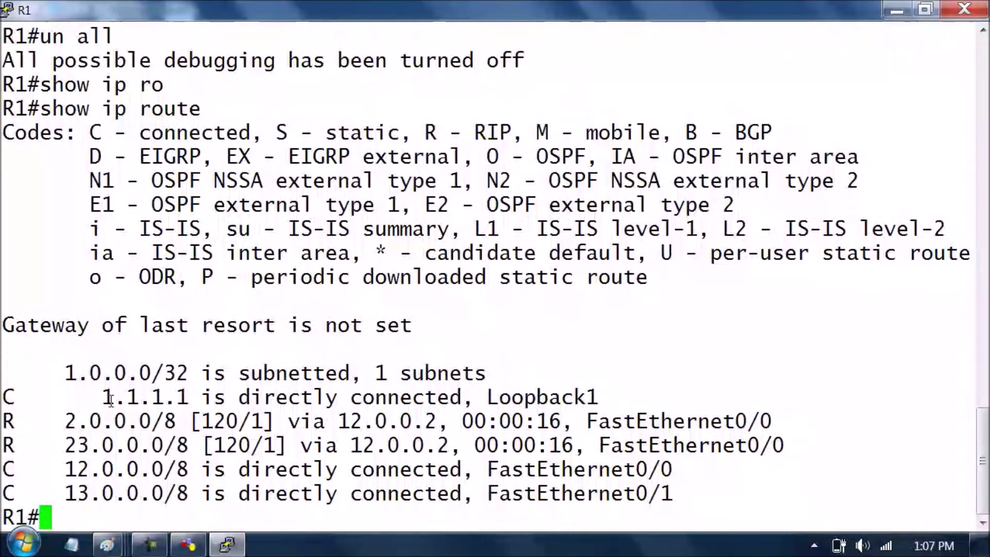
- Examine the prefixes and next hop of the RIP routes 2.0.0.0/8 and 23.0.0.0/8 in R1's routing table
{"action": "left_click_drag", "start_coordinate": [2, 420], "coordinate": [162, 420]}
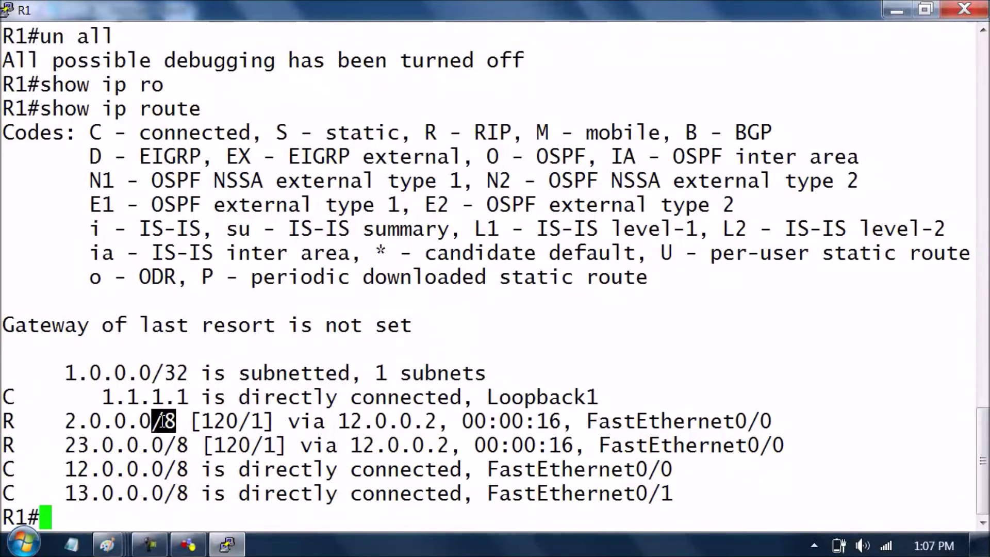
{"action": "left_click_drag", "start_coordinate": [67, 445], "coordinate": [439, 428]}
{"action": "left_click_drag", "start_coordinate": [351, 448], "coordinate": [452, 446]}
{"action": "left_click", "coordinate": [366, 517]}
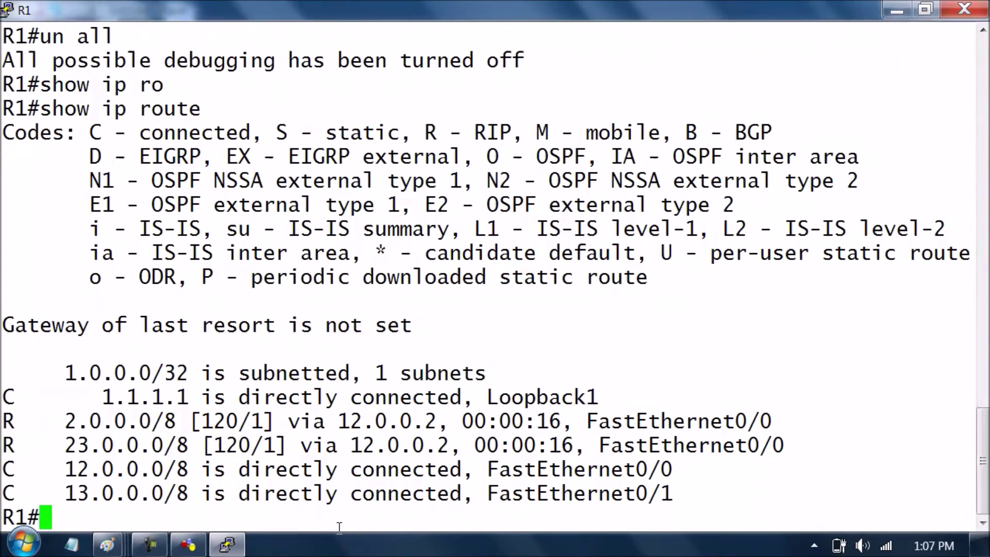
- Enter global configuration mode on R1 and set the console window's transparency to 40% over the GNS3 topology
{"action": "type", "text": "conf t"}
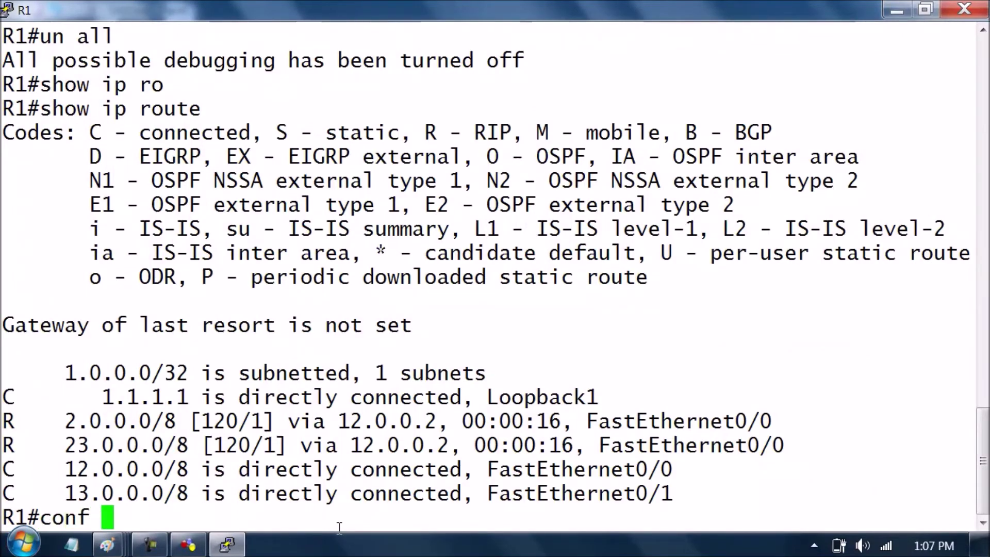
{"action": "key", "text": "Return"}
{"action": "left_click", "coordinate": [896, 9]}
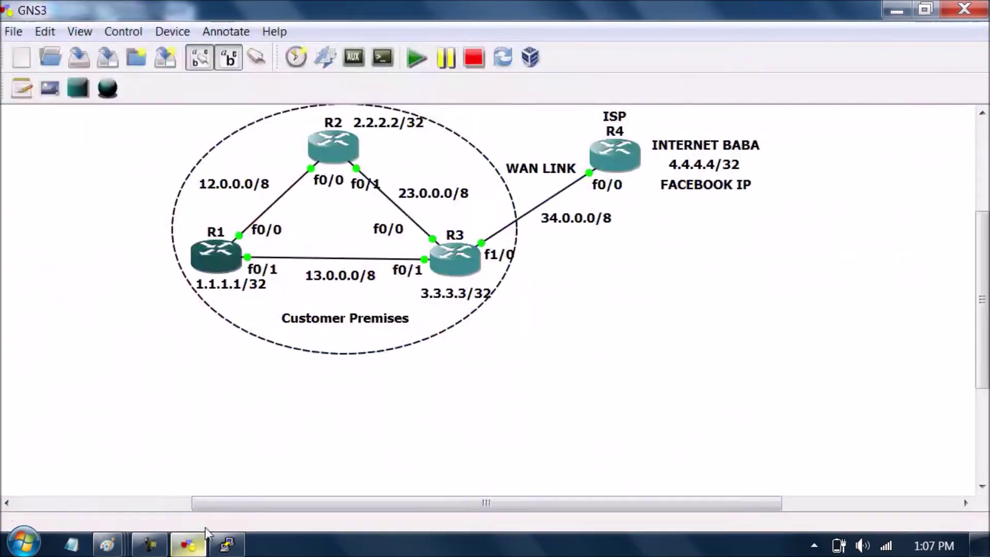
{"action": "left_click", "coordinate": [226, 544]}
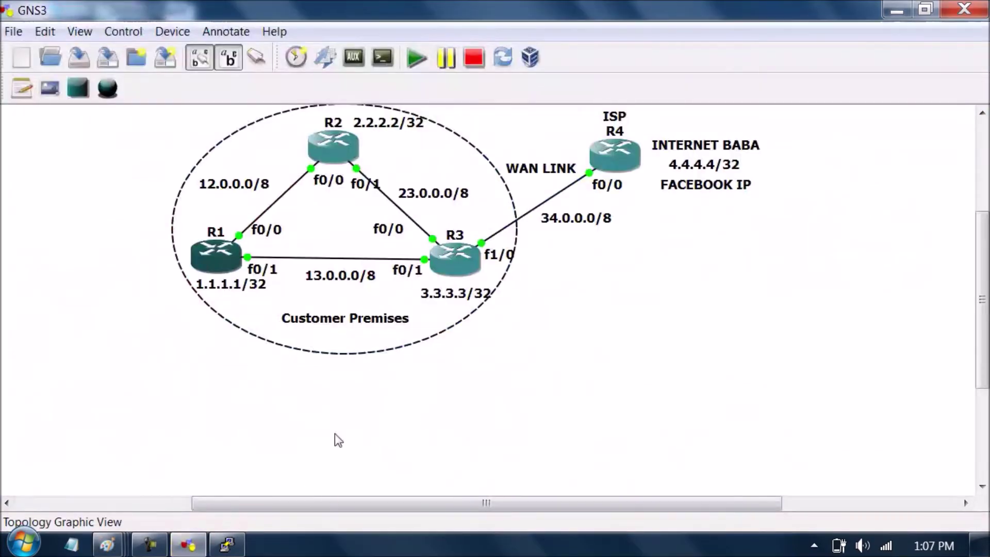
{"action": "left_click", "coordinate": [227, 544]}
{"action": "left_click", "coordinate": [227, 502]}
{"action": "right_click", "coordinate": [481, 8]}
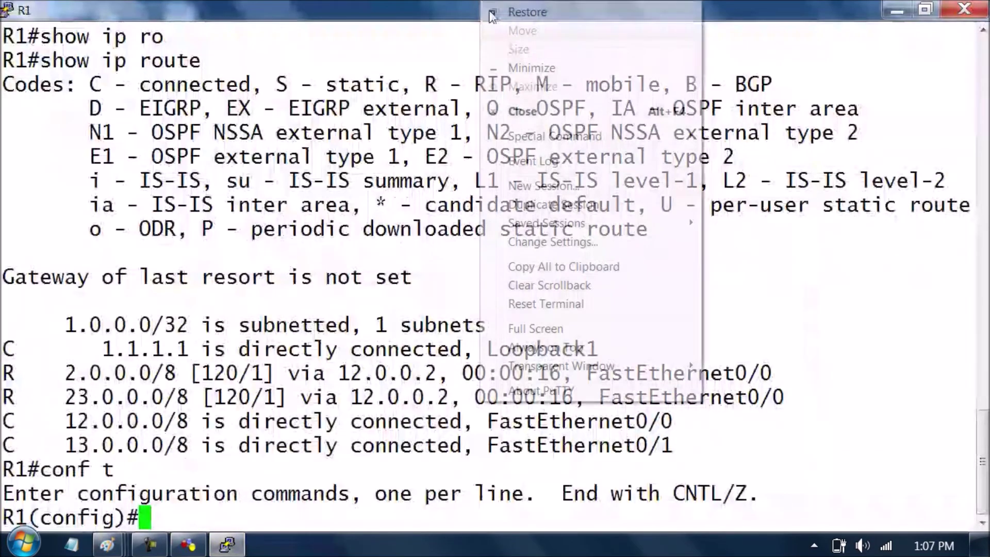
{"action": "mouse_move", "coordinate": [593, 365]}
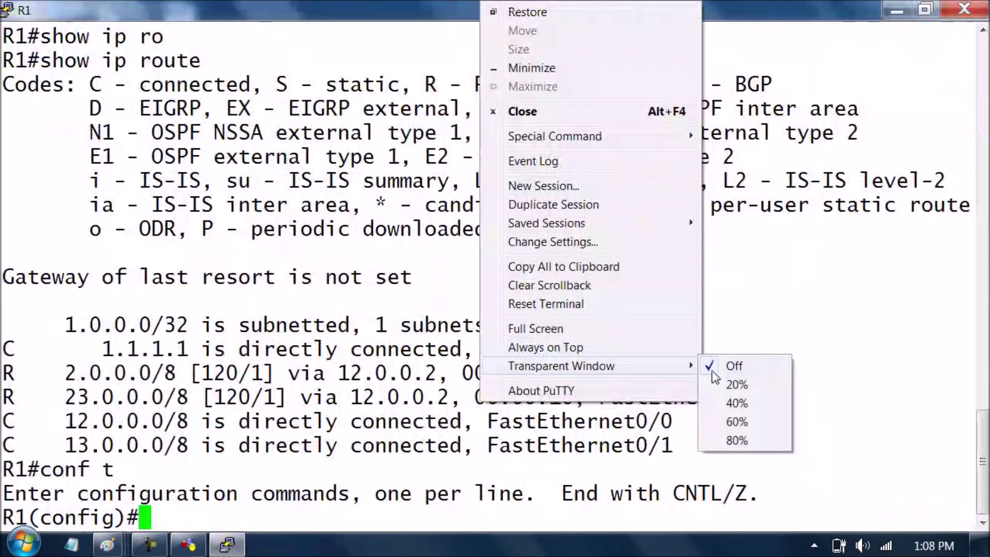
{"action": "left_click", "coordinate": [748, 401]}
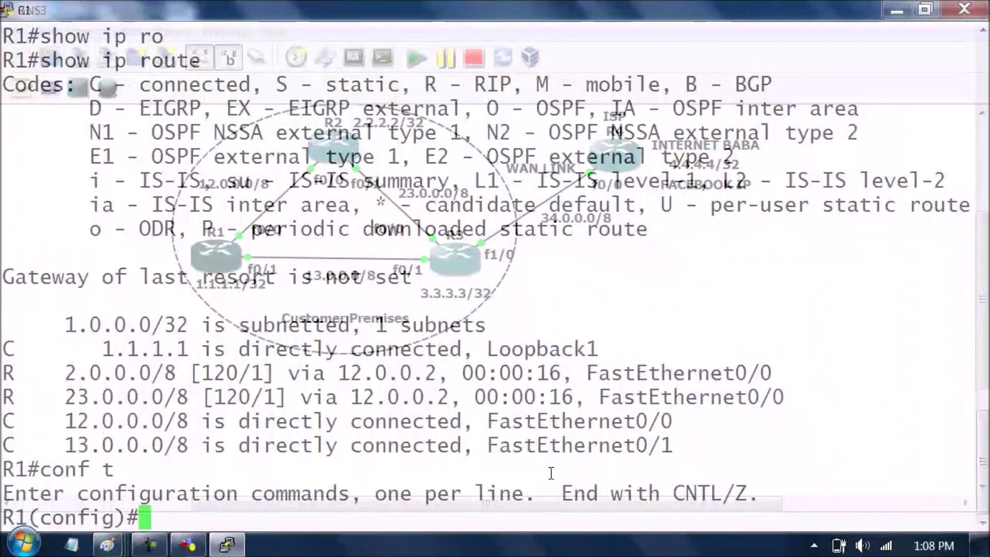
- Add blank prompt lines in R1's configuration mode to scroll the routing output up and off the topology behind it
{"action": "key", "text": "Return"}
{"action": "key", "text": "Return"}
{"action": "key", "text": "Return"}
{"action": "key", "text": "Return"}
{"action": "key", "text": "Return"}
{"action": "key", "text": "Return"}
{"action": "key", "text": "Return"}
{"action": "key", "text": "Return"}
{"action": "key", "text": "Return"}
{"action": "key", "text": "Return"}
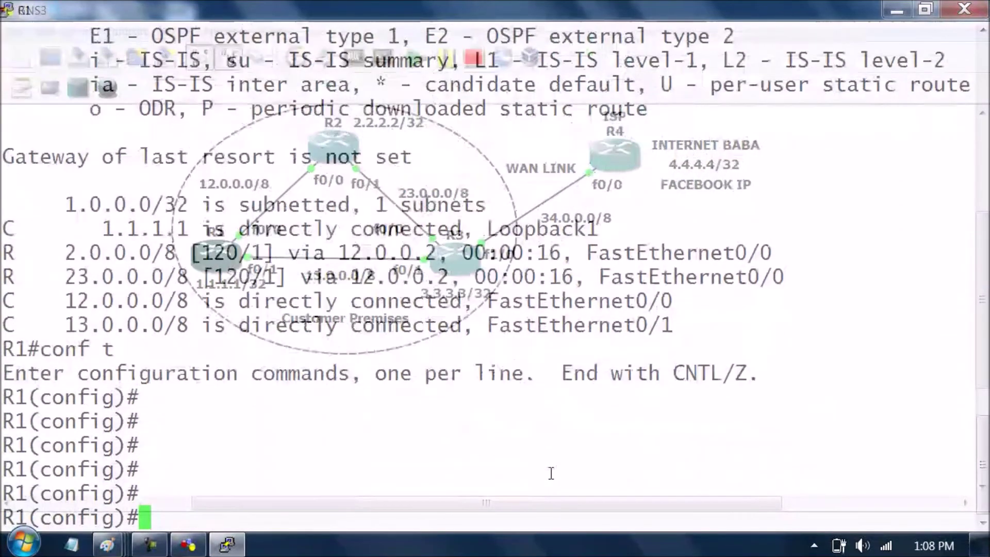
{"action": "key", "text": "Return"}
{"action": "key", "text": "Return"}
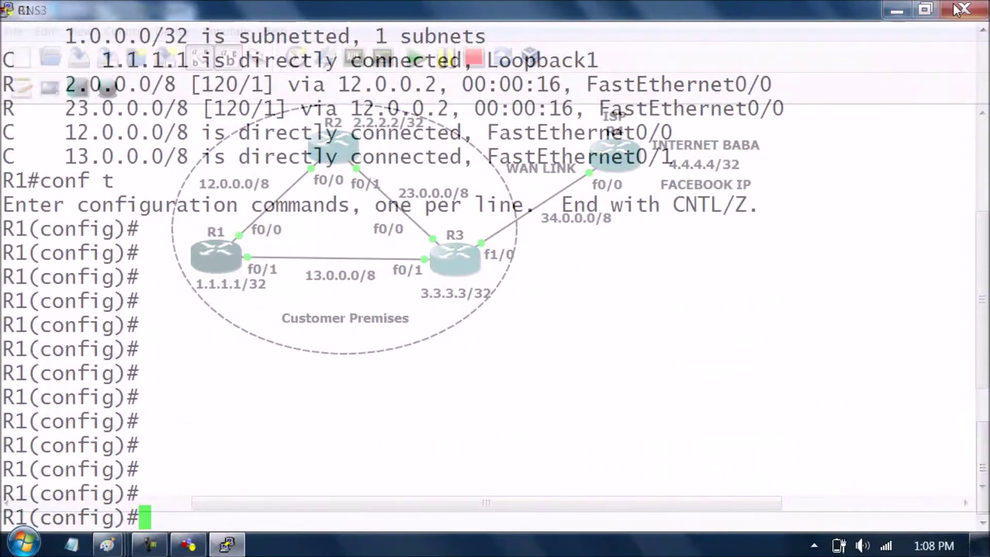
- Switch from R1's console to R3's console and set its window transparency to 40% over the topology
{"action": "left_click", "coordinate": [897, 8]}
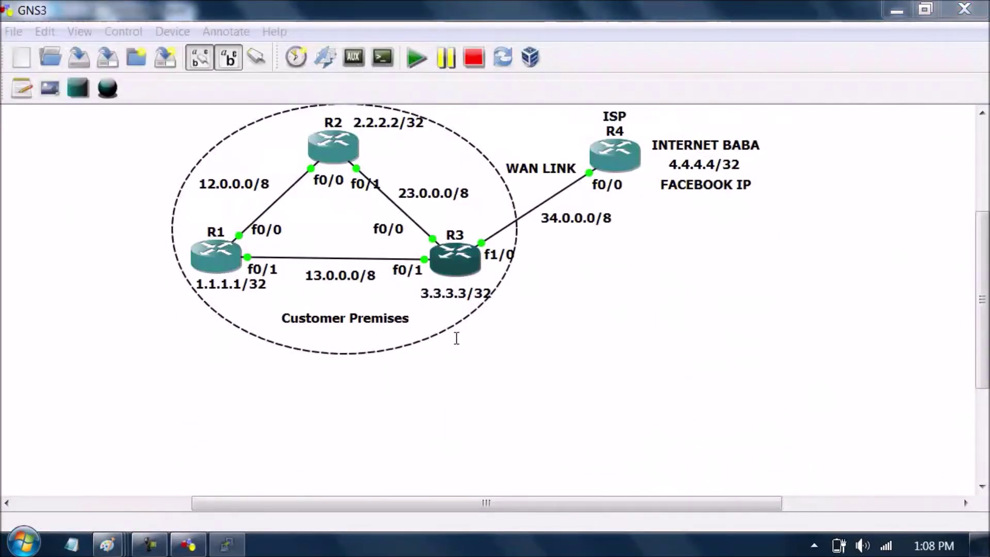
{"action": "double_click", "coordinate": [488, 116]}
{"action": "right_click", "coordinate": [532, 8]}
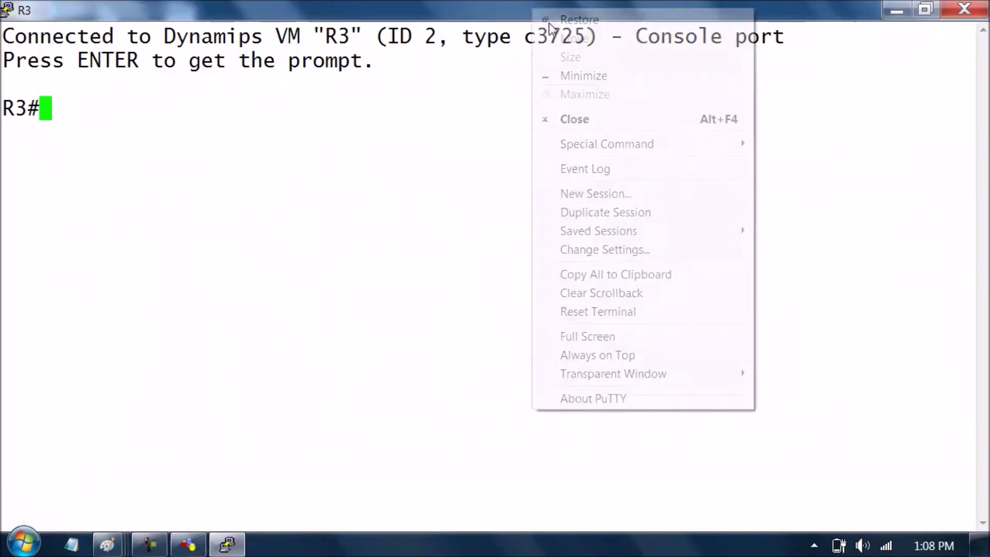
{"action": "mouse_move", "coordinate": [745, 372]}
{"action": "left_click", "coordinate": [789, 410]}
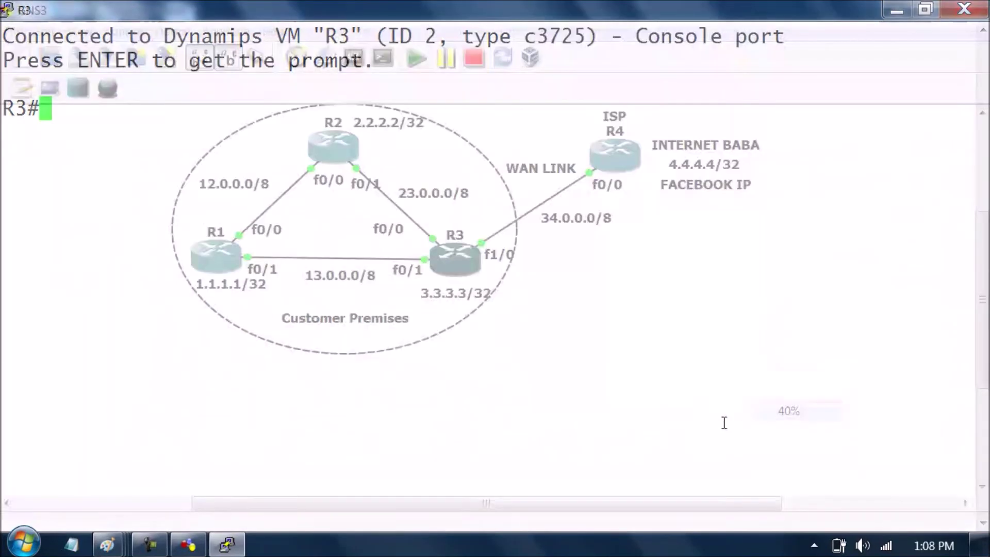
{"action": "type", "text": "conf t"}
{"action": "key", "text": "Return"}
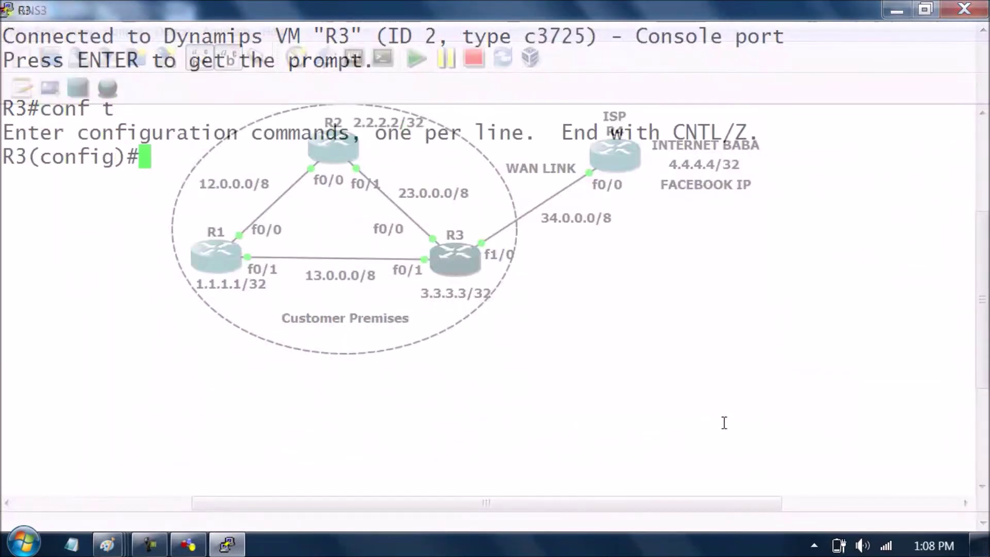
{"action": "type", "text": "router"}
{"action": "key", "text": "Tab"}
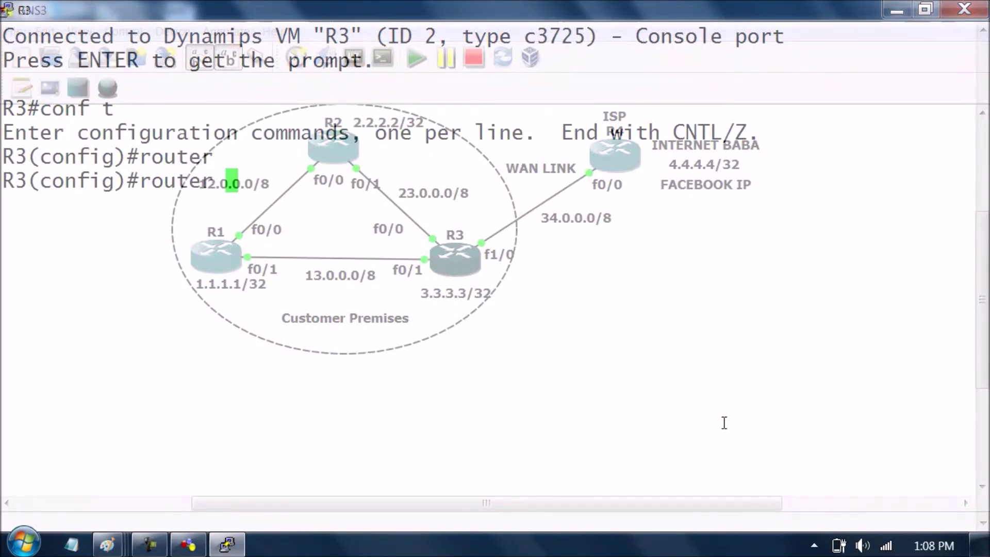
{"action": "key", "text": "BackSpace"}
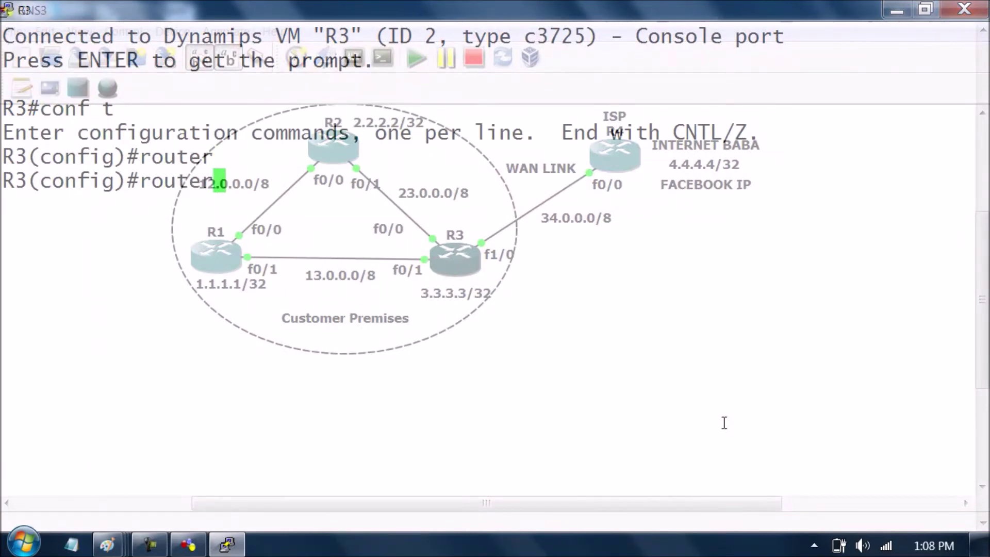
{"action": "key", "text": "BackSpace"}
{"action": "key", "text": "BackSpace"}
{"action": "key", "text": "BackSpace"}
{"action": "key", "text": "BackSpace"}
{"action": "key", "text": "BackSpace"}
{"action": "key", "text": "BackSpace"}
{"action": "type", "text": "ext"}
{"action": "key", "text": "Return"}
{"action": "key", "text": "Return"}
{"action": "type", "text": "exit"}
{"action": "key", "text": "Return"}
- Display R3's interface brief with the filter show ip int br | ex unasss
{"action": "type", "text": "show ip"}
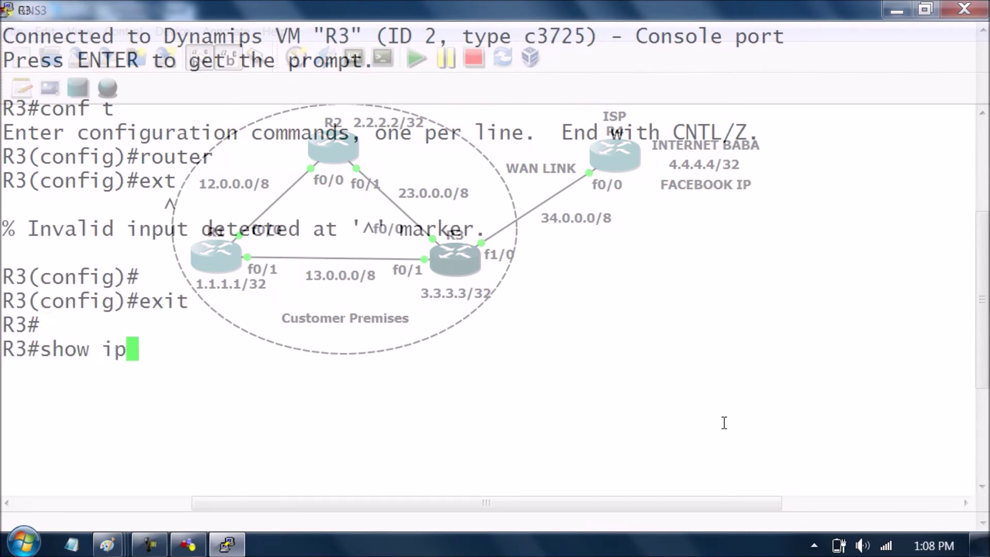
{"action": "type", "text": " int br | ex unasss"}
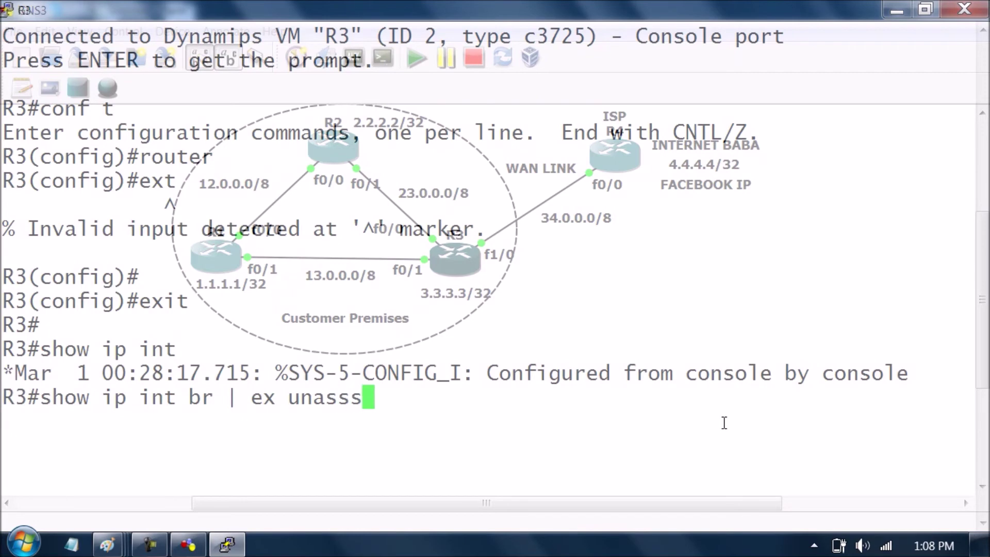
{"action": "key", "text": "Return"}
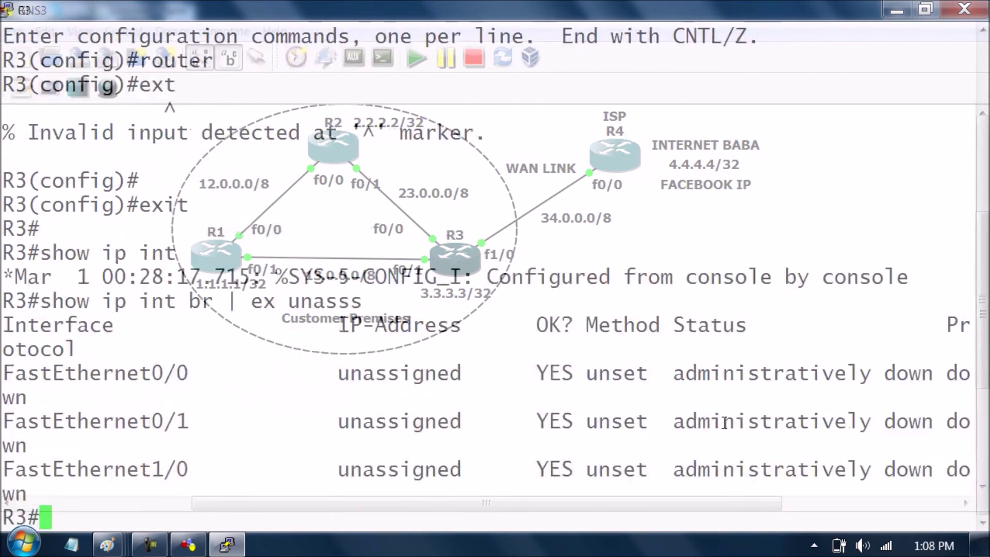
{"action": "key", "text": "Return"}
{"action": "key", "text": "Return"}
{"action": "key", "text": "Return"}
- In R3's global configuration mode, assign 23.0.0.3 255.0.0.0 to FastEthernet0/0 and bring the interface up
{"action": "type", "text": "coi"}
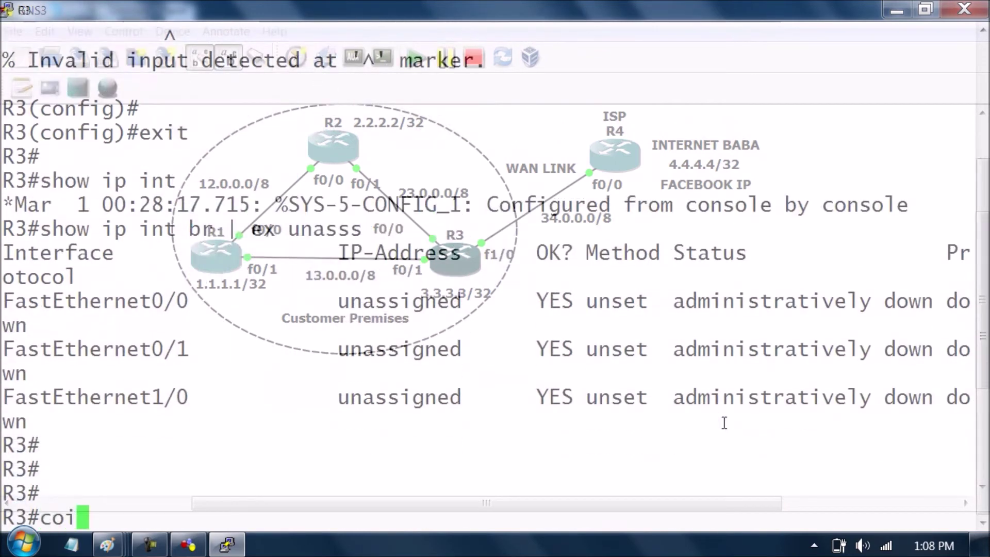
{"action": "type", "text": "f t"}
{"action": "key", "text": "Return"}
{"action": "type", "text": "int fa0/0"}
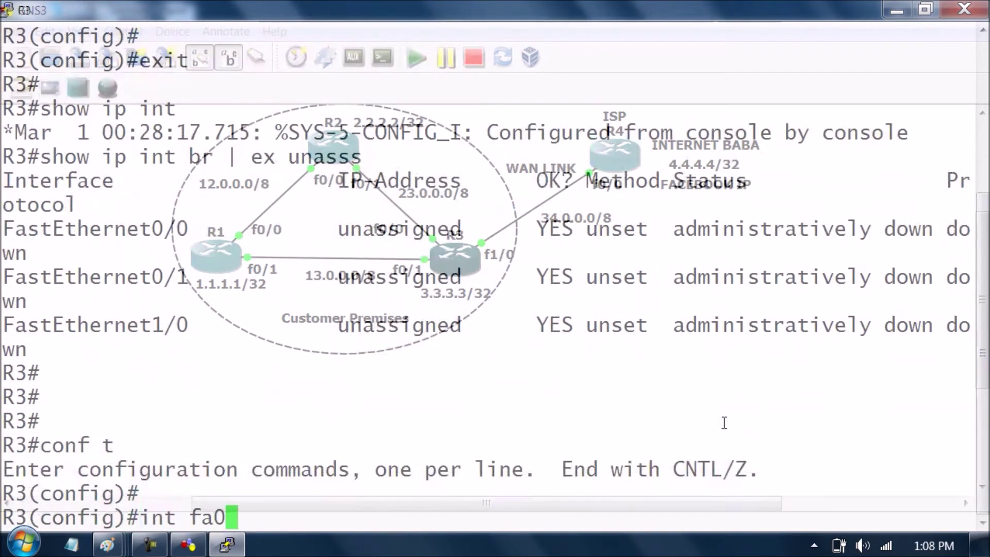
{"action": "key", "text": "Return"}
{"action": "type", "text": "ip add"}
{"action": "key", "text": "Tab"}
{"action": "type", "text": "23.0.0.3 255."}
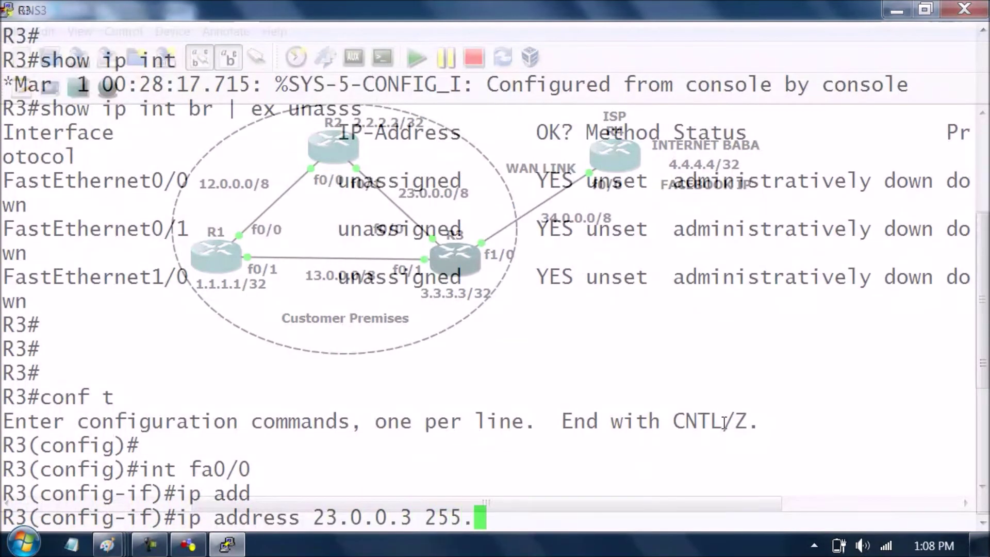
{"action": "type", "text": "0.0.0"}
{"action": "key", "text": "Return"}
{"action": "type", "text": "no sh"}
{"action": "key", "text": "Tab"}
{"action": "key", "text": "Return"}
{"action": "type", "text": "exit"}
{"action": "key", "text": "Return"}
- Assign 13.0.0.3 255.0.0.0 to R3's FastEthernet0/1 and bring the interface up
{"action": "type", "text": "int fa0/1"}
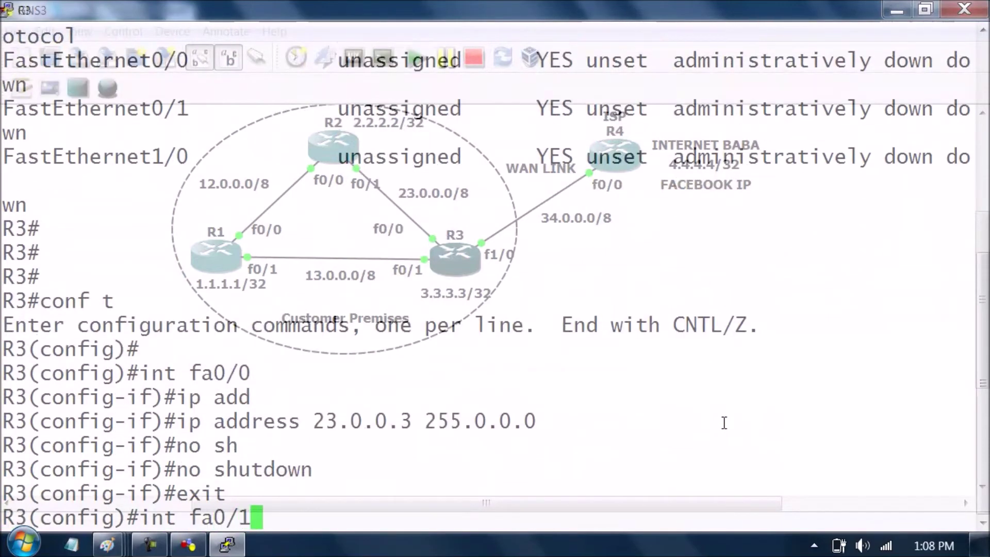
{"action": "key", "text": "Return"}
{"action": "type", "text": "ip add"}
{"action": "key", "text": "Tab"}
{"action": "type", "text": "13."}
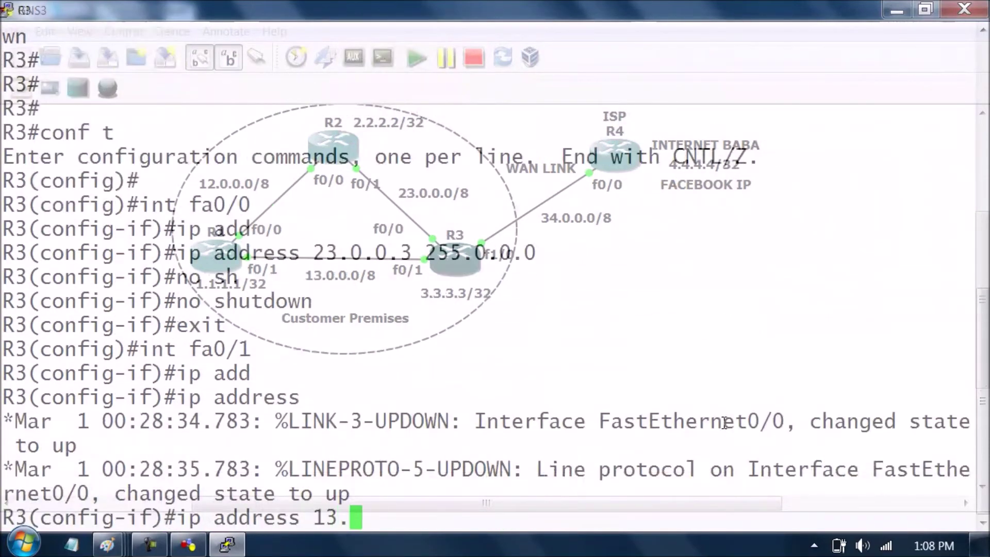
{"action": "type", "text": "0.0.3 255.0.0.0"}
{"action": "key", "text": "Return"}
{"action": "type", "text": "no"}
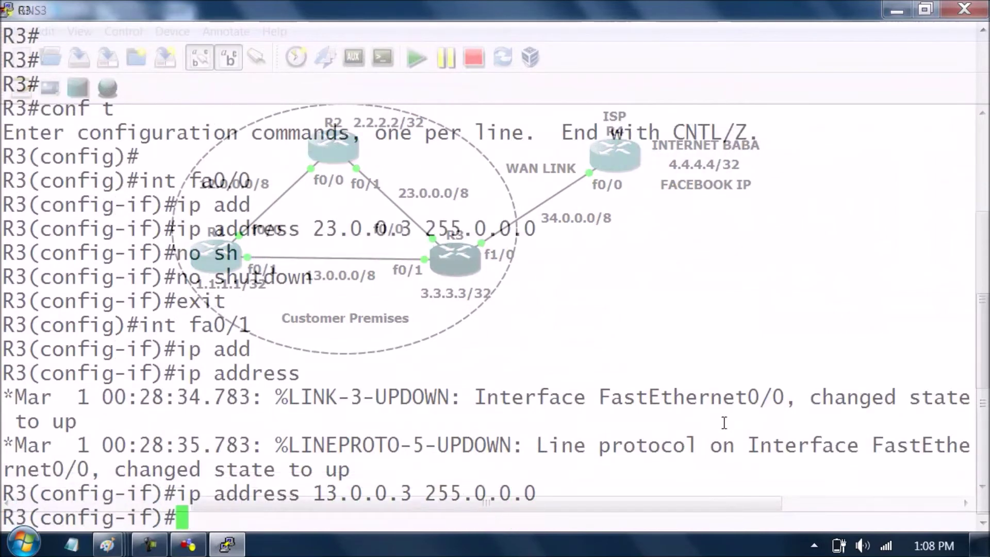
{"action": "type", "text": " sh"}
{"action": "key", "text": "Tab"}
{"action": "key", "text": "Return"}
{"action": "type", "text": "exit"}
{"action": "key", "text": "Return"}
- Assign 34.0.0.3 255.0.0.0 to R3's FastEthernet1/0 and bring the interface up
{"action": "type", "text": "int fa1/0"}
{"action": "key", "text": "Return"}
{"action": "type", "text": "ip"}
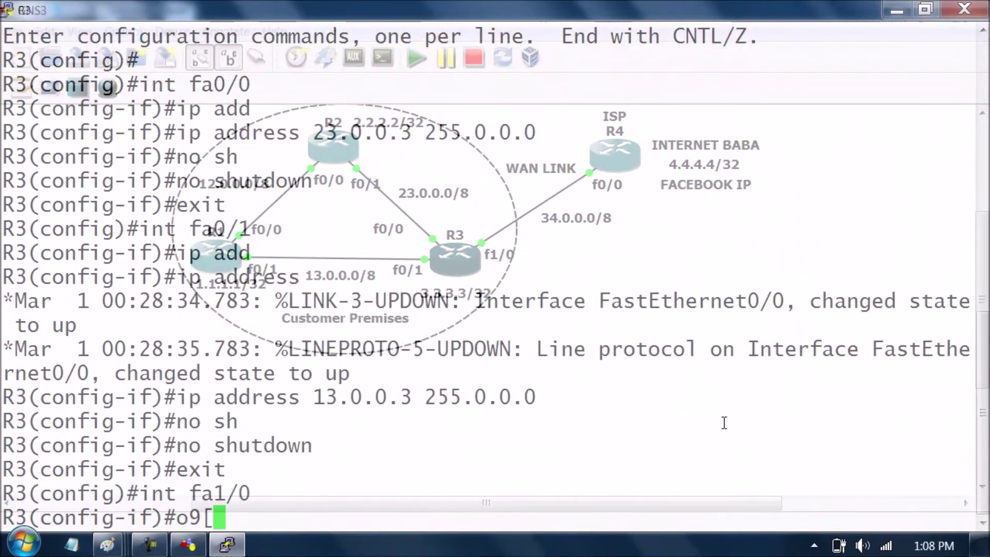
{"action": "type", "text": " add"}
{"action": "key", "text": "Tab"}
{"action": "type", "text": "34.0.0.3 255.0.0.0"}
{"action": "key", "text": "Return"}
{"action": "type", "text": "no sh"}
{"action": "key", "text": "Tab"}
{"action": "key", "text": "Return"}
{"action": "type", "text": "exit"}
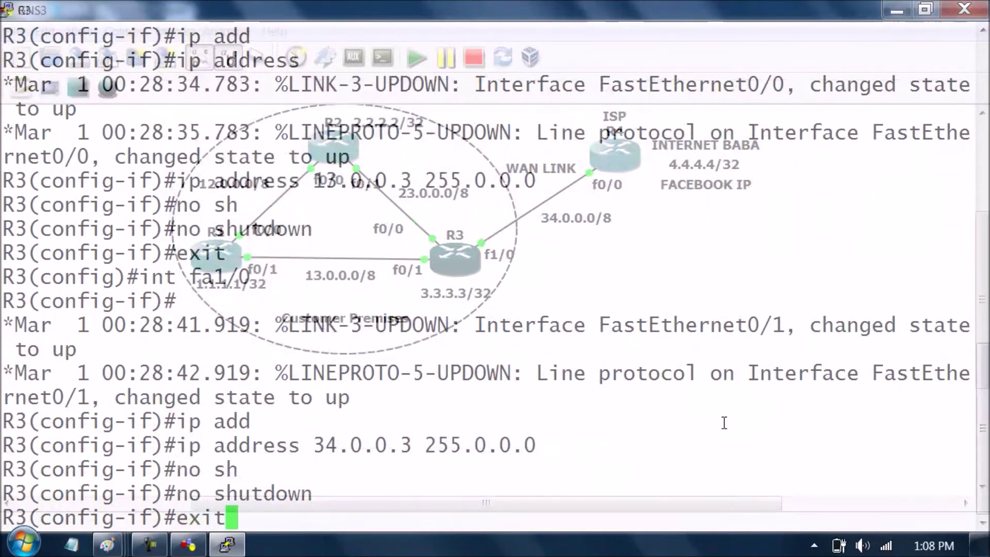
{"action": "key", "text": "Return"}
- Create Loopback 1 on R3 with IP address 3.3.3.3 255.255.255.255 and return to global configuration mode
{"action": "type", "text": "int lo"}
{"action": "key", "text": "Tab"}
{"action": "type", "text": "1"}
{"action": "key", "text": "Return"}
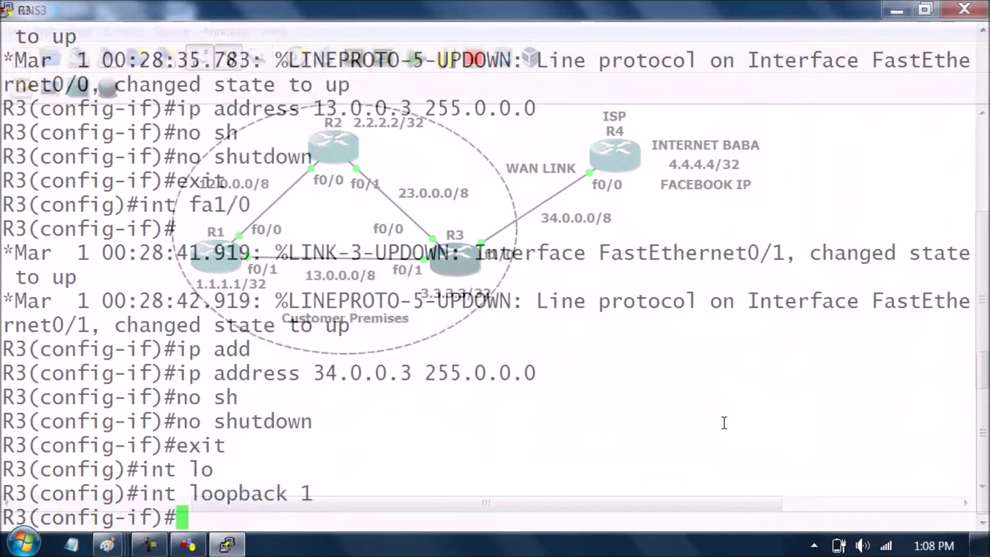
{"action": "type", "text": "ip add"}
{"action": "key", "text": "Tab"}
{"action": "type", "text": "3.3"}
{"action": "key", "text": "BackSpace"}
{"action": "key", "text": "BackSpace"}
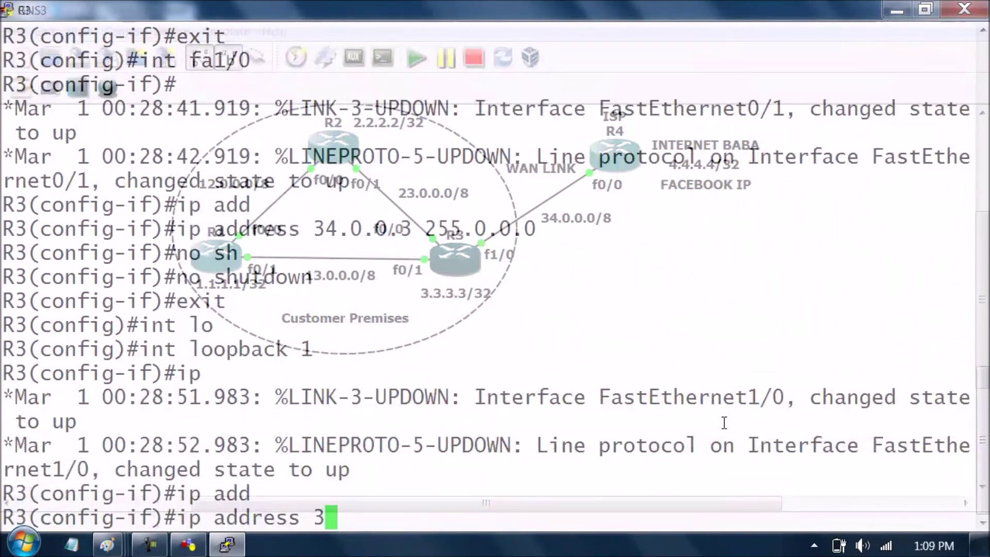
{"action": "type", "text": ".3.3.3 255.255.255.255"}
{"action": "key", "text": "Return"}
{"action": "type", "text": "ex"}
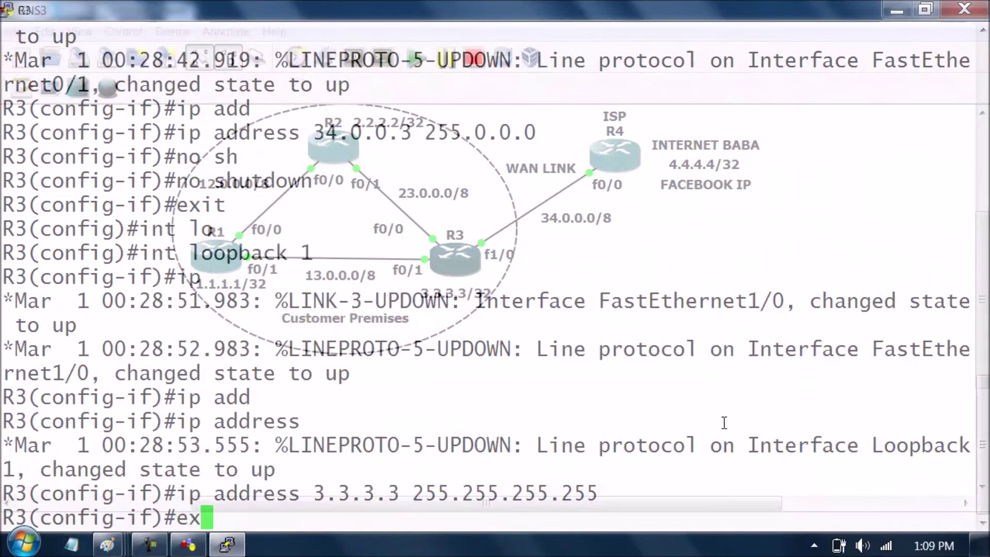
{"action": "type", "text": "it"}
{"action": "key", "text": "Return"}
{"action": "key", "text": "Return"}
{"action": "key", "text": "Return"}
{"action": "key", "text": "Return"}
- Start the RIP routing process on R3 and advertise network 23.0.0.0
{"action": "type", "text": "rout"}
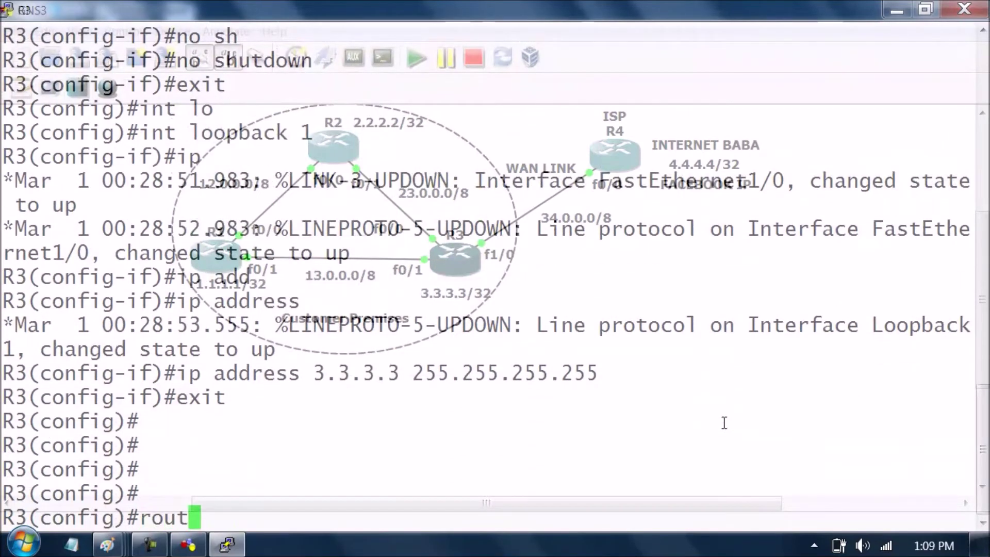
{"action": "key", "text": "Tab"}
{"action": "type", "text": "ri"}
{"action": "key", "text": "Tab"}
{"action": "key", "text": "Return"}
{"action": "type", "text": "net"}
{"action": "key", "text": "Tab"}
{"action": "type", "text": "12"}
{"action": "key", "text": "BackSpace"}
{"action": "key", "text": "BackSpace"}
{"action": "type", "text": "23.0.0.0"}
{"action": "key", "text": "Return"}
- Advertise networks 13.0.0.0 and 3.0.0.0 in R3's RIP process
{"action": "type", "text": "net"}
{"action": "key", "text": "Tab"}
{"action": "type", "text": "13.0.0.0"}
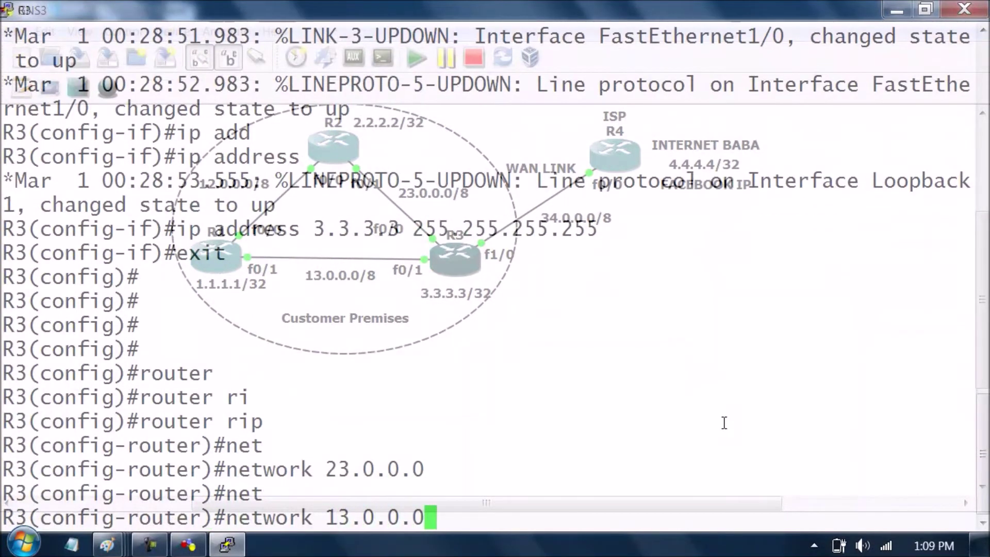
{"action": "key", "text": "Return"}
{"action": "type", "text": "net"}
{"action": "key", "text": "Tab"}
{"action": "type", "text": "3.0.0.0"}
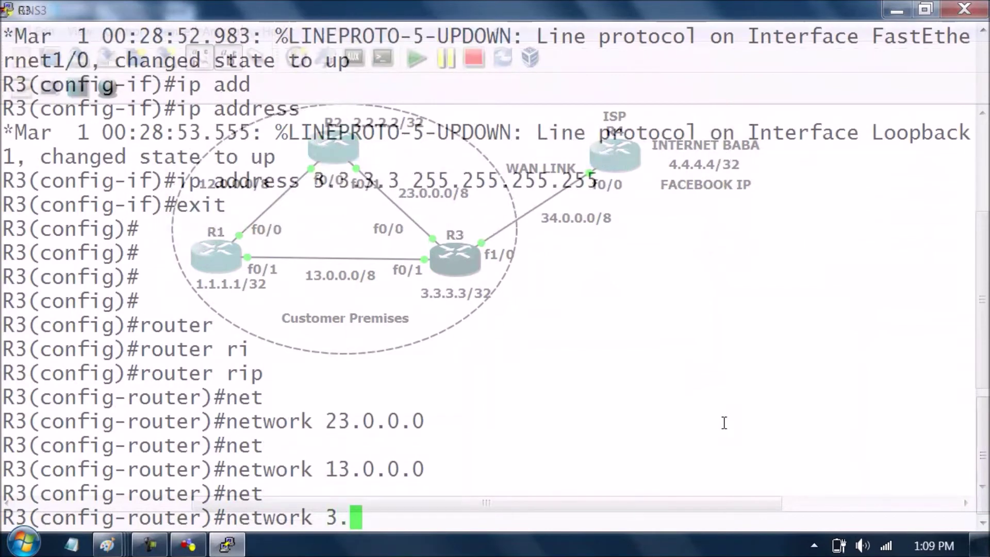
{"action": "key", "text": "Return"}
- Set R3's RIP process to version 2 and leave router configuration mode
{"action": "type", "text": "ver"}
{"action": "key", "text": "Tab"}
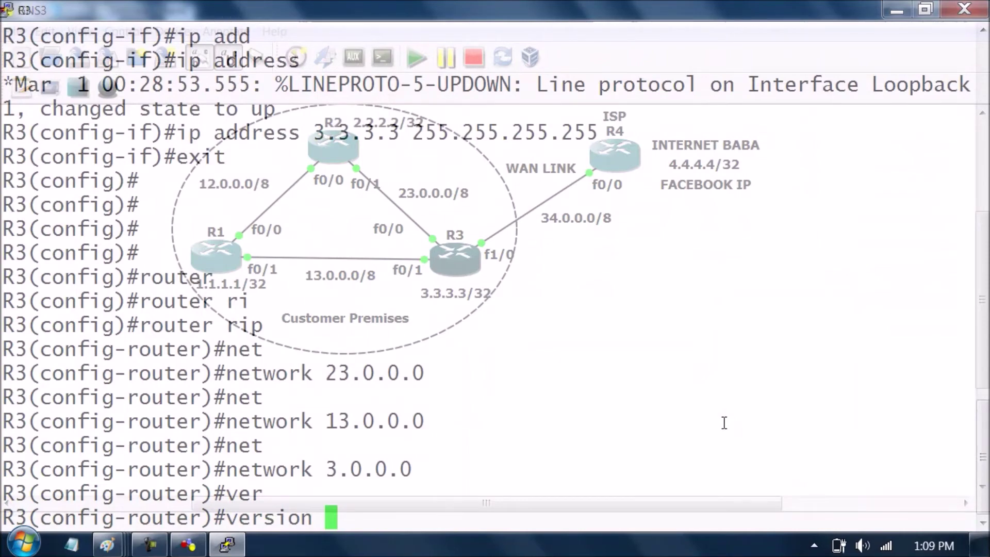
{"action": "type", "text": "2"}
{"action": "key", "text": "Return"}
{"action": "type", "text": "exit"}
{"action": "key", "text": "Return"}
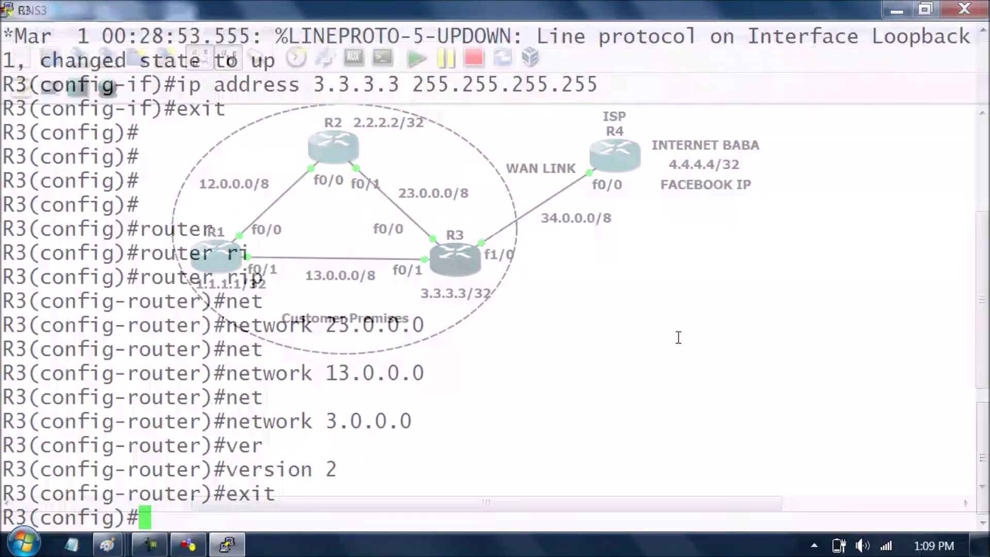
- Open R2's console, set its RIP process to version 2, and close the console
{"action": "left_click", "coordinate": [896, 9]}
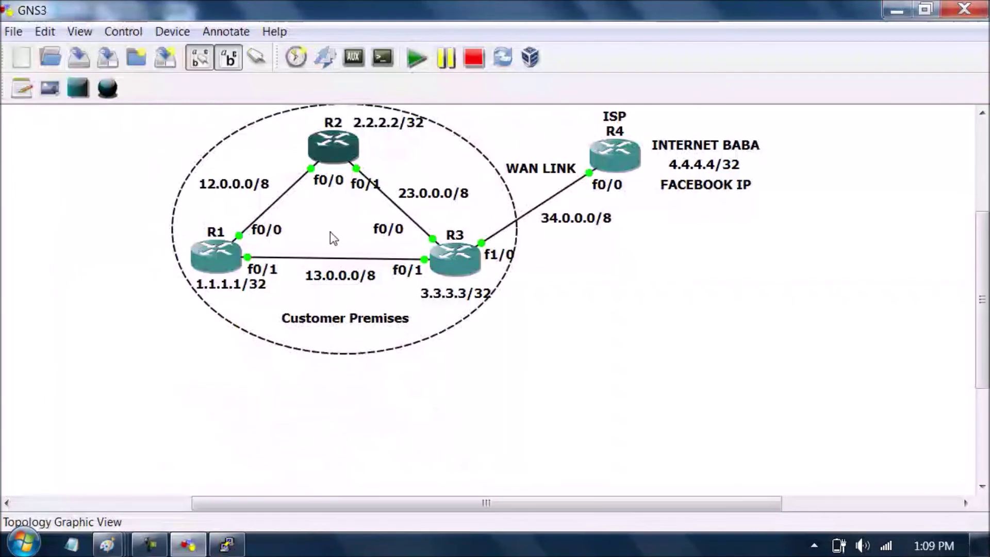
{"action": "key", "text": "Return"}
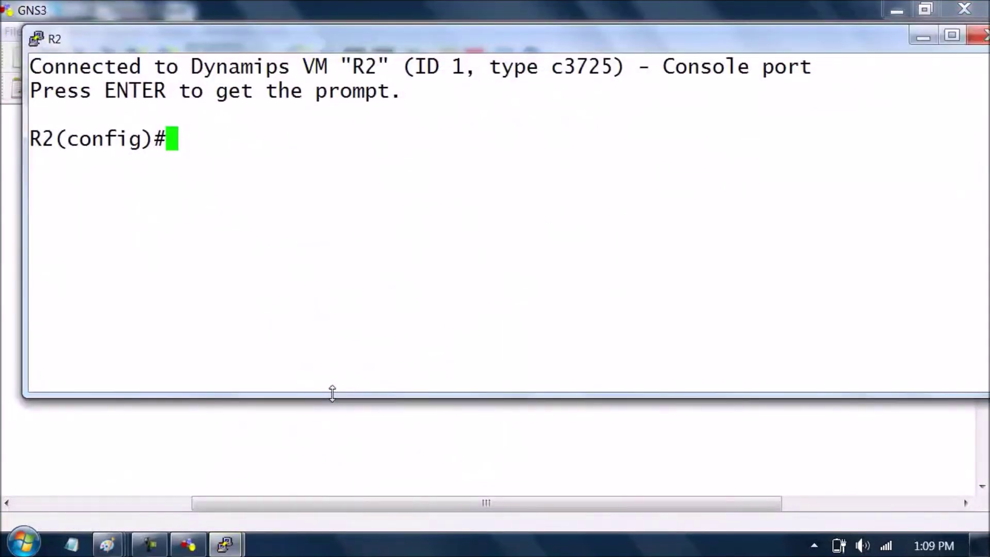
{"action": "type", "text": "router"}
{"action": "key", "text": "Tab"}
{"action": "type", "text": "ri"}
{"action": "key", "text": "Tab"}
{"action": "key", "text": "Return"}
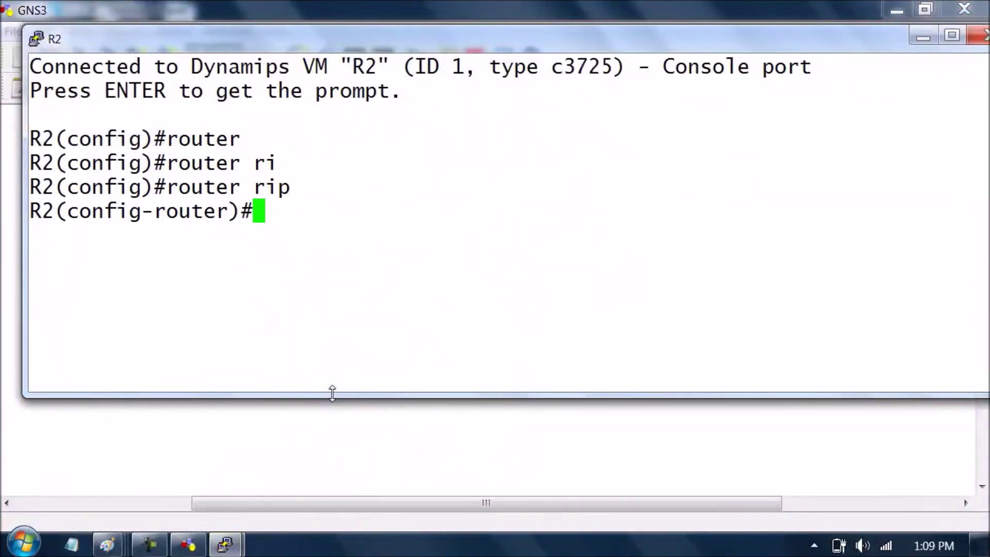
{"action": "key", "text": "BackSpace"}
{"action": "type", "text": "ver"}
{"action": "key", "text": "Tab"}
{"action": "type", "text": "2"}
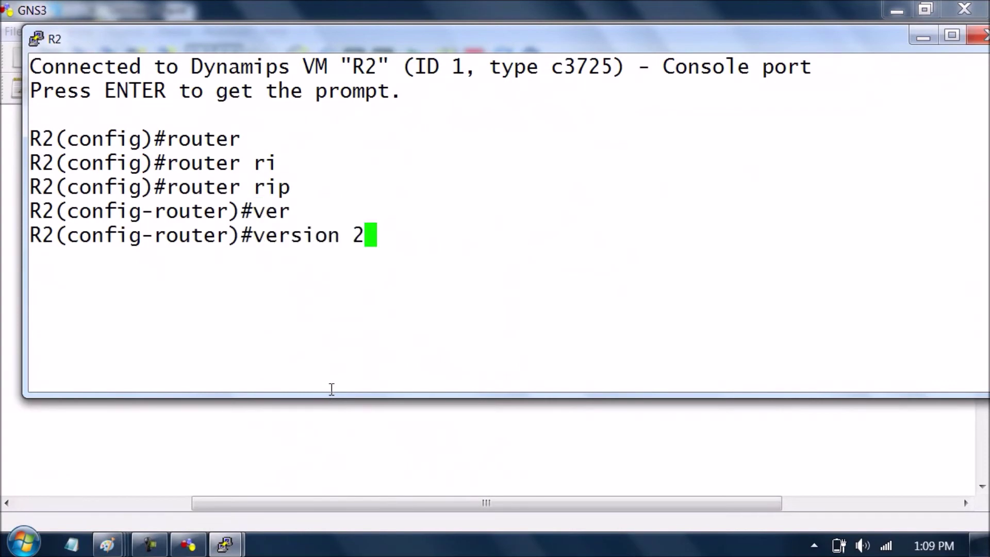
{"action": "key", "text": "Return"}
{"action": "type", "text": "exit"}
{"action": "key", "text": "Return"}
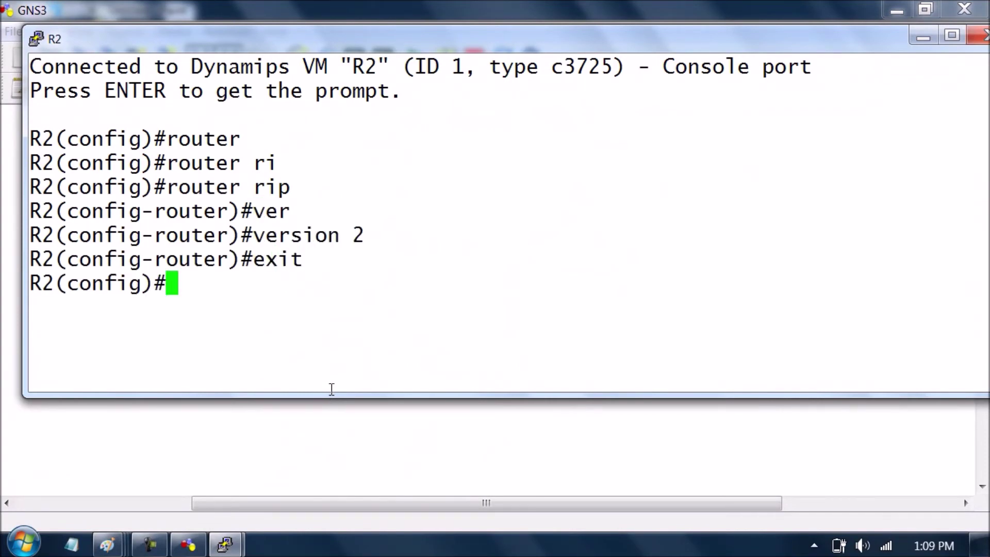
{"action": "left_click", "coordinate": [976, 37]}
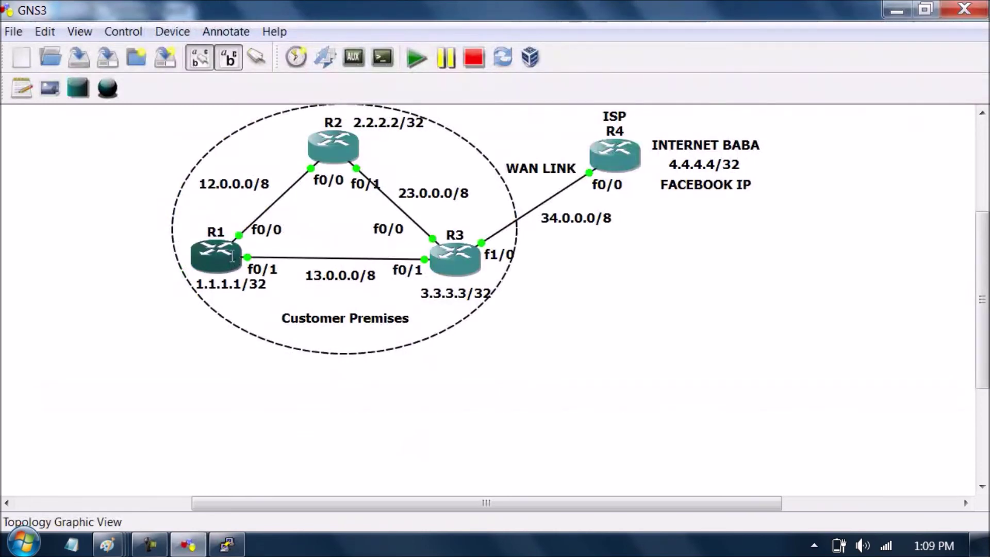
- Open R1's console, set its RIP process to version 2, and maximize the console window
{"action": "double_click", "coordinate": [232, 257]}
{"action": "type", "text": "router"}
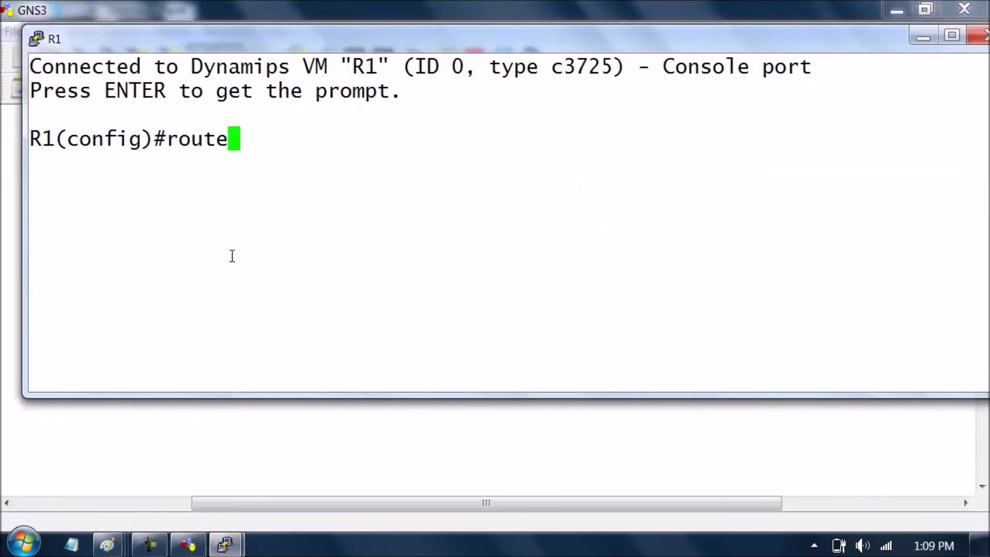
{"action": "key", "text": "Tab"}
{"action": "type", "text": "ri"}
{"action": "key", "text": "Tab"}
{"action": "key", "text": "Return"}
{"action": "type", "text": "ver"}
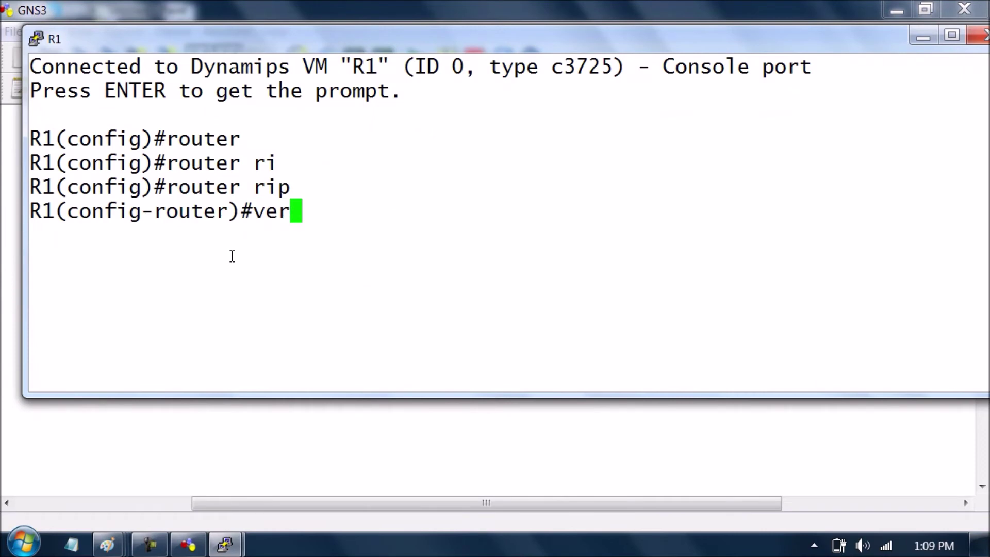
{"action": "key", "text": "Tab"}
{"action": "type", "text": "2"}
{"action": "key", "text": "Return"}
{"action": "type", "text": "exi"}
{"action": "key", "text": "Tab"}
{"action": "key", "text": "Return"}
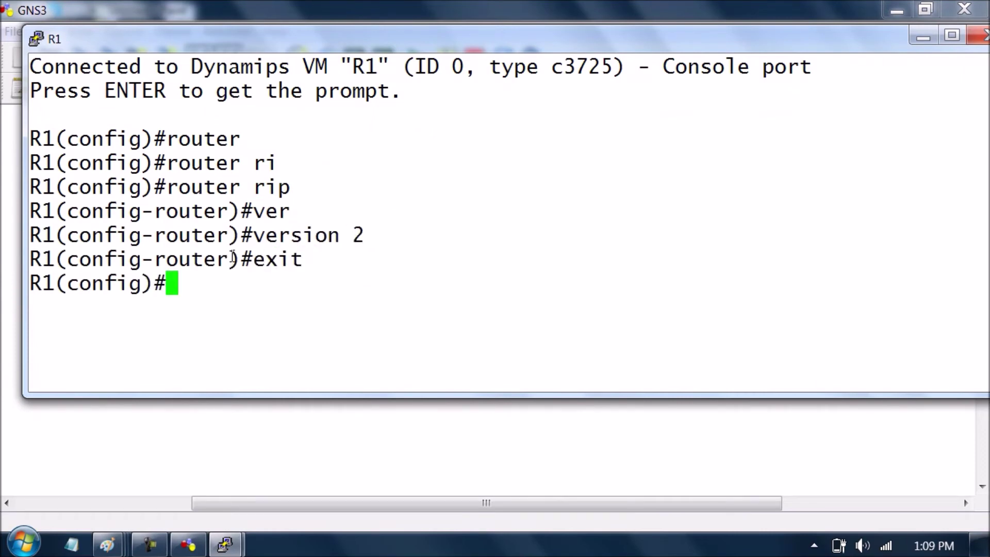
{"action": "left_click", "coordinate": [952, 35]}
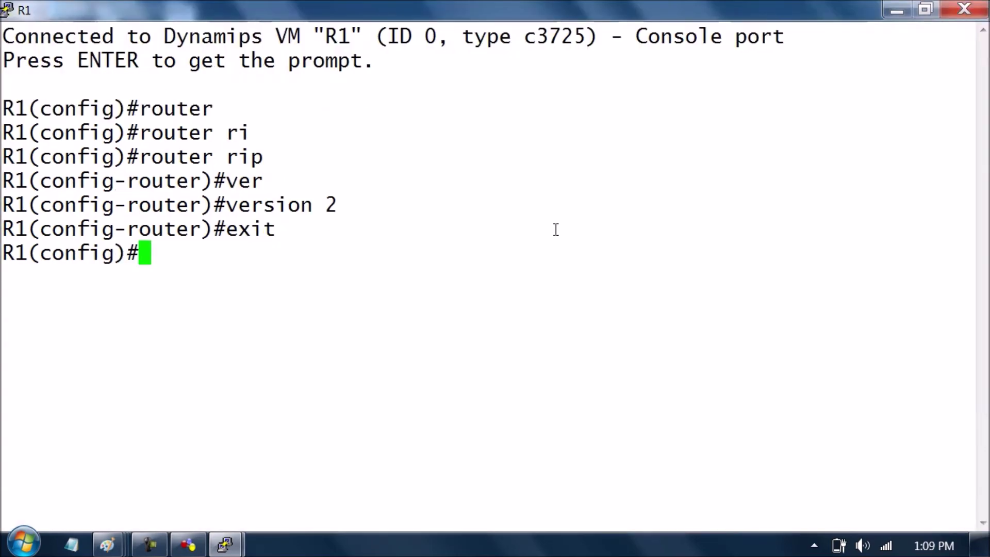
- Leave global configuration mode on R1 and return to the privileged prompt
{"action": "key", "text": "Return"}
{"action": "key", "text": "Return"}
{"action": "type", "text": "exit"}
{"action": "key", "text": "Return"}
{"action": "key", "text": "Return"}
{"action": "key", "text": "Return"}
{"action": "key", "text": "Return"}
- Run show ip protocols on R1 and examine the RIP version control, interfaces and routing information source gateways
{"action": "type", "text": "show"}
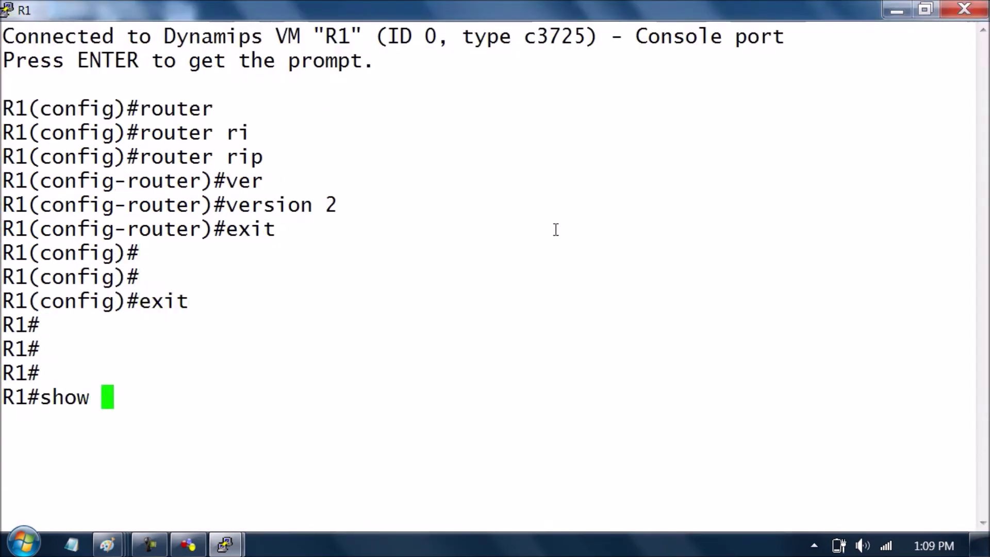
{"action": "type", "text": " ip pro"}
{"action": "key", "text": "Tab"}
{"action": "key", "text": "Return"}
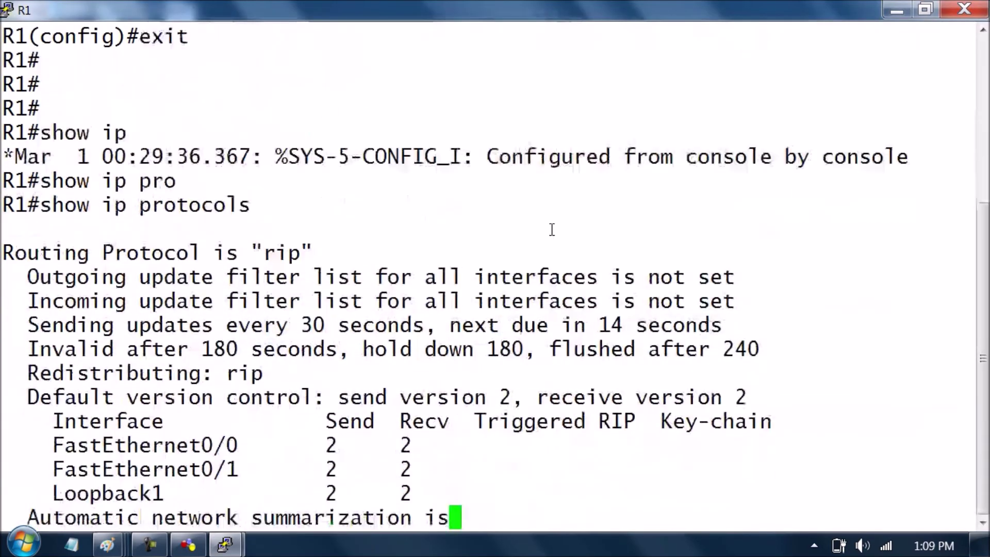
{"action": "left_click_drag", "start_coordinate": [30, 109], "coordinate": [774, 135]}
{"action": "left_click", "coordinate": [661, 184]}
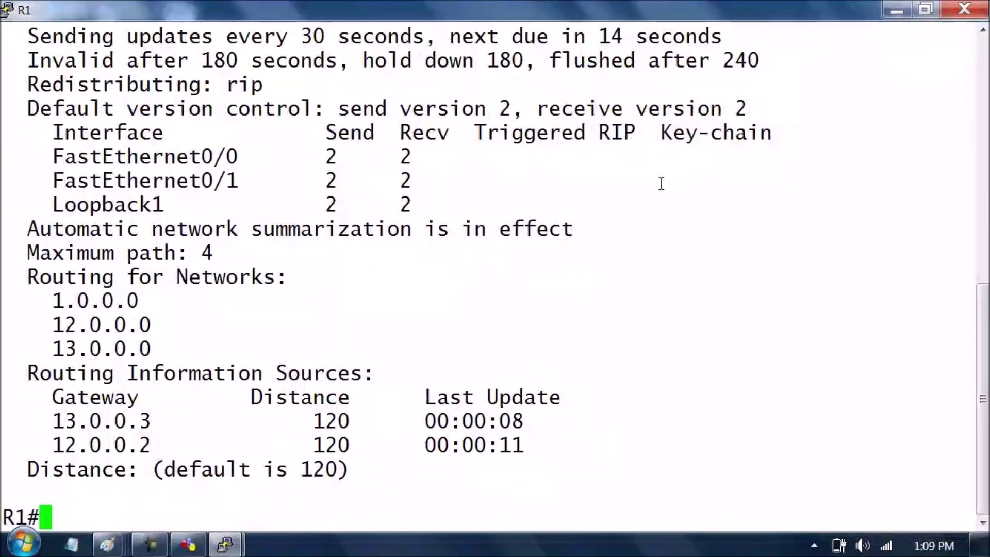
{"action": "left_click_drag", "start_coordinate": [46, 424], "coordinate": [187, 426]}
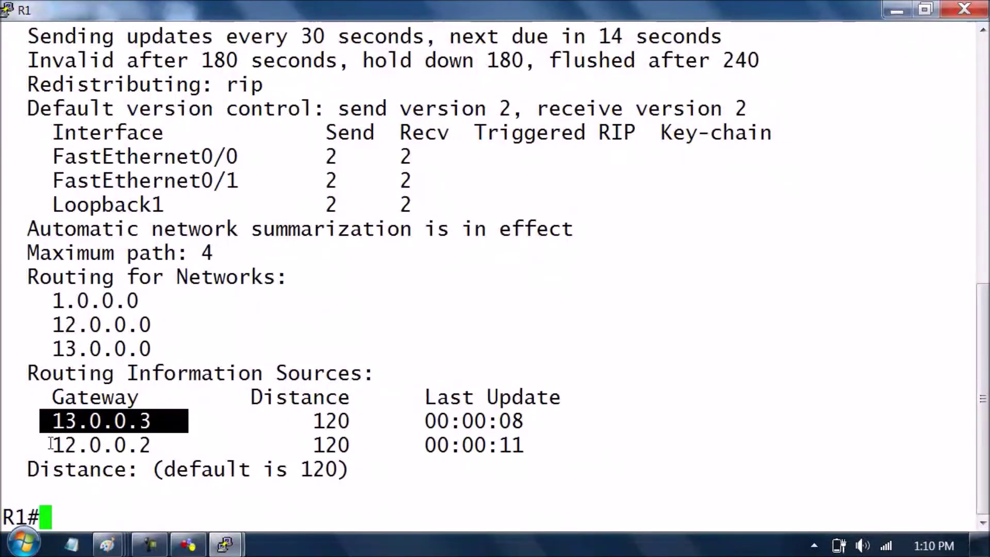
{"action": "left_click_drag", "start_coordinate": [51, 443], "coordinate": [179, 452]}
{"action": "left_click", "coordinate": [201, 505]}
- Rerun show ip protocols on R1 repeatedly to track the update timers and each gateway's last update
{"action": "key", "text": "Up"}
{"action": "key", "text": "Return"}
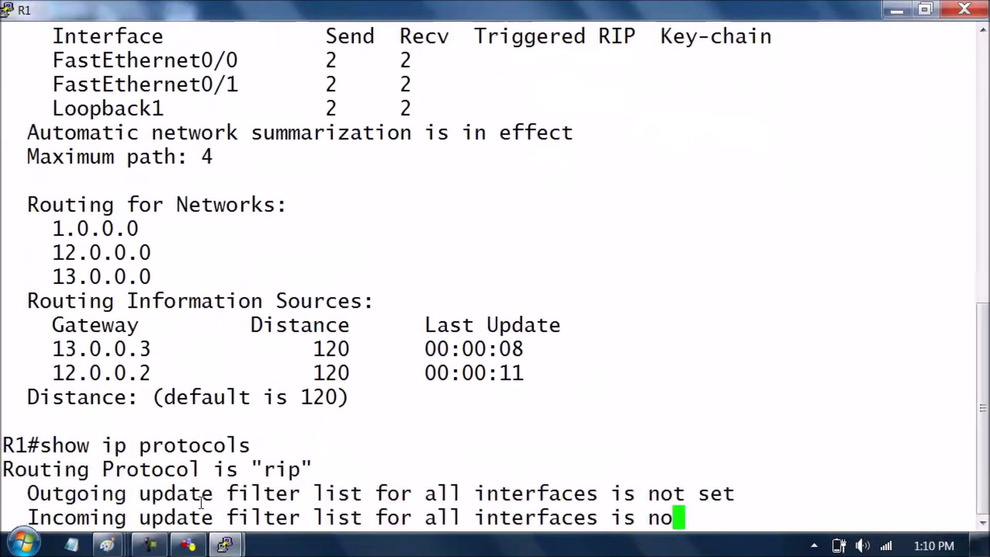
{"action": "key", "text": "Up"}
{"action": "key", "text": "Return"}
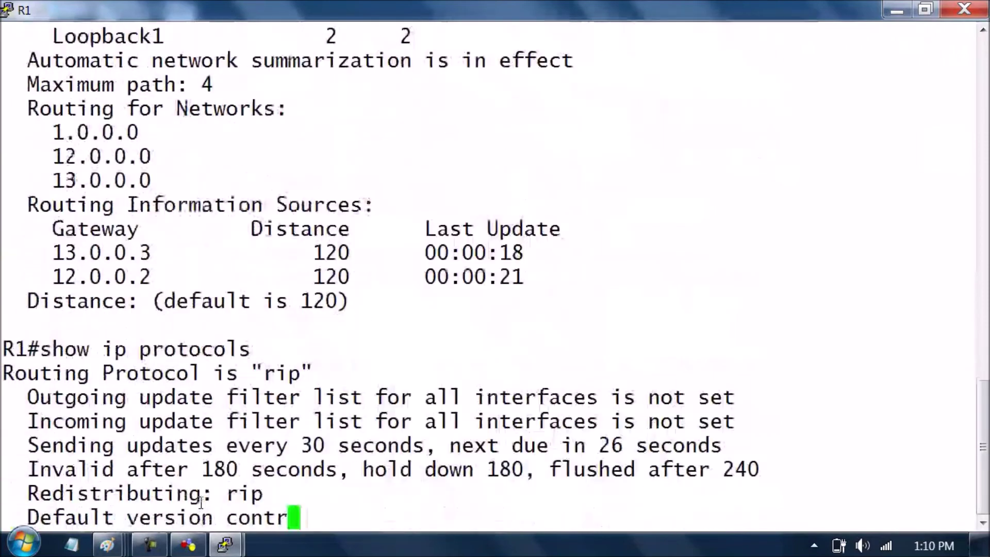
{"action": "key", "text": "Up"}
{"action": "key", "text": "Return"}
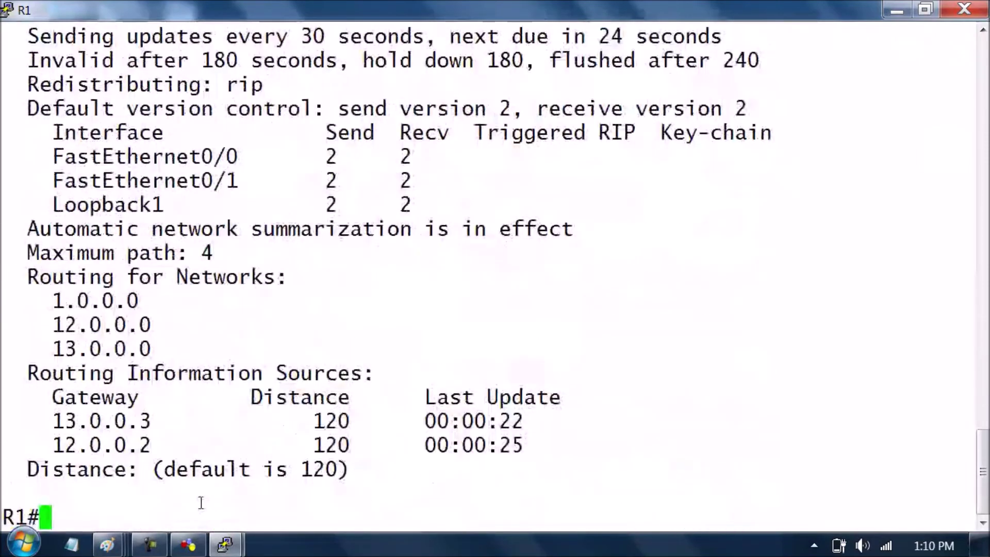
{"action": "key", "text": "Up"}
{"action": "key", "text": "Return"}
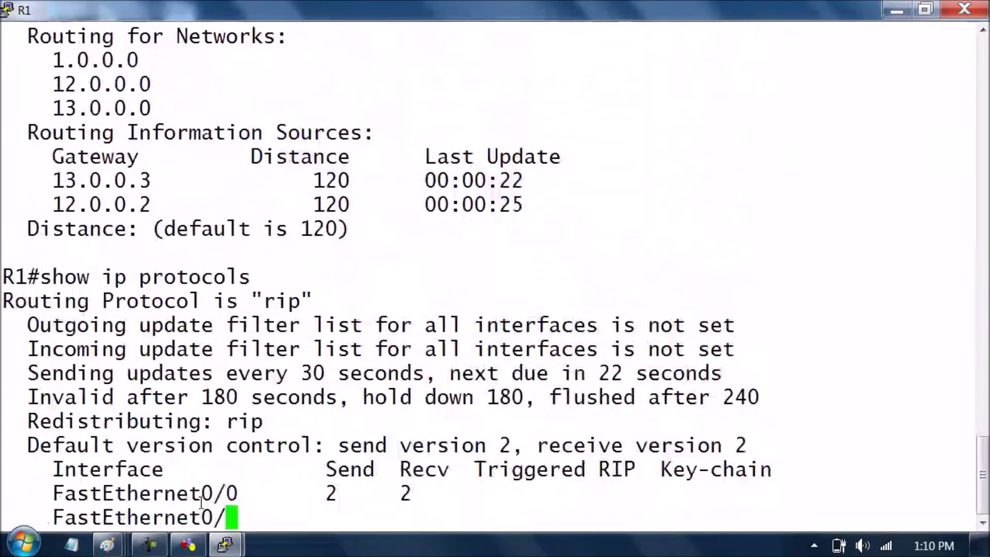
{"action": "key", "text": "Up"}
{"action": "key", "text": "Return"}
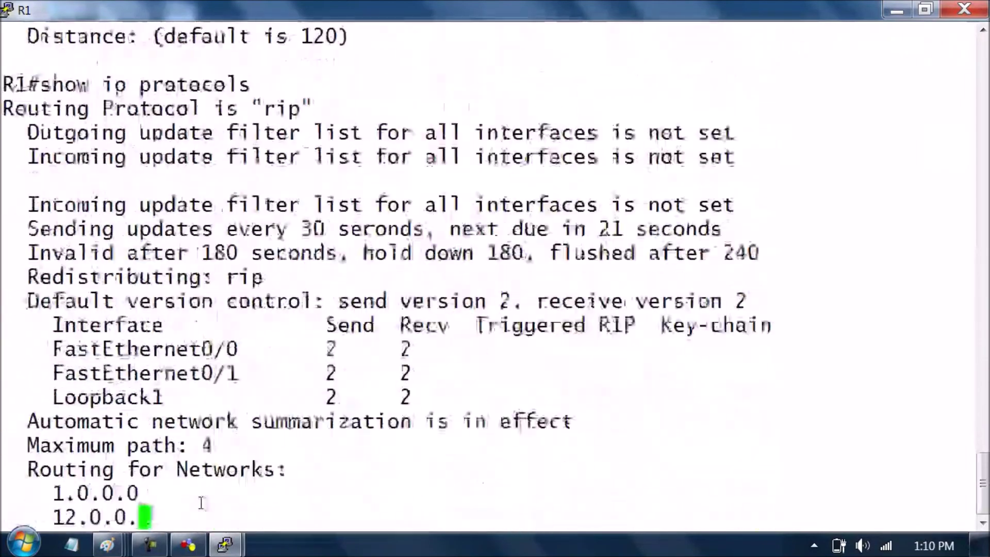
{"action": "key", "text": "Up"}
{"action": "key", "text": "Return"}
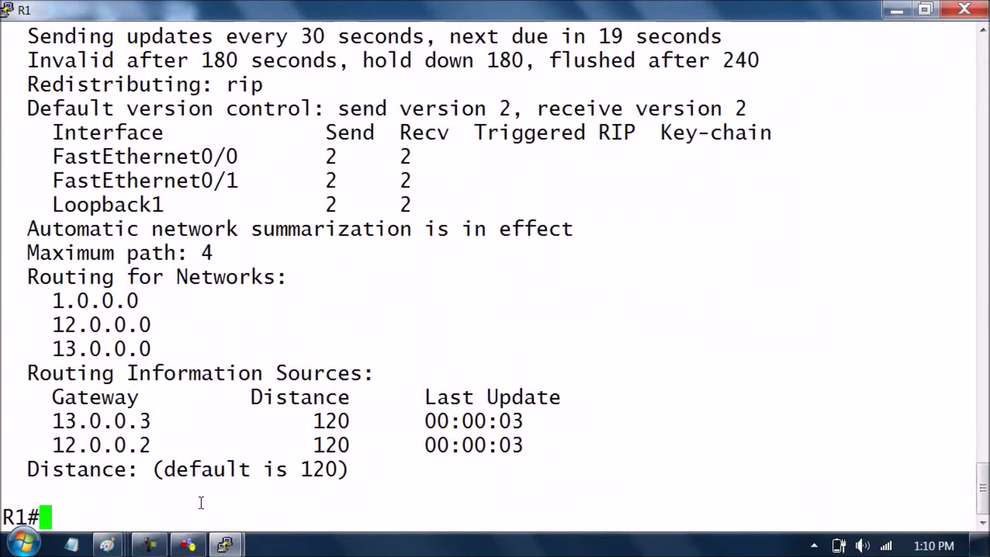
- Run show ip route rip on R1 and examine the administrative distance and metric of each learned route
{"action": "type", "text": "show ip ro"}
{"action": "key", "text": "Tab"}
{"action": "type", "text": "ri"}
{"action": "key", "text": "Tab"}
{"action": "key", "text": "Return"}
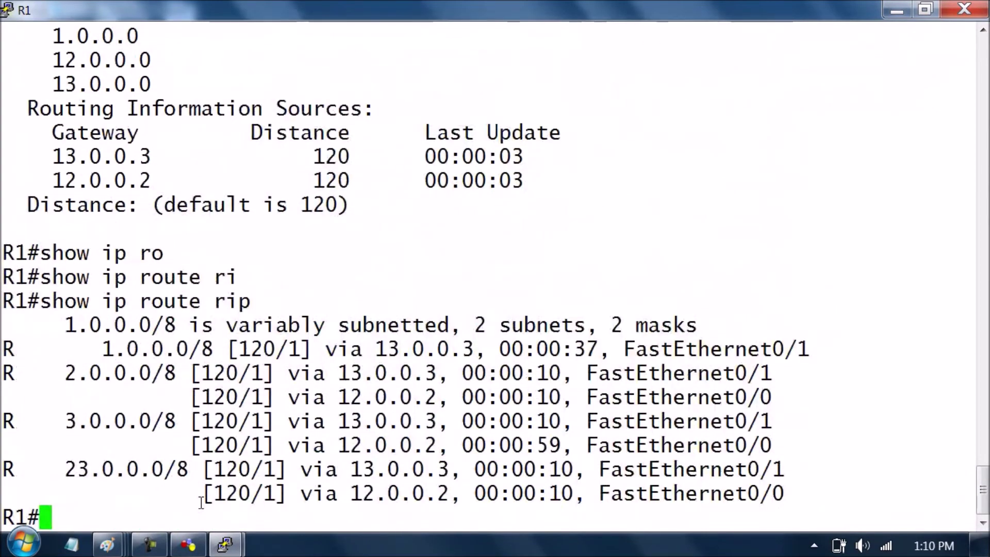
{"action": "left_click_drag", "start_coordinate": [75, 378], "coordinate": [258, 377]}
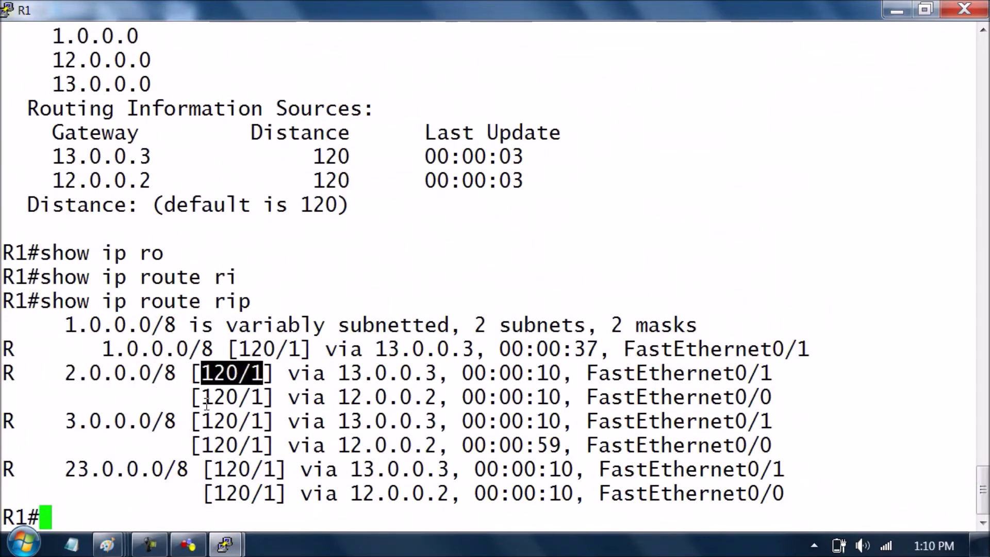
{"action": "left_click_drag", "start_coordinate": [206, 404], "coordinate": [255, 399]}
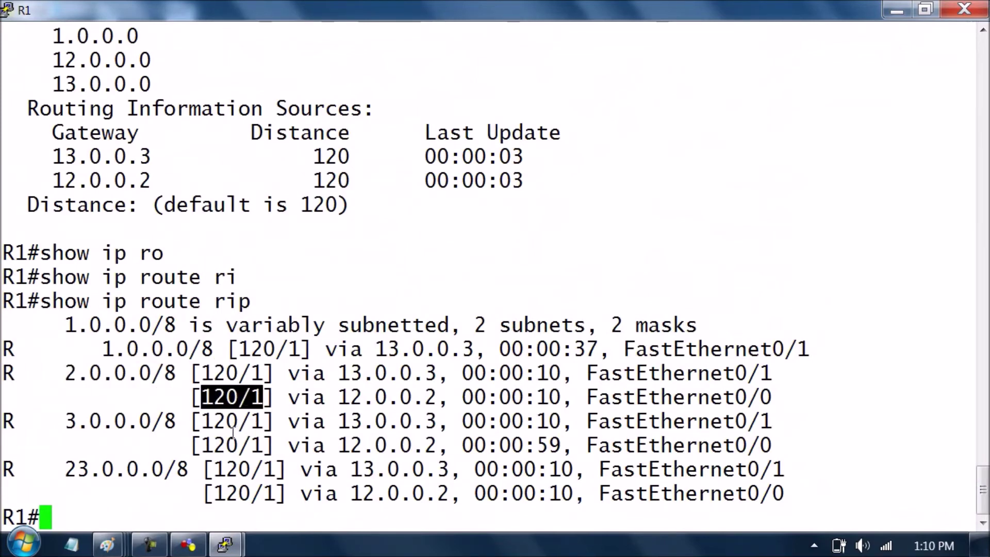
{"action": "left_click_drag", "start_coordinate": [198, 424], "coordinate": [258, 422]}
{"action": "left_click_drag", "start_coordinate": [212, 452], "coordinate": [265, 446]}
{"action": "left_click_drag", "start_coordinate": [214, 475], "coordinate": [282, 494]}
{"action": "left_click", "coordinate": [278, 517]}
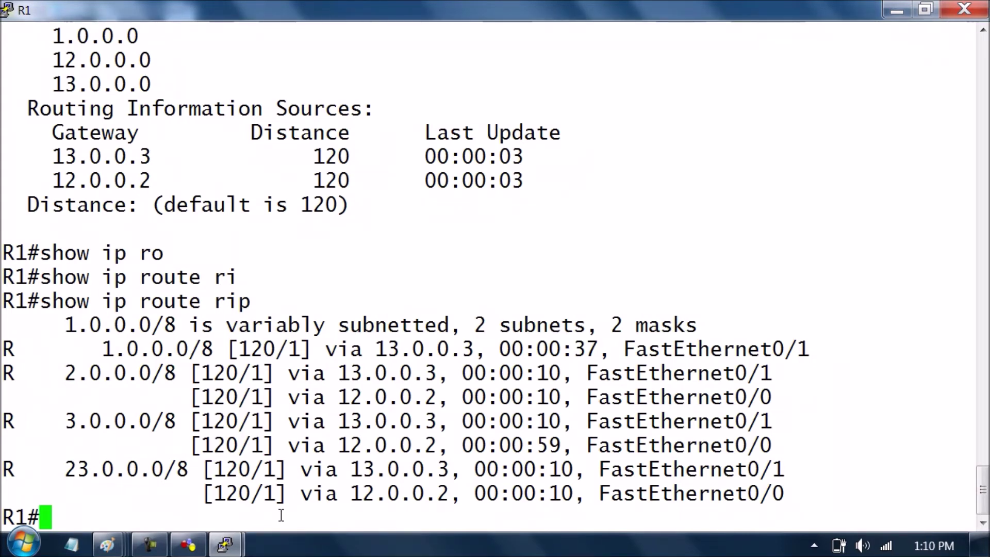
- Redisplay R1's RIP routes repeatedly to watch how the age of each route changes
{"action": "key", "text": "Up"}
{"action": "key", "text": "Return"}
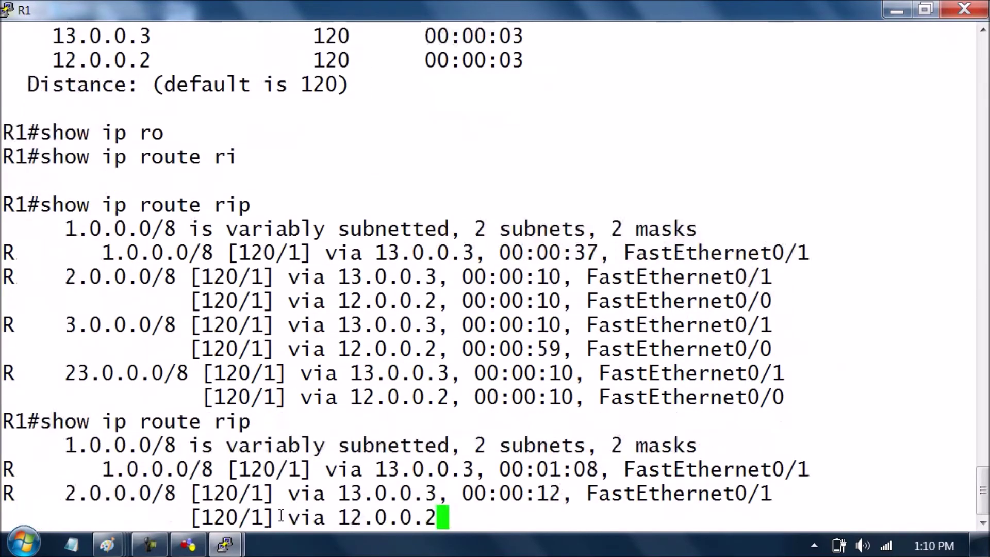
{"action": "key", "text": "Up"}
{"action": "key", "text": "Return"}
{"action": "key", "text": "Up"}
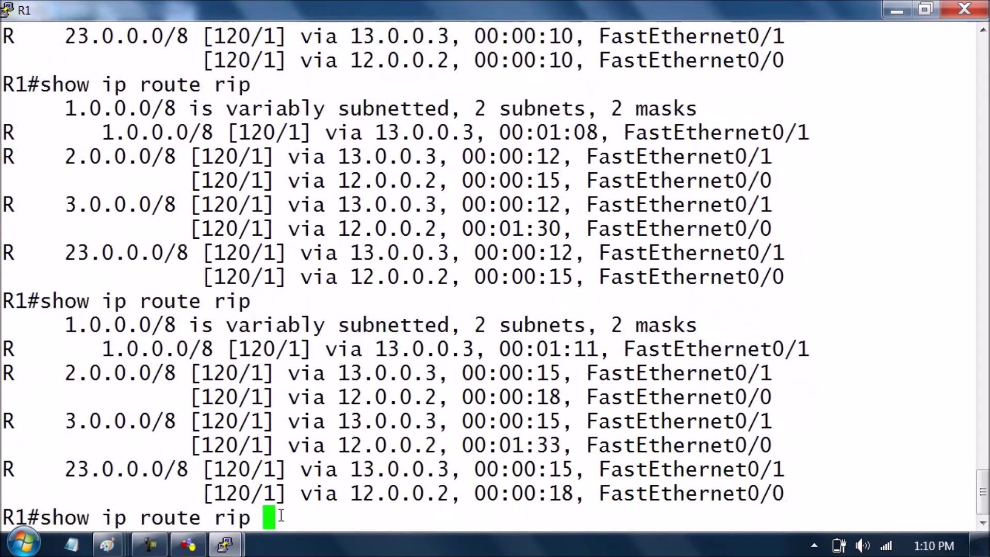
{"action": "key", "text": "Return"}
{"action": "key", "text": "Up"}
{"action": "key", "text": "Return"}
{"action": "key", "text": "Up"}
{"action": "key", "text": "Return"}
{"action": "key", "text": "Up"}
{"action": "key", "text": "Return"}
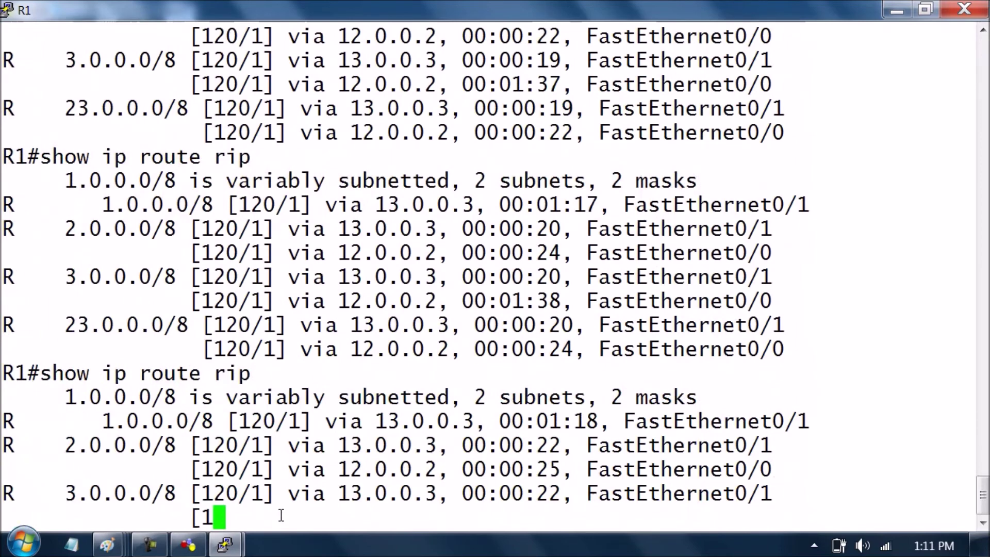
{"action": "key", "text": "Up"}
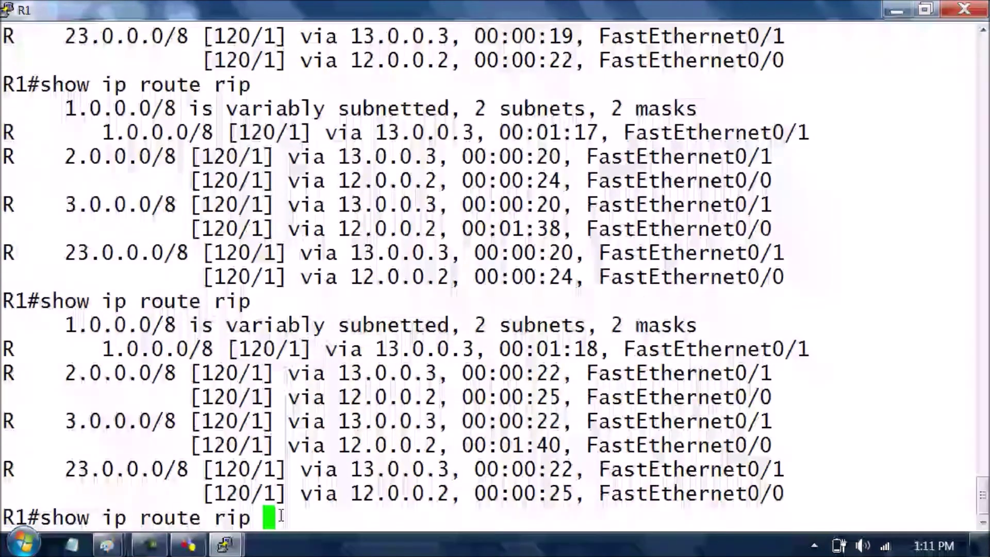
{"action": "key", "text": "Return"}
- Clear all entries from R1's routing table with clear ip route *
{"action": "type", "text": "c"}
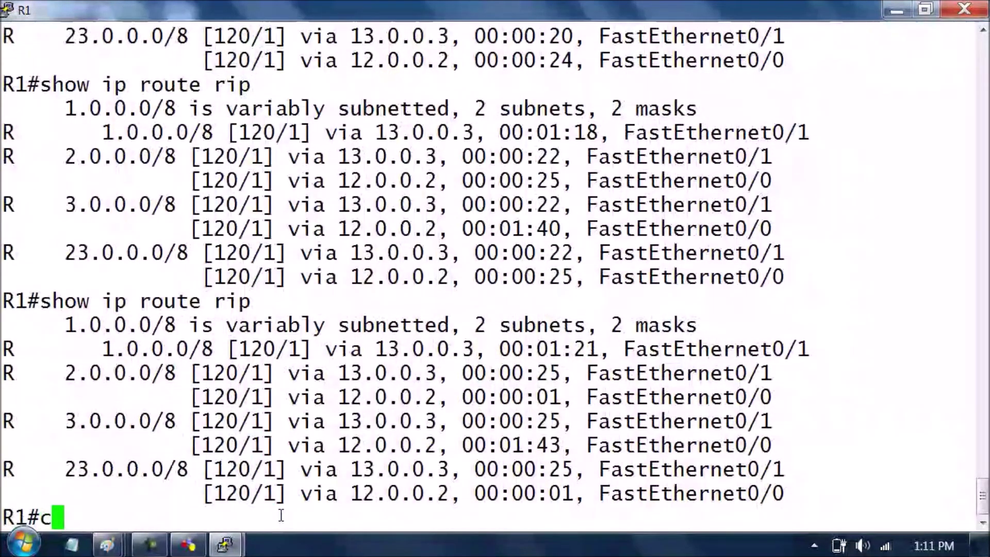
{"action": "type", "text": "lear ip"}
{"action": "key", "text": "Tab"}
{"action": "type", "text": "ip ro"}
{"action": "key", "text": "Tab"}
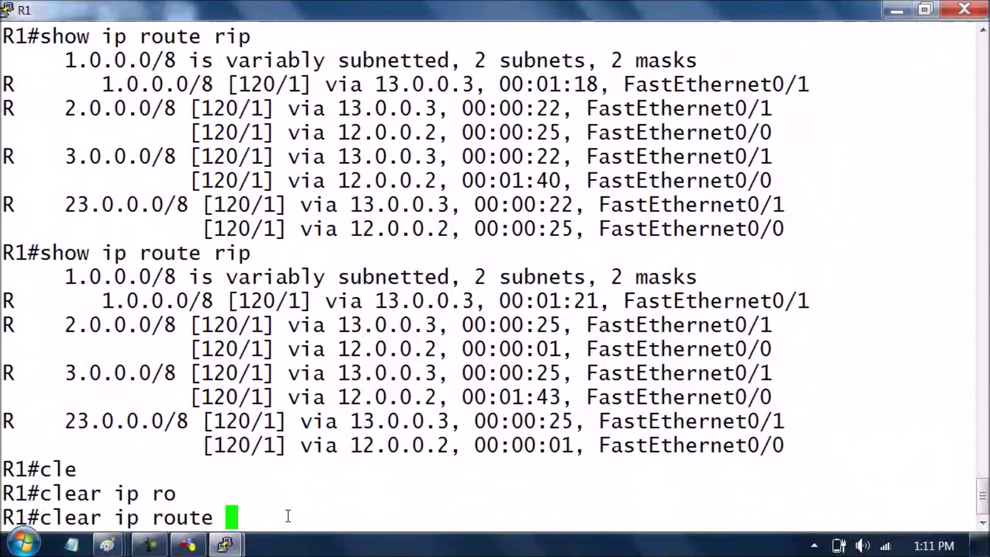
{"action": "type", "text": "*"}
{"action": "key", "text": "Return"}
{"action": "key", "text": "Return"}
{"action": "key", "text": "Return"}
{"action": "key", "text": "Return"}
{"action": "key", "text": "Return"}
- Display R1's full routing table and compare its next hops, such as 13.0.0.3, with the GNS3 topology diagram
{"action": "type", "text": "show ip"}
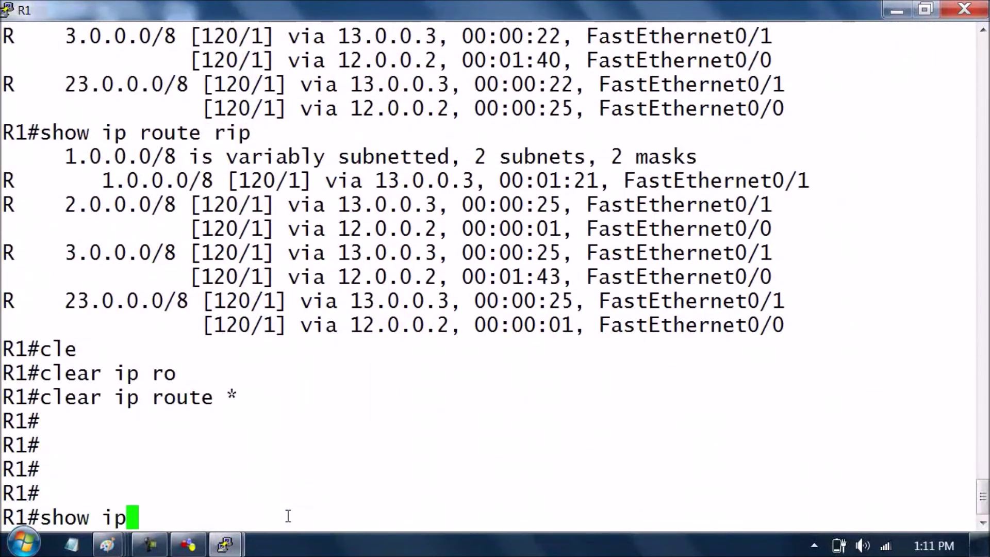
{"action": "type", "text": " ro"}
{"action": "key", "text": "Tab"}
{"action": "key", "text": "Return"}
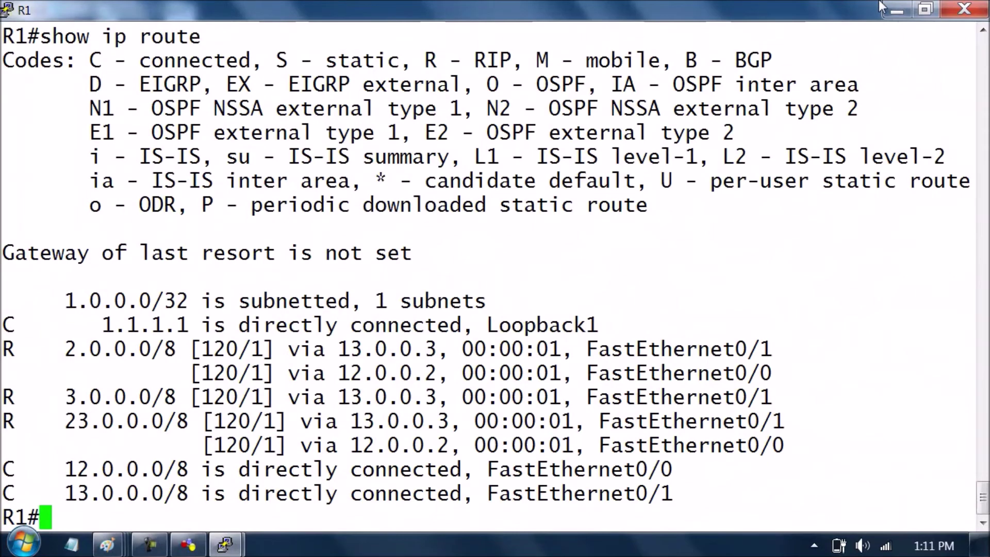
{"action": "left_click", "coordinate": [896, 10]}
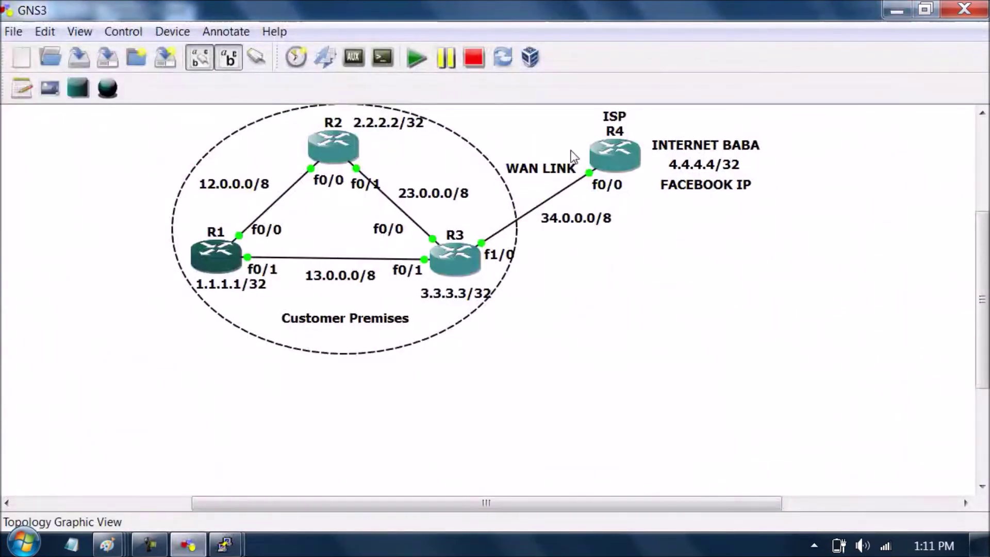
{"action": "left_click", "coordinate": [235, 548]}
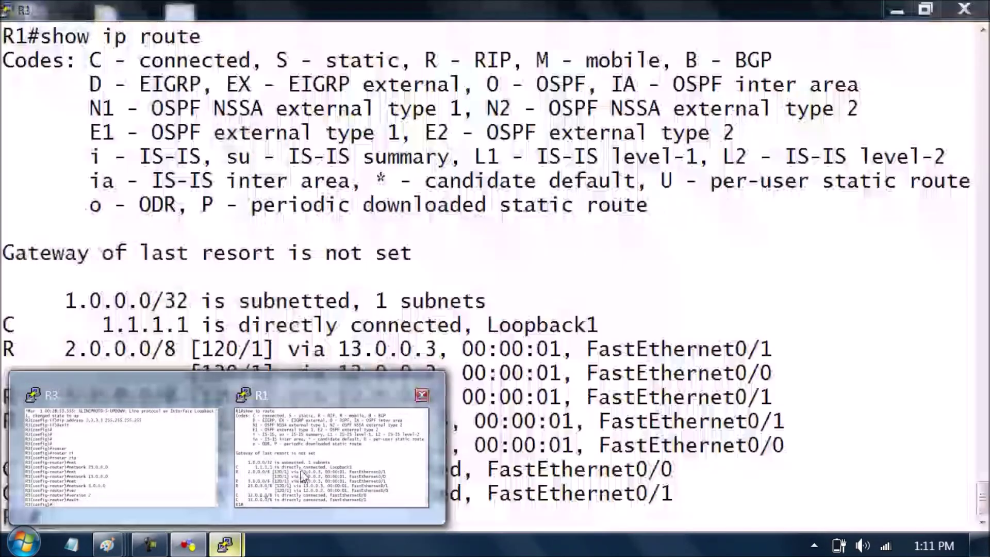
{"action": "left_click", "coordinate": [303, 469]}
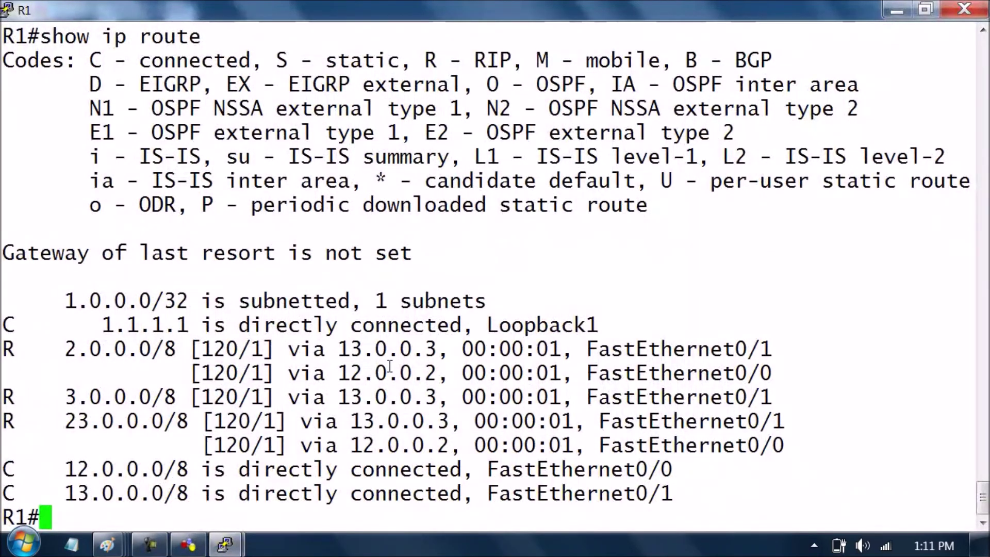
{"action": "left_click_drag", "start_coordinate": [340, 352], "coordinate": [432, 351]}
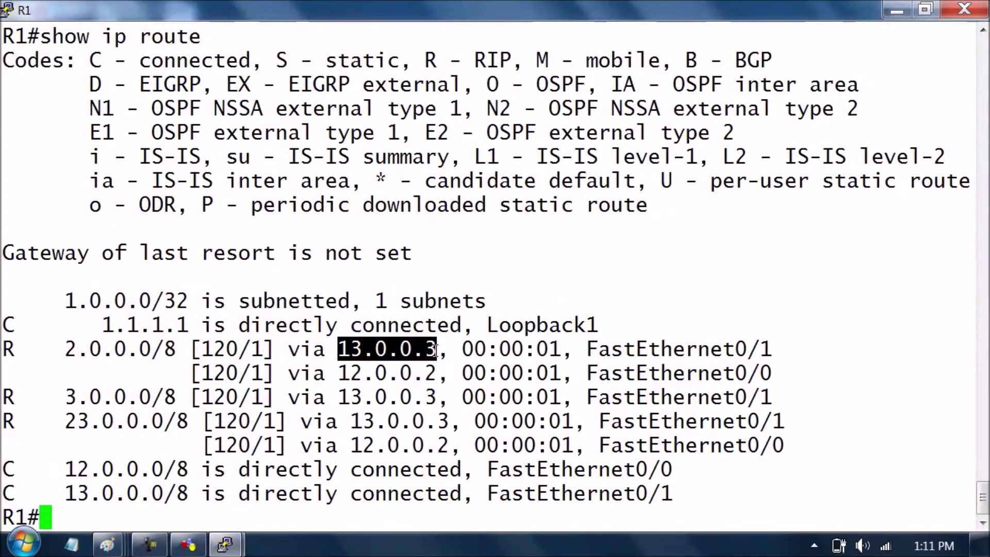
{"action": "left_click", "coordinate": [399, 424]}
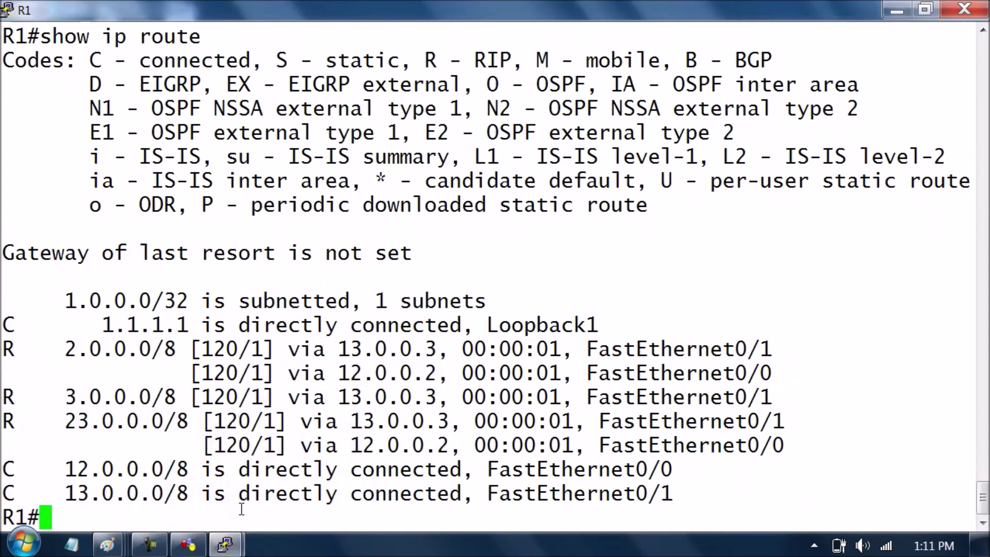
- Switch to R3's console and leave its global configuration mode
{"action": "left_click", "coordinate": [897, 9]}
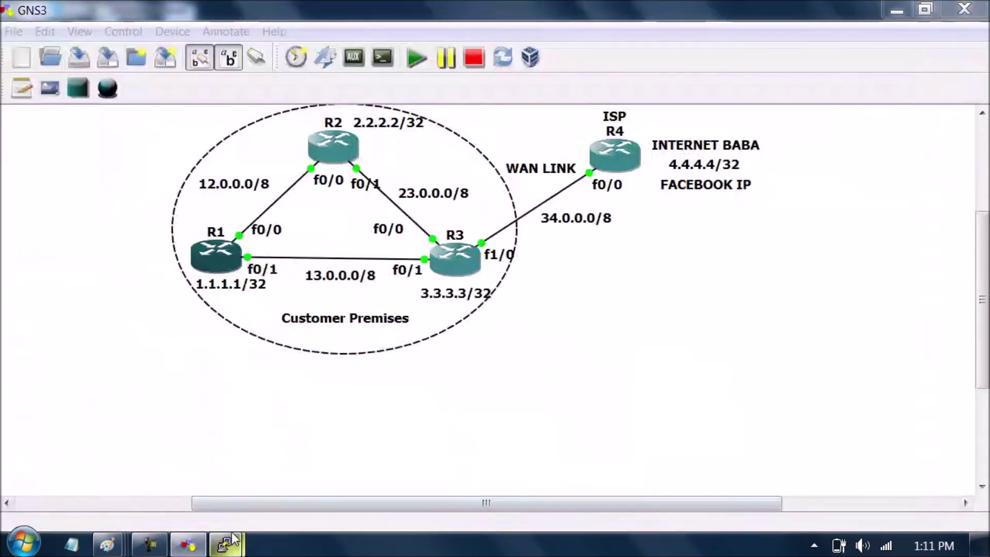
{"action": "left_click", "coordinate": [233, 538]}
{"action": "type", "text": "e"}
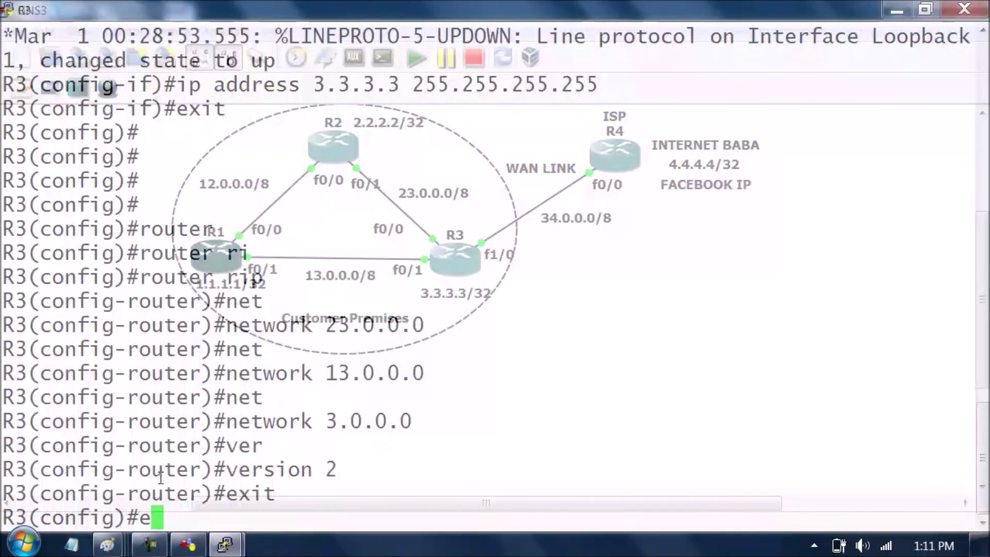
{"action": "type", "text": "xit"}
{"action": "key", "text": "Return"}
{"action": "key", "text": "Return"}
{"action": "key", "text": "Return"}
{"action": "key", "text": "Return"}
{"action": "key", "text": "Return"}
{"action": "key", "text": "Return"}
- Display R3's full routing table with show ip route
{"action": "type", "text": "sh"}
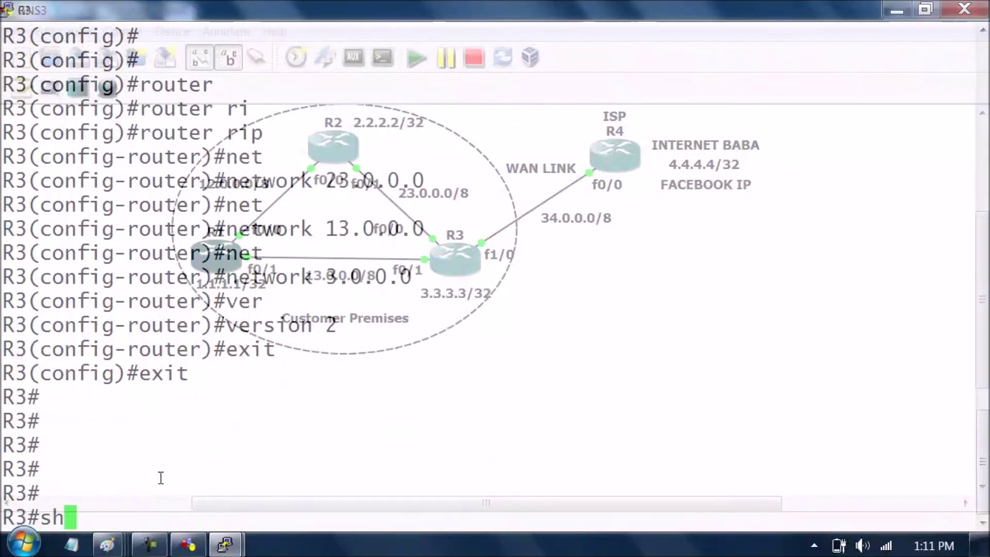
{"action": "type", "text": "ow ip ro"}
{"action": "key", "text": "Tab"}
{"action": "key", "text": "Return"}
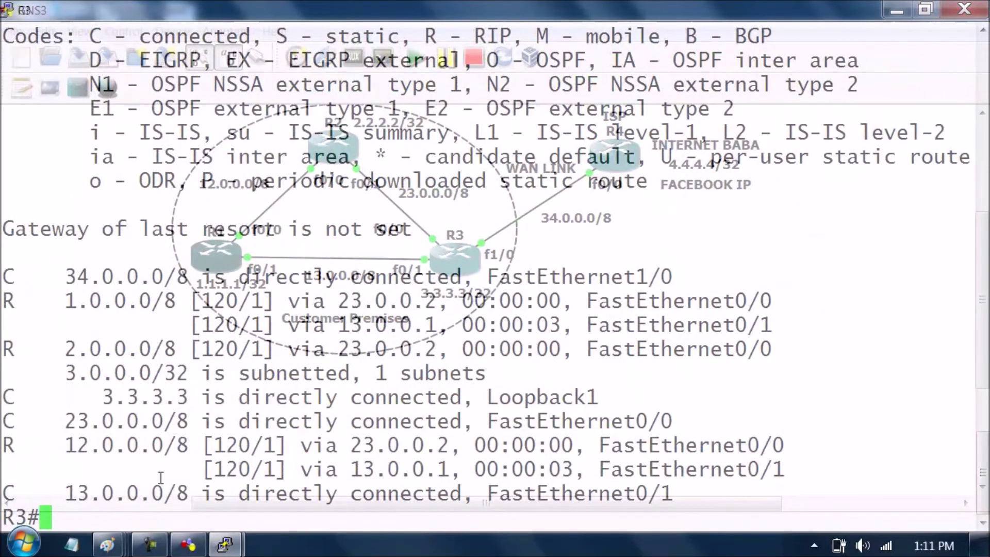
- Clear all entries from R3's routing table with clear ip route *
{"action": "type", "text": "clear ip"}
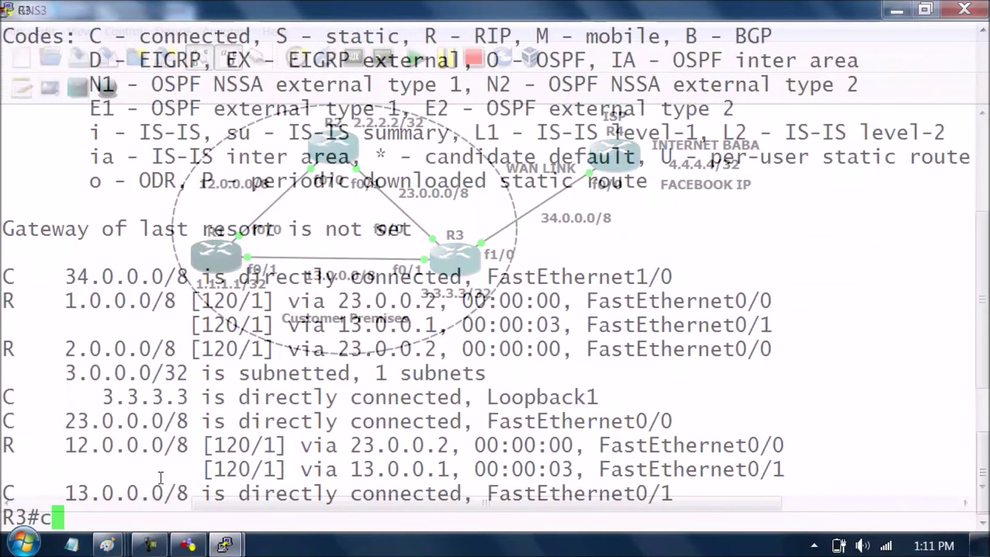
{"action": "key", "text": "Tab"}
{"action": "type", "text": "ip ro"}
{"action": "key", "text": "Tab"}
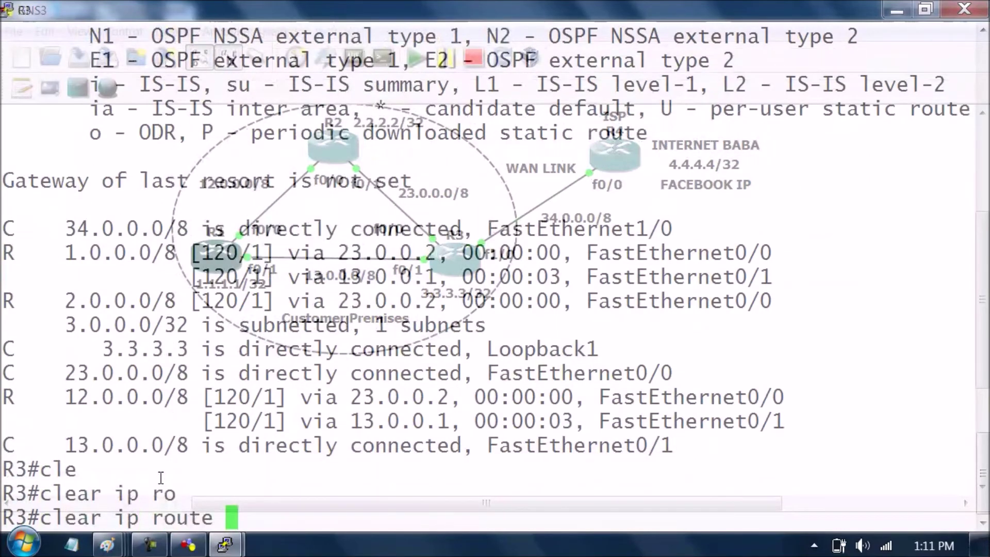
{"action": "type", "text": "*"}
{"action": "key", "text": "Return"}
{"action": "key", "text": "Return"}
{"action": "key", "text": "Return"}
{"action": "key", "text": "Return"}
{"action": "key", "text": "Return"}
- Display R3's routing table again to examine the relearned RIP routes
{"action": "type", "text": "show ip"}
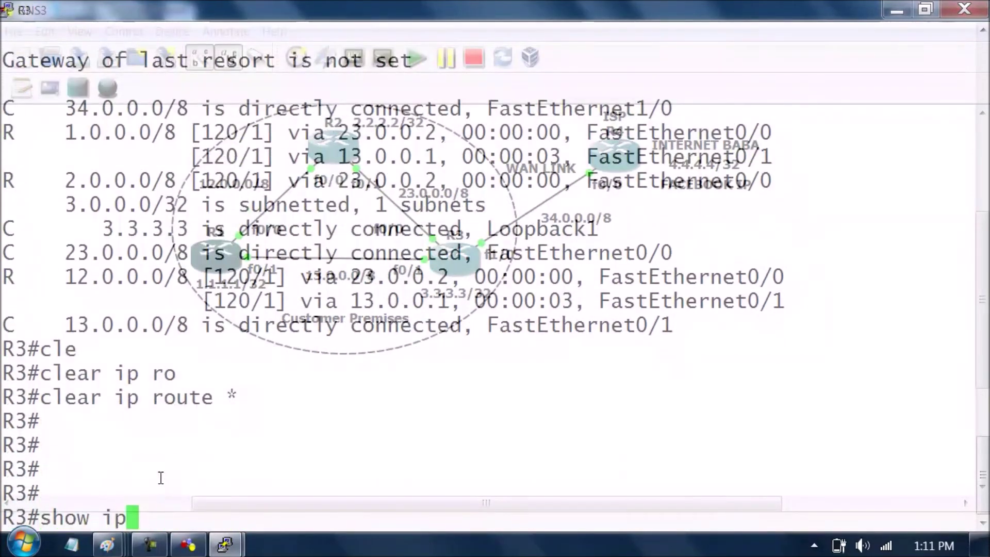
{"action": "type", "text": " ro"}
{"action": "key", "text": "Tab"}
{"action": "key", "text": "Return"}
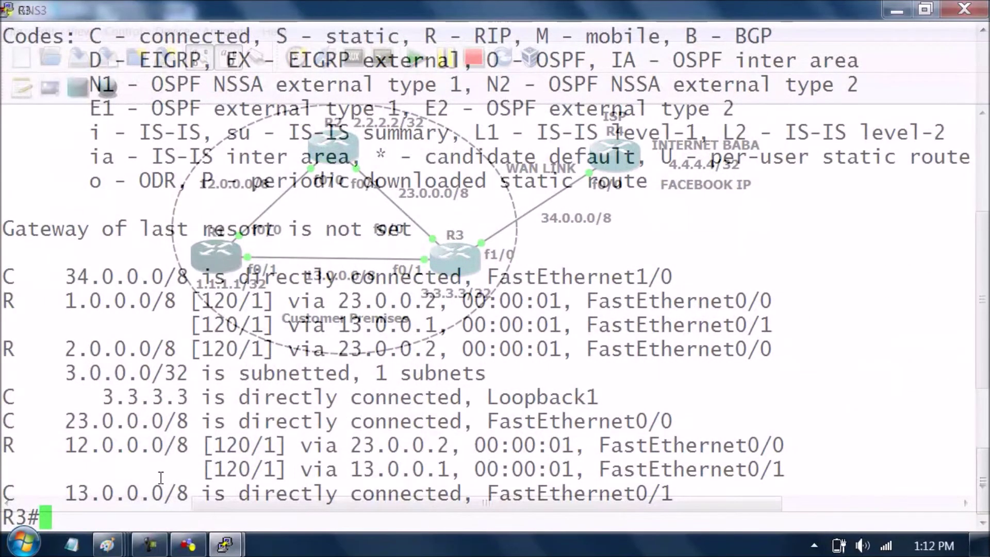
- Redisplay R3's full routing table, and clear all of its entries with clear ip route *
{"action": "key", "text": "Up"}
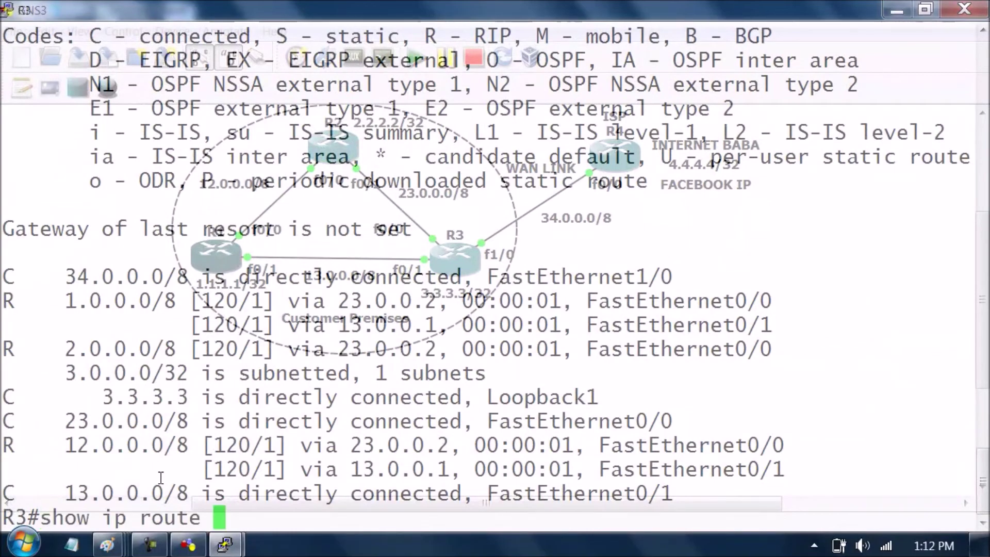
{"action": "key", "text": "Return"}
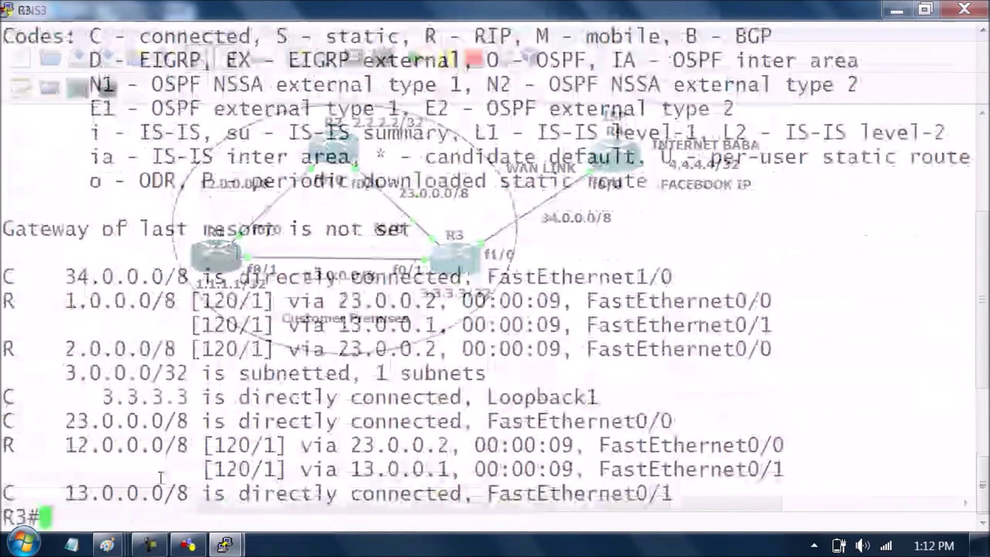
{"action": "type", "text": "cle"}
{"action": "key", "text": "Tab"}
{"action": "type", "text": "ip ro"}
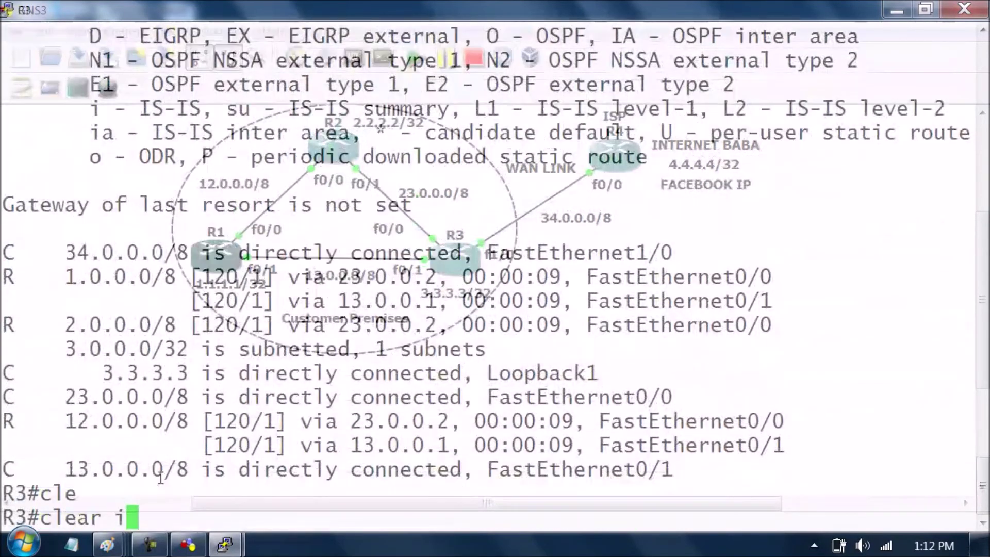
{"action": "key", "text": "Tab"}
{"action": "type", "text": "*"}
{"action": "key", "text": "Return"}
{"action": "key", "text": "Return"}
{"action": "key", "text": "Return"}
{"action": "key", "text": "Return"}
{"action": "key", "text": "Return"}
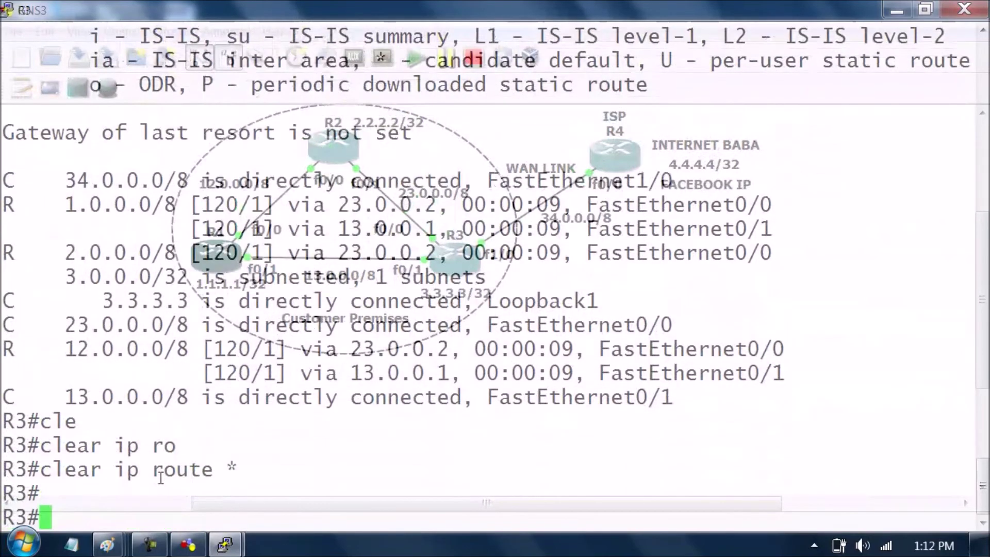
- Display only R3's EIGRP routes with show ip route eigrp
{"action": "type", "text": "show ip ro"}
{"action": "key", "text": "Tab"}
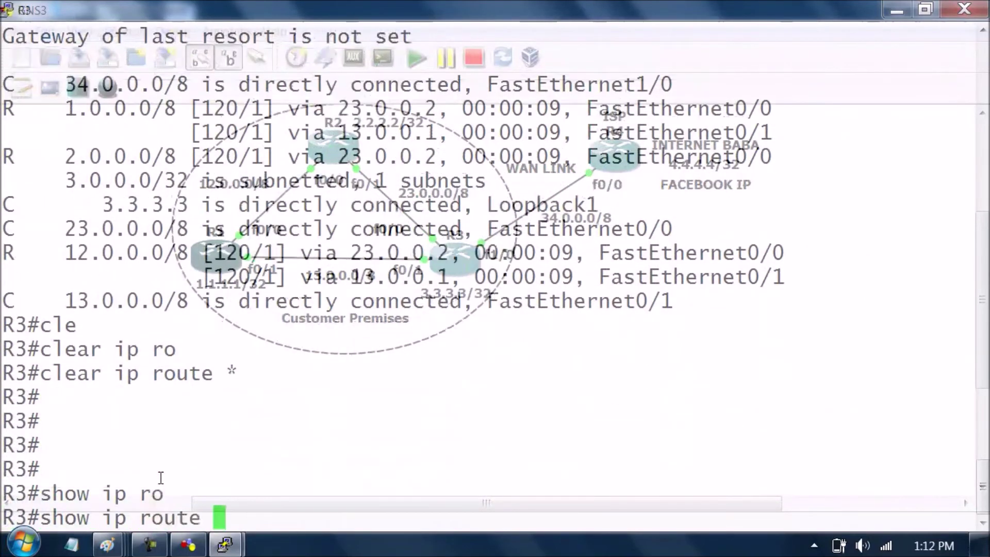
{"action": "type", "text": "ei"}
{"action": "key", "text": "Tab"}
{"action": "key", "text": "Return"}
- Display only R3's RIP routes with show ip route rip
{"action": "type", "text": "show ip ro"}
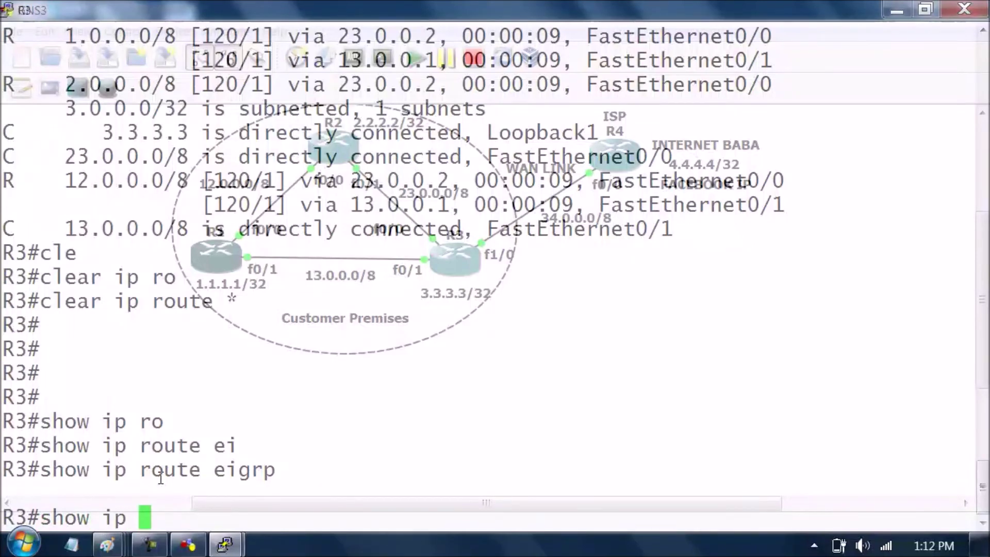
{"action": "key", "text": "Tab"}
{"action": "type", "text": "ei"}
{"action": "key", "text": "Tab"}
{"action": "key", "text": "BackSpace"}
{"action": "key", "text": "BackSpace"}
{"action": "key", "text": "BackSpace"}
{"action": "key", "text": "BackSpace"}
{"action": "key", "text": "BackSpace"}
{"action": "key", "text": "BackSpace"}
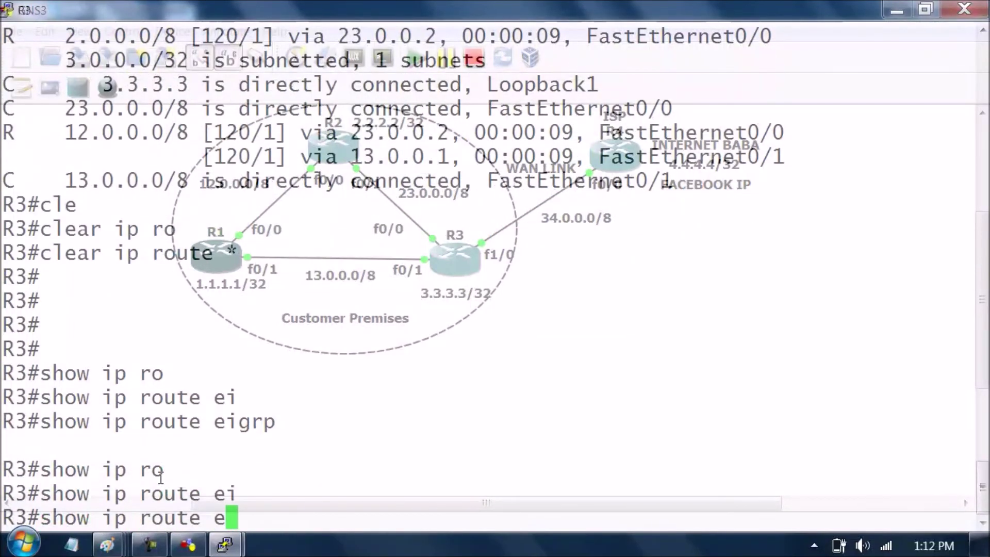
{"action": "type", "text": "ri"}
{"action": "key", "text": "Tab"}
{"action": "key", "text": "Return"}
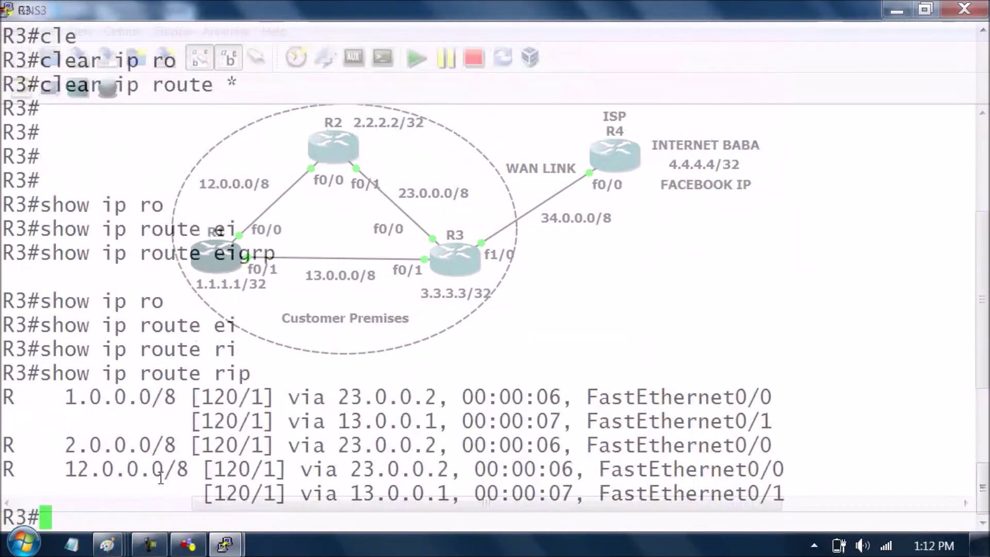
- Display R3's RIP database with show ip rip database
{"action": "type", "text": "show ip ri"}
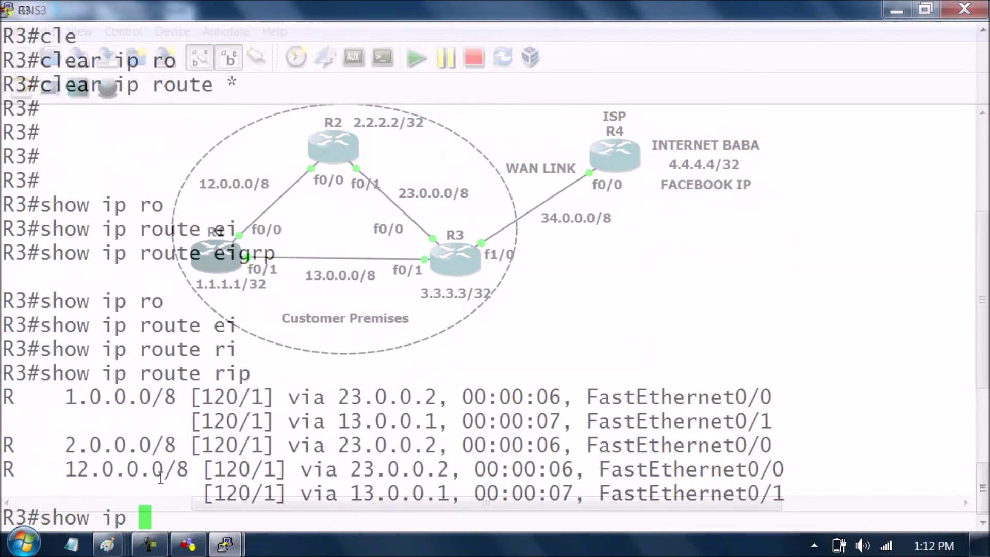
{"action": "key", "text": "Tab"}
{"action": "type", "text": "da"}
{"action": "key", "text": "Tab"}
{"action": "key", "text": "Return"}
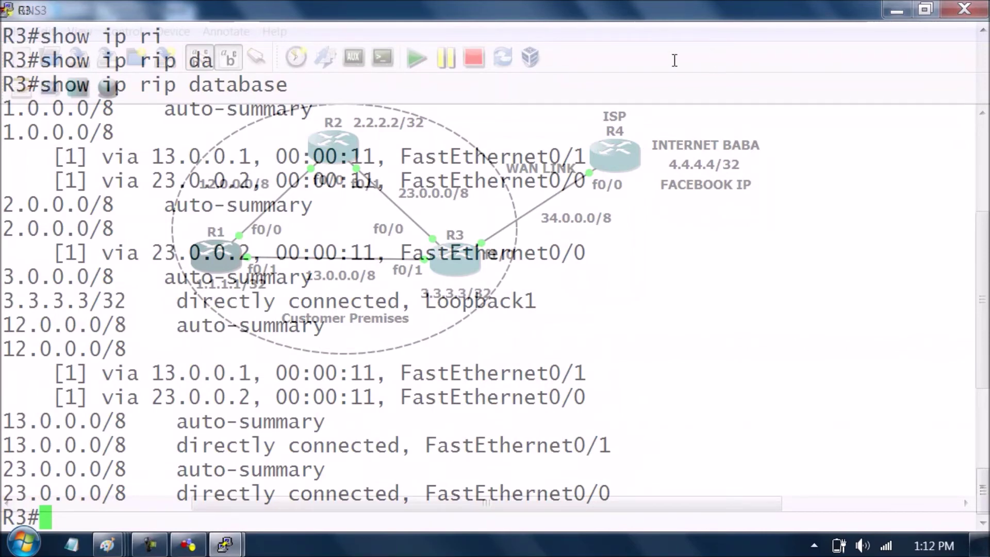
- Return to the topology, move the 12.0.0.0/8 label onto R3, and put it back beside the R1–R2 link
{"action": "left_click", "coordinate": [896, 10]}
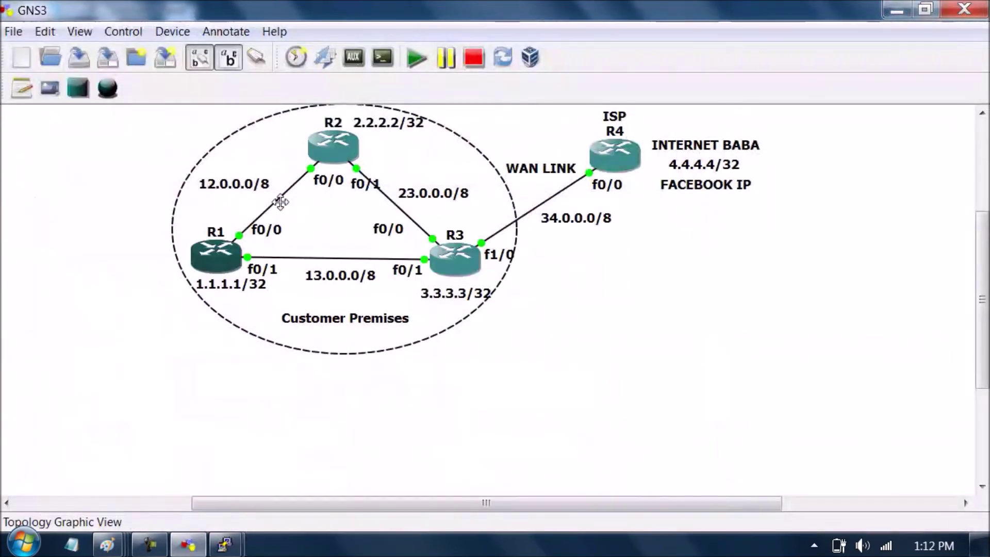
{"action": "left_click_drag", "start_coordinate": [251, 187], "coordinate": [480, 264]}
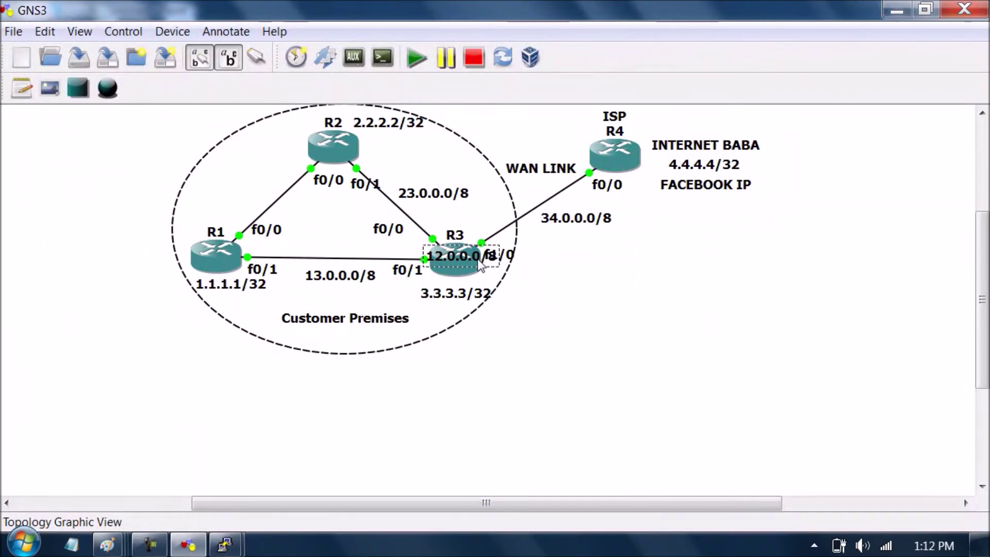
{"action": "left_click_drag", "start_coordinate": [479, 264], "coordinate": [251, 196]}
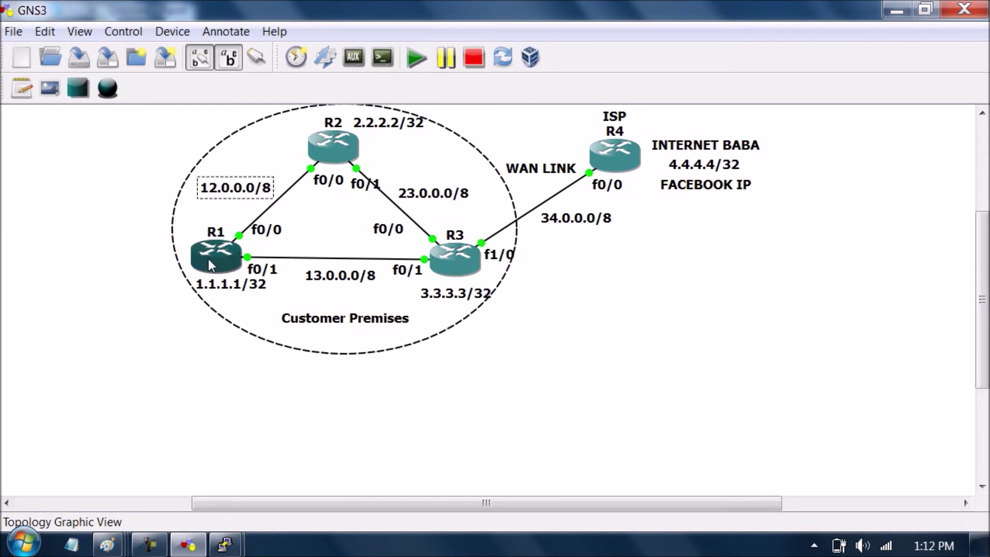
{"action": "mouse_move", "coordinate": [210, 265]}
{"action": "mouse_move", "coordinate": [454, 258]}
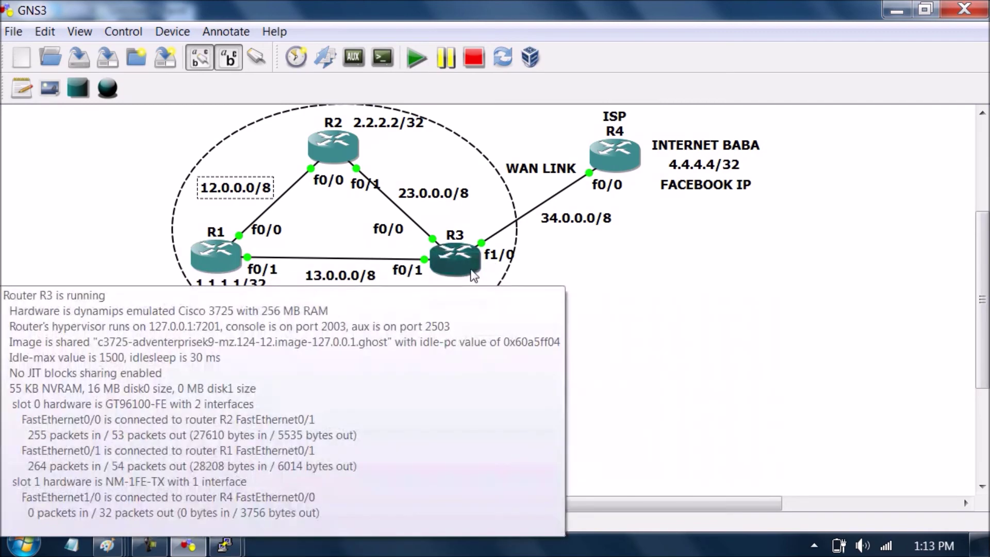
- Reopen R3's console window and list its RIP routes again with show ip route rip
{"action": "mouse_move", "coordinate": [224, 543]}
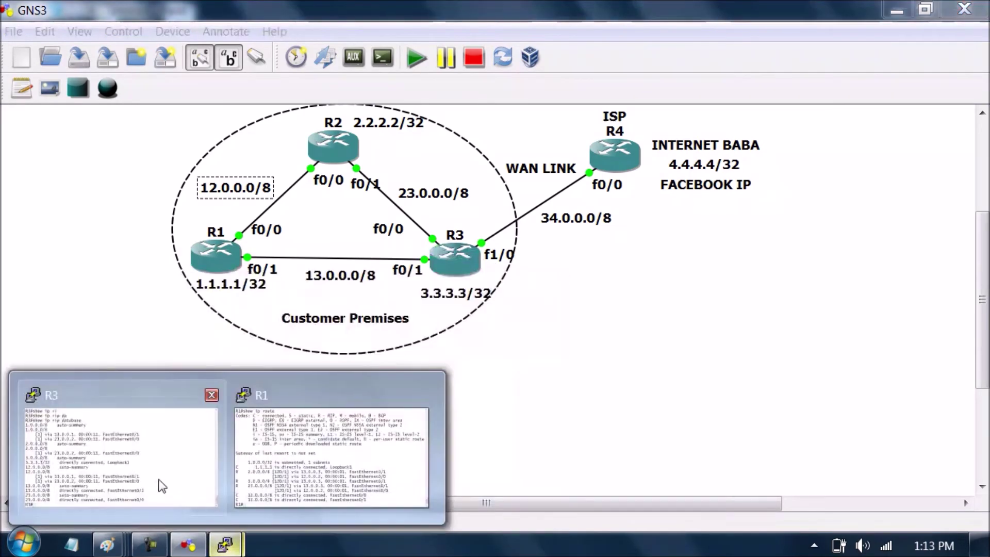
{"action": "left_click", "coordinate": [160, 481]}
{"action": "type", "text": "show ip ro"}
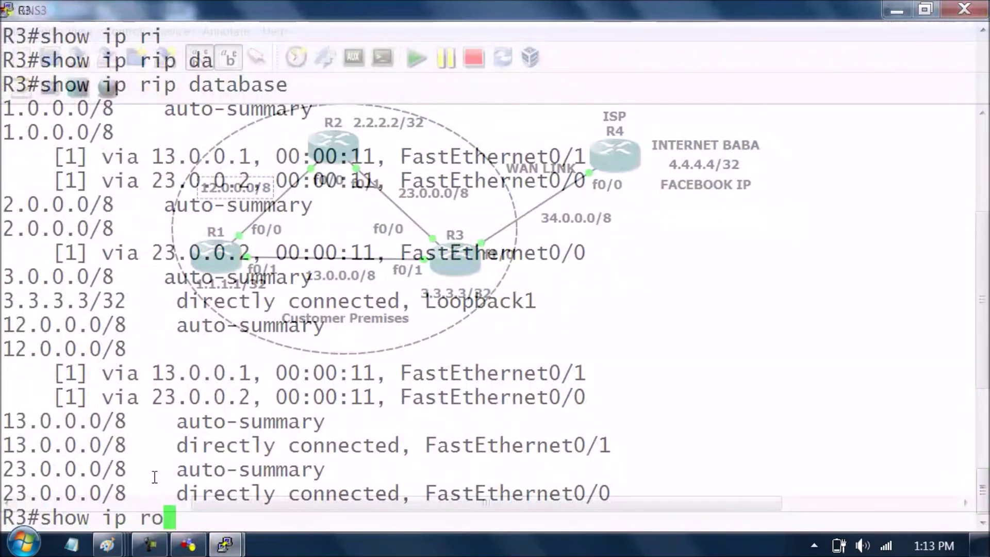
{"action": "key", "text": "Tab"}
{"action": "type", "text": "ri"}
{"action": "key", "text": "Tab"}
{"action": "key", "text": "Return"}
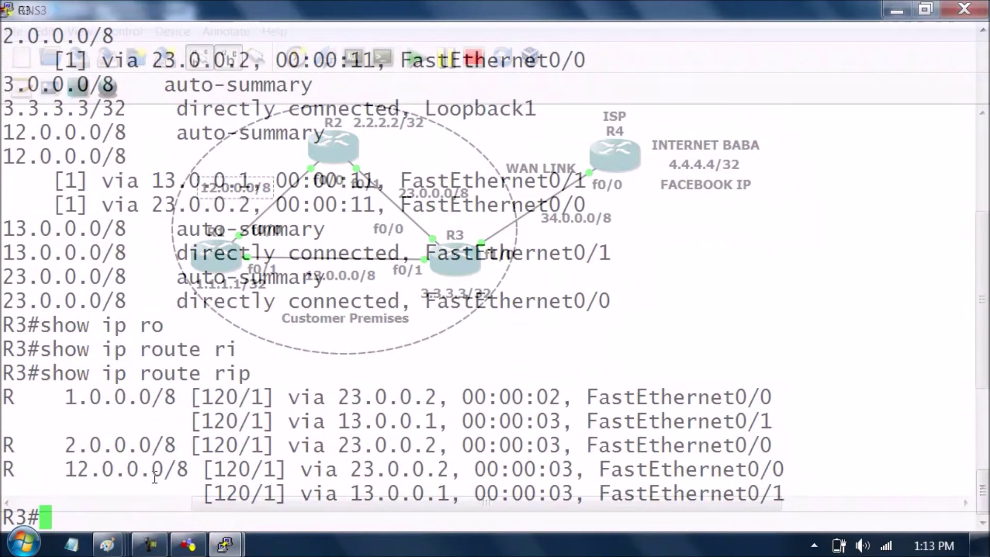
- Display R3's routing protocol settings with show ip protocols
{"action": "type", "text": "show ip pro"}
{"action": "key", "text": "Tab"}
{"action": "key", "text": "Return"}
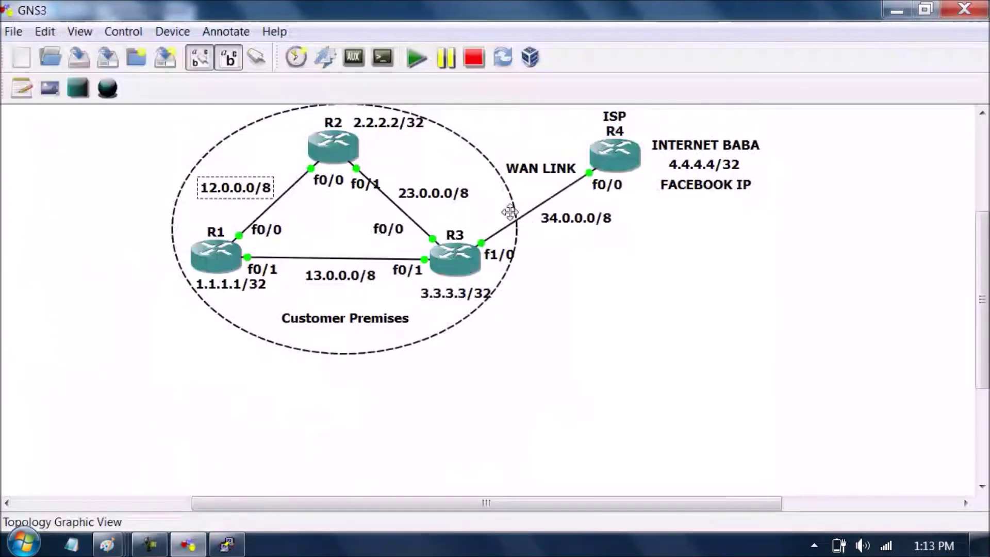
- Maximize R2's console, make its window transparent over the topology, and exit global configuration mode
{"action": "key", "text": "alt+Tab"}
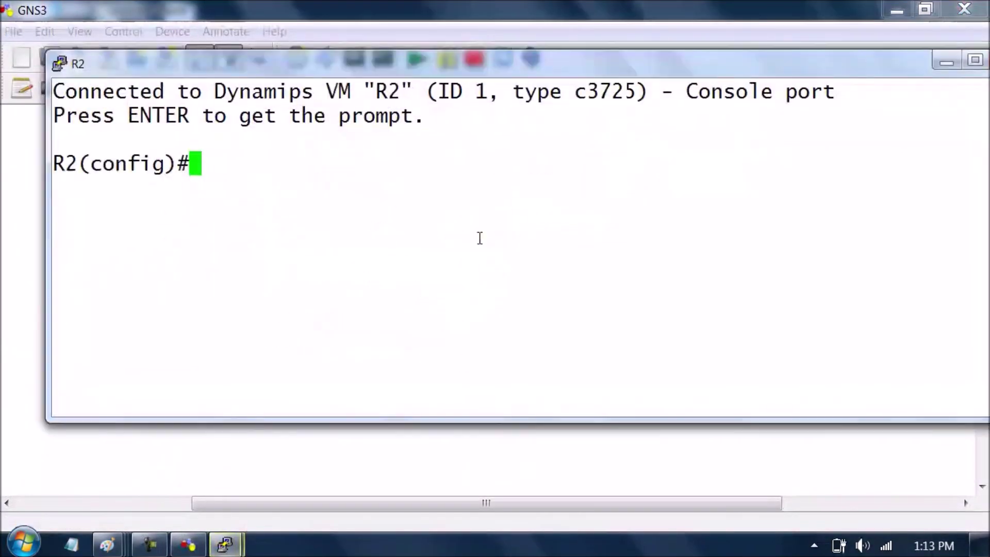
{"action": "double_click", "coordinate": [497, 57]}
{"action": "right_click", "coordinate": [516, 5]}
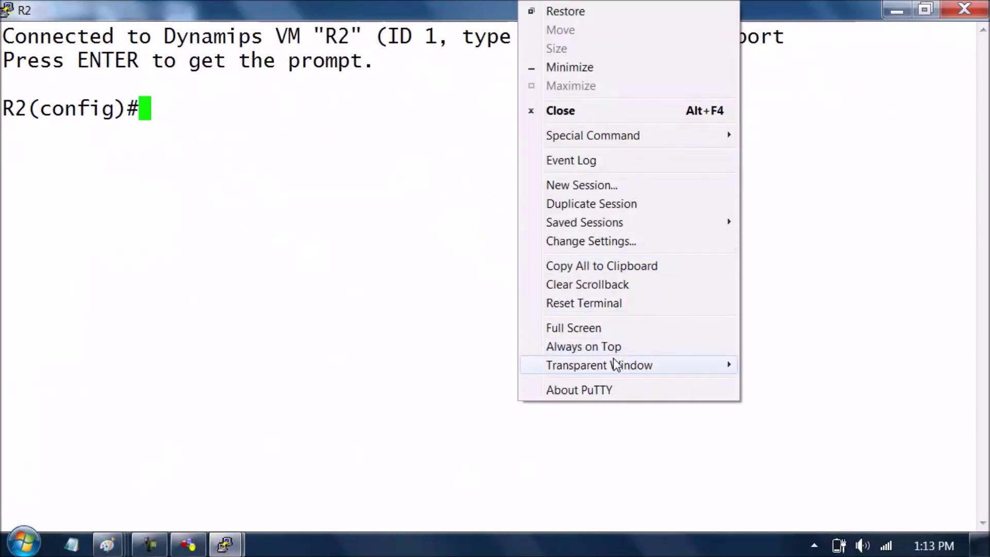
{"action": "mouse_move", "coordinate": [629, 364]}
{"action": "left_click", "coordinate": [774, 402]}
{"action": "type", "text": "exit"}
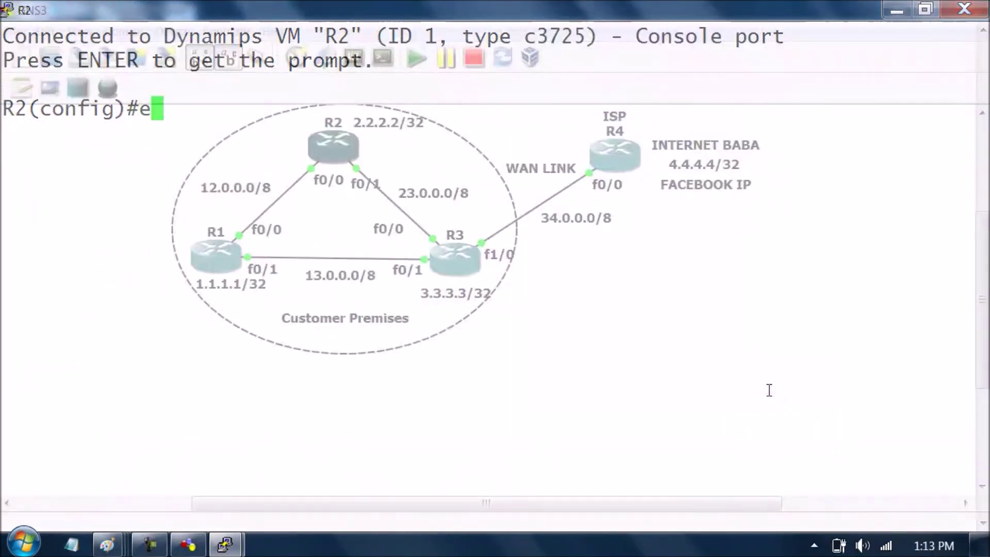
{"action": "key", "text": "Return"}
- Display R2's routing protocol settings with show ip protocols
{"action": "type", "text": "show ip pro"}
{"action": "key", "text": "Tab"}
{"action": "key", "text": "Return"}
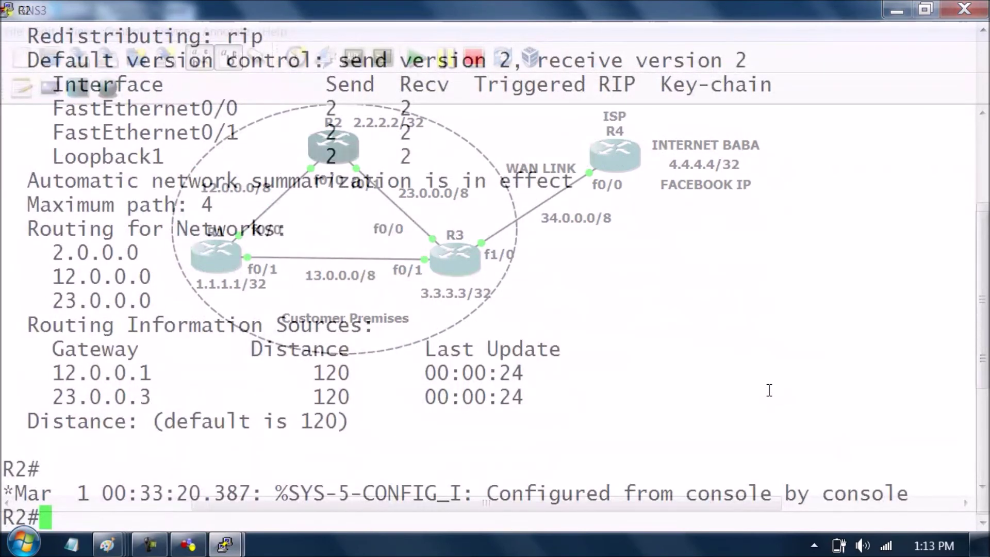
- Display only R2's RIP routes with show ip route rip
{"action": "type", "text": "show ip ro"}
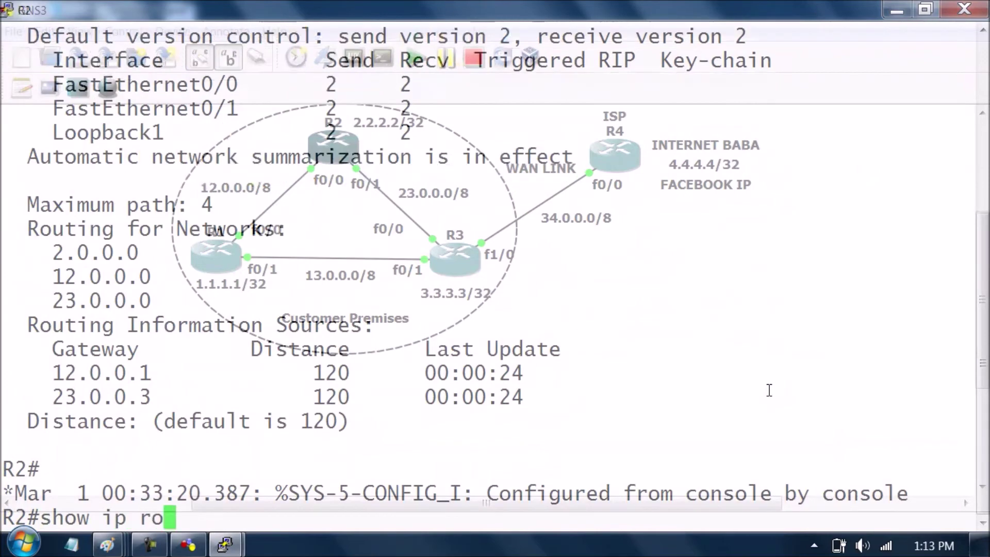
{"action": "key", "text": "Tab"}
{"action": "type", "text": "ri"}
{"action": "key", "text": "Tab"}
{"action": "key", "text": "Return"}
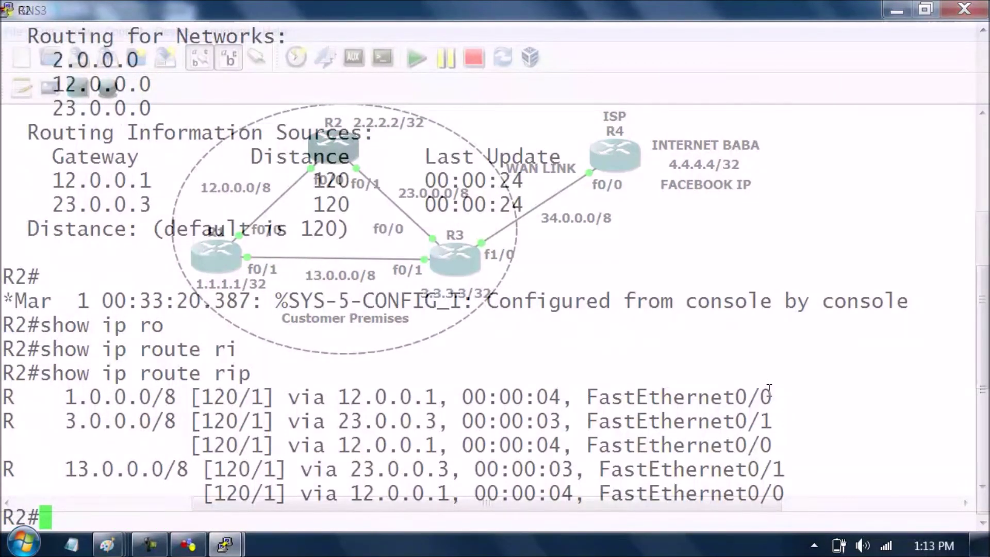
- Clear all entries from R2's routing table with clear ip route *
{"action": "type", "text": "cle"}
{"action": "key", "text": "Tab"}
{"action": "type", "text": "ip r"}
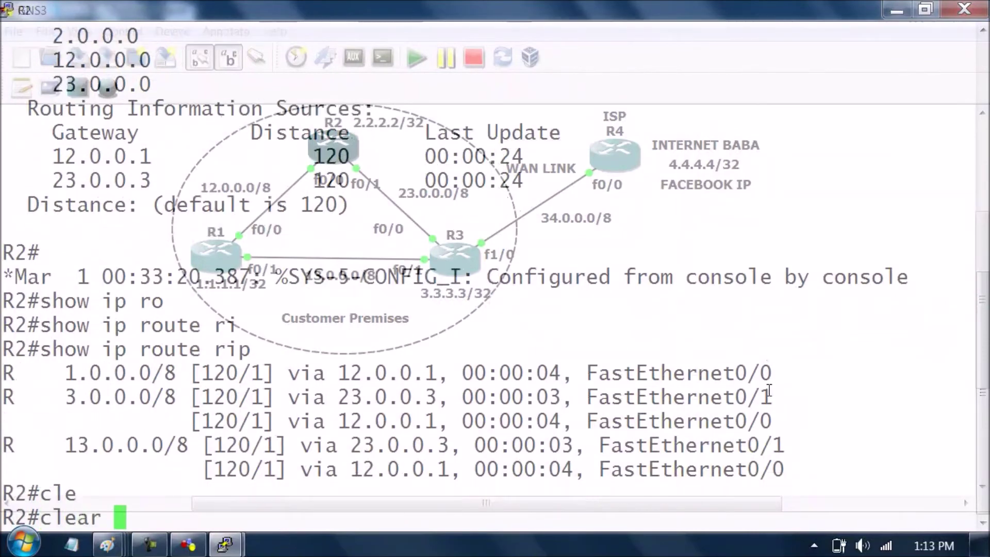
{"action": "type", "text": "o"}
{"action": "key", "text": "Tab"}
{"action": "type", "text": "*"}
{"action": "key", "text": "Return"}
{"action": "key", "text": "Return"}
{"action": "key", "text": "Return"}
{"action": "key", "text": "Return"}
{"action": "key", "text": "Return"}
{"action": "key", "text": "Return"}
- Display R2's full routing table with show ip route to examine the relearned routes
{"action": "type", "text": "show ip ro"}
{"action": "key", "text": "Tab"}
{"action": "key", "text": "Return"}
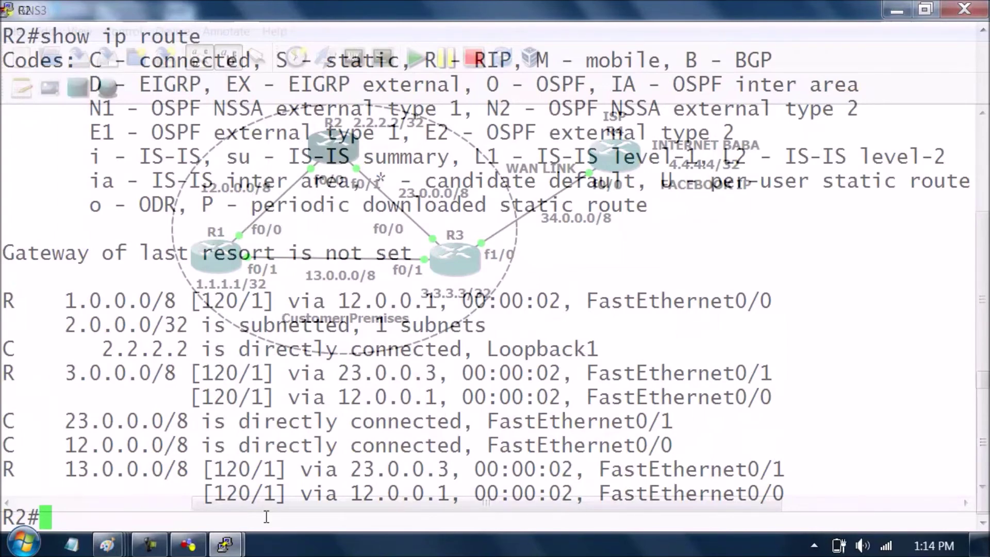
- Switch to R1's console and display its full routing table with show ip route
{"action": "mouse_move", "coordinate": [225, 543]}
{"action": "left_click", "coordinate": [175, 454]}
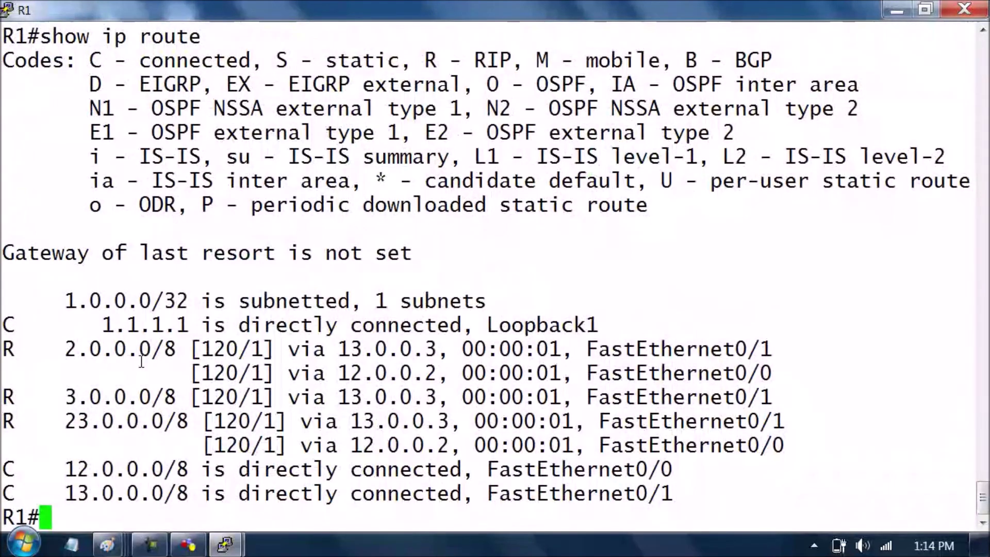
{"action": "key", "text": "Up"}
{"action": "key", "text": "Return"}
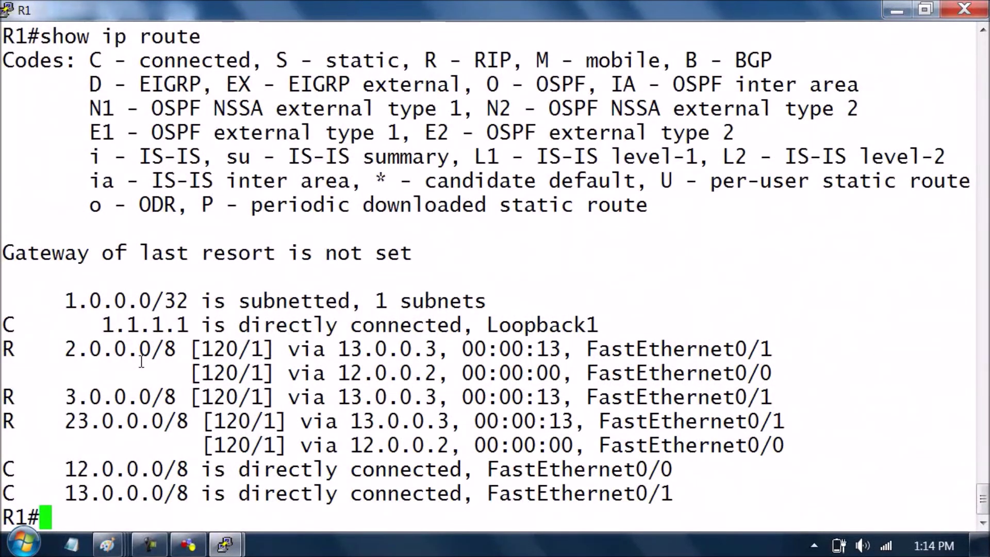
- Switch back to R2's console and check its RIP settings again with show ip protocols
{"action": "mouse_move", "coordinate": [225, 543]}
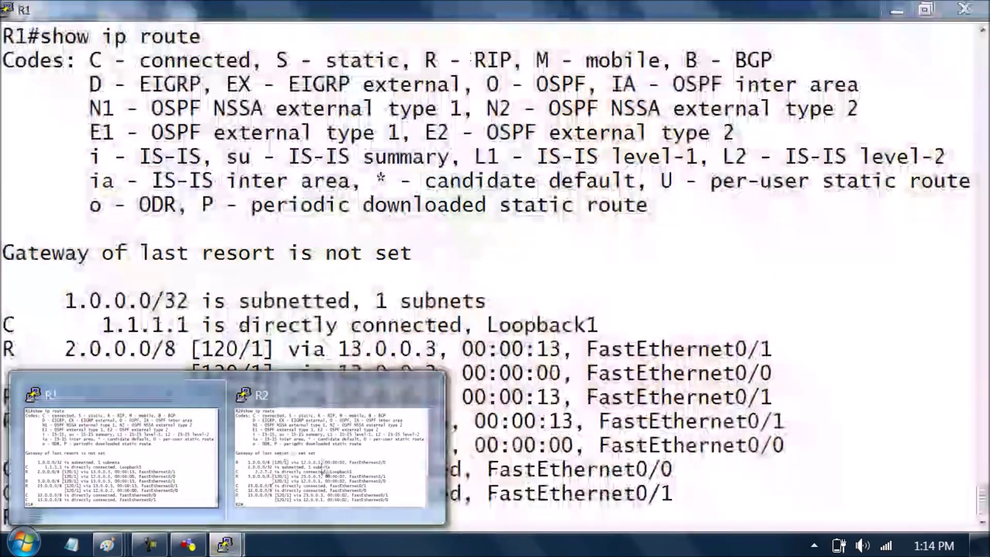
{"action": "left_click", "coordinate": [324, 470]}
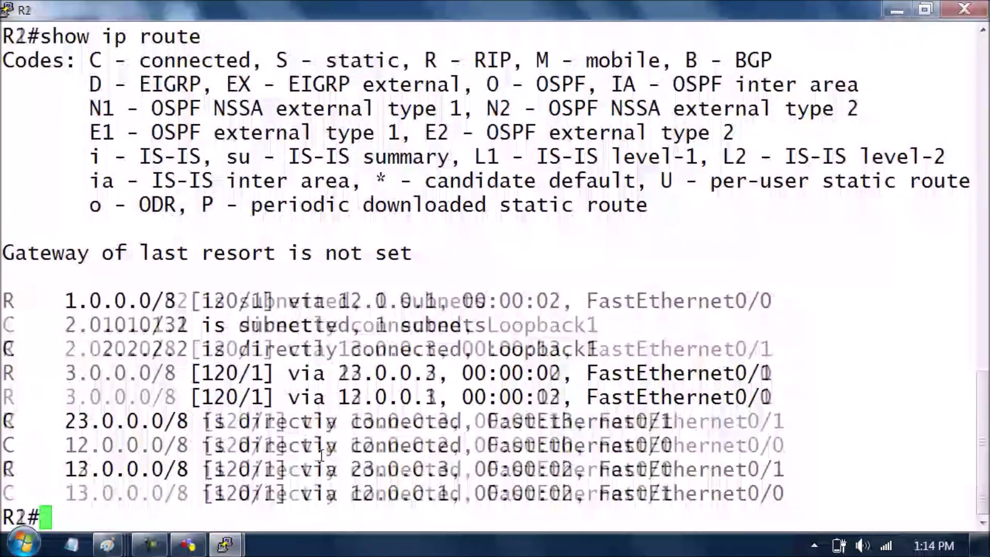
{"action": "type", "text": "show ip pr"}
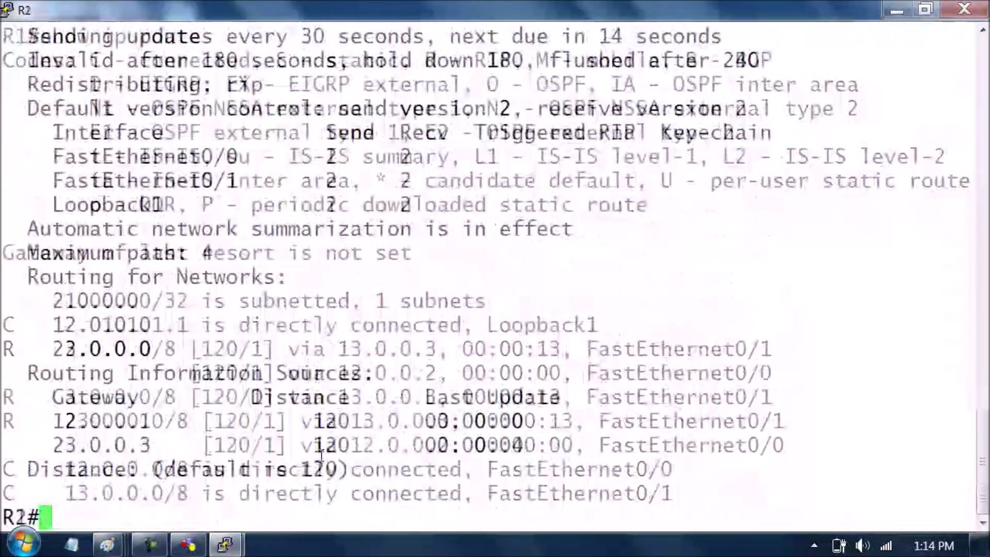
- Change the transparency setting of R2's console window
{"action": "right_click", "coordinate": [408, 5]}
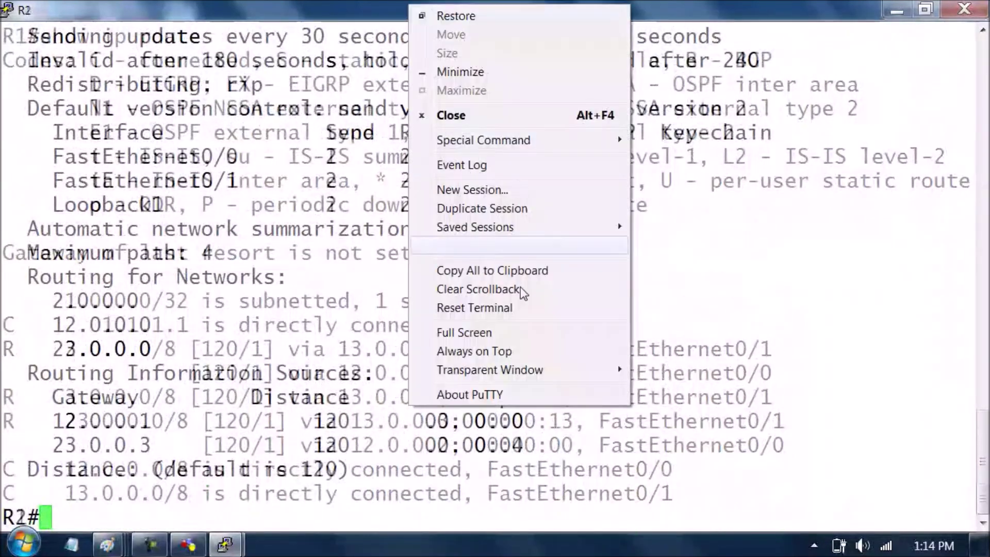
{"action": "mouse_move", "coordinate": [516, 369]}
{"action": "left_click", "coordinate": [659, 376]}
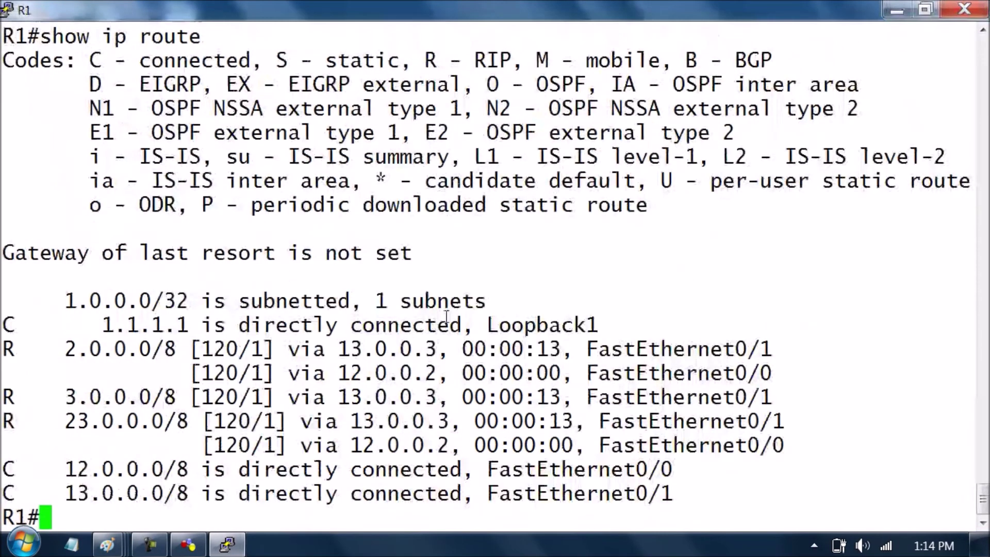
- Close R1's console, open R3's console and check its RIP settings with show ip protocols
{"action": "left_click", "coordinate": [964, 8]}
{"action": "double_click", "coordinate": [454, 276]}
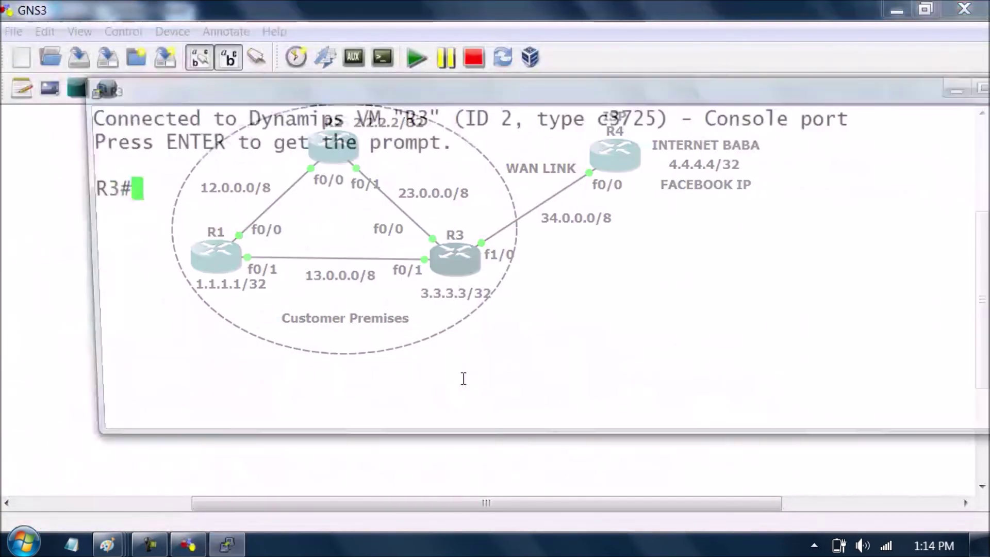
{"action": "type", "text": "show ip pro"}
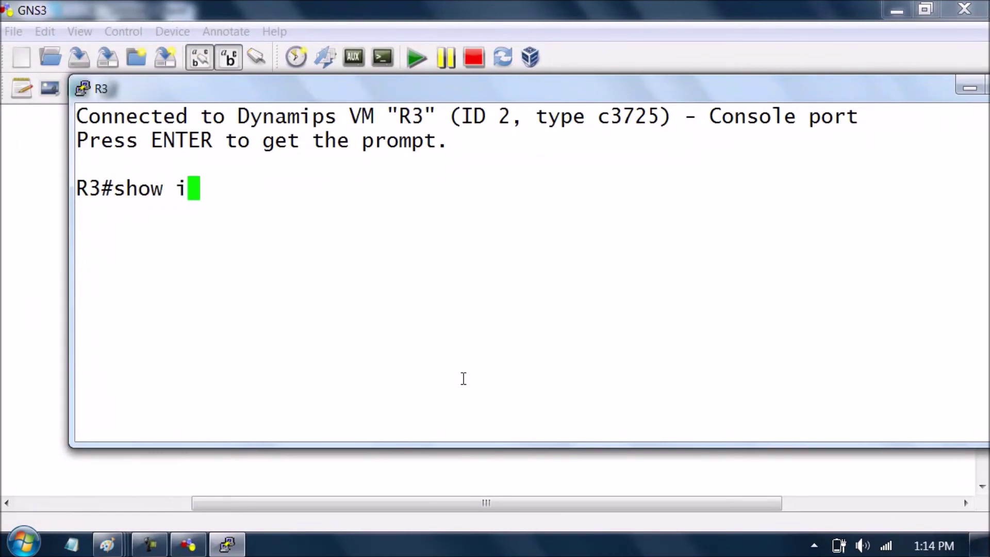
{"action": "key", "text": "Tab"}
{"action": "key", "text": "Return"}
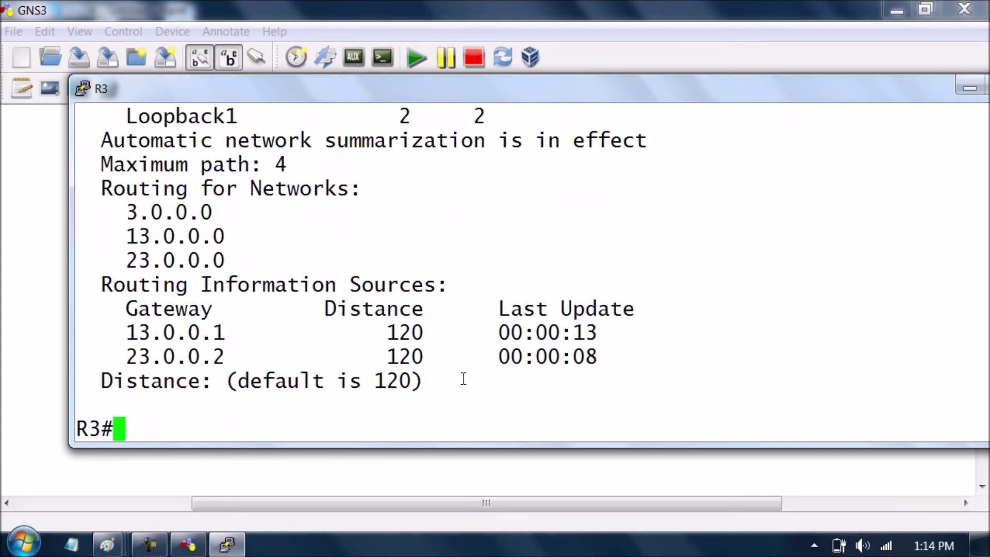
{"action": "left_click", "coordinate": [903, 92]}
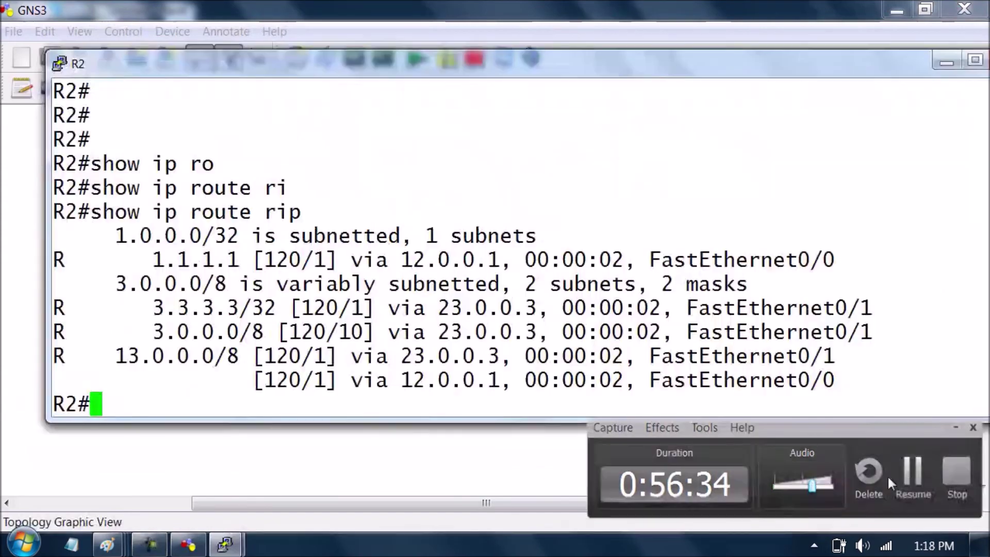
- Switch to Paint and sketch routers R1, R2 and R3 in red, linking R1 to R2 and R2 to R3
{"action": "left_click", "coordinate": [939, 78]}
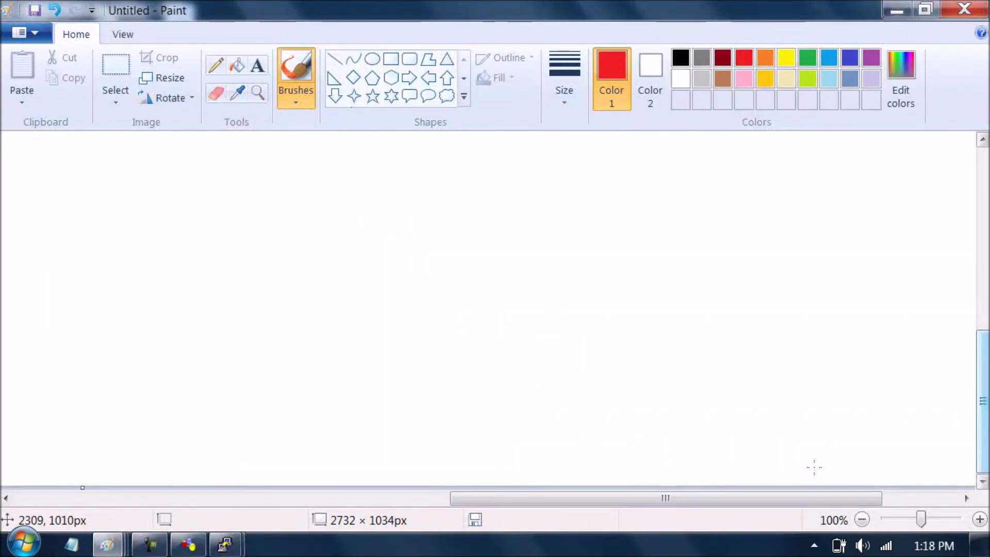
{"action": "mouse_move", "coordinate": [244, 282]}
{"action": "left_mouse_down"}
{"action": "mouse_move", "coordinate": [219, 268]}
{"action": "mouse_move", "coordinate": [237, 282]}
{"action": "mouse_move", "coordinate": [436, 190]}
{"action": "mouse_move", "coordinate": [464, 195]}
{"action": "mouse_move", "coordinate": [632, 276]}
{"action": "mouse_move", "coordinate": [621, 283]}
{"action": "mouse_move", "coordinate": [653, 298]}
{"action": "mouse_move", "coordinate": [648, 309]}
{"action": "left_mouse_up"}
- Add a blue R1–R3 link, a circled network 1.1.1.1 attached to R1, and an arrow leaving R1 toward R2
{"action": "left_click", "coordinate": [850, 57]}
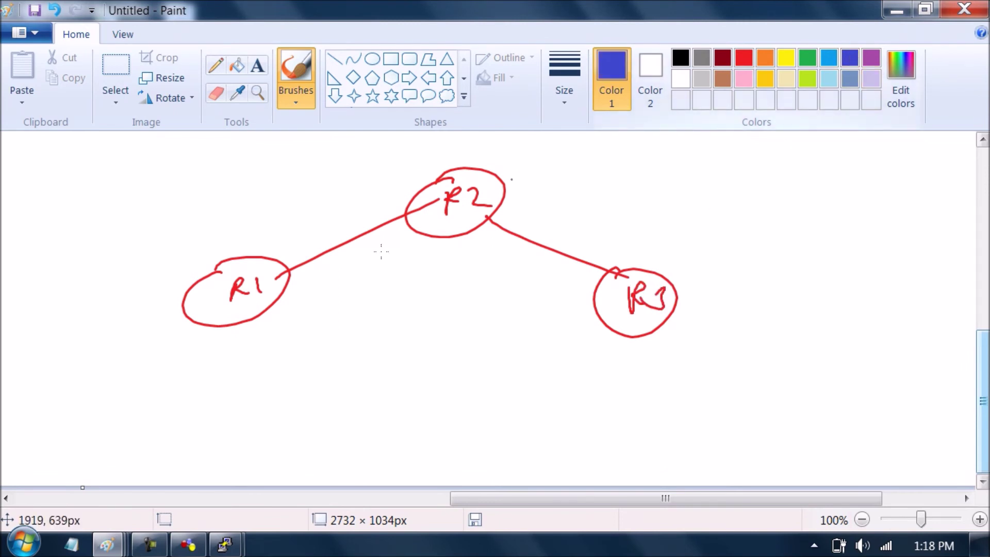
{"action": "left_click_drag", "start_coordinate": [250, 305], "coordinate": [298, 302]}
{"action": "left_click_drag", "start_coordinate": [386, 303], "coordinate": [651, 308]}
{"action": "left_click_drag", "start_coordinate": [170, 293], "coordinate": [94, 298]}
{"action": "left_click_drag", "start_coordinate": [115, 274], "coordinate": [112, 336]}
{"action": "mouse_move", "coordinate": [80, 238]}
{"action": "left_mouse_down"}
{"action": "mouse_move", "coordinate": [85, 277]}
{"action": "mouse_move", "coordinate": [112, 269]}
{"action": "left_mouse_up"}
{"action": "left_click", "coordinate": [97, 259]}
{"action": "mouse_move", "coordinate": [172, 230]}
{"action": "left_mouse_down"}
{"action": "mouse_move", "coordinate": [29, 256]}
{"action": "mouse_move", "coordinate": [121, 287]}
{"action": "left_mouse_up"}
{"action": "mouse_move", "coordinate": [225, 264]}
{"action": "left_mouse_down"}
{"action": "mouse_move", "coordinate": [264, 219]}
{"action": "mouse_move", "coordinate": [266, 229]}
{"action": "left_mouse_up"}
- Write circled blue notes beside R1 reading "Auto-Summary" below it and "1.0.0.0/8" above its outgoing arrow
{"action": "left_click_drag", "start_coordinate": [207, 209], "coordinate": [218, 224]}
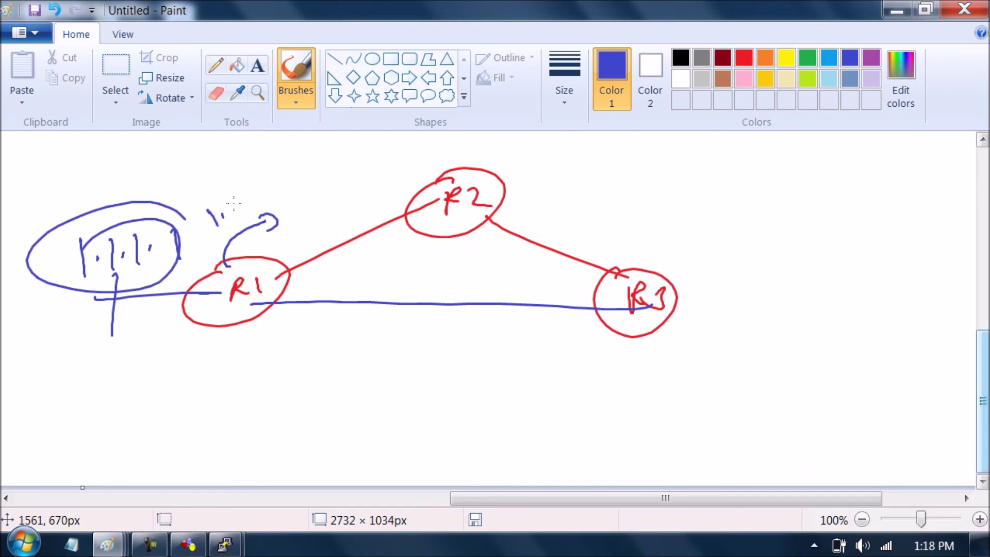
{"action": "mouse_move", "coordinate": [151, 404]}
{"action": "left_mouse_down"}
{"action": "mouse_move", "coordinate": [237, 344]}
{"action": "mouse_move", "coordinate": [304, 322]}
{"action": "left_mouse_up"}
{"action": "left_click_drag", "start_coordinate": [222, 311], "coordinate": [248, 319]}
{"action": "left_click_drag", "start_coordinate": [238, 202], "coordinate": [247, 194]}
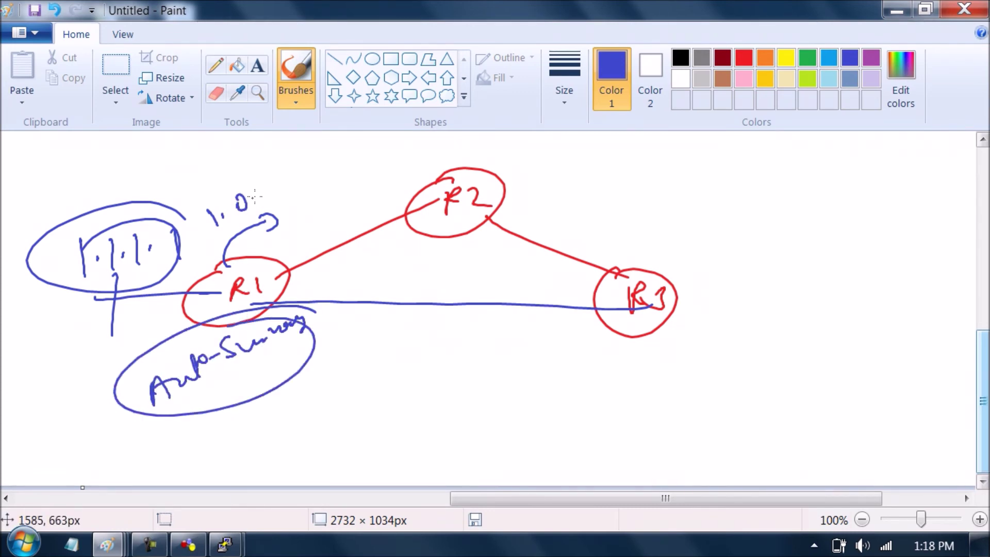
{"action": "mouse_move", "coordinate": [289, 165]}
{"action": "left_mouse_down"}
{"action": "mouse_move", "coordinate": [216, 186]}
{"action": "mouse_move", "coordinate": [255, 166]}
{"action": "mouse_move", "coordinate": [309, 183]}
{"action": "left_mouse_up"}
{"action": "left_click_drag", "start_coordinate": [320, 149], "coordinate": [309, 155]}
- Write a circled "auto-summary" above R2, then ring R2 and draw an arrow leaving it toward R3
{"action": "mouse_move", "coordinate": [479, 175]}
{"action": "left_mouse_down"}
{"action": "mouse_move", "coordinate": [479, 227]}
{"action": "mouse_move", "coordinate": [473, 148]}
{"action": "mouse_move", "coordinate": [584, 147]}
{"action": "mouse_move", "coordinate": [603, 159]}
{"action": "left_mouse_up"}
{"action": "left_click_drag", "start_coordinate": [612, 140], "coordinate": [535, 130]}
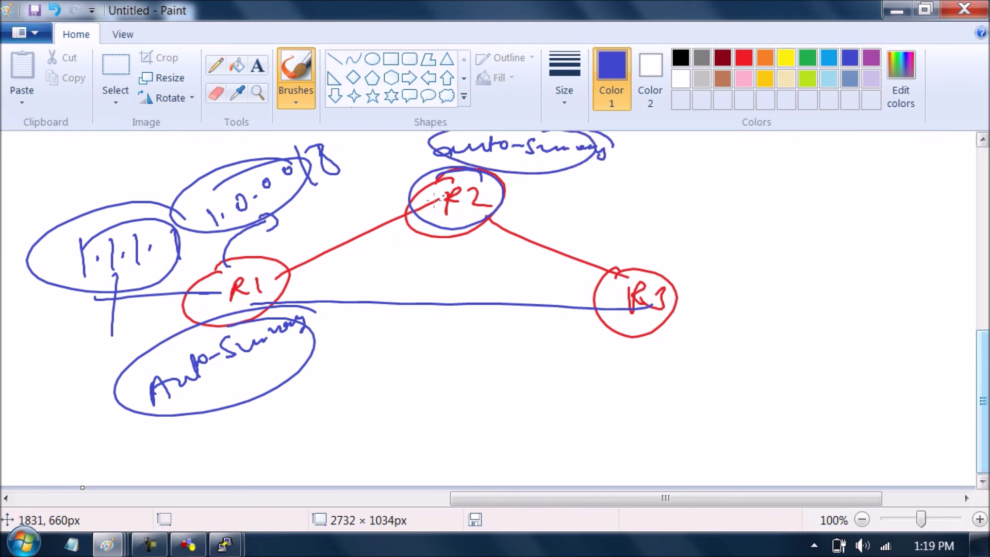
{"action": "mouse_move", "coordinate": [490, 197]}
{"action": "left_mouse_down"}
{"action": "mouse_move", "coordinate": [551, 217]}
{"action": "mouse_move", "coordinate": [536, 225]}
{"action": "left_mouse_up"}
{"action": "left_click_drag", "start_coordinate": [495, 178], "coordinate": [513, 198]}
- Write a circled note about R2's own metric, connected by an arrow to a circled and underlined "Summarizing"
{"action": "mouse_move", "coordinate": [593, 191]}
{"action": "left_mouse_down"}
{"action": "mouse_move", "coordinate": [628, 192]}
{"action": "mouse_move", "coordinate": [665, 172]}
{"action": "mouse_move", "coordinate": [758, 184]}
{"action": "mouse_move", "coordinate": [912, 171]}
{"action": "mouse_move", "coordinate": [871, 157]}
{"action": "left_mouse_up"}
{"action": "mouse_move", "coordinate": [603, 155]}
{"action": "left_mouse_down"}
{"action": "mouse_move", "coordinate": [741, 243]}
{"action": "mouse_move", "coordinate": [762, 236]}
{"action": "left_mouse_up"}
{"action": "mouse_move", "coordinate": [738, 271]}
{"action": "left_mouse_down"}
{"action": "mouse_move", "coordinate": [744, 289]}
{"action": "mouse_move", "coordinate": [783, 291]}
{"action": "mouse_move", "coordinate": [933, 262]}
{"action": "mouse_move", "coordinate": [761, 312]}
{"action": "left_mouse_up"}
{"action": "left_click_drag", "start_coordinate": [927, 293], "coordinate": [745, 313]}
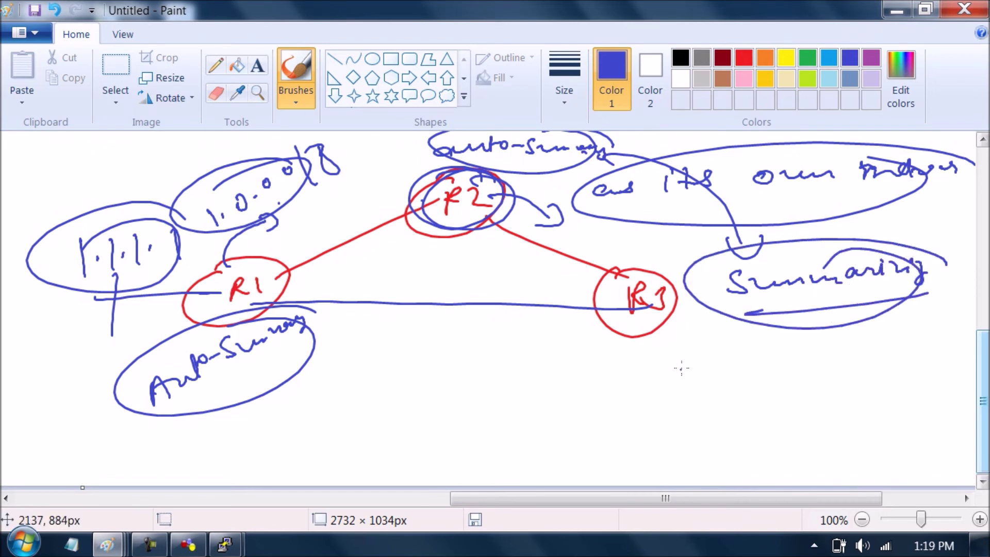
- Sketch a second blue topology below the triangle with circled R1, R2 and R3 linked in a row
{"action": "mouse_move", "coordinate": [309, 368]}
{"action": "left_mouse_down"}
{"action": "mouse_move", "coordinate": [346, 414]}
{"action": "mouse_move", "coordinate": [312, 367]}
{"action": "left_mouse_up"}
{"action": "mouse_move", "coordinate": [303, 410]}
{"action": "left_mouse_down"}
{"action": "mouse_move", "coordinate": [315, 394]}
{"action": "mouse_move", "coordinate": [324, 408]}
{"action": "left_mouse_up"}
{"action": "mouse_move", "coordinate": [323, 396]}
{"action": "left_mouse_down"}
{"action": "mouse_move", "coordinate": [324, 413]}
{"action": "mouse_move", "coordinate": [494, 393]}
{"action": "left_mouse_up"}
{"action": "mouse_move", "coordinate": [516, 369]}
{"action": "left_mouse_down"}
{"action": "mouse_move", "coordinate": [480, 372]}
{"action": "mouse_move", "coordinate": [521, 369]}
{"action": "left_mouse_up"}
{"action": "mouse_move", "coordinate": [503, 394]}
{"action": "left_mouse_down"}
{"action": "mouse_move", "coordinate": [504, 407]}
{"action": "mouse_move", "coordinate": [545, 407]}
{"action": "left_mouse_up"}
{"action": "left_click_drag", "start_coordinate": [564, 396], "coordinate": [691, 394]}
{"action": "mouse_move", "coordinate": [732, 367]}
{"action": "left_mouse_down"}
{"action": "mouse_move", "coordinate": [716, 382]}
{"action": "mouse_move", "coordinate": [728, 403]}
{"action": "left_mouse_up"}
{"action": "left_click_drag", "start_coordinate": [728, 382], "coordinate": [757, 400]}
- Label each router in the lower row as auto-summary and draw a small arrow above R1 toward R2
{"action": "left_click_drag", "start_coordinate": [330, 361], "coordinate": [360, 357]}
{"action": "mouse_move", "coordinate": [350, 352]}
{"action": "left_mouse_down"}
{"action": "mouse_move", "coordinate": [353, 364]}
{"action": "mouse_move", "coordinate": [341, 341]}
{"action": "mouse_move", "coordinate": [356, 338]}
{"action": "left_mouse_up"}
{"action": "mouse_move", "coordinate": [363, 335]}
{"action": "left_mouse_down"}
{"action": "mouse_move", "coordinate": [368, 325]}
{"action": "mouse_move", "coordinate": [384, 335]}
{"action": "left_mouse_up"}
{"action": "left_click_drag", "start_coordinate": [373, 333], "coordinate": [393, 332]}
{"action": "mouse_move", "coordinate": [399, 322]}
{"action": "left_mouse_down"}
{"action": "mouse_move", "coordinate": [408, 334]}
{"action": "mouse_move", "coordinate": [487, 338]}
{"action": "left_mouse_up"}
{"action": "mouse_move", "coordinate": [487, 338]}
{"action": "left_mouse_down"}
{"action": "mouse_move", "coordinate": [504, 328]}
{"action": "mouse_move", "coordinate": [599, 331]}
{"action": "left_mouse_up"}
{"action": "left_click_drag", "start_coordinate": [703, 333], "coordinate": [781, 332]}
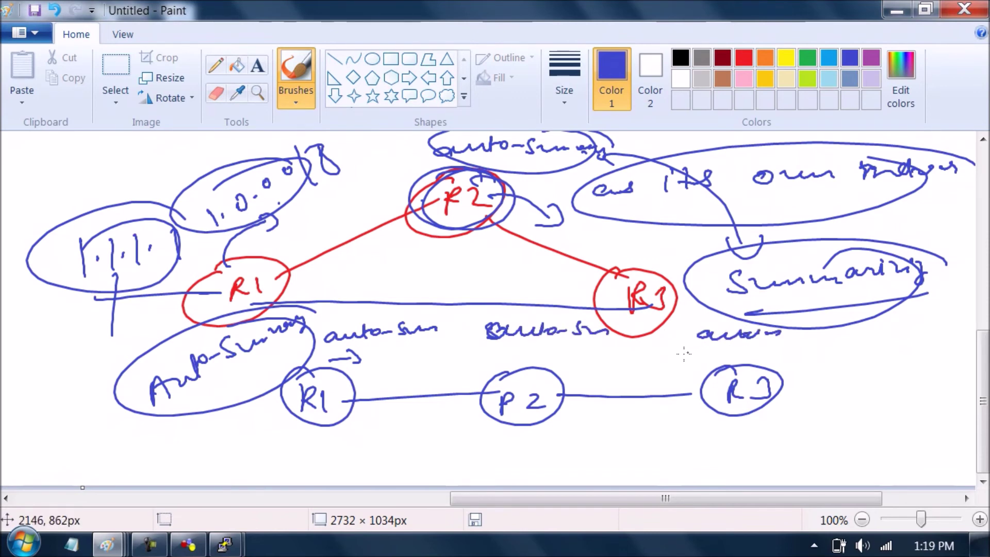
- Illustrate the update passing from R1 through R2 to R3 with arrows, rings around both receiving routers and a circled "metric" note
{"action": "left_click_drag", "start_coordinate": [316, 452], "coordinate": [361, 447]}
{"action": "left_click_drag", "start_coordinate": [368, 440], "coordinate": [378, 449]}
{"action": "left_click_drag", "start_coordinate": [546, 384], "coordinate": [467, 401]}
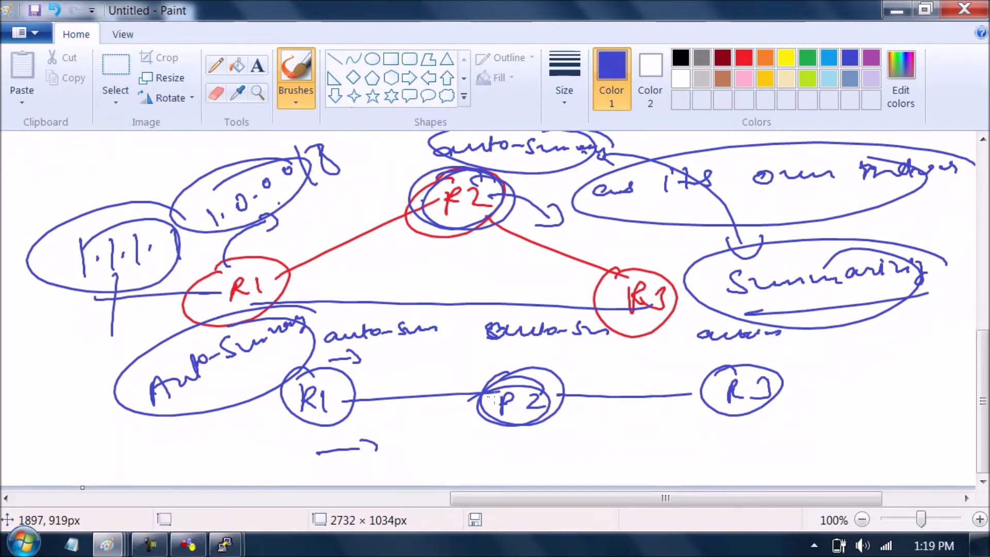
{"action": "mouse_move", "coordinate": [487, 314]}
{"action": "left_mouse_down"}
{"action": "mouse_move", "coordinate": [454, 342]}
{"action": "mouse_move", "coordinate": [523, 311]}
{"action": "left_mouse_up"}
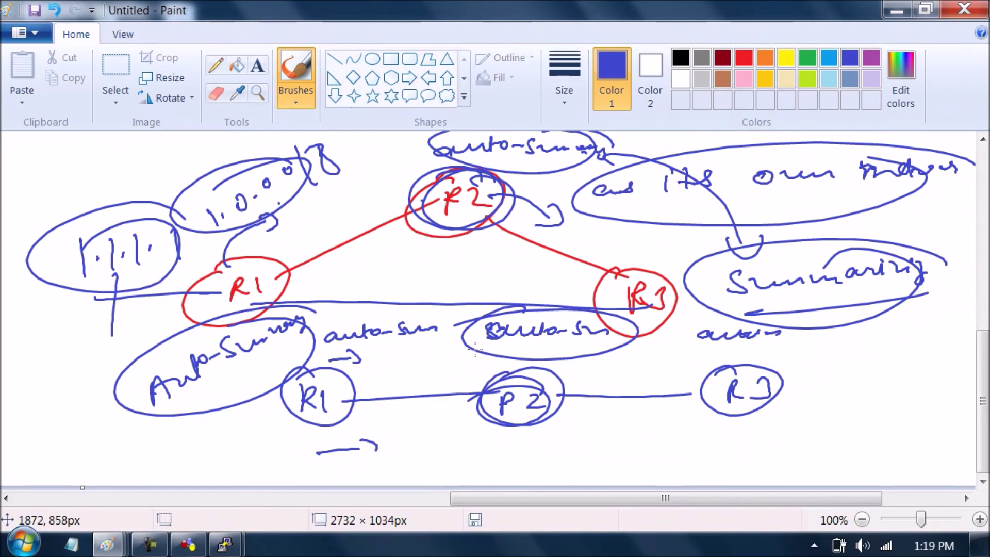
{"action": "mouse_move", "coordinate": [529, 452]}
{"action": "left_mouse_down"}
{"action": "mouse_move", "coordinate": [647, 437]}
{"action": "mouse_move", "coordinate": [634, 467]}
{"action": "mouse_move", "coordinate": [663, 436]}
{"action": "left_mouse_up"}
{"action": "left_click_drag", "start_coordinate": [538, 382], "coordinate": [616, 387]}
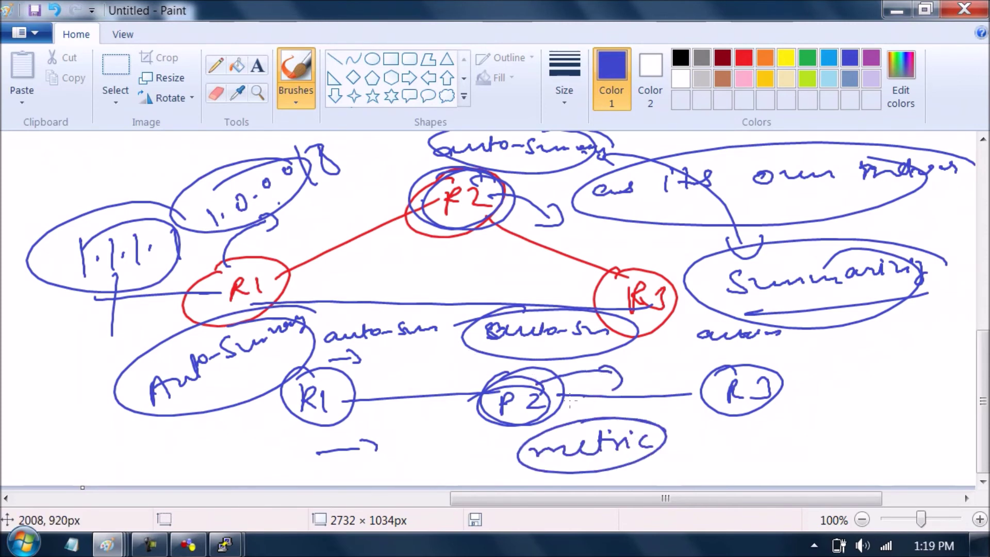
{"action": "mouse_move", "coordinate": [740, 381]}
{"action": "left_mouse_down"}
{"action": "mouse_move", "coordinate": [742, 415]}
{"action": "mouse_move", "coordinate": [698, 397]}
{"action": "left_mouse_up"}
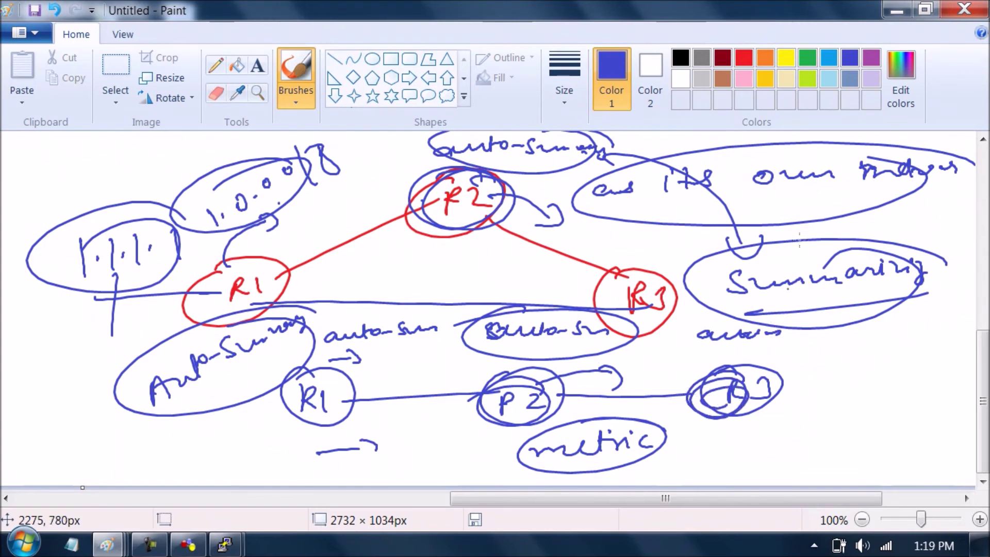
- In red, draw a curved direct link from R1 to R3 in the lower row, an arrow leaving R2 and rings around R3
{"action": "left_click", "coordinate": [742, 57]}
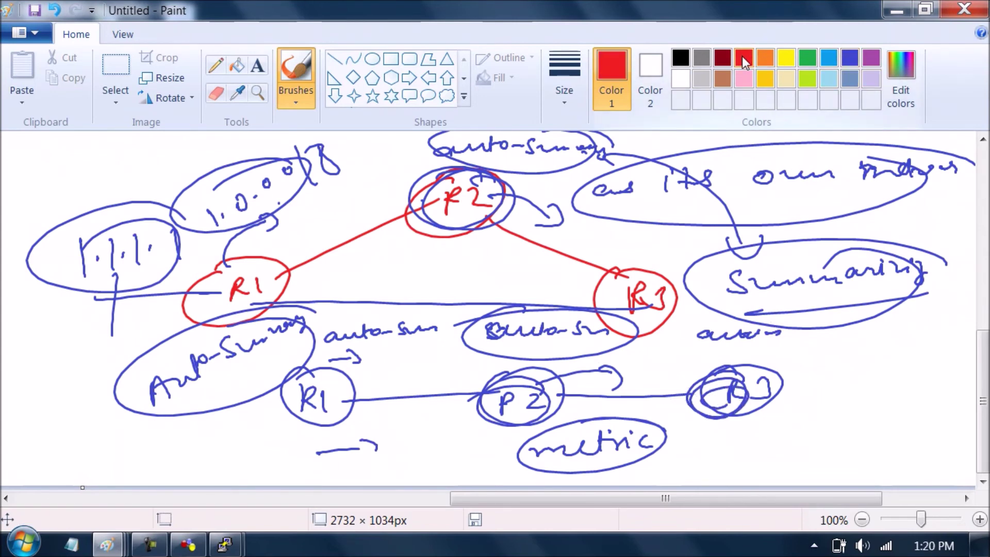
{"action": "mouse_move", "coordinate": [327, 418]}
{"action": "left_mouse_down"}
{"action": "mouse_move", "coordinate": [487, 476]}
{"action": "mouse_move", "coordinate": [709, 394]}
{"action": "left_mouse_up"}
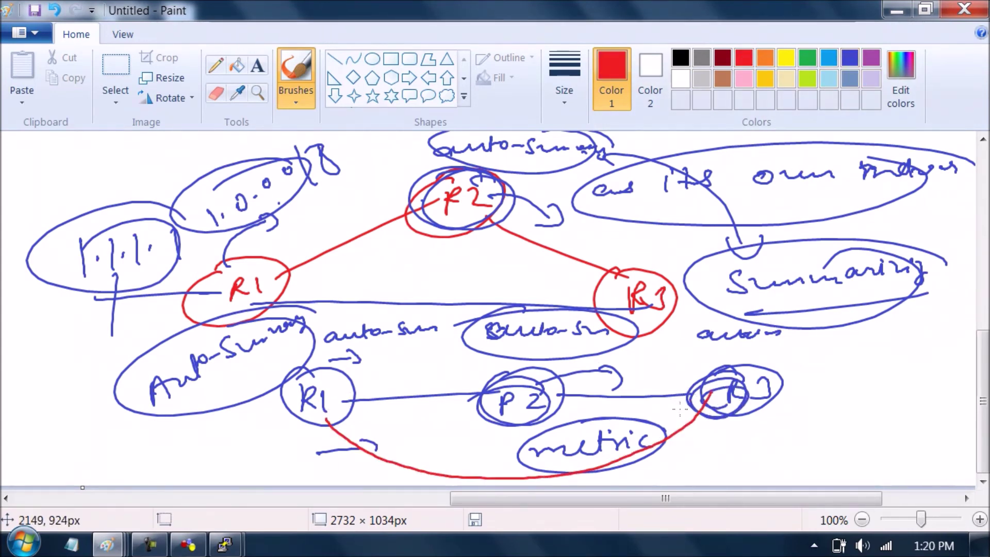
{"action": "mouse_move", "coordinate": [529, 385]}
{"action": "left_mouse_down"}
{"action": "mouse_move", "coordinate": [569, 367]}
{"action": "mouse_move", "coordinate": [621, 387]}
{"action": "mouse_move", "coordinate": [587, 389]}
{"action": "left_mouse_up"}
{"action": "mouse_move", "coordinate": [769, 367]}
{"action": "left_mouse_down"}
{"action": "mouse_move", "coordinate": [737, 404]}
{"action": "mouse_move", "coordinate": [716, 392]}
{"action": "left_mouse_up"}
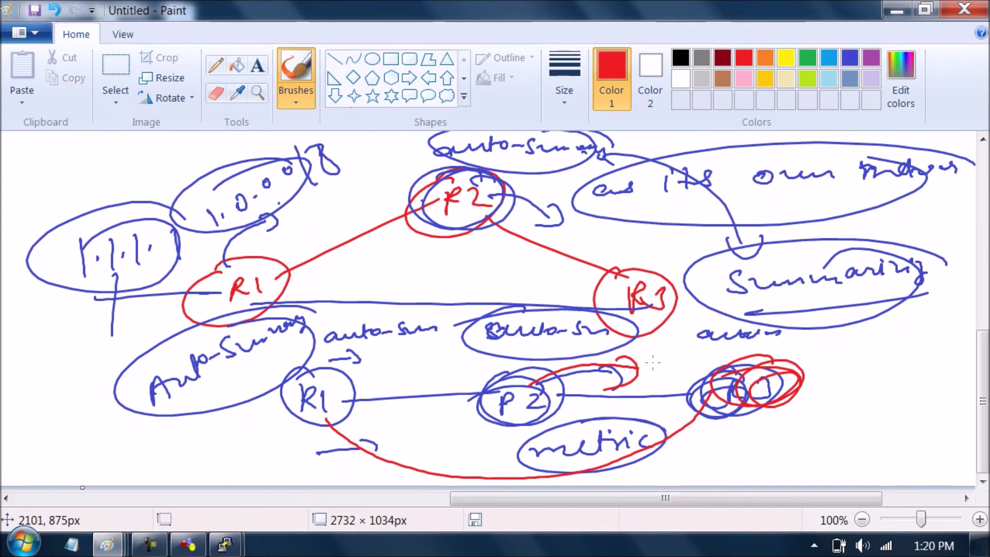
- Write a circled red "1.1.1.1" beside the lower R1 and a circled "no auto-summary" across the triangle's R1, then mark its link to R2
{"action": "mouse_move", "coordinate": [221, 421]}
{"action": "left_mouse_down"}
{"action": "mouse_move", "coordinate": [222, 444]}
{"action": "mouse_move", "coordinate": [258, 439]}
{"action": "left_mouse_up"}
{"action": "left_click", "coordinate": [231, 437]}
{"action": "left_click", "coordinate": [247, 436]}
{"action": "left_click", "coordinate": [264, 434]}
{"action": "mouse_move", "coordinate": [273, 425]}
{"action": "left_mouse_down"}
{"action": "mouse_move", "coordinate": [290, 439]}
{"action": "mouse_move", "coordinate": [272, 416]}
{"action": "left_mouse_up"}
{"action": "mouse_move", "coordinate": [49, 369]}
{"action": "left_mouse_down"}
{"action": "mouse_move", "coordinate": [123, 343]}
{"action": "mouse_move", "coordinate": [150, 313]}
{"action": "mouse_move", "coordinate": [263, 278]}
{"action": "mouse_move", "coordinate": [215, 306]}
{"action": "left_mouse_up"}
{"action": "left_click_drag", "start_coordinate": [373, 221], "coordinate": [225, 315]}
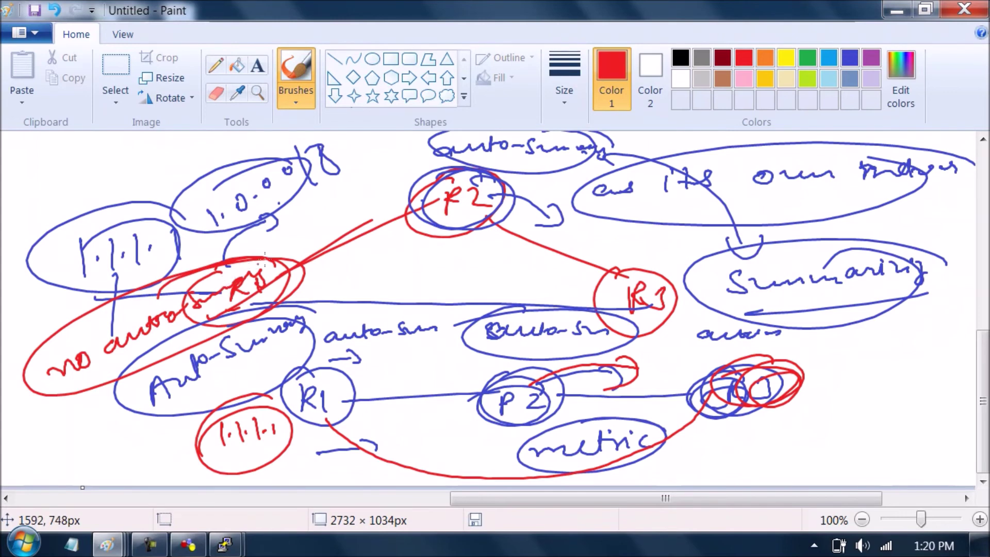
- On a blank area of the canvas, sketch a red triangle topology of circled routers R1, R2 and R3 with all three links
{"action": "left_click_drag", "start_coordinate": [982, 375], "coordinate": [982, 195]}
{"action": "mouse_move", "coordinate": [447, 174]}
{"action": "left_mouse_down"}
{"action": "mouse_move", "coordinate": [420, 202]}
{"action": "mouse_move", "coordinate": [446, 172]}
{"action": "left_mouse_up"}
{"action": "mouse_move", "coordinate": [441, 189]}
{"action": "left_mouse_down"}
{"action": "mouse_move", "coordinate": [442, 211]}
{"action": "mouse_move", "coordinate": [455, 209]}
{"action": "left_mouse_up"}
{"action": "mouse_move", "coordinate": [465, 191]}
{"action": "left_mouse_down"}
{"action": "mouse_move", "coordinate": [472, 211]}
{"action": "mouse_move", "coordinate": [630, 189]}
{"action": "left_mouse_up"}
{"action": "mouse_move", "coordinate": [651, 172]}
{"action": "left_mouse_down"}
{"action": "mouse_move", "coordinate": [637, 199]}
{"action": "mouse_move", "coordinate": [650, 172]}
{"action": "left_mouse_up"}
{"action": "mouse_move", "coordinate": [650, 186]}
{"action": "left_mouse_down"}
{"action": "mouse_move", "coordinate": [649, 208]}
{"action": "mouse_move", "coordinate": [665, 208]}
{"action": "left_mouse_up"}
{"action": "left_click_drag", "start_coordinate": [669, 190], "coordinate": [691, 206]}
{"action": "mouse_move", "coordinate": [447, 231]}
{"action": "left_mouse_down"}
{"action": "mouse_move", "coordinate": [561, 280]}
{"action": "mouse_move", "coordinate": [579, 261]}
{"action": "mouse_move", "coordinate": [570, 299]}
{"action": "left_mouse_up"}
{"action": "mouse_move", "coordinate": [571, 278]}
{"action": "left_mouse_down"}
{"action": "mouse_move", "coordinate": [573, 288]}
{"action": "mouse_move", "coordinate": [602, 292]}
{"action": "left_mouse_up"}
{"action": "left_click_drag", "start_coordinate": [606, 281], "coordinate": [661, 199]}
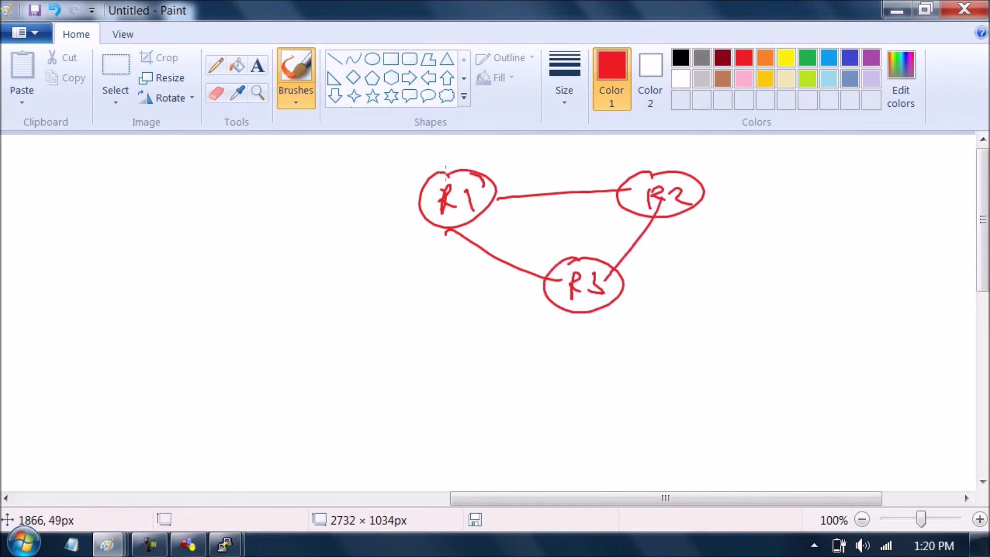
- Ring R1 and draw red arrows tracing the update loop from R1 to R2, R3 and back to R1
{"action": "left_click_drag", "start_coordinate": [478, 176], "coordinate": [438, 235]}
{"action": "mouse_move", "coordinate": [494, 192]}
{"action": "left_mouse_down"}
{"action": "mouse_move", "coordinate": [523, 165]}
{"action": "mouse_move", "coordinate": [592, 181]}
{"action": "left_mouse_up"}
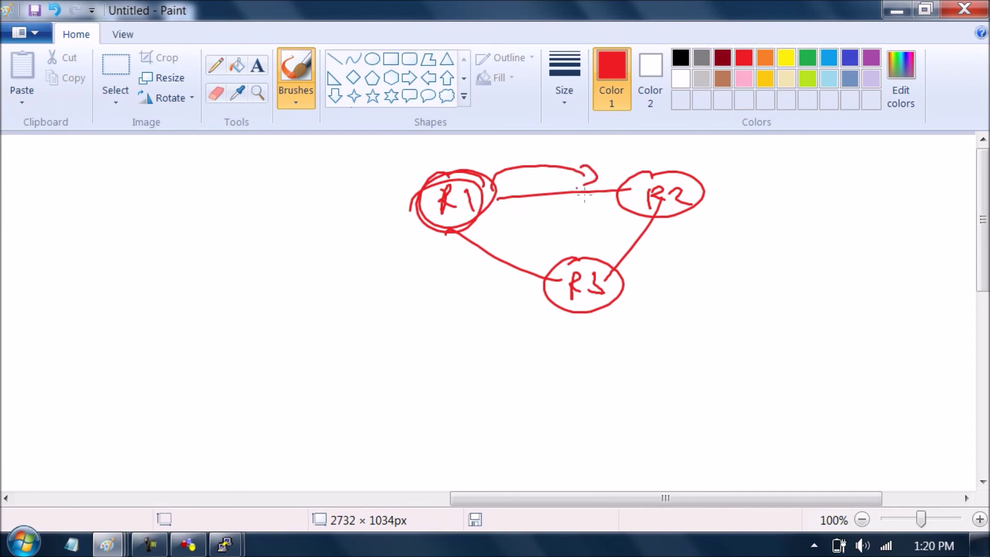
{"action": "mouse_move", "coordinate": [686, 209]}
{"action": "left_mouse_down"}
{"action": "mouse_move", "coordinate": [651, 284]}
{"action": "mouse_move", "coordinate": [660, 291]}
{"action": "left_mouse_up"}
{"action": "mouse_move", "coordinate": [554, 296]}
{"action": "left_mouse_down"}
{"action": "mouse_move", "coordinate": [442, 265]}
{"action": "mouse_move", "coordinate": [441, 254]}
{"action": "left_mouse_up"}
{"action": "left_click_drag", "start_coordinate": [423, 274], "coordinate": [466, 242]}
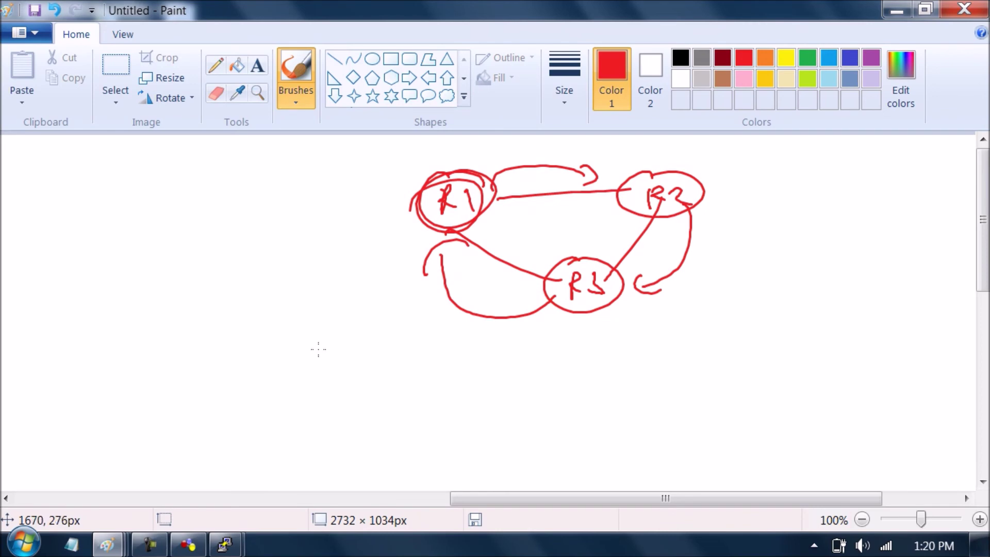
- Mark the interfaces at both ends of the R1–R2 link and draw an arrow in each direction between them
{"action": "left_click_drag", "start_coordinate": [505, 188], "coordinate": [500, 191]}
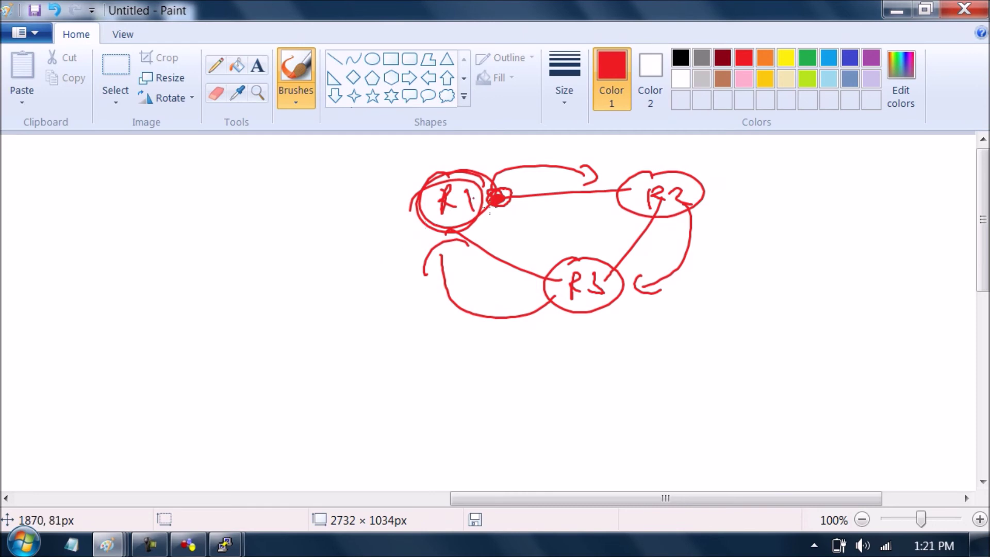
{"action": "left_click_drag", "start_coordinate": [488, 153], "coordinate": [518, 151]}
{"action": "mouse_move", "coordinate": [608, 182]}
{"action": "left_mouse_down"}
{"action": "mouse_move", "coordinate": [626, 196]}
{"action": "mouse_move", "coordinate": [602, 190]}
{"action": "left_mouse_up"}
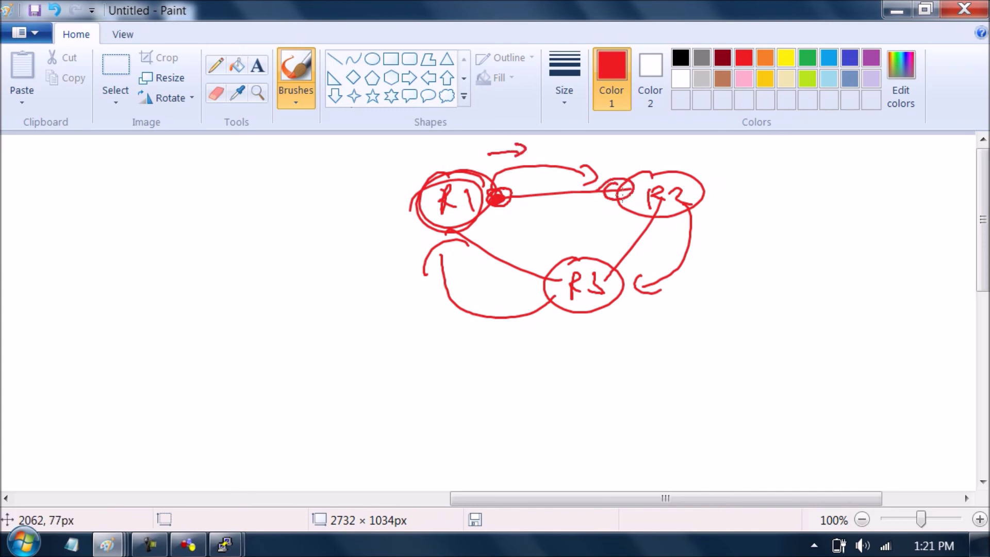
{"action": "left_click_drag", "start_coordinate": [591, 203], "coordinate": [589, 209]}
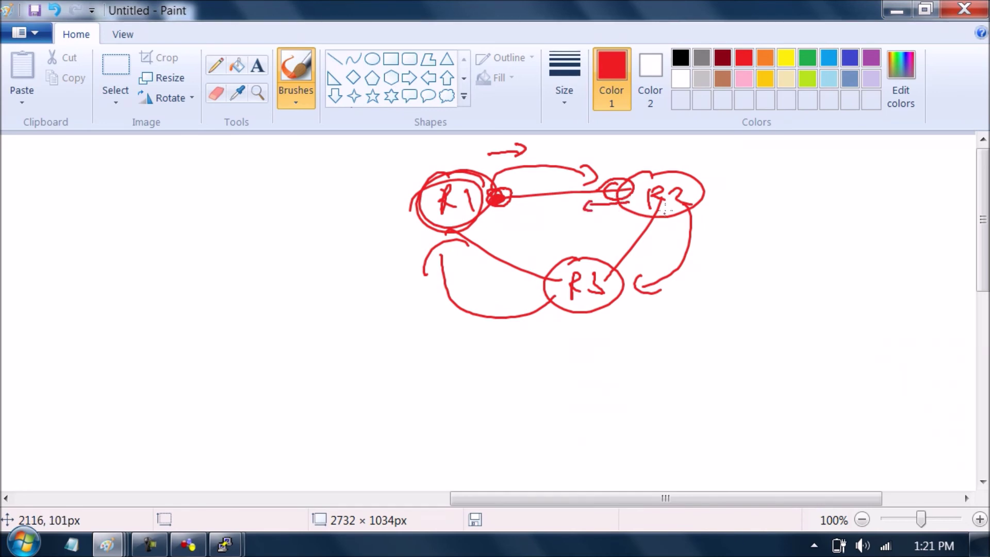
- In light blue, circle R2's interface toward R3 and retrace the looping arrows from R2 via R3 back to R1
{"action": "left_click", "coordinate": [829, 58]}
{"action": "mouse_move", "coordinate": [652, 209]}
{"action": "left_mouse_down"}
{"action": "mouse_move", "coordinate": [628, 221]}
{"action": "mouse_move", "coordinate": [639, 212]}
{"action": "mouse_move", "coordinate": [651, 288]}
{"action": "mouse_move", "coordinate": [656, 268]}
{"action": "left_mouse_up"}
{"action": "mouse_move", "coordinate": [566, 292]}
{"action": "left_mouse_down"}
{"action": "mouse_move", "coordinate": [544, 308]}
{"action": "mouse_move", "coordinate": [437, 263]}
{"action": "mouse_move", "coordinate": [459, 258]}
{"action": "left_mouse_up"}
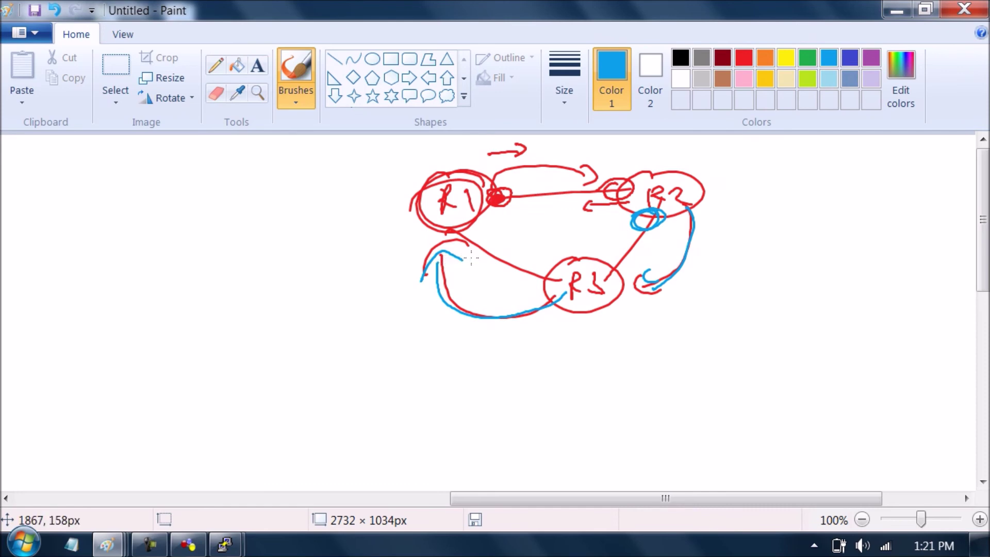
- Write the circled light-blue notes "RIP", "prevent" and "Summarization" one below another beside the triangle
{"action": "mouse_move", "coordinate": [126, 232]}
{"action": "left_mouse_down"}
{"action": "mouse_move", "coordinate": [265, 194]}
{"action": "mouse_move", "coordinate": [279, 223]}
{"action": "left_mouse_up"}
{"action": "mouse_move", "coordinate": [148, 317]}
{"action": "left_mouse_down"}
{"action": "mouse_move", "coordinate": [175, 341]}
{"action": "mouse_move", "coordinate": [291, 280]}
{"action": "mouse_move", "coordinate": [291, 311]}
{"action": "mouse_move", "coordinate": [199, 282]}
{"action": "left_mouse_up"}
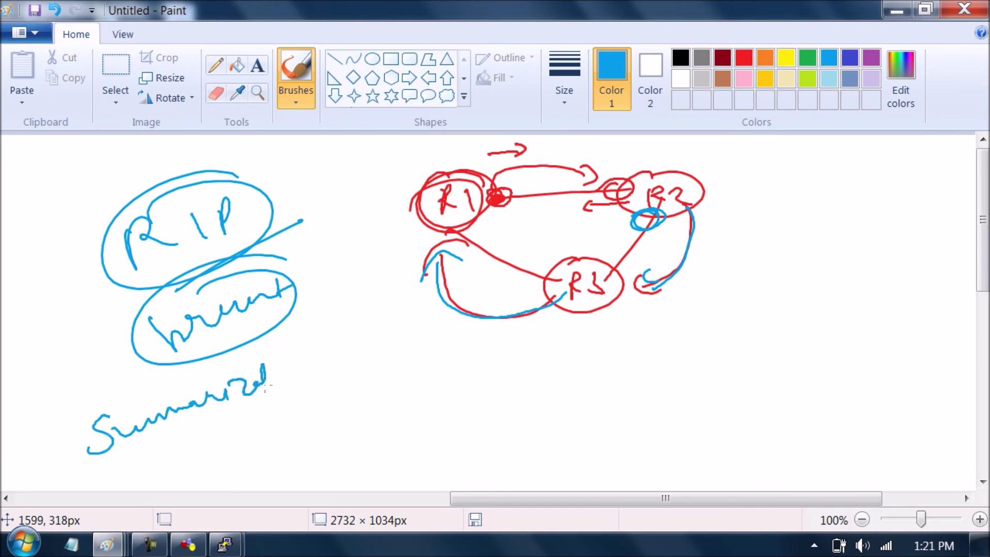
{"action": "mouse_move", "coordinate": [284, 370]}
{"action": "left_mouse_down"}
{"action": "mouse_move", "coordinate": [291, 380]}
{"action": "mouse_move", "coordinate": [310, 377]}
{"action": "left_mouse_up"}
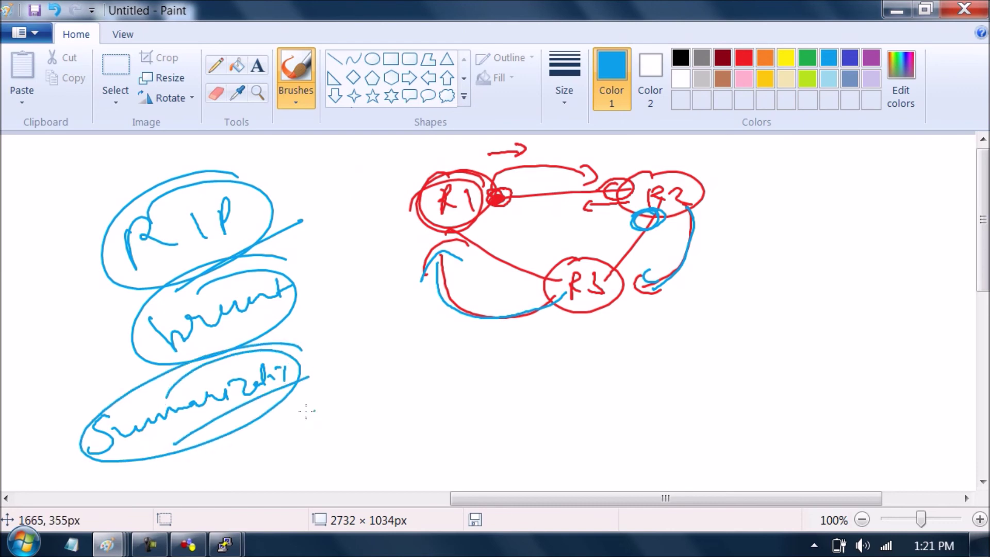
- Add the notes "disabling" and "enabling" next to Summarization, separated by a vertical stroke, and underline "enabling" twice
{"action": "mouse_move", "coordinate": [302, 418]}
{"action": "left_mouse_down"}
{"action": "mouse_move", "coordinate": [321, 393]}
{"action": "mouse_move", "coordinate": [430, 372]}
{"action": "mouse_move", "coordinate": [442, 423]}
{"action": "left_mouse_up"}
{"action": "left_click_drag", "start_coordinate": [334, 470], "coordinate": [391, 457]}
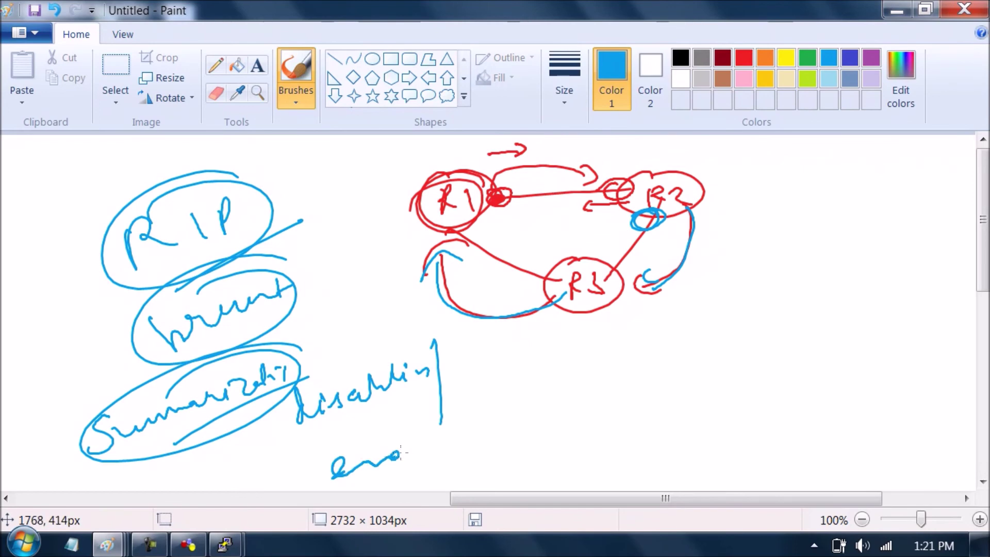
{"action": "left_click_drag", "start_coordinate": [427, 428], "coordinate": [453, 442]}
{"action": "left_click_drag", "start_coordinate": [415, 474], "coordinate": [463, 457]}
{"action": "left_click_drag", "start_coordinate": [421, 486], "coordinate": [468, 470]}
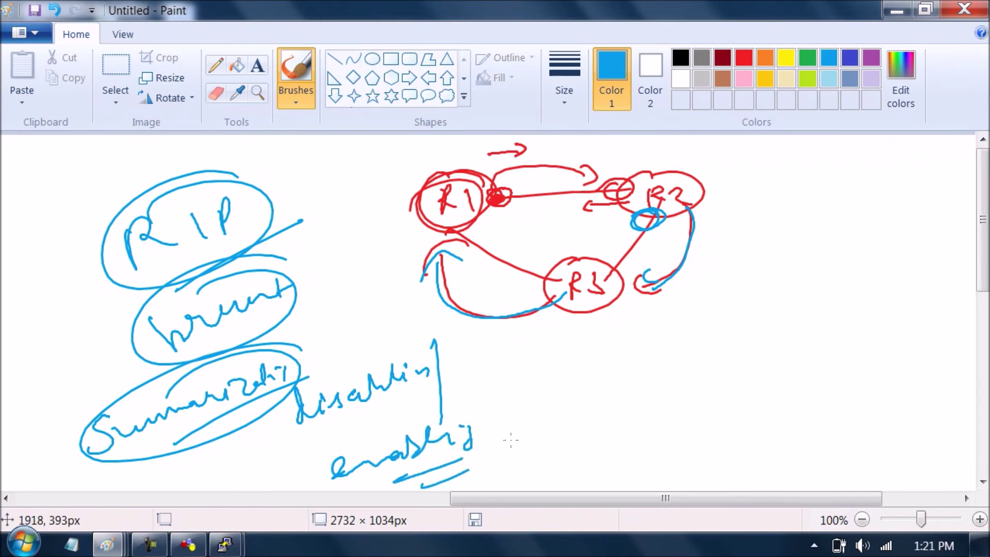
- Label R1, R2 and R3 of the triangle with "auto" in dark blue and ring R2 several times
{"action": "left_click", "coordinate": [849, 57]}
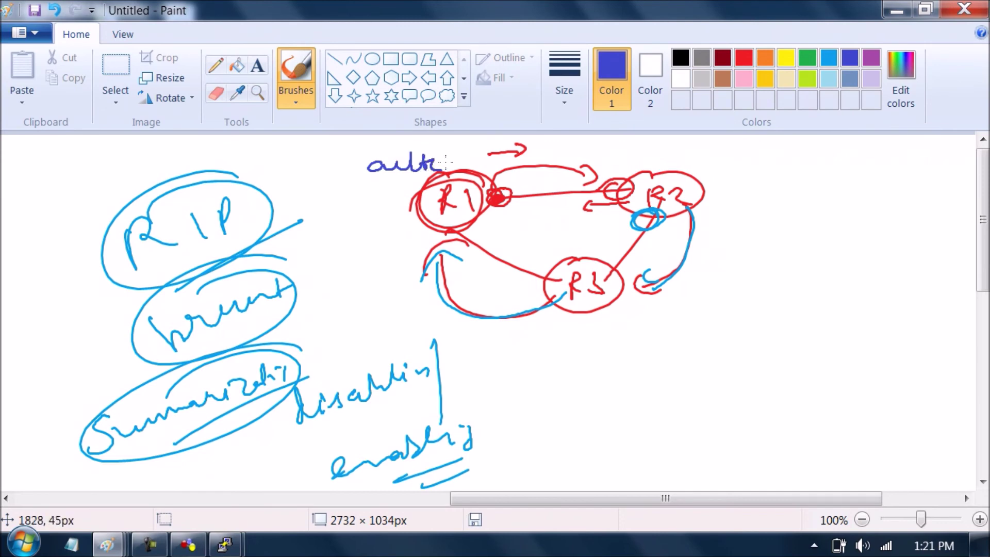
{"action": "left_click_drag", "start_coordinate": [760, 168], "coordinate": [782, 168]}
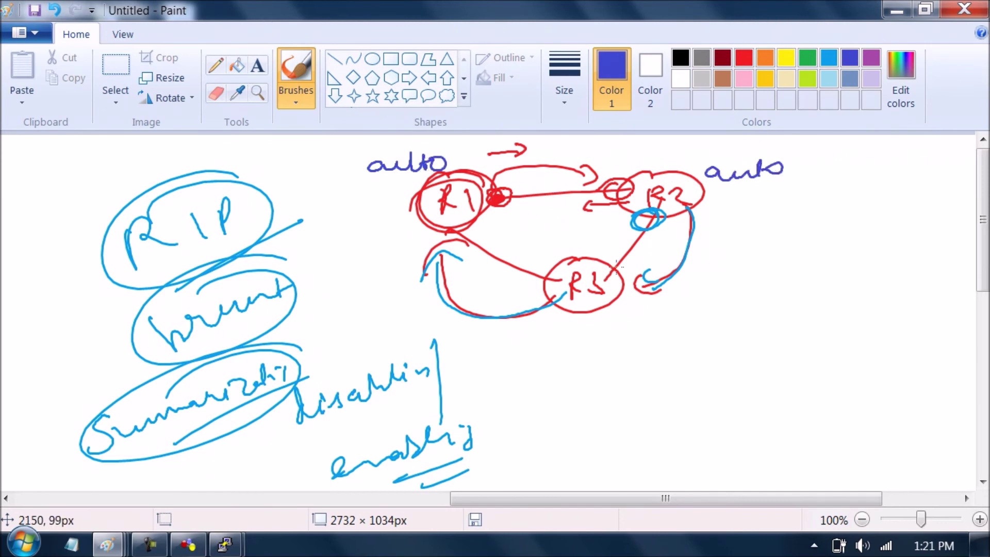
{"action": "left_click_drag", "start_coordinate": [693, 193], "coordinate": [632, 190]}
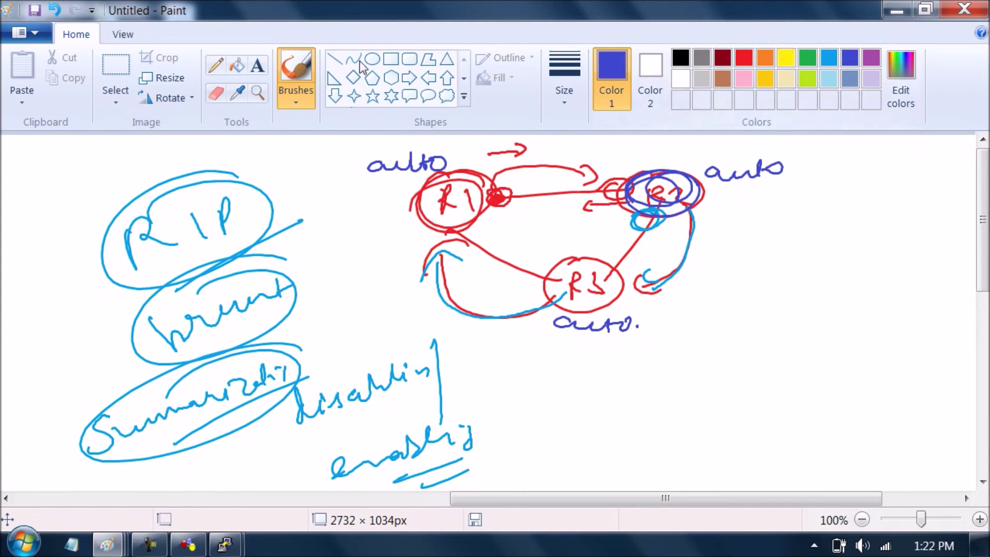
- Switch to R2's console and display its RIP-learned routes with show ip route rip
{"action": "left_click", "coordinate": [188, 544]}
{"action": "mouse_move", "coordinate": [231, 541]}
{"action": "left_click", "coordinate": [181, 431]}
{"action": "key", "text": "Return"}
{"action": "key", "text": "Return"}
{"action": "key", "text": "Return"}
{"action": "key", "text": "Return"}
{"action": "type", "text": "show ip ro"}
{"action": "key", "text": "Tab"}
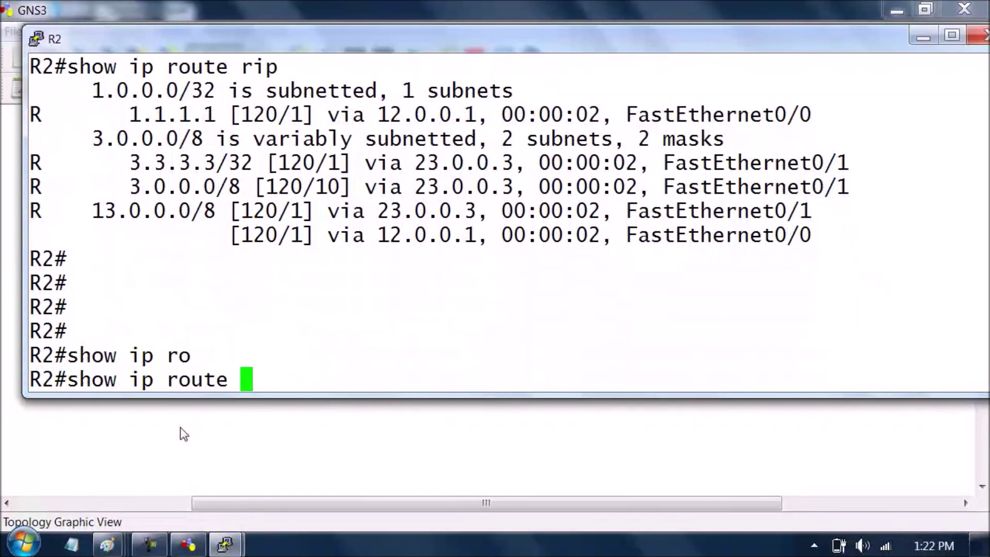
{"action": "type", "text": "ri"}
{"action": "key", "text": "Tab"}
{"action": "key", "text": "Return"}
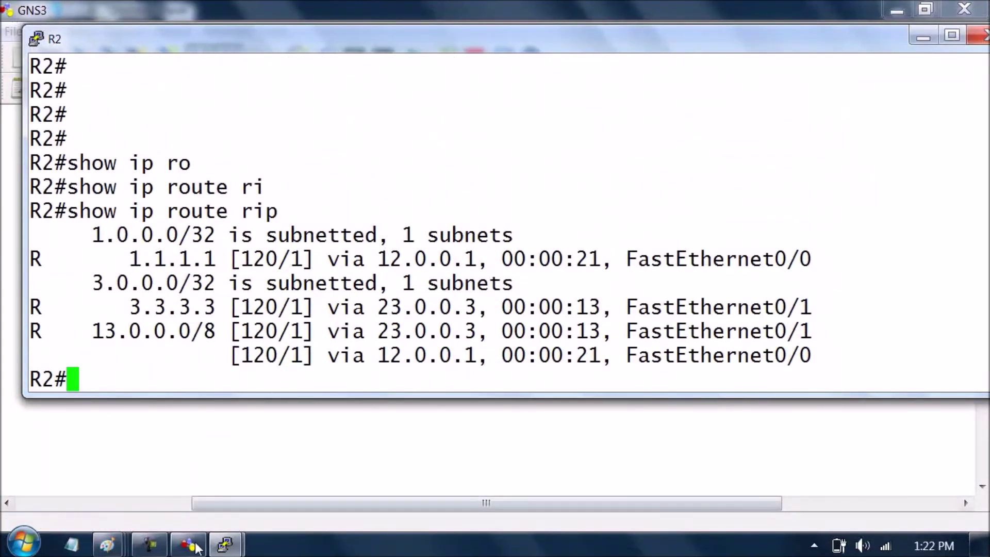
- Return to the GNS3 topology and slightly nudge R2, R3 and the 23.0.0.0/8, 13.0.0.0/8 and 12.0.0.0/8 labels while tracing the links
{"action": "left_click", "coordinate": [194, 543]}
{"action": "left_click_drag", "start_coordinate": [227, 263], "coordinate": [221, 267]}
{"action": "mouse_move", "coordinate": [425, 208]}
{"action": "left_mouse_down"}
{"action": "mouse_move", "coordinate": [431, 182]}
{"action": "mouse_move", "coordinate": [427, 191]}
{"action": "left_mouse_up"}
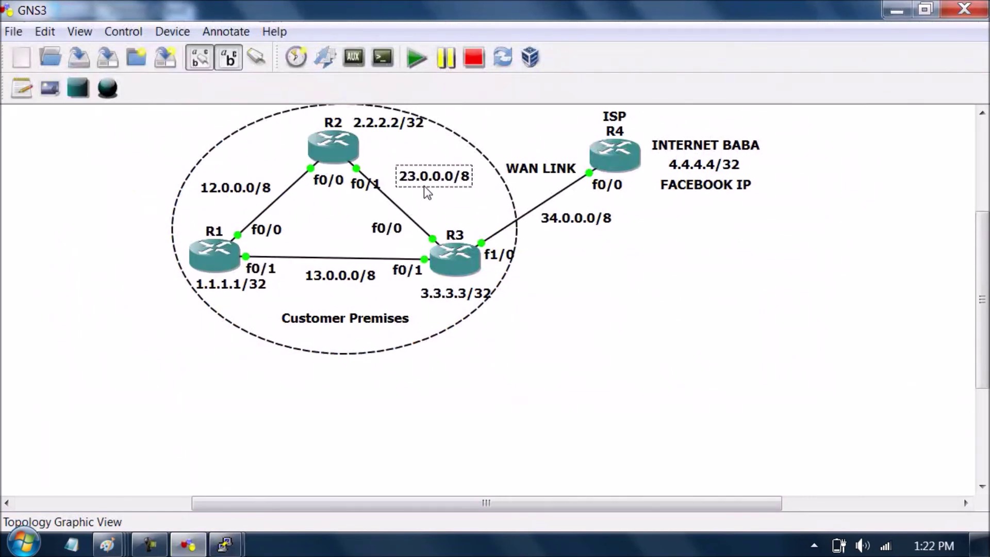
{"action": "left_click_drag", "start_coordinate": [326, 144], "coordinate": [330, 139]}
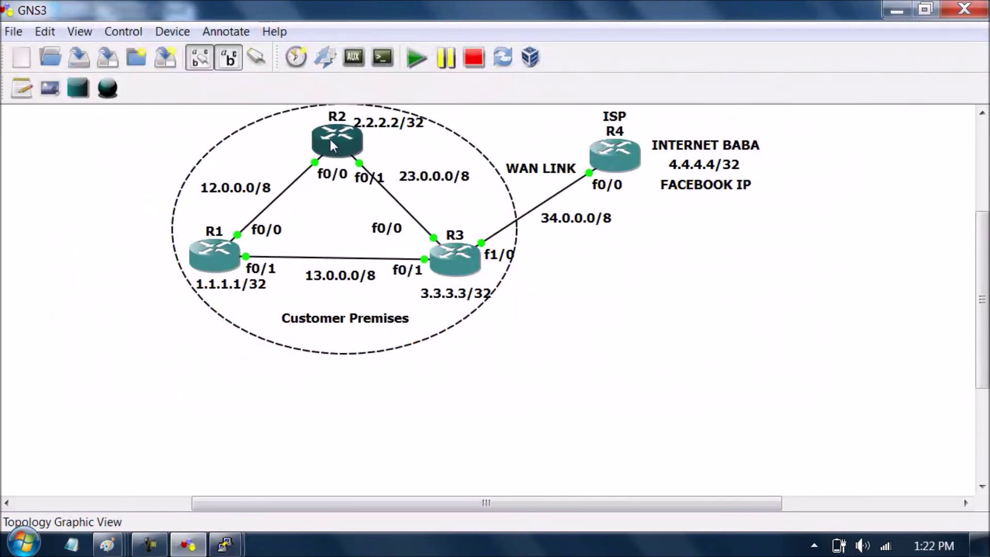
{"action": "left_click_drag", "start_coordinate": [342, 282], "coordinate": [339, 280]}
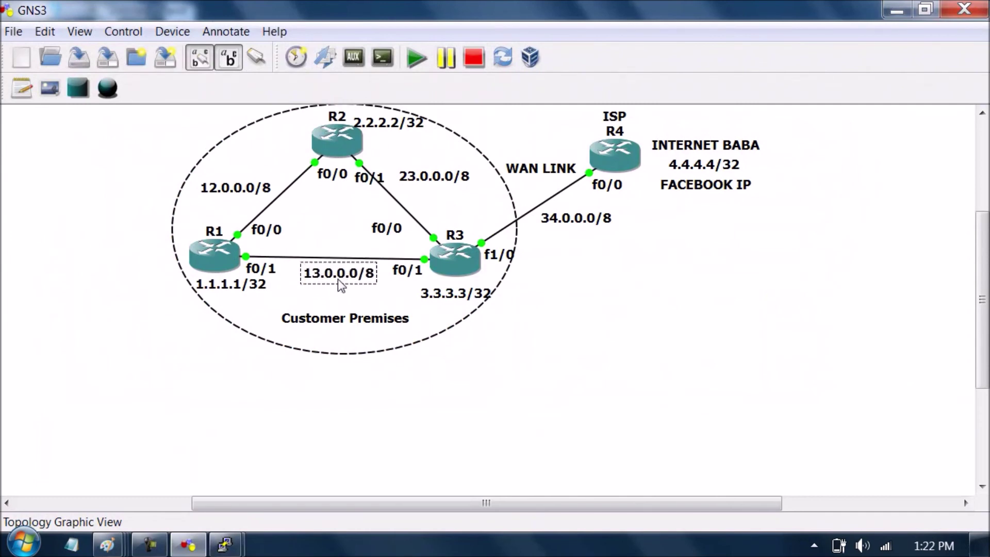
{"action": "left_click_drag", "start_coordinate": [457, 253], "coordinate": [459, 249]}
{"action": "left_click_drag", "start_coordinate": [253, 198], "coordinate": [258, 186]}
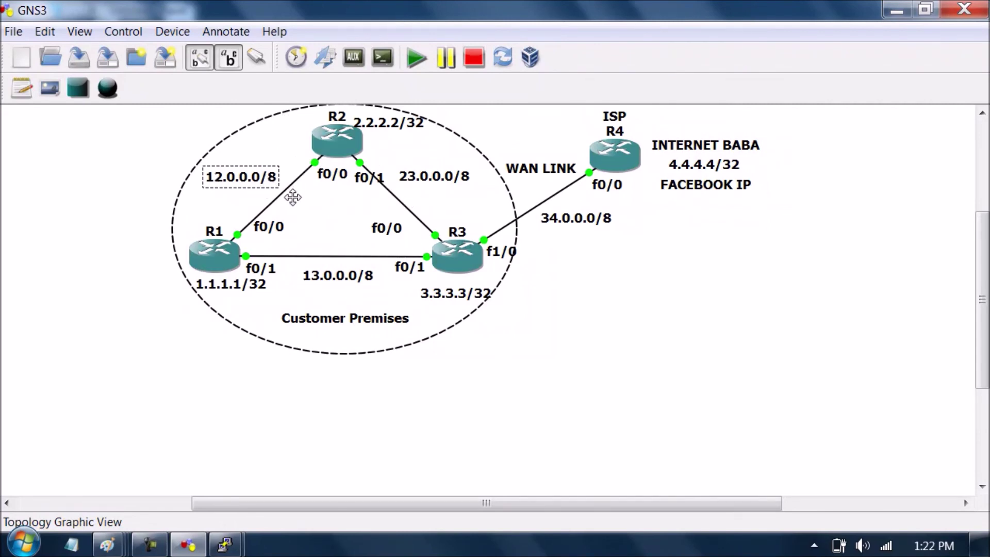
- Reopen R2's console and highlight the learned 1.0.0.0 and 3.3.3.3 routes and the /32 mask
{"action": "mouse_move", "coordinate": [225, 544]}
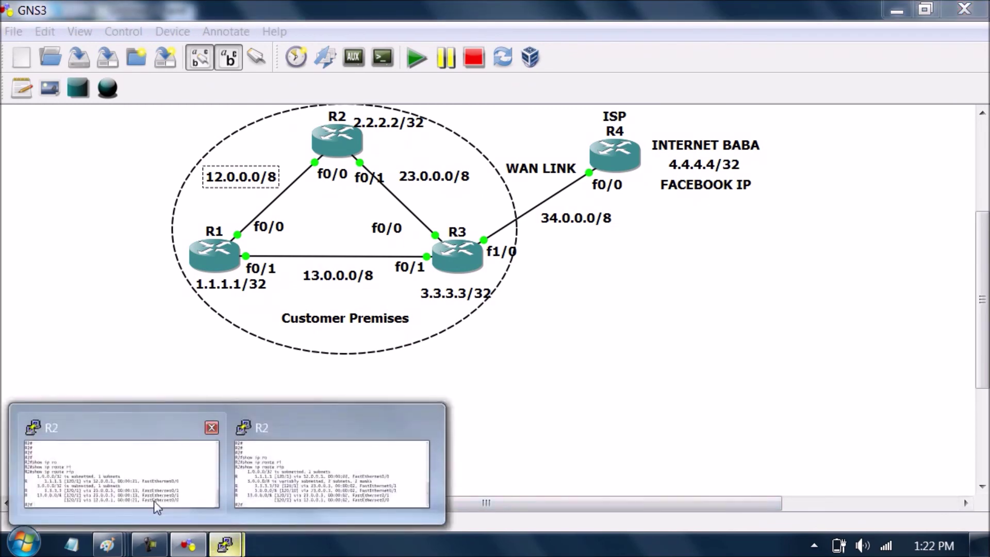
{"action": "left_click", "coordinate": [153, 500]}
{"action": "left_click_drag", "start_coordinate": [118, 261], "coordinate": [192, 236]}
{"action": "left_click_drag", "start_coordinate": [117, 309], "coordinate": [223, 308]}
{"action": "left_click_drag", "start_coordinate": [225, 285], "coordinate": [203, 281]}
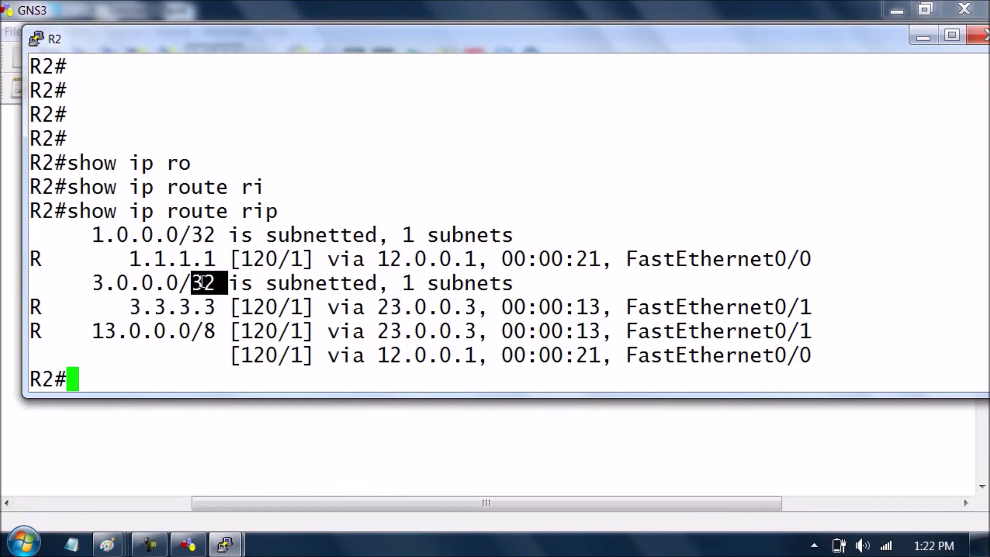
- Put R2's console away, open R3's console and display its RIP-learned routes with show ip route rip
{"action": "left_click", "coordinate": [918, 36]}
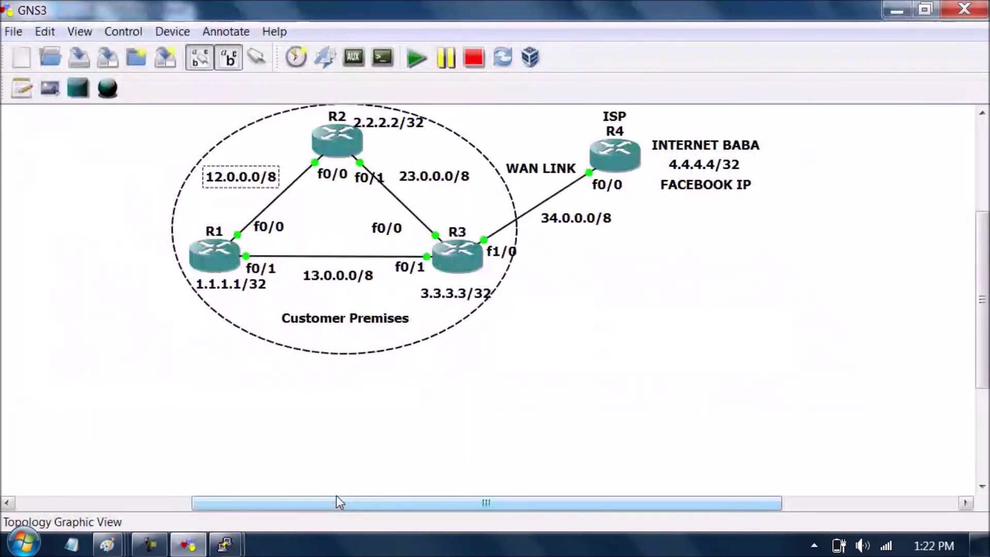
{"action": "left_click", "coordinate": [225, 544]}
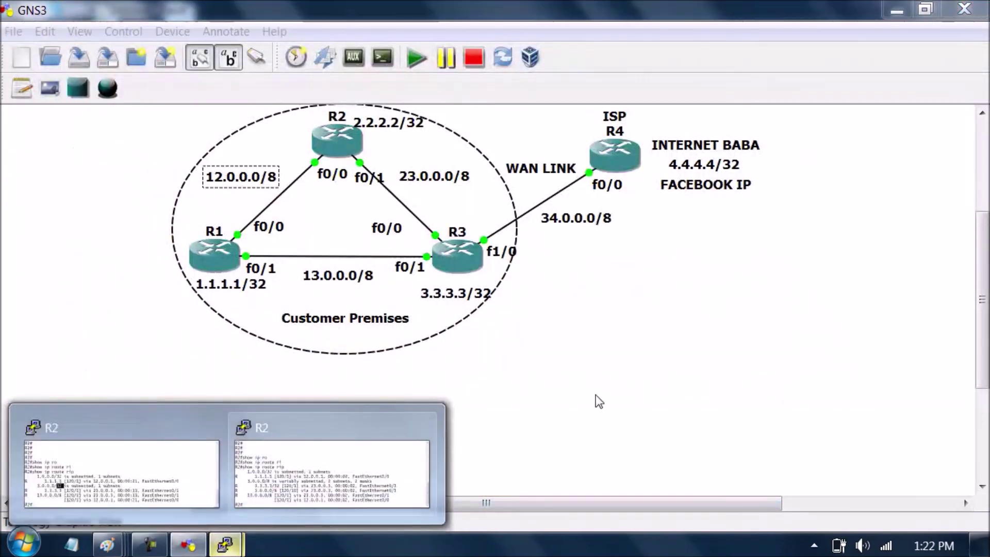
{"action": "left_click", "coordinate": [442, 342]}
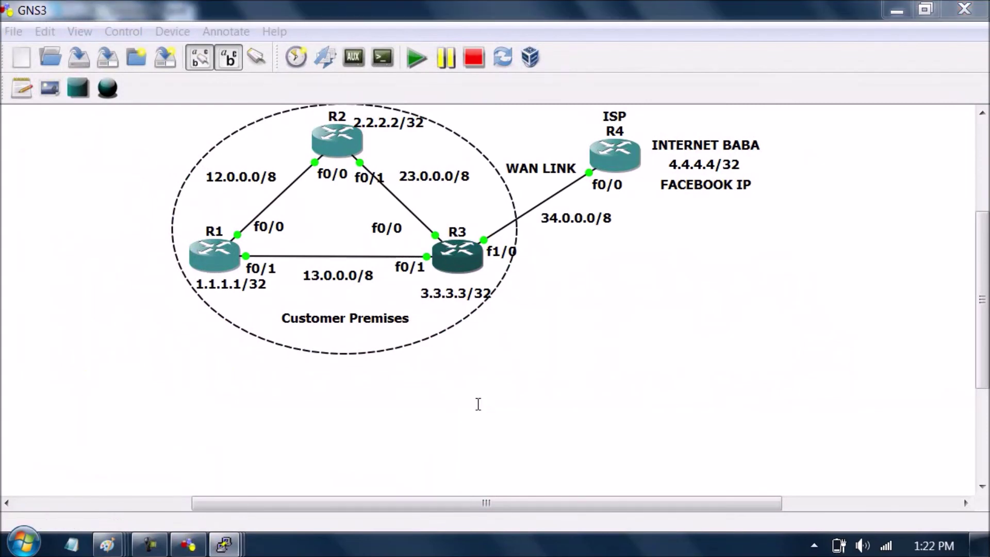
{"action": "key", "text": "Return"}
{"action": "key", "text": "Return"}
{"action": "type", "text": "show ip ro"}
{"action": "key", "text": "Tab"}
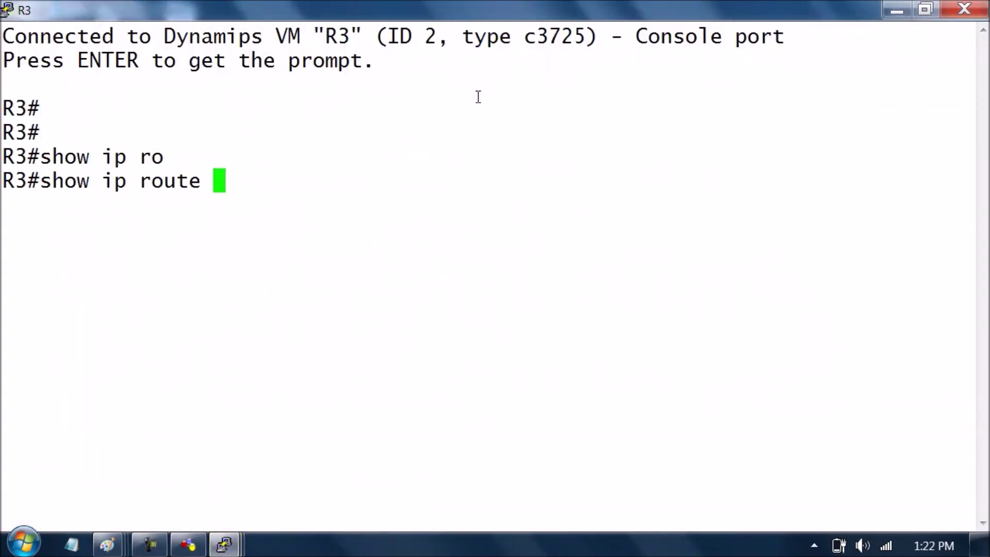
{"action": "type", "text": "ri"}
{"action": "key", "text": "Tab"}
{"action": "key", "text": "Return"}
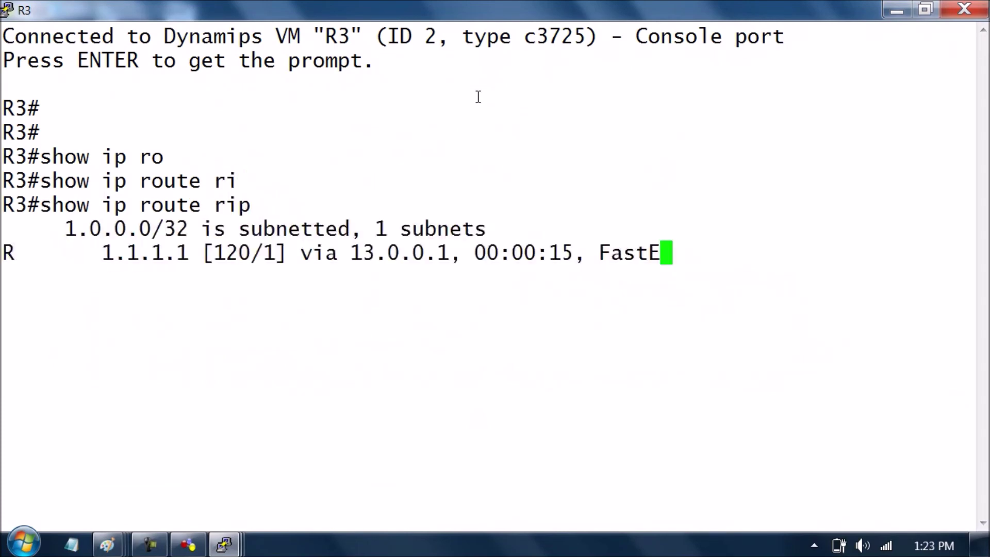
- Highlight the 12.0.0.0/8, 1.1.1.1 and 2.2.2.2 routes in R3's output, along with the hop counts of the two loopback routes
{"action": "left_click_drag", "start_coordinate": [53, 324], "coordinate": [194, 329]}
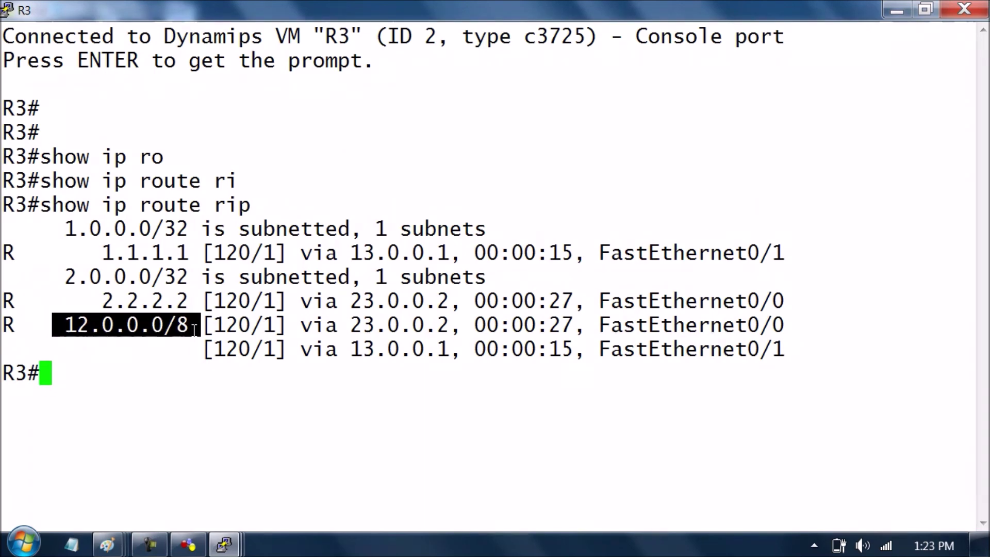
{"action": "left_click", "coordinate": [168, 379]}
{"action": "left_click_drag", "start_coordinate": [101, 255], "coordinate": [173, 254]}
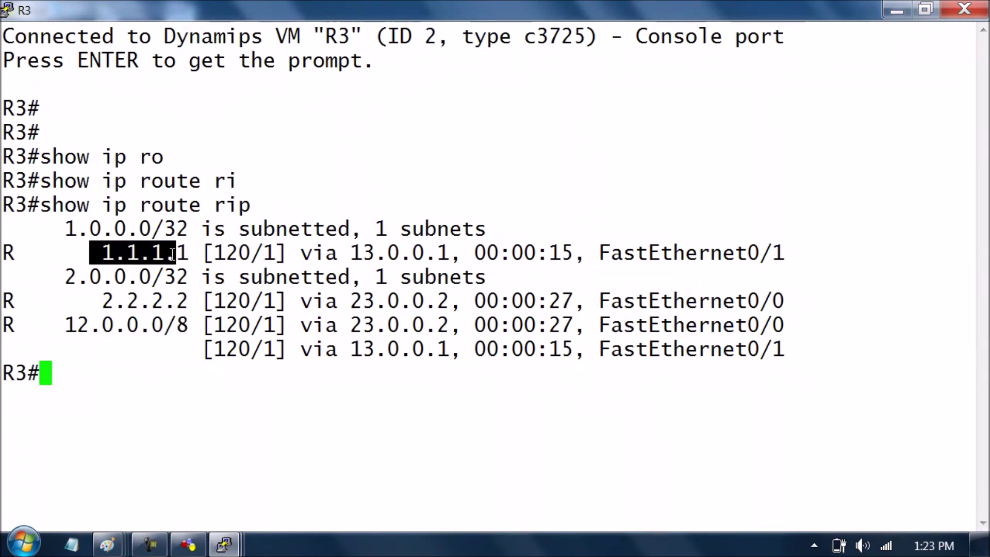
{"action": "left_click_drag", "start_coordinate": [283, 254], "coordinate": [240, 255]}
{"action": "left_click_drag", "start_coordinate": [90, 302], "coordinate": [189, 302]}
{"action": "left_click", "coordinate": [273, 301]}
{"action": "left_click_drag", "start_coordinate": [287, 301], "coordinate": [268, 301]}
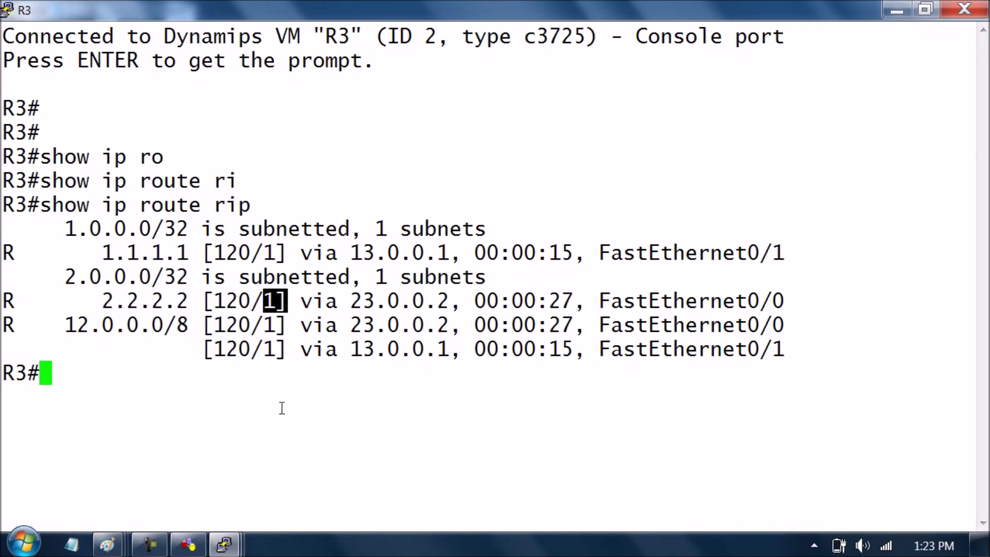
- Display R3's RIP database with show ip rip database and add blank prompt lines below the output
{"action": "left_click", "coordinate": [280, 497]}
{"action": "type", "text": "show ip ri"}
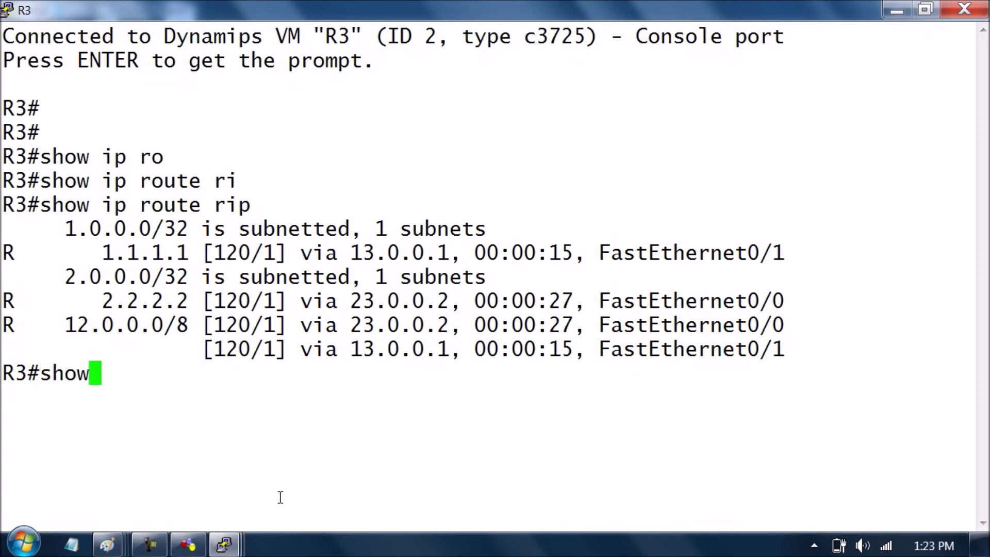
{"action": "key", "text": "Tab"}
{"action": "type", "text": "da"}
{"action": "key", "text": "Tab"}
{"action": "key", "text": "Return"}
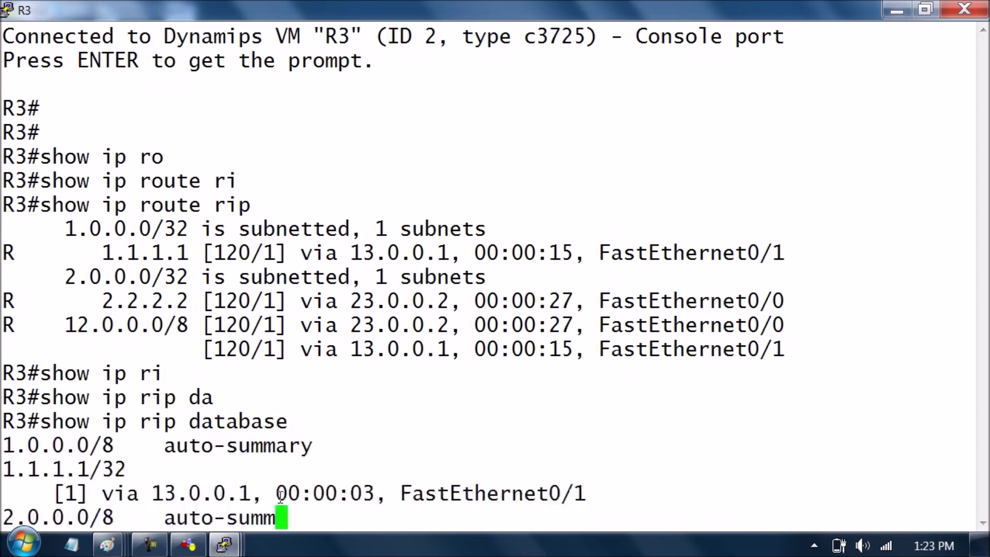
{"action": "key", "text": "Return"}
{"action": "key", "text": "Return"}
{"action": "key", "text": "Return"}
{"action": "key", "text": "Return"}
{"action": "key", "text": "Return"}
{"action": "key", "text": "Return"}
{"action": "key", "text": "Return"}
{"action": "key", "text": "Return"}
{"action": "key", "text": "Return"}
{"action": "key", "text": "Return"}
{"action": "key", "text": "Return"}
{"action": "key", "text": "Return"}
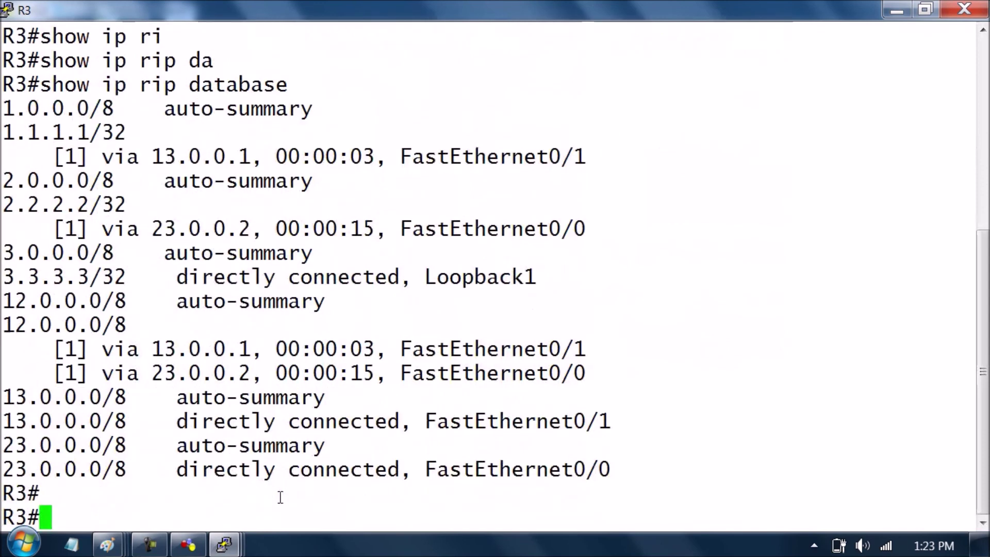
{"action": "key", "text": "Return"}
{"action": "key", "text": "Return"}
{"action": "key", "text": "Return"}
{"action": "key", "text": "Return"}
{"action": "key", "text": "Return"}
{"action": "key", "text": "Return"}
{"action": "key", "text": "Return"}
{"action": "key", "text": "Return"}
- Enter global configuration mode on R3 and set the console window's transparency to 40%
{"action": "type", "text": "conf t"}
{"action": "key", "text": "Return"}
{"action": "right_click", "coordinate": [546, 7]}
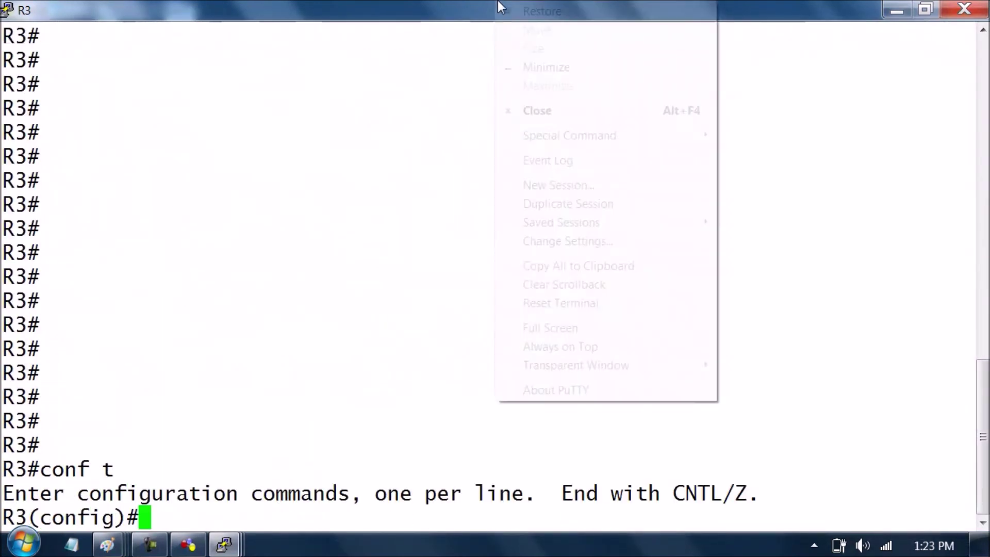
{"action": "mouse_move", "coordinate": [581, 367]}
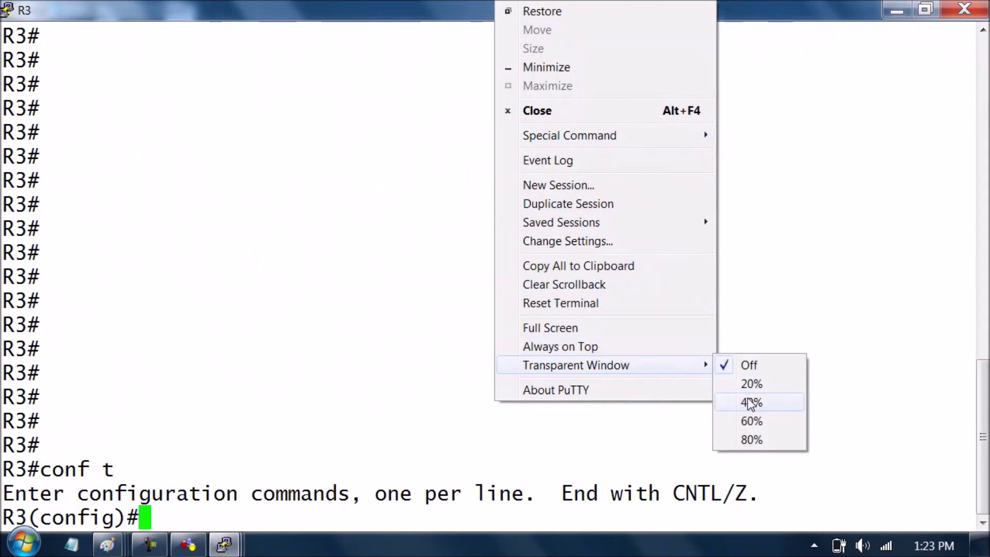
{"action": "left_click", "coordinate": [750, 402]}
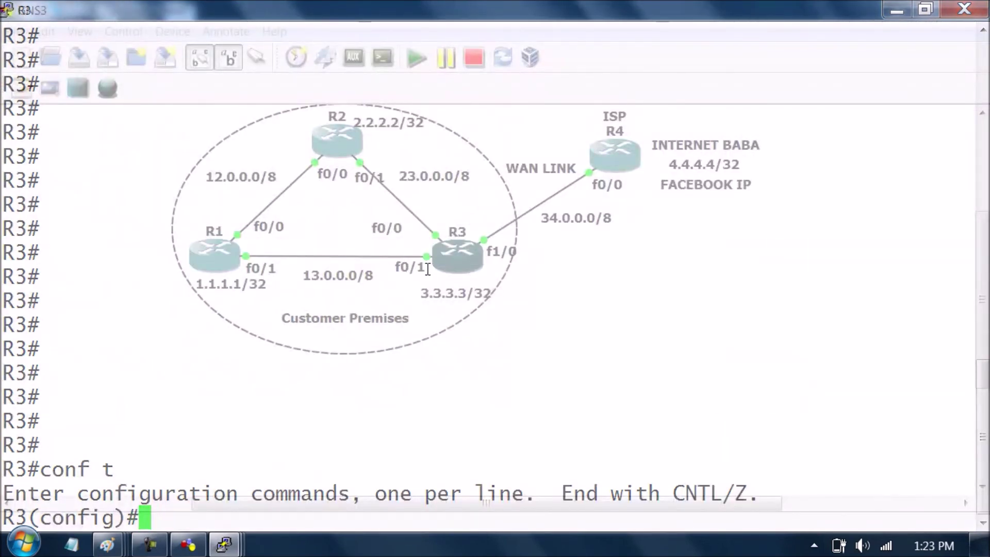
- Shut down interface fa0/1 on R3 and exit back to privileged mode
{"action": "type", "text": "int fa0/1"}
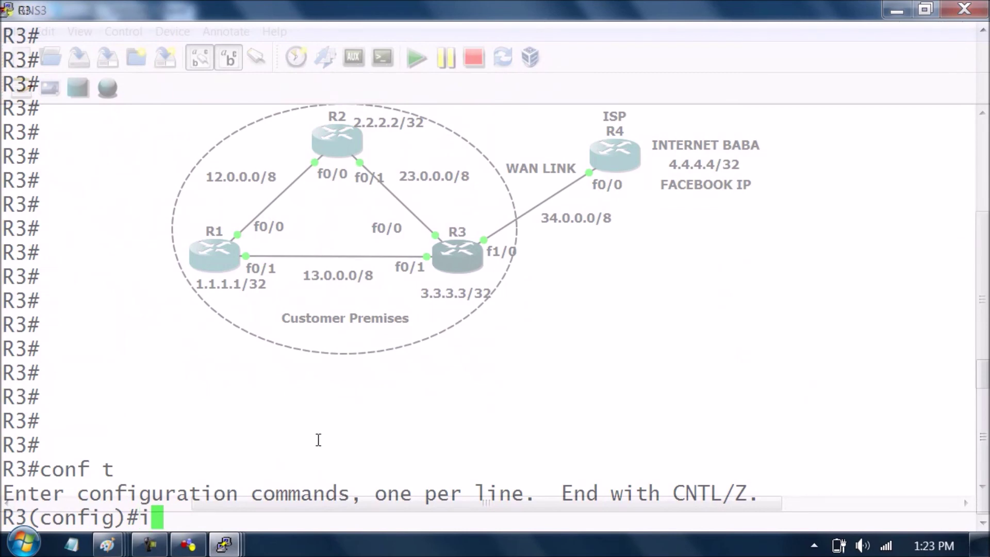
{"action": "key", "text": "Return"}
{"action": "type", "text": "sh"}
{"action": "key", "text": "Tab"}
{"action": "key", "text": "Return"}
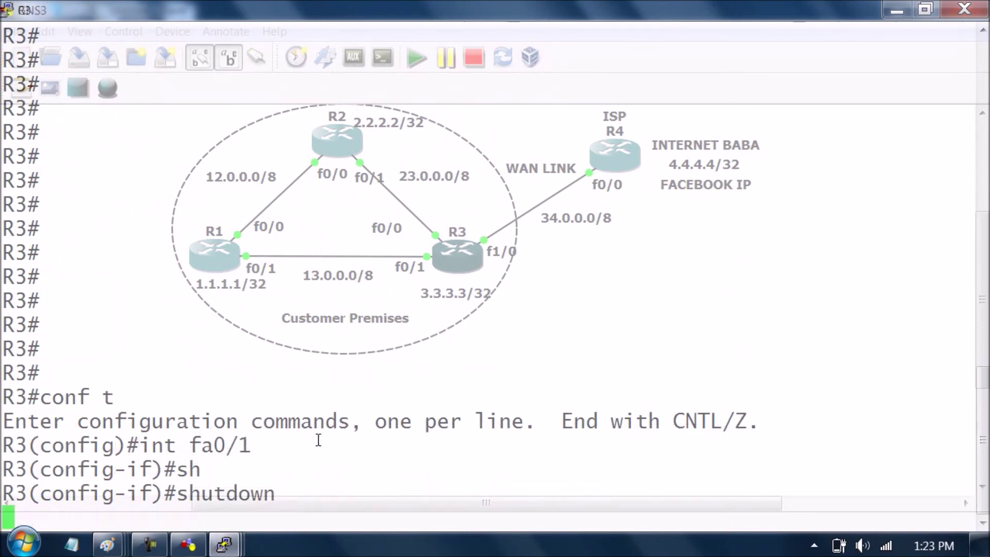
{"action": "type", "text": "exit"}
{"action": "key", "text": "Return"}
{"action": "type", "text": "exit"}
{"action": "key", "text": "Return"}
{"action": "key", "text": "Return"}
{"action": "key", "text": "Return"}
{"action": "key", "text": "Return"}
- Check R3's RIP-learned routes with the fa0/1 link down using show ip route rip
{"action": "type", "text": "sho"}
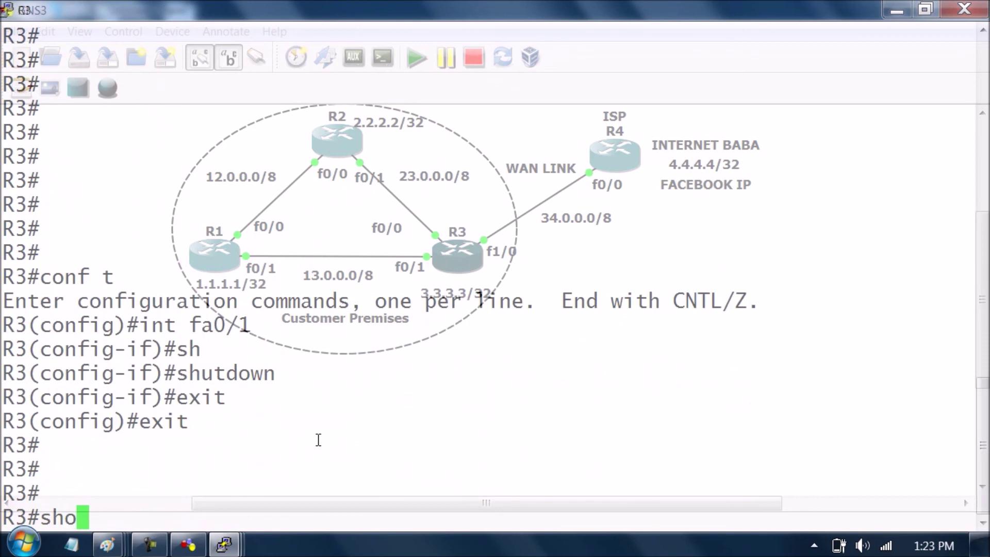
{"action": "type", "text": "w ip ro"}
{"action": "key", "text": "Tab"}
{"action": "type", "text": "ri"}
{"action": "key", "text": "Tab"}
{"action": "key", "text": "Return"}
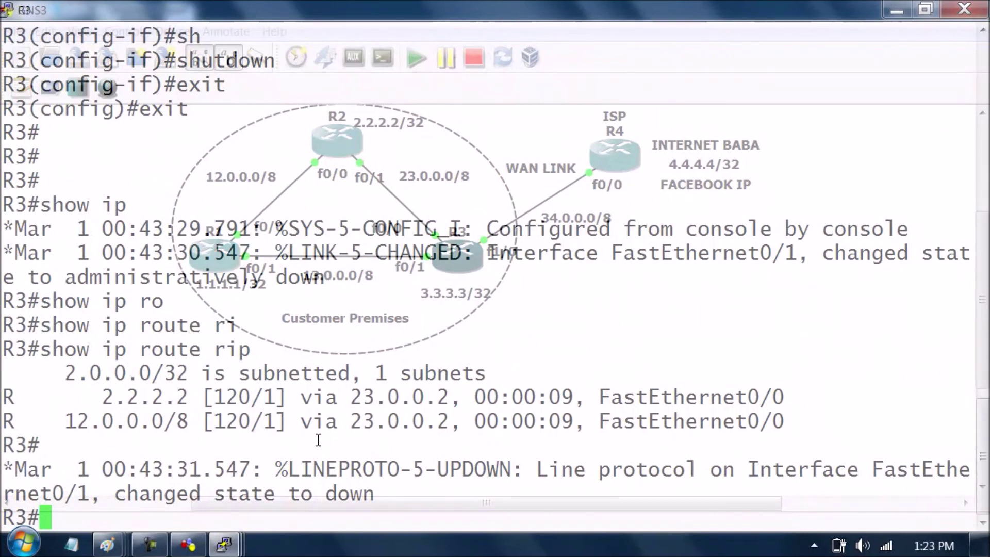
- Rerun show ip route rip on R3 until 1.1.1.1 is relearned through R2, and highlight that route's metric
{"action": "key", "text": "Up"}
{"action": "key", "text": "Return"}
{"action": "key", "text": "Up"}
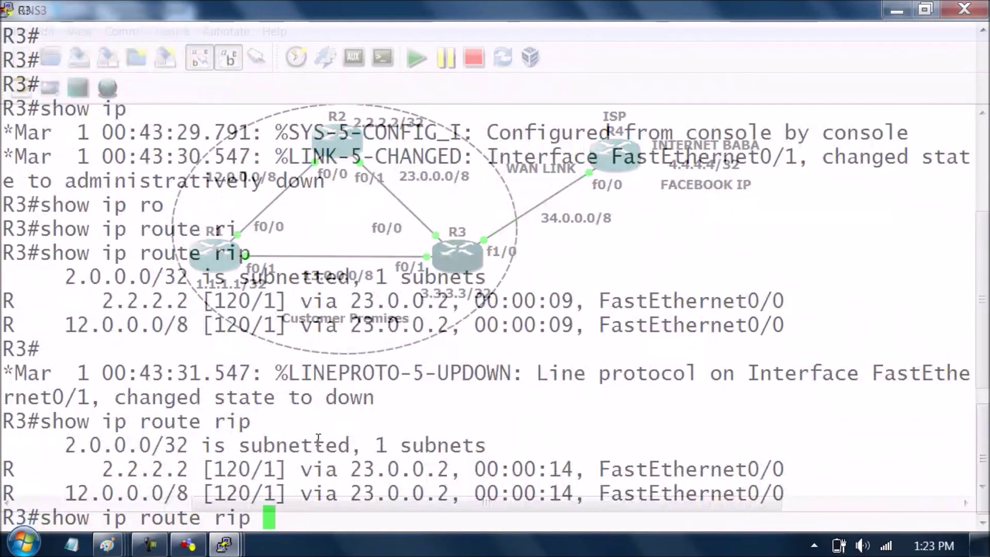
{"action": "key", "text": "Return"}
{"action": "key", "text": "Up"}
{"action": "key", "text": "Return"}
{"action": "key", "text": "Up"}
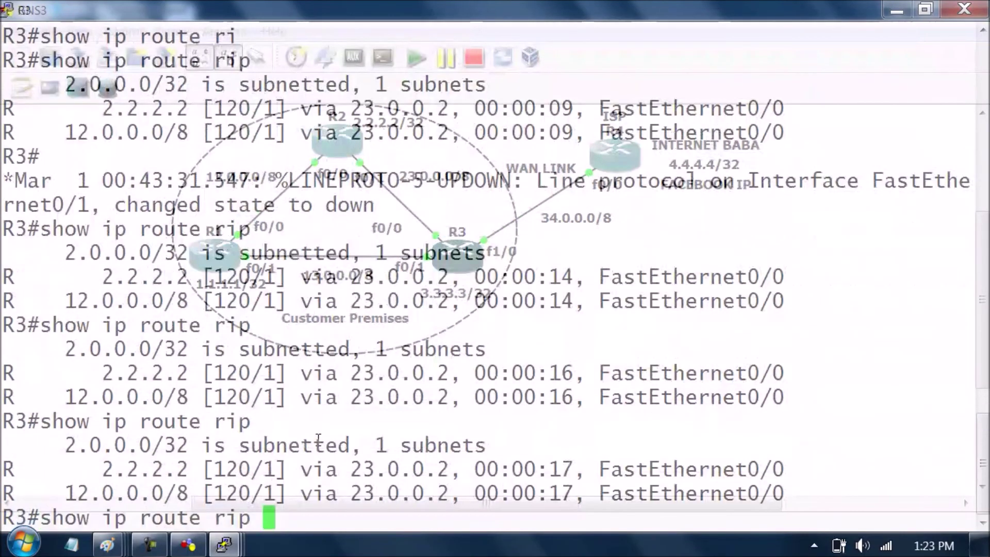
{"action": "key", "text": "Return"}
{"action": "key", "text": "Up"}
{"action": "key", "text": "Return"}
{"action": "key", "text": "Up"}
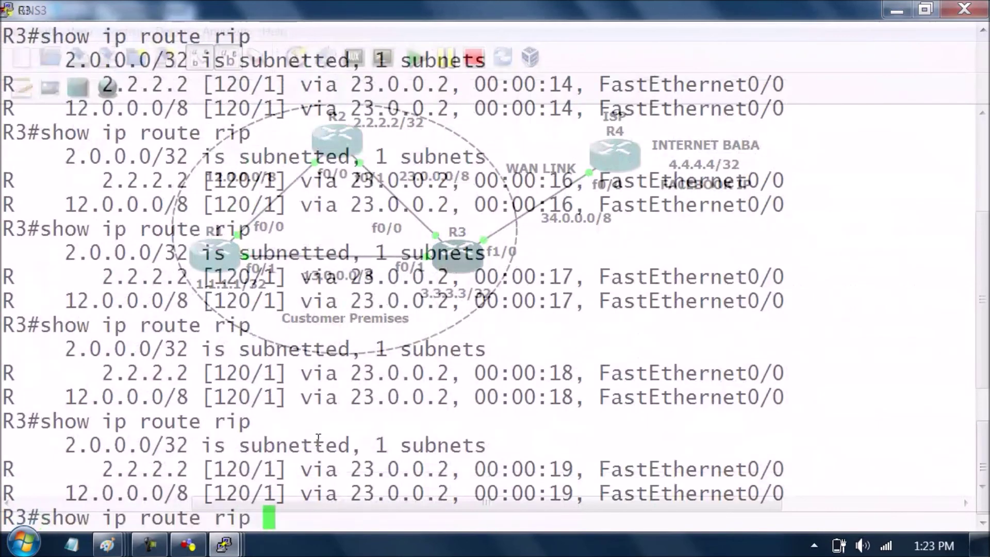
{"action": "key", "text": "Return"}
{"action": "key", "text": "Up"}
{"action": "key", "text": "Return"}
{"action": "key", "text": "Up"}
{"action": "key", "text": "Return"}
{"action": "key", "text": "Up"}
{"action": "key", "text": "Return"}
{"action": "key", "text": "Up"}
{"action": "key", "text": "Return"}
{"action": "key", "text": "Up"}
{"action": "key", "text": "Return"}
{"action": "key", "text": "Up"}
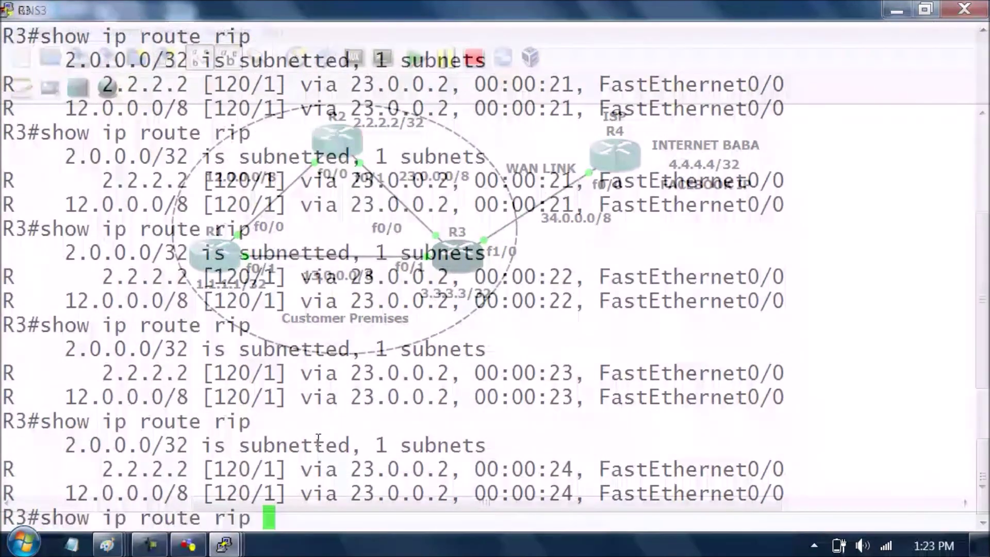
{"action": "key", "text": "Return"}
{"action": "key", "text": "Up"}
{"action": "key", "text": "Return"}
{"action": "key", "text": "Up"}
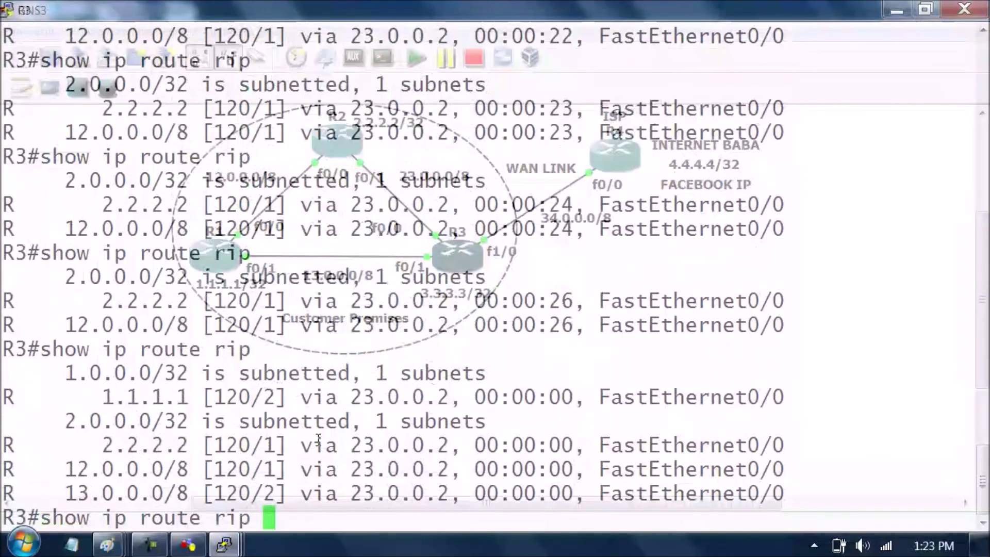
{"action": "key", "text": "Return"}
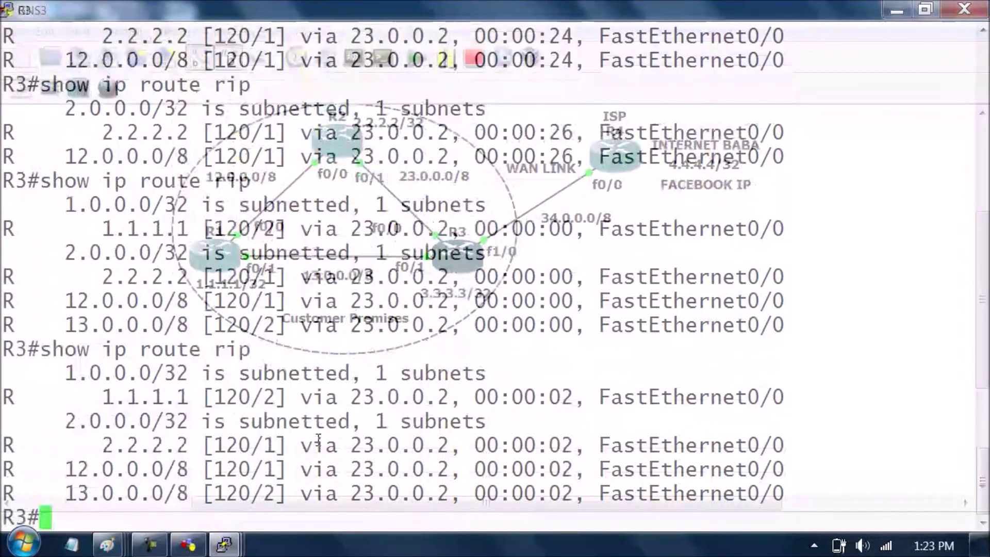
{"action": "left_click_drag", "start_coordinate": [282, 397], "coordinate": [252, 397]}
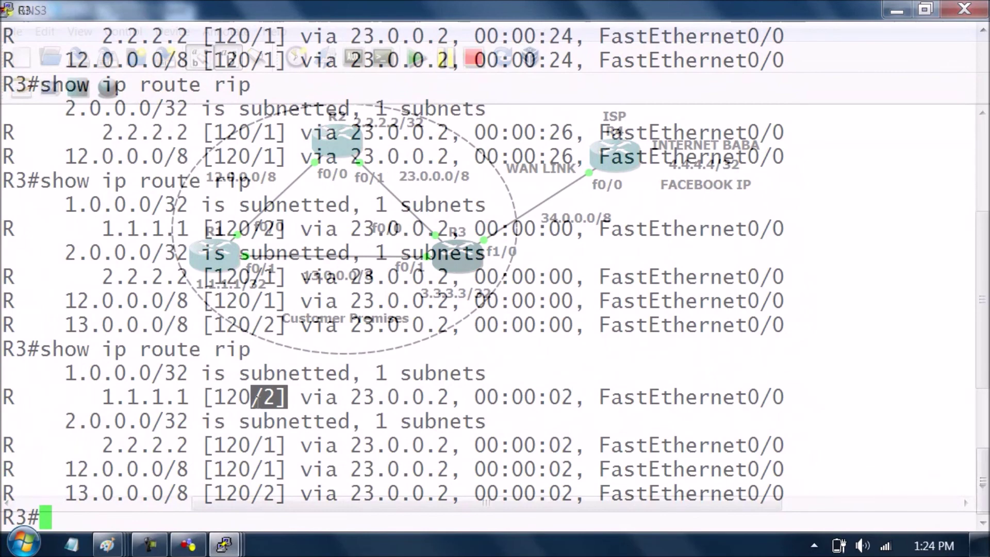
- Bring R3's interface fa0/1 back up with no shutdown and exit to privileged mode
{"action": "left_click", "coordinate": [215, 470]}
{"action": "type", "text": "conf t"}
{"action": "key", "text": "Return"}
{"action": "type", "text": "int fa0/1"}
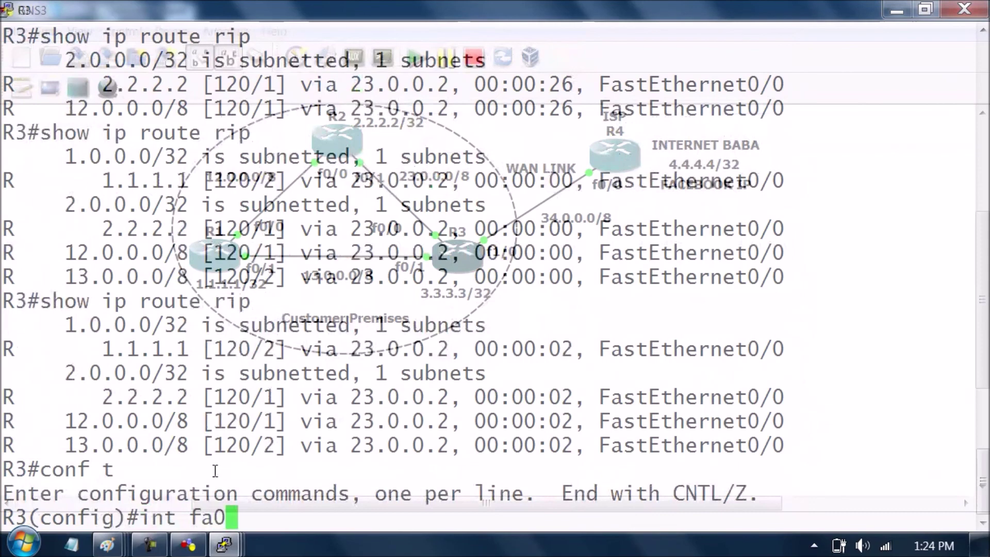
{"action": "key", "text": "Return"}
{"action": "type", "text": "no sh"}
{"action": "key", "text": "Tab"}
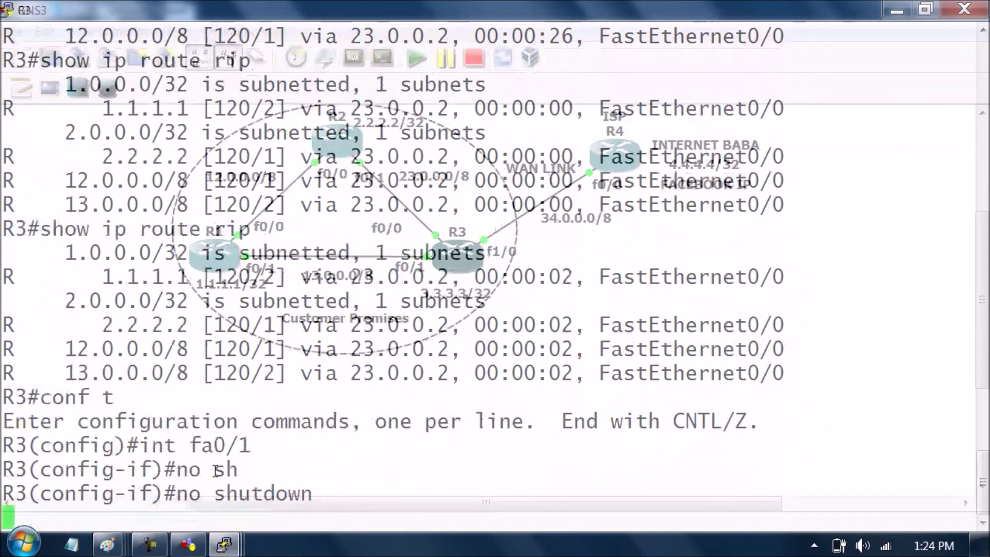
{"action": "key", "text": "Return"}
{"action": "type", "text": "exit"}
{"action": "key", "text": "Return"}
{"action": "type", "text": "exit"}
{"action": "key", "text": "Return"}
{"action": "key", "text": "Return"}
{"action": "key", "text": "Return"}
- Run show ip route rip on R3 with fa0/1 restored and highlight the next hop and metric of the 1.1.1.1 route
{"action": "type", "text": "show ip roi"}
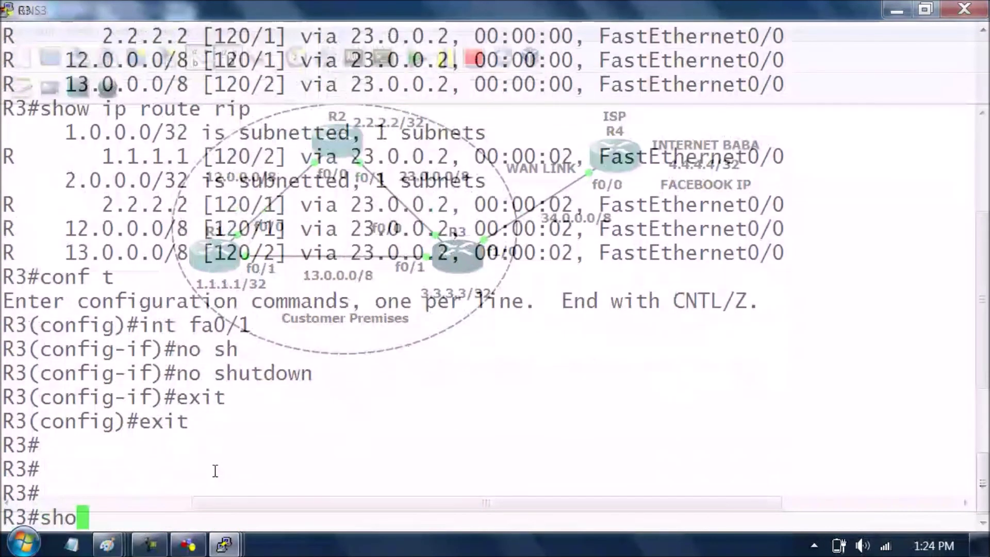
{"action": "key", "text": "BackSpace"}
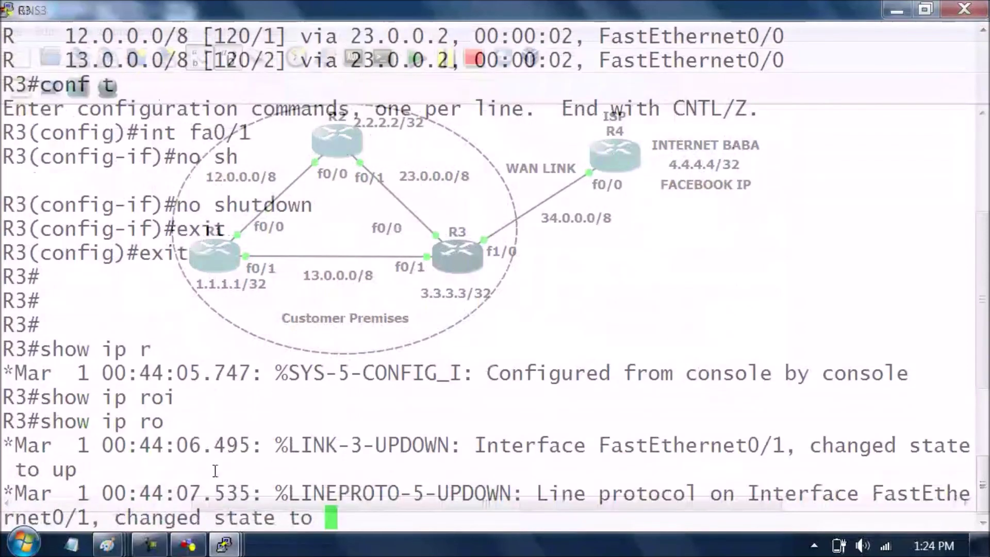
{"action": "key", "text": "Tab"}
{"action": "type", "text": "ri"}
{"action": "key", "text": "Tab"}
{"action": "key", "text": "Return"}
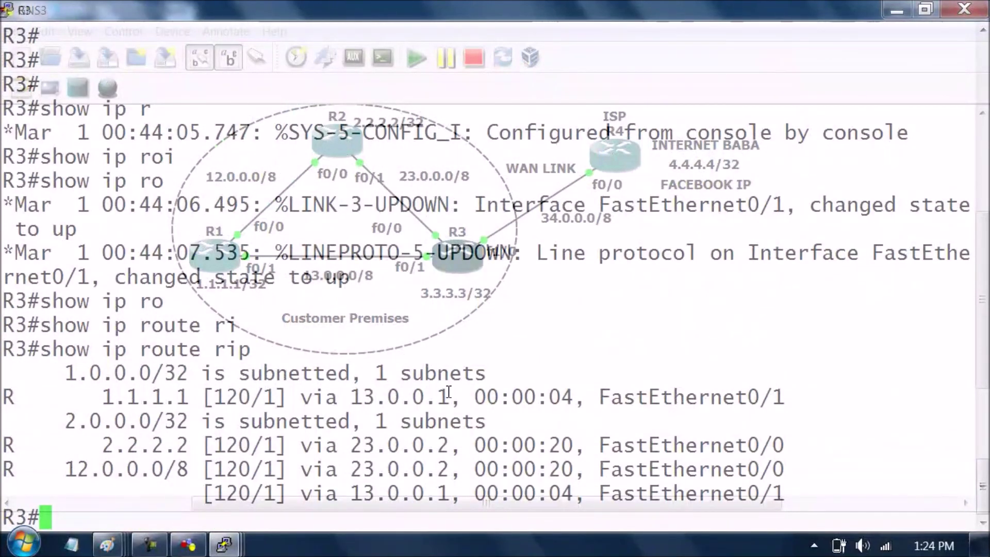
{"action": "left_click_drag", "start_coordinate": [450, 397], "coordinate": [352, 403]}
{"action": "left_click_drag", "start_coordinate": [268, 397], "coordinate": [273, 397]}
{"action": "left_click", "coordinate": [316, 409]}
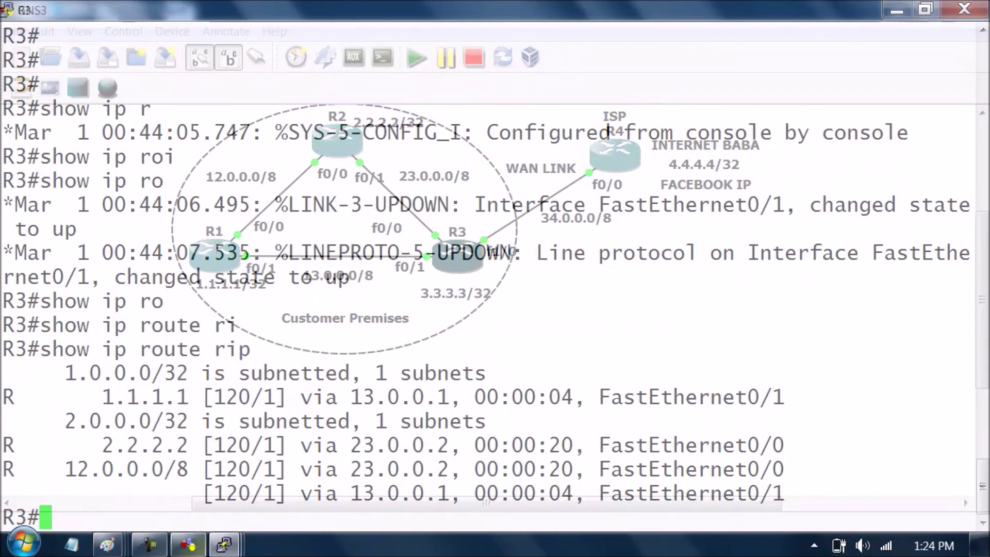
- Bring up R2's console, maximize it, and close the duplicate R2 console window
{"action": "left_click", "coordinate": [224, 544]}
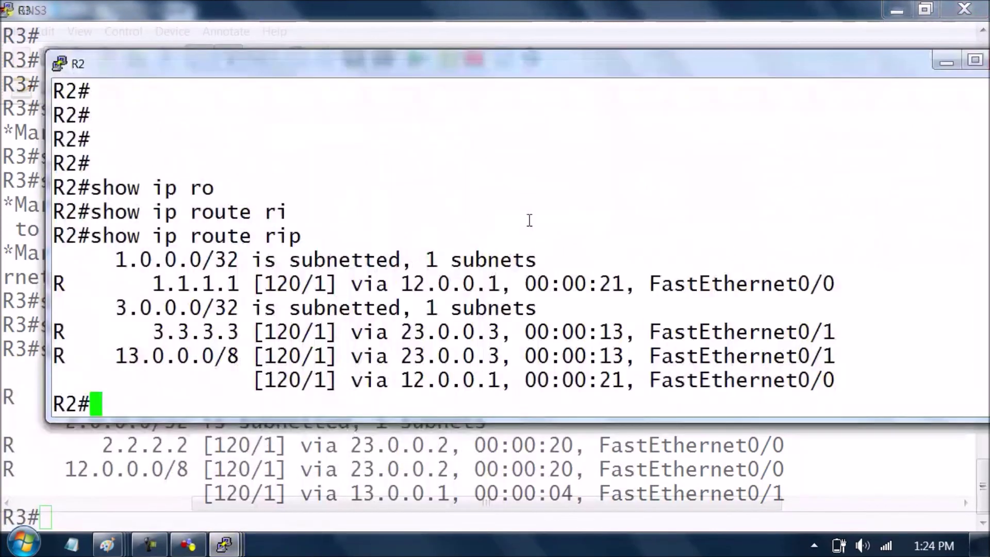
{"action": "double_click", "coordinate": [740, 68]}
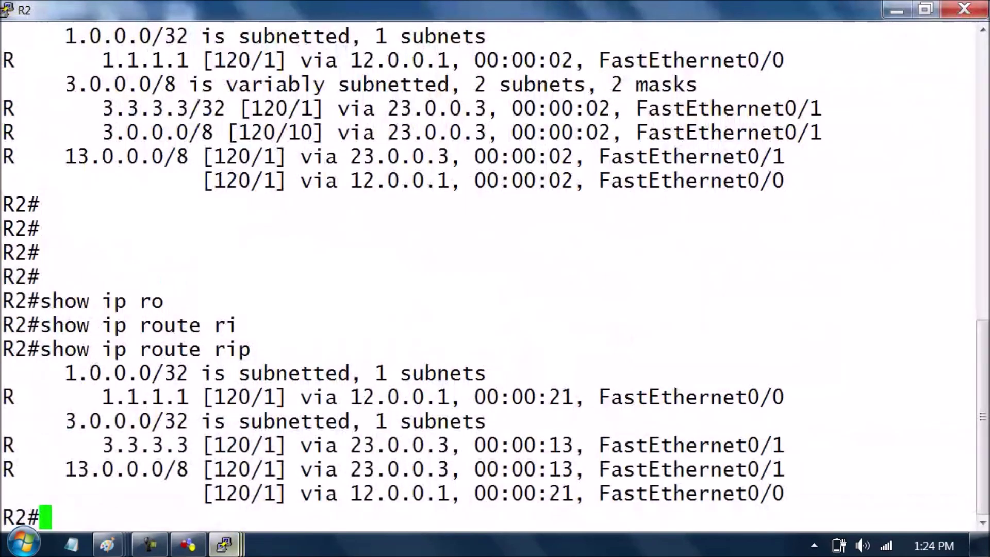
{"action": "mouse_move", "coordinate": [224, 544]}
{"action": "left_click", "coordinate": [136, 481]}
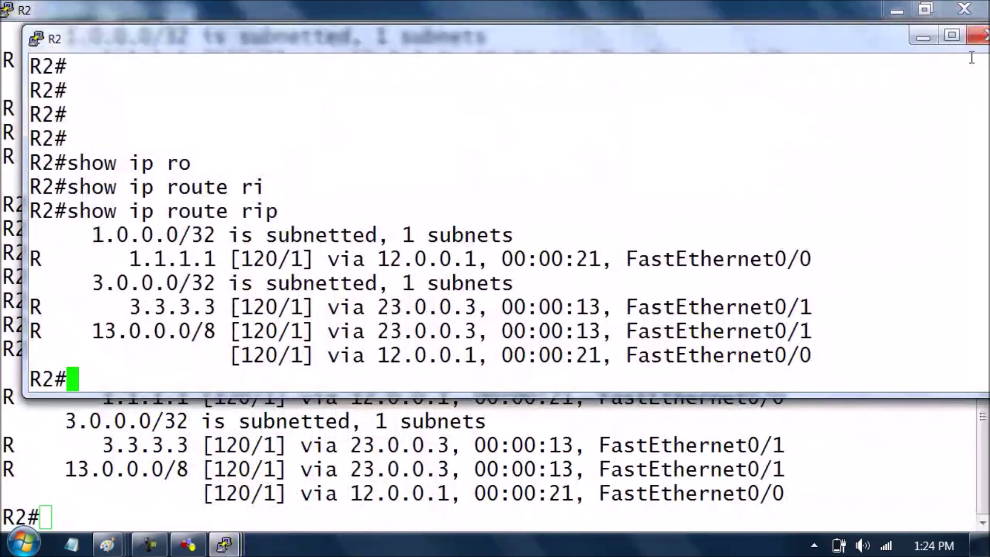
{"action": "left_click", "coordinate": [981, 36]}
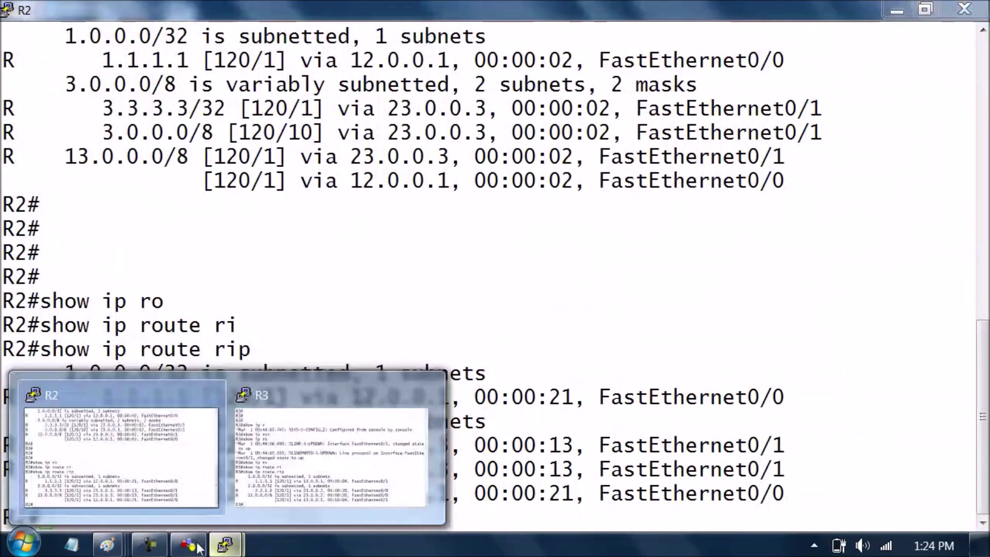
- Open R1's console from the topology, shut down its loopback interface lo1, and exit to global configuration mode
{"action": "left_click", "coordinate": [188, 544]}
{"action": "double_click", "coordinate": [215, 251]}
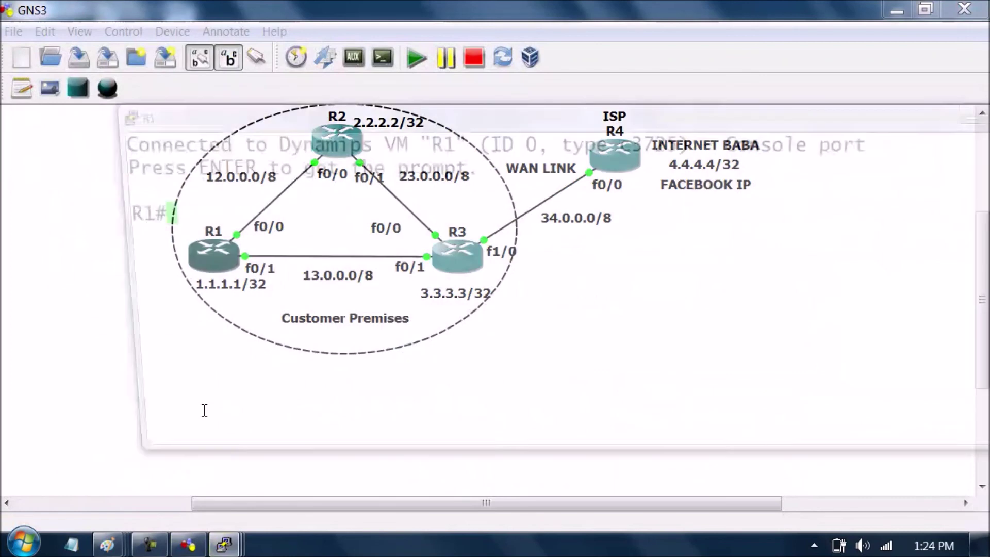
{"action": "type", "text": "conf t"}
{"action": "key", "text": "Return"}
{"action": "type", "text": "int lo1"}
{"action": "key", "text": "Return"}
{"action": "type", "text": "sh"}
{"action": "key", "text": "Tab"}
{"action": "key", "text": "Return"}
{"action": "type", "text": "exit"}
{"action": "key", "text": "Return"}
- Switch to R3's console and check its RIP-learned routes with R1's lo1 shut down
{"action": "left_click", "coordinate": [224, 544]}
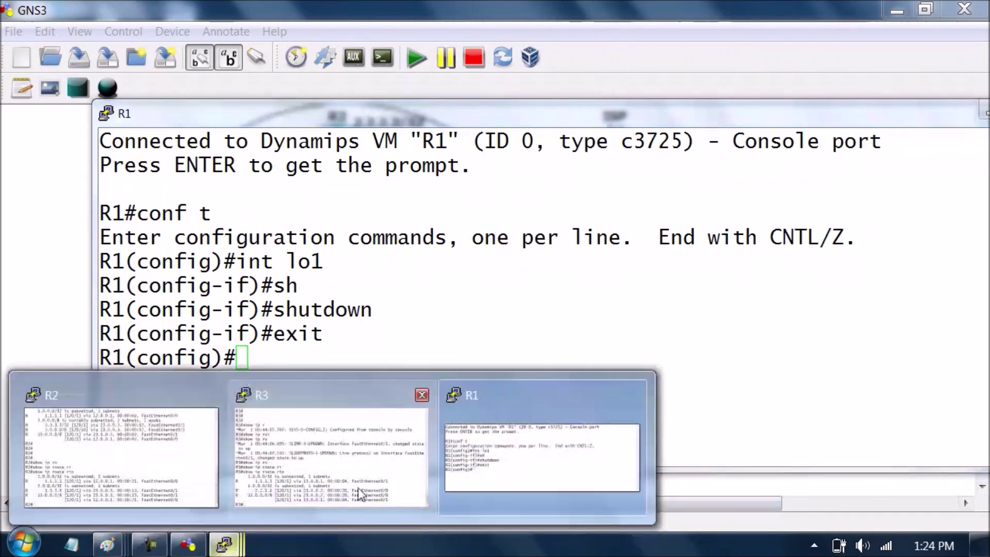
{"action": "left_click", "coordinate": [360, 458]}
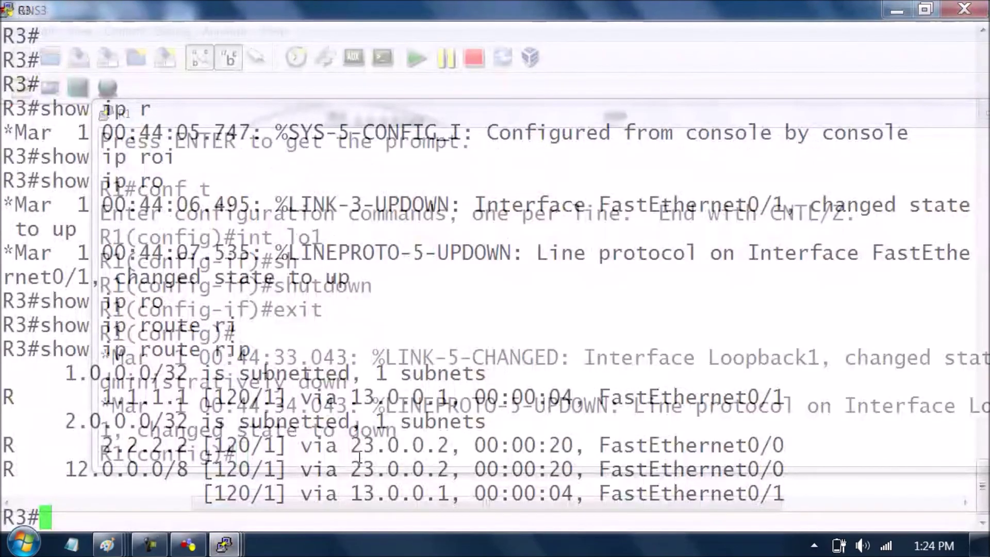
{"action": "key", "text": "Up"}
{"action": "key", "text": "Return"}
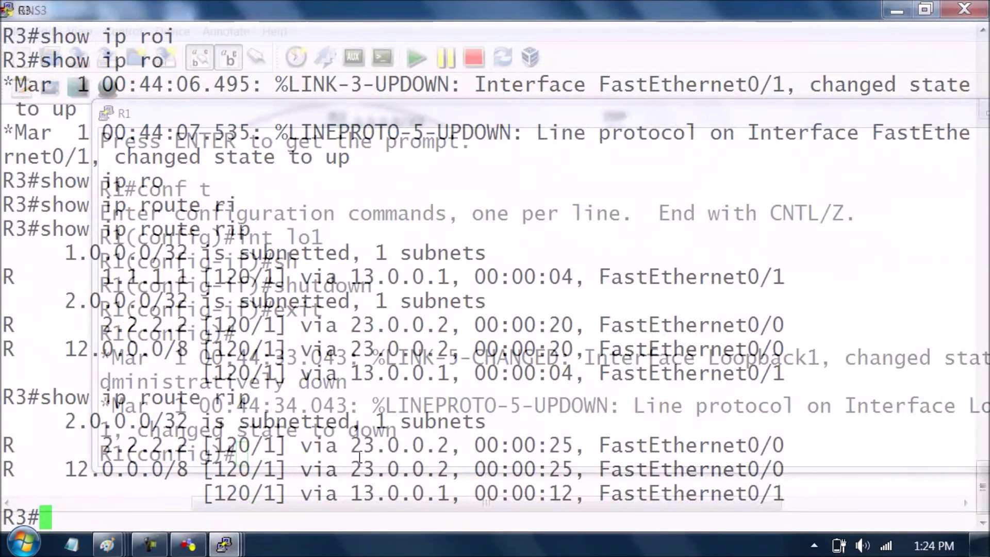
- Enable RIP protocol debugging on R3 with debug ip rip
{"action": "type", "text": "deb"}
{"action": "key", "text": "Tab"}
{"action": "type", "text": "ip ri"}
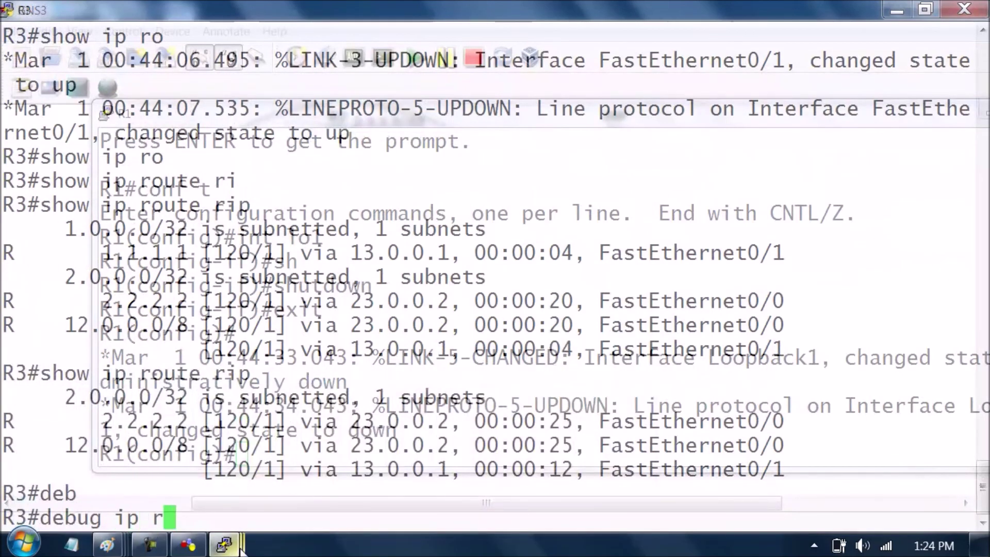
{"action": "key", "text": "Tab"}
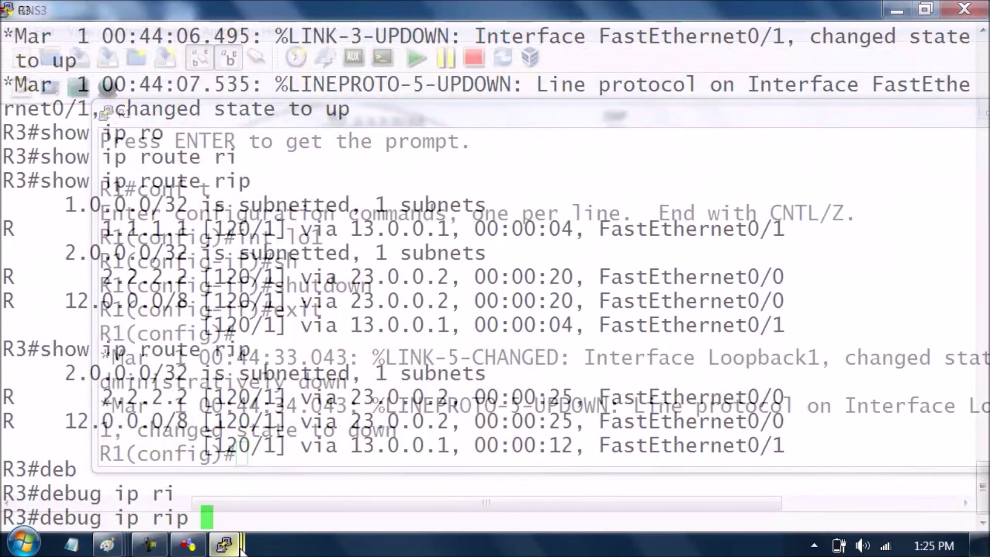
{"action": "key", "text": "Return"}
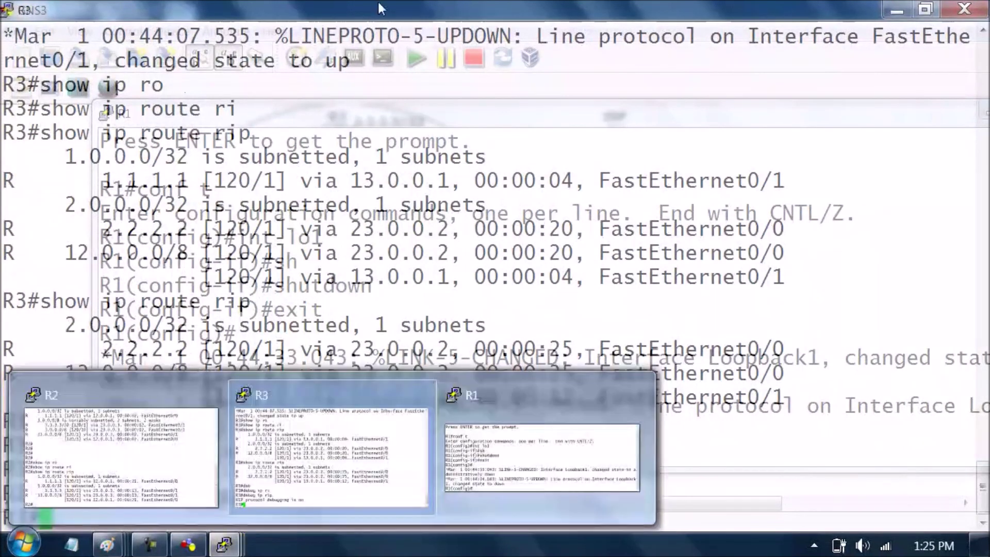
- Turn off window transparency for R3's PuTTY console
{"action": "right_click", "coordinate": [452, 13]}
{"action": "mouse_move", "coordinate": [540, 381]}
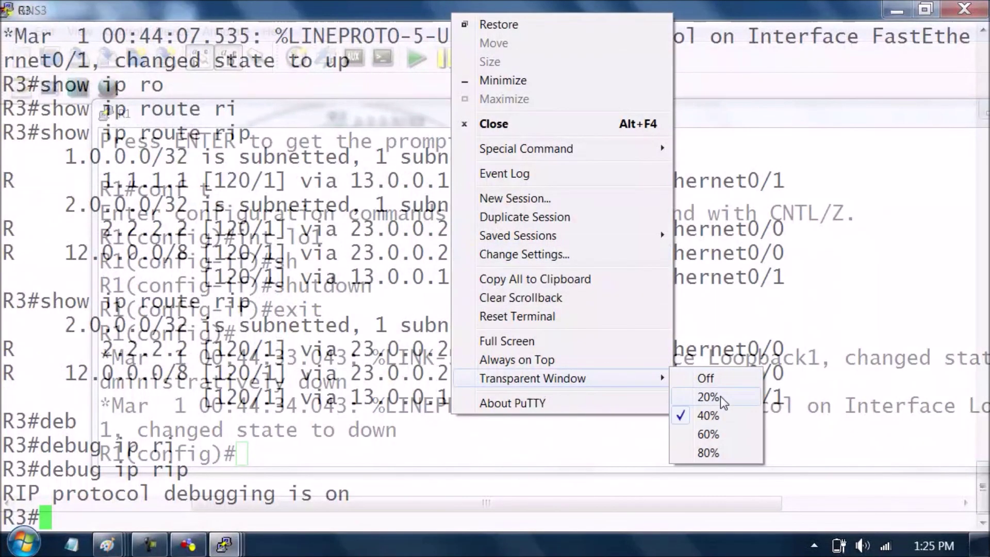
{"action": "left_click", "coordinate": [716, 382]}
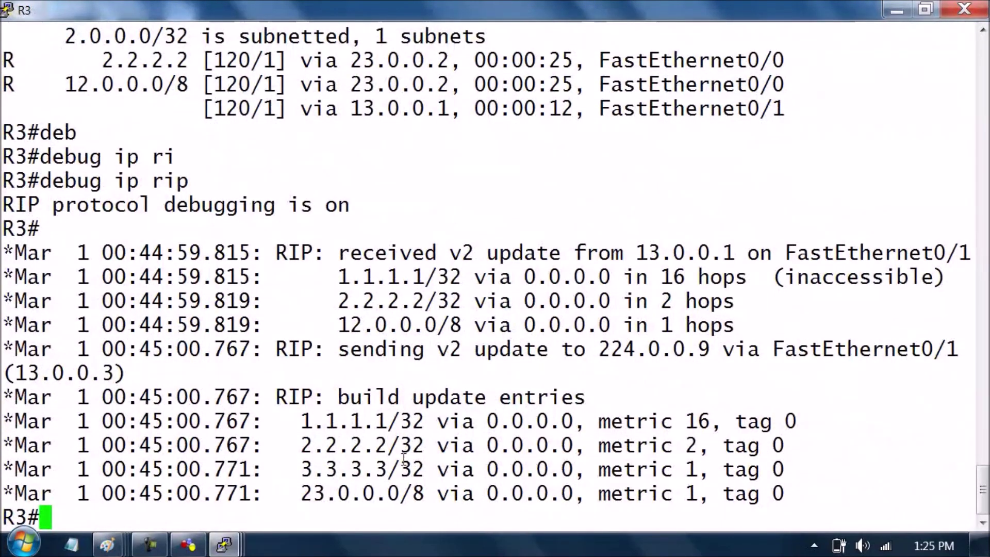
- Switch to R1's console, bring lo1 back up with no shutdown, and exit to global configuration mode
{"action": "mouse_move", "coordinate": [251, 550]}
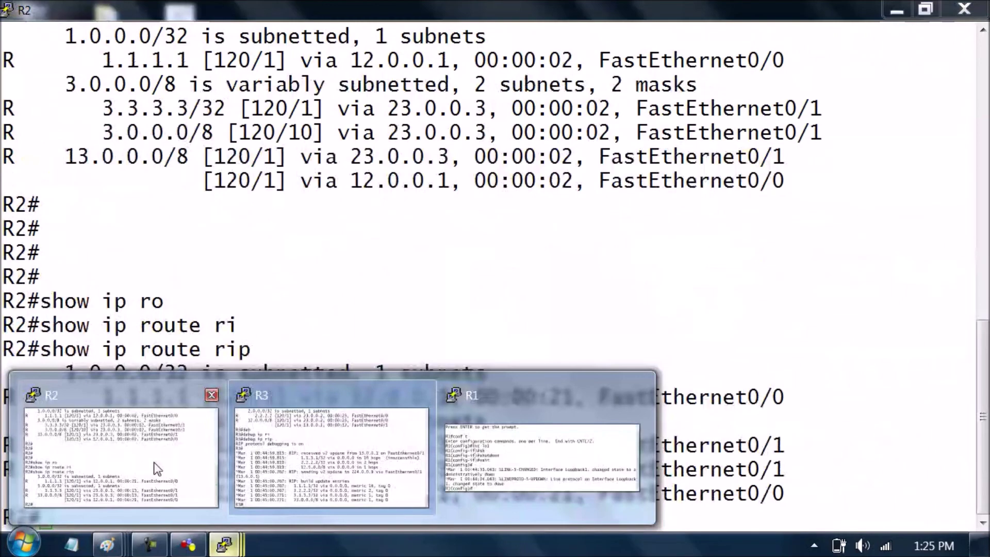
{"action": "left_click", "coordinate": [566, 456]}
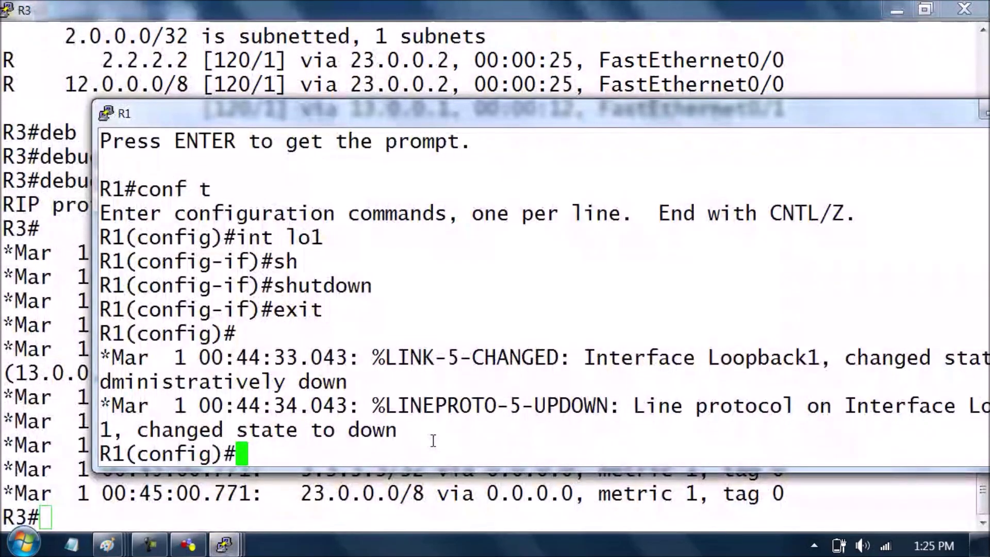
{"action": "type", "text": "int lo1"}
{"action": "key", "text": "Return"}
{"action": "type", "text": "no sh"}
{"action": "key", "text": "Tab"}
{"action": "key", "text": "Return"}
{"action": "type", "text": "exit"}
{"action": "key", "text": "Return"}
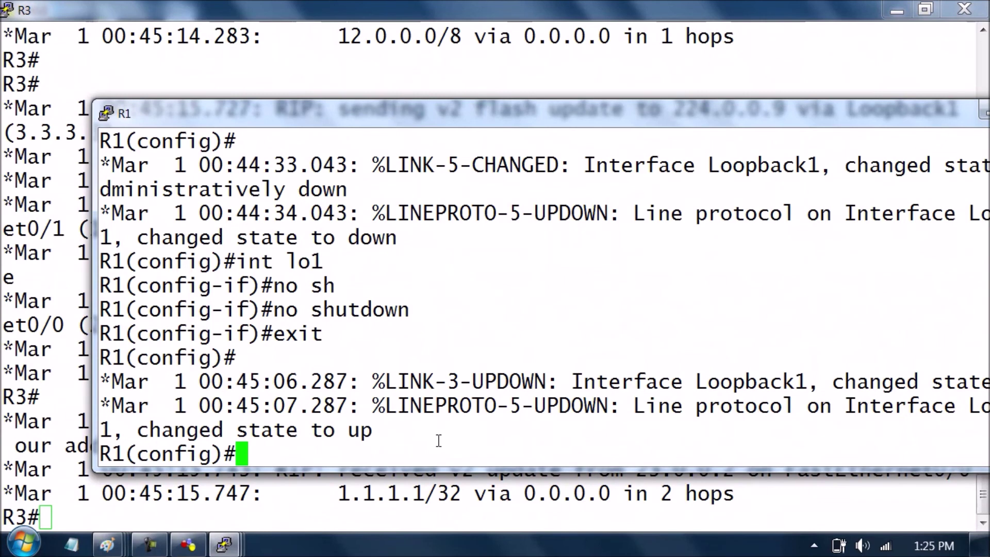
{"action": "left_click", "coordinate": [146, 539]}
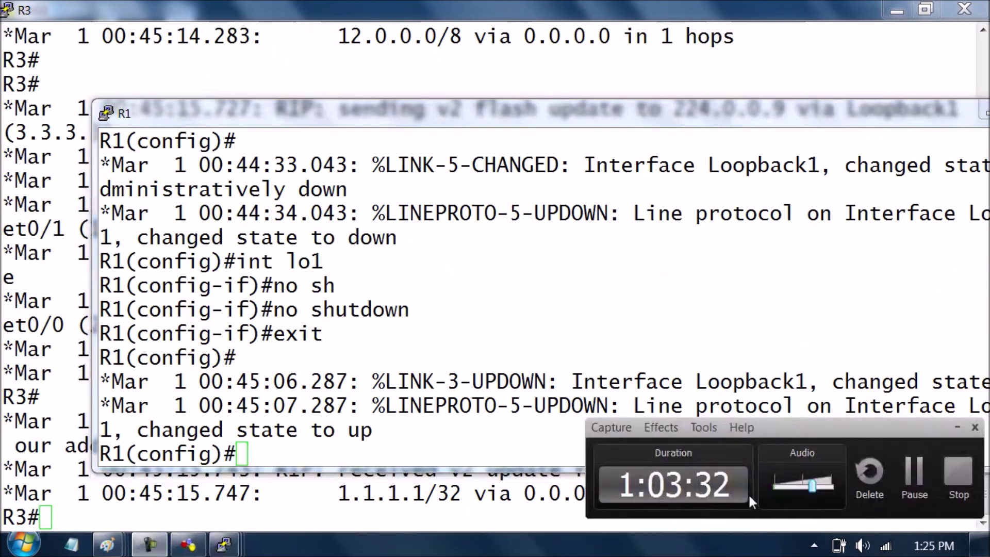
{"action": "left_click", "coordinate": [915, 472]}
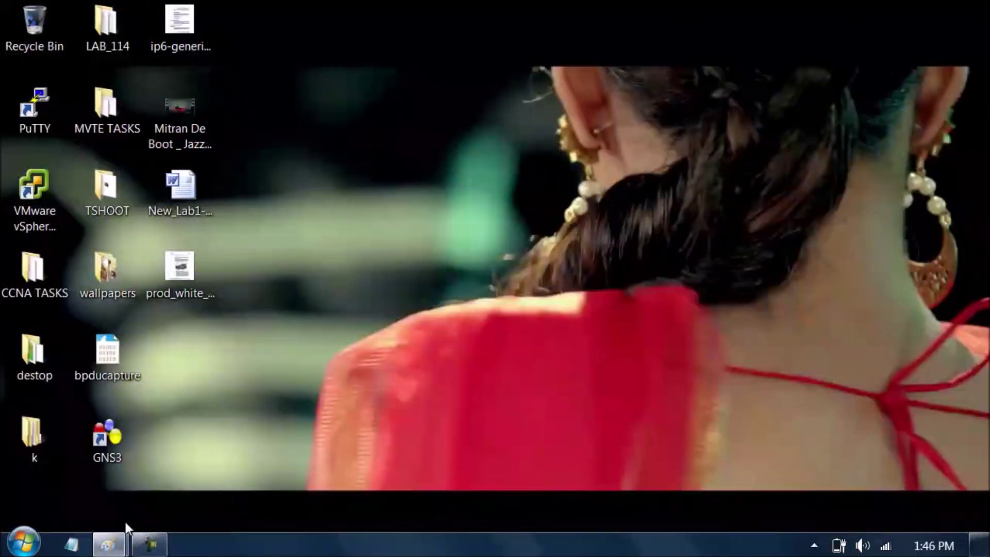
- Close the open untitled Paint drawings without saving their changes
{"action": "mouse_move", "coordinate": [109, 544]}
{"action": "left_click", "coordinate": [422, 390]}
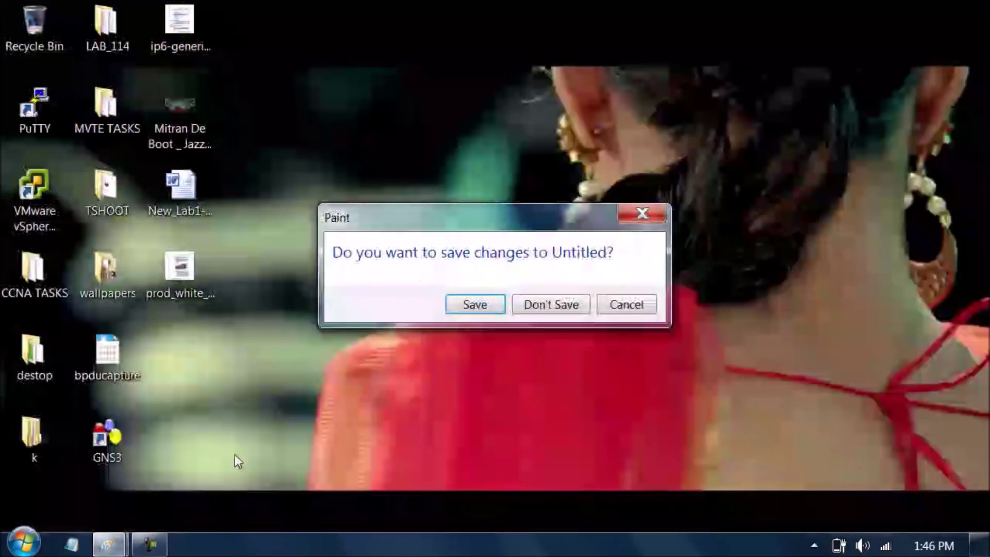
{"action": "left_click", "coordinate": [514, 305]}
{"action": "left_click", "coordinate": [111, 544]}
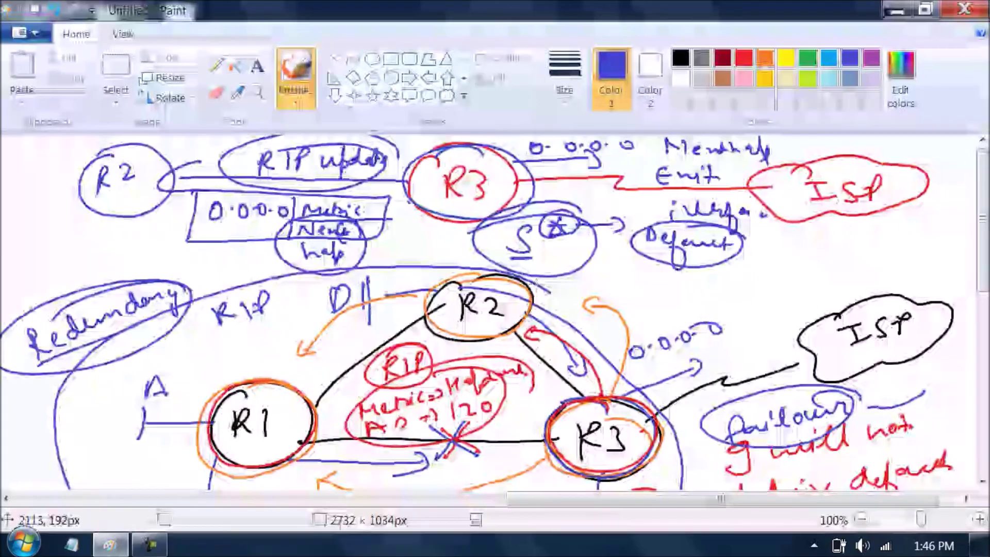
{"action": "left_click", "coordinate": [964, 9]}
{"action": "left_click", "coordinate": [543, 274]}
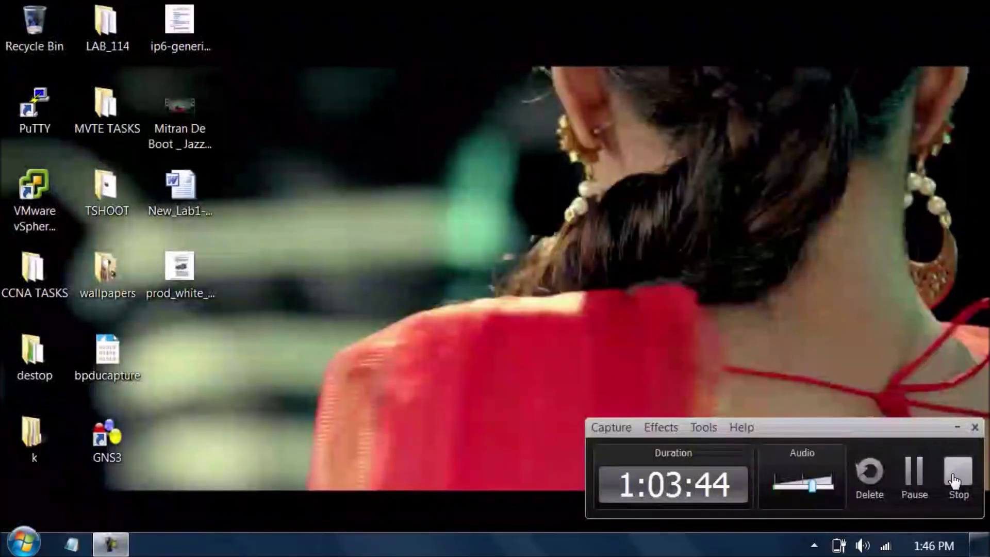
{"action": "left_click", "coordinate": [957, 471]}
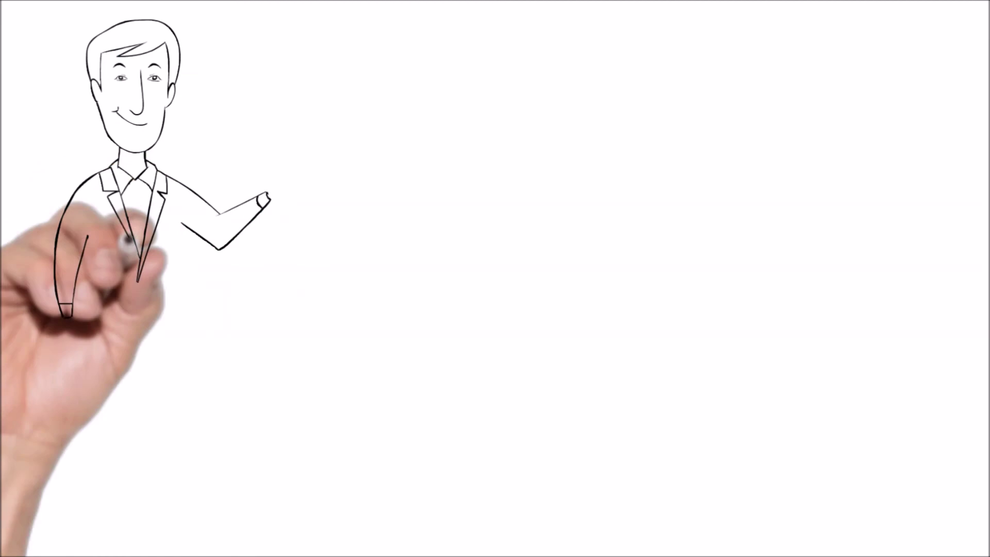